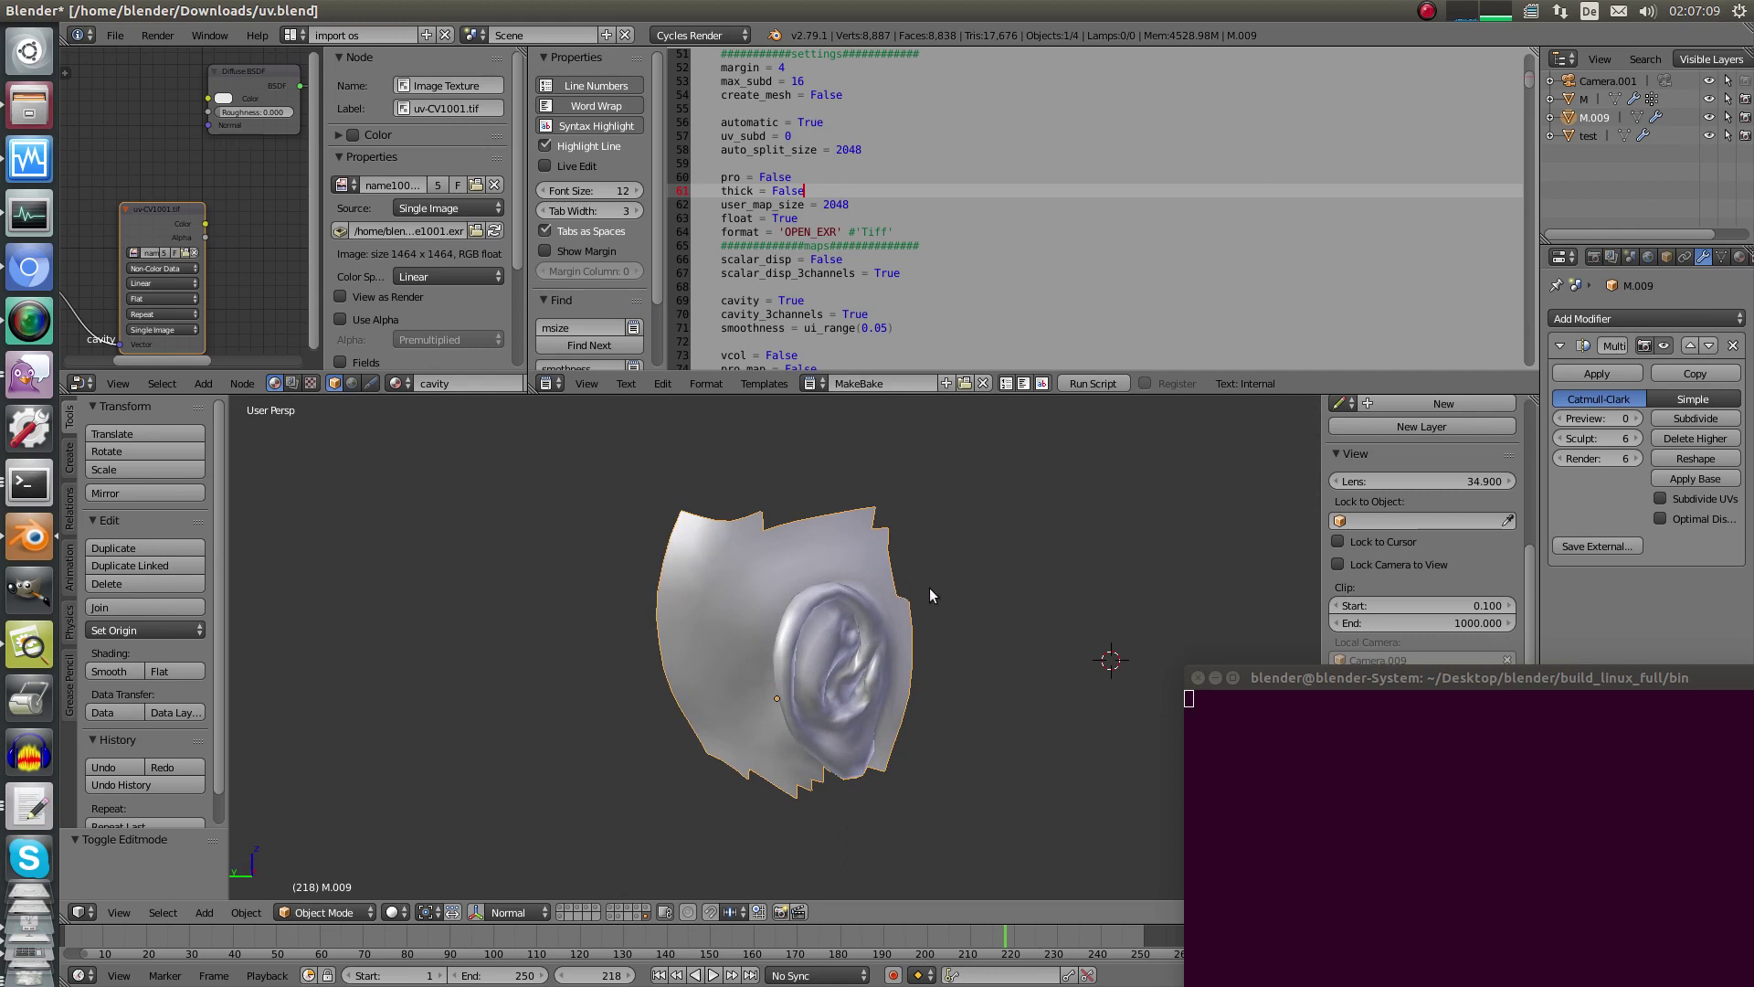
Examine the cavity entry in the bake script and the low-resolution ear mesh from several angles.
{"action": "left_click_drag", "start_coordinate": [759, 300], "coordinate": [721, 300]}
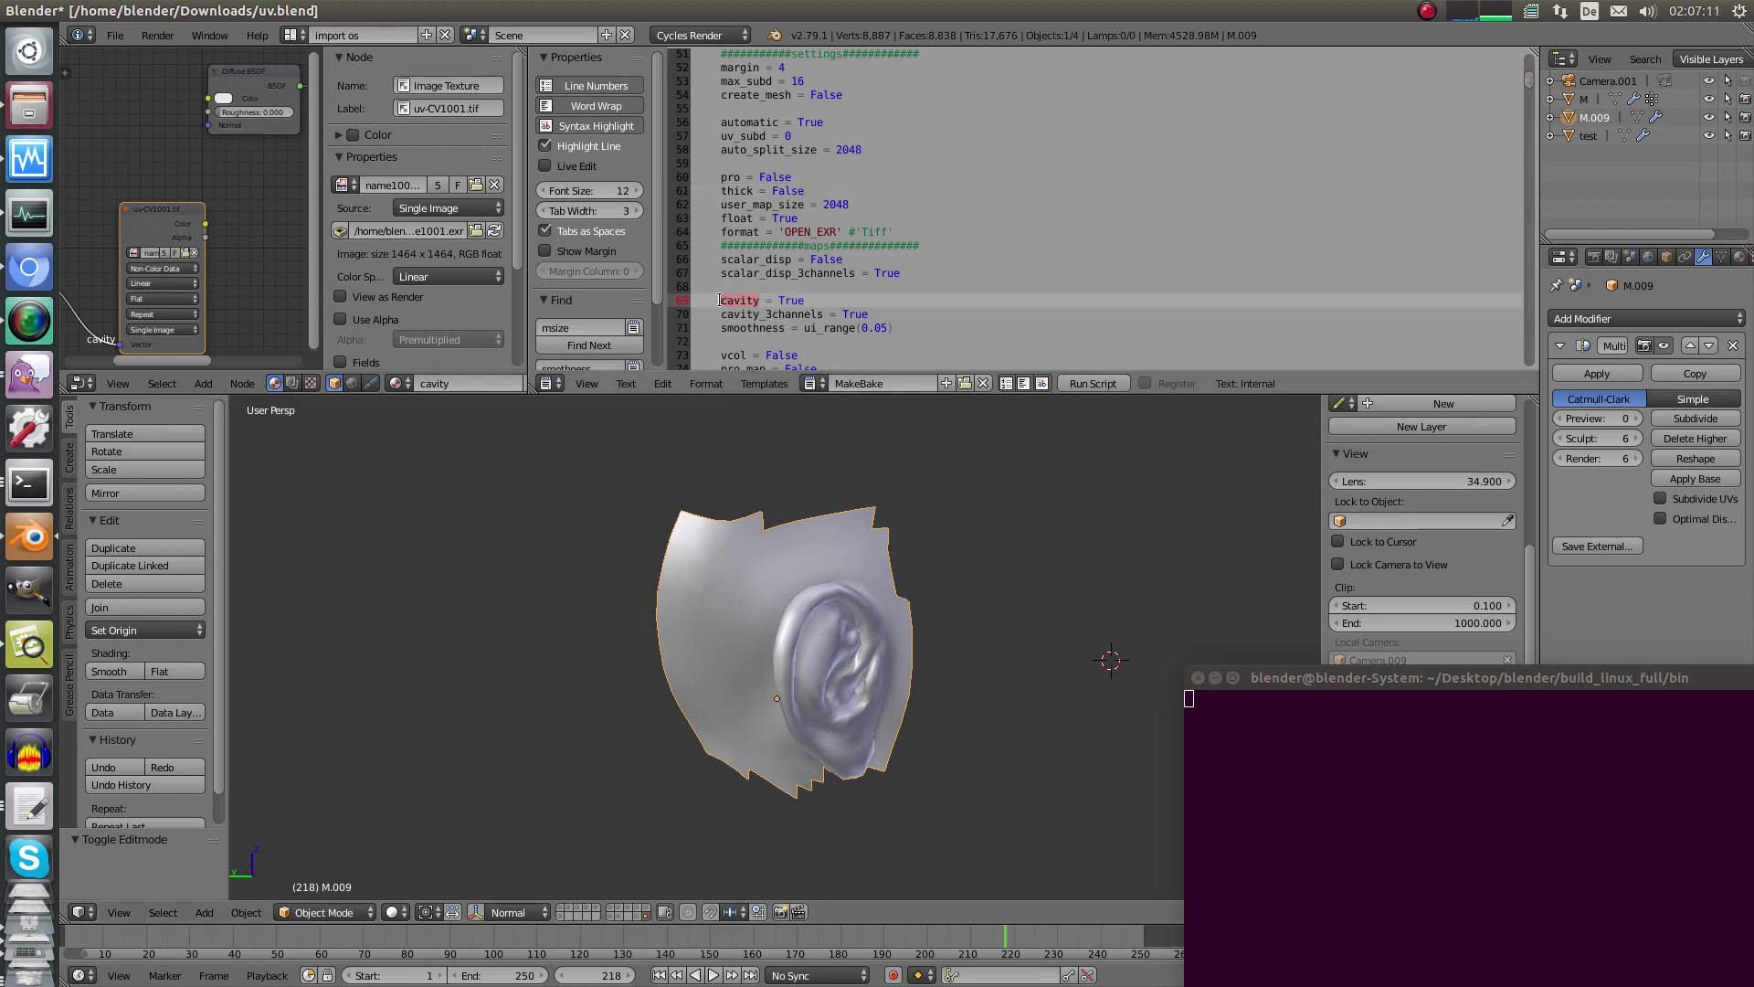
{"action": "middle_click_drag", "start_coordinate": [884, 520], "coordinate": [787, 614]}
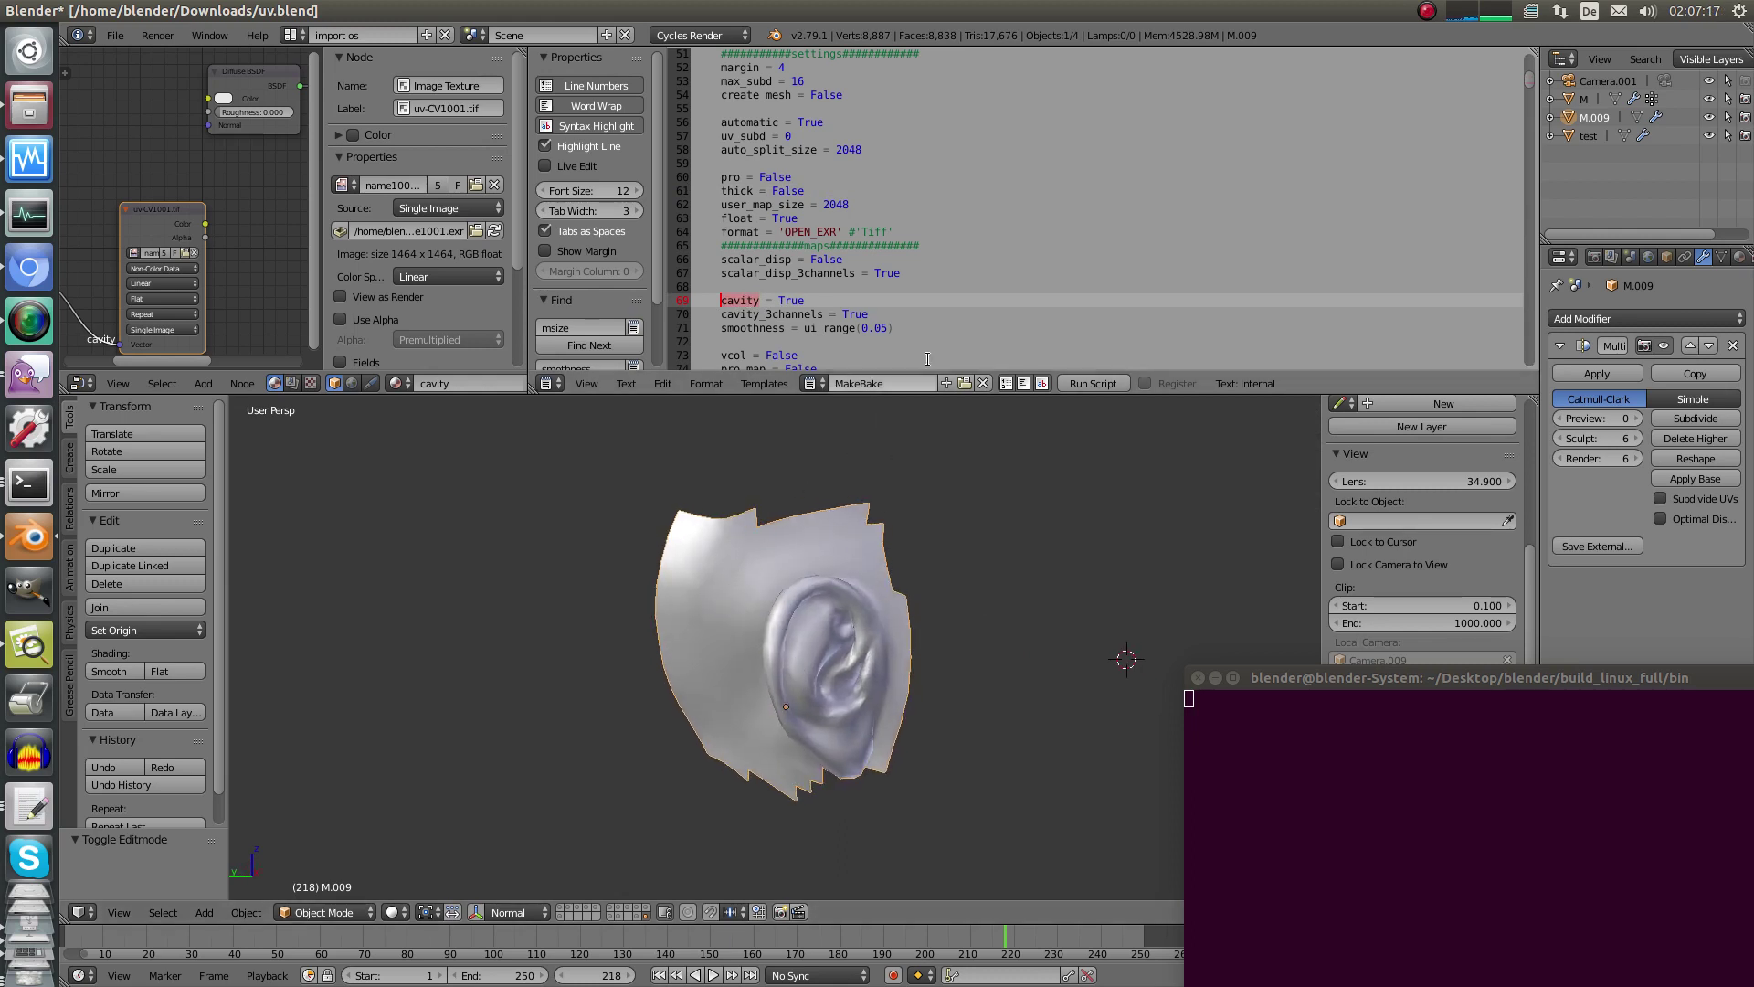
{"action": "middle_click_drag", "start_coordinate": [809, 581], "coordinate": [849, 503]}
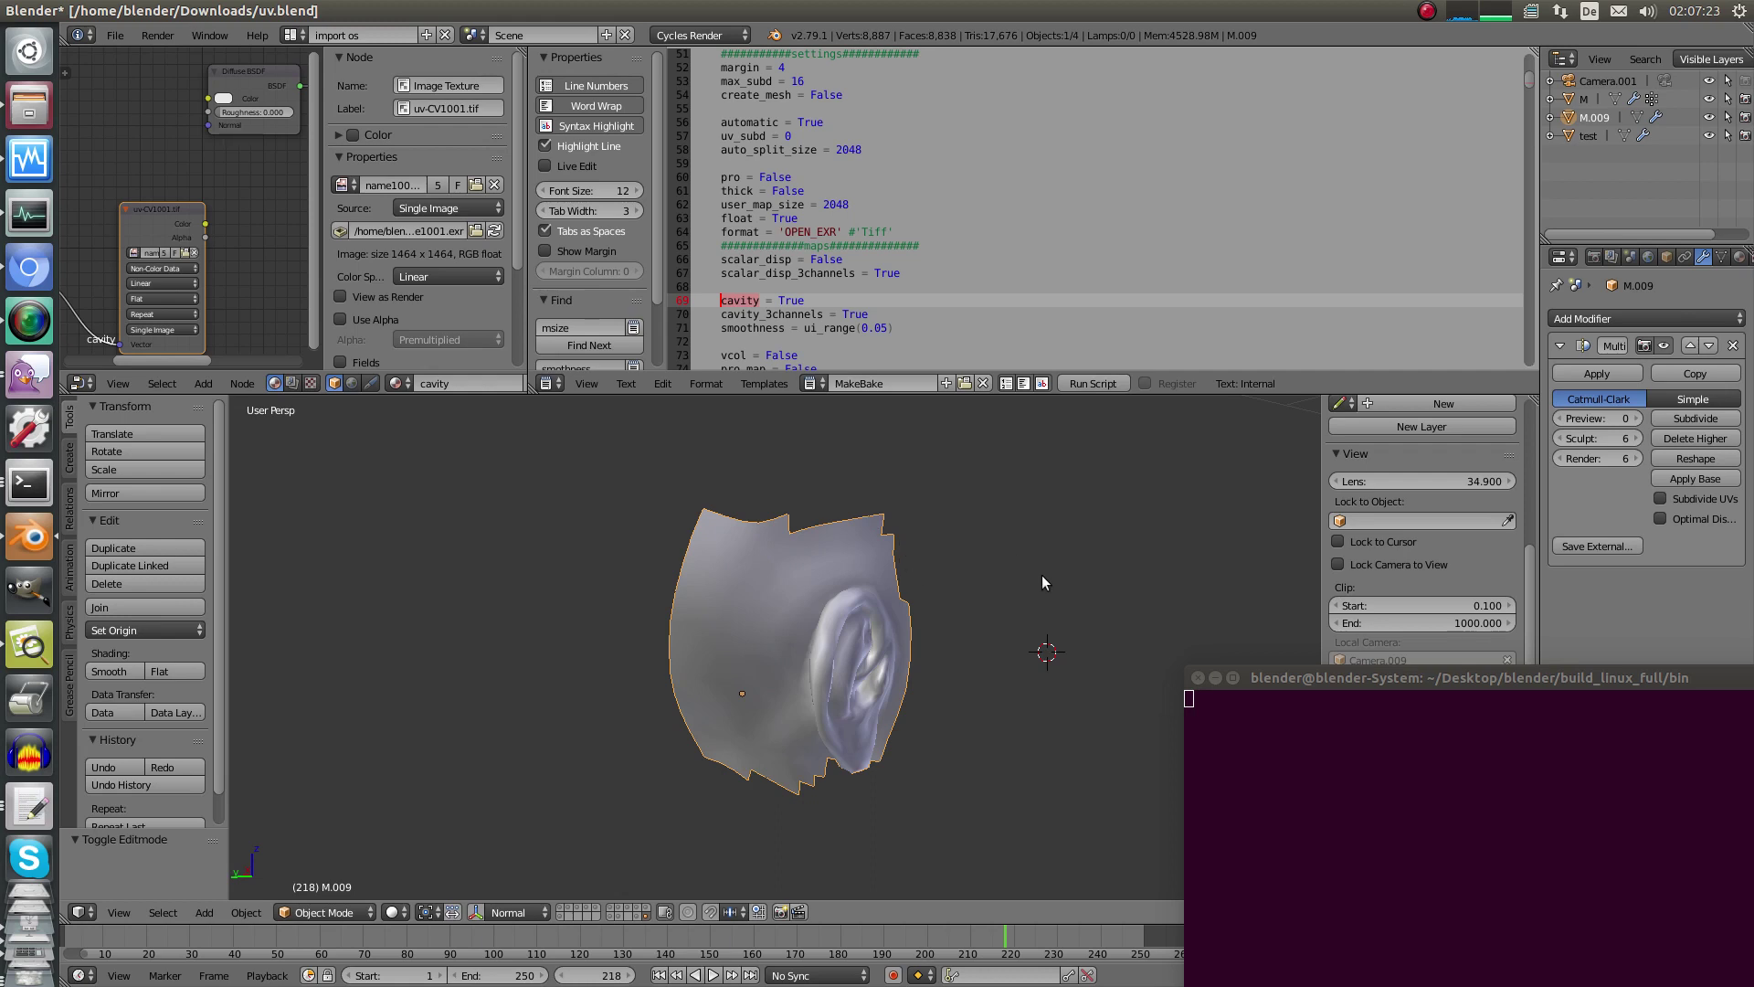
{"action": "middle_click_drag", "start_coordinate": [1045, 582], "coordinate": [815, 554]}
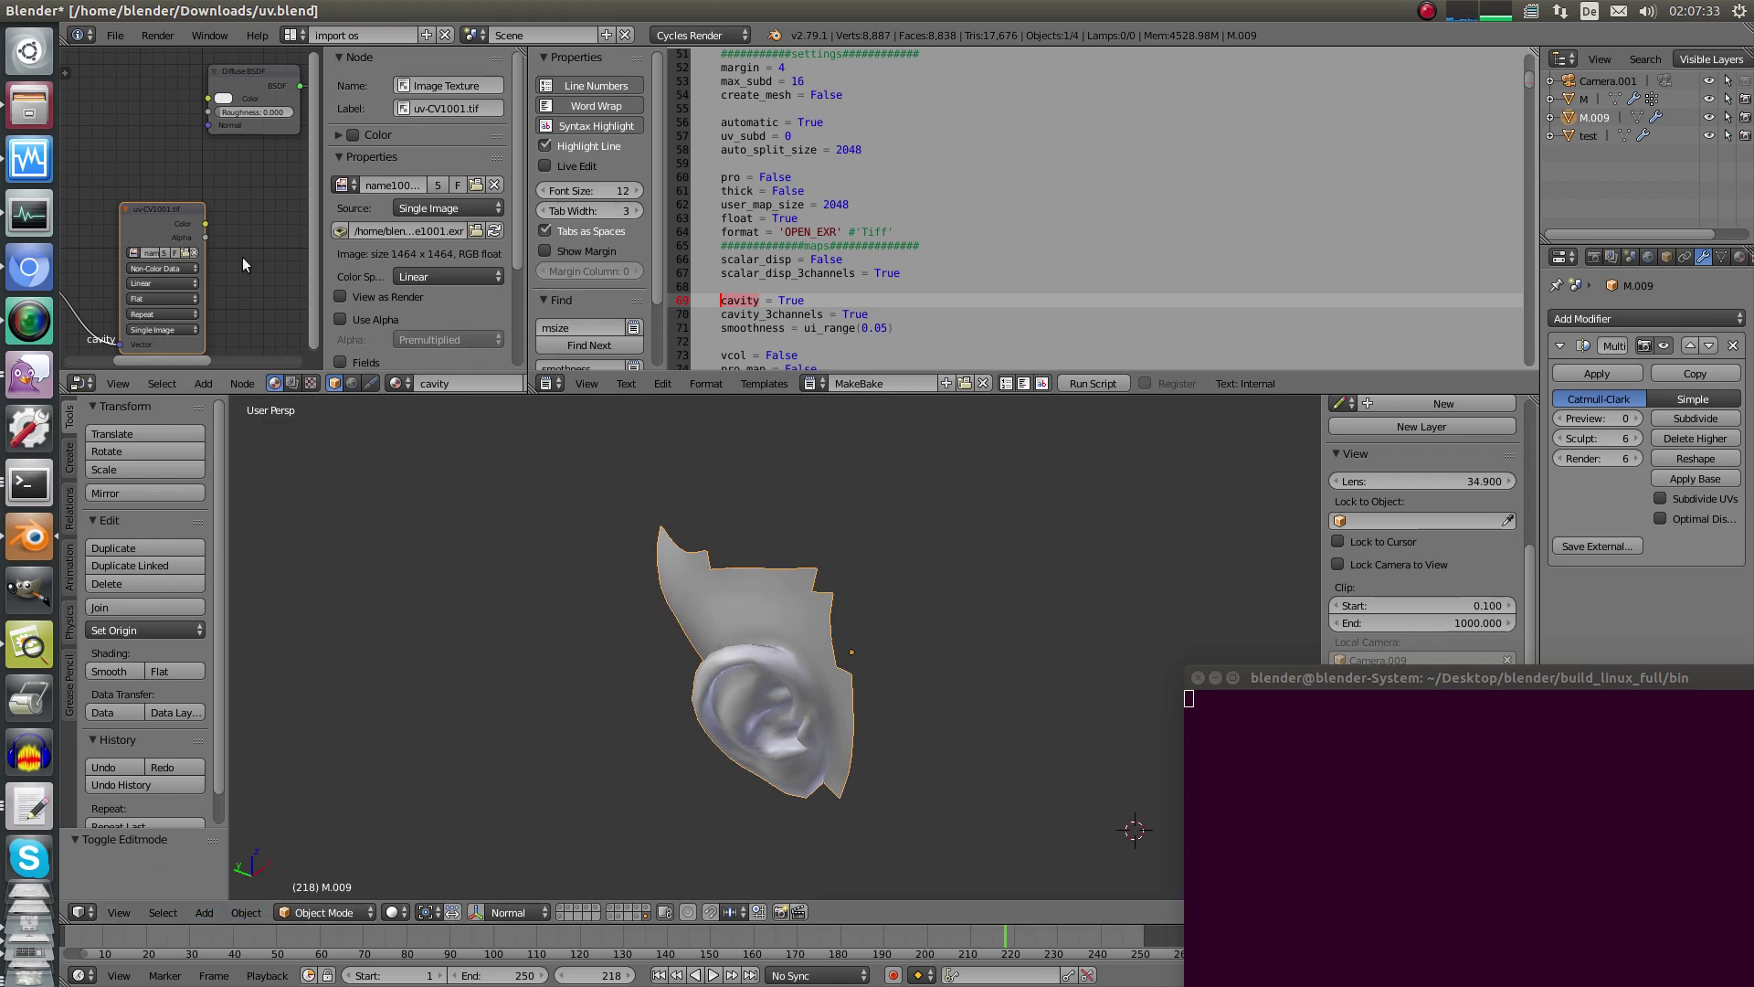
{"action": "middle_click_drag", "start_coordinate": [731, 652], "coordinate": [854, 621]}
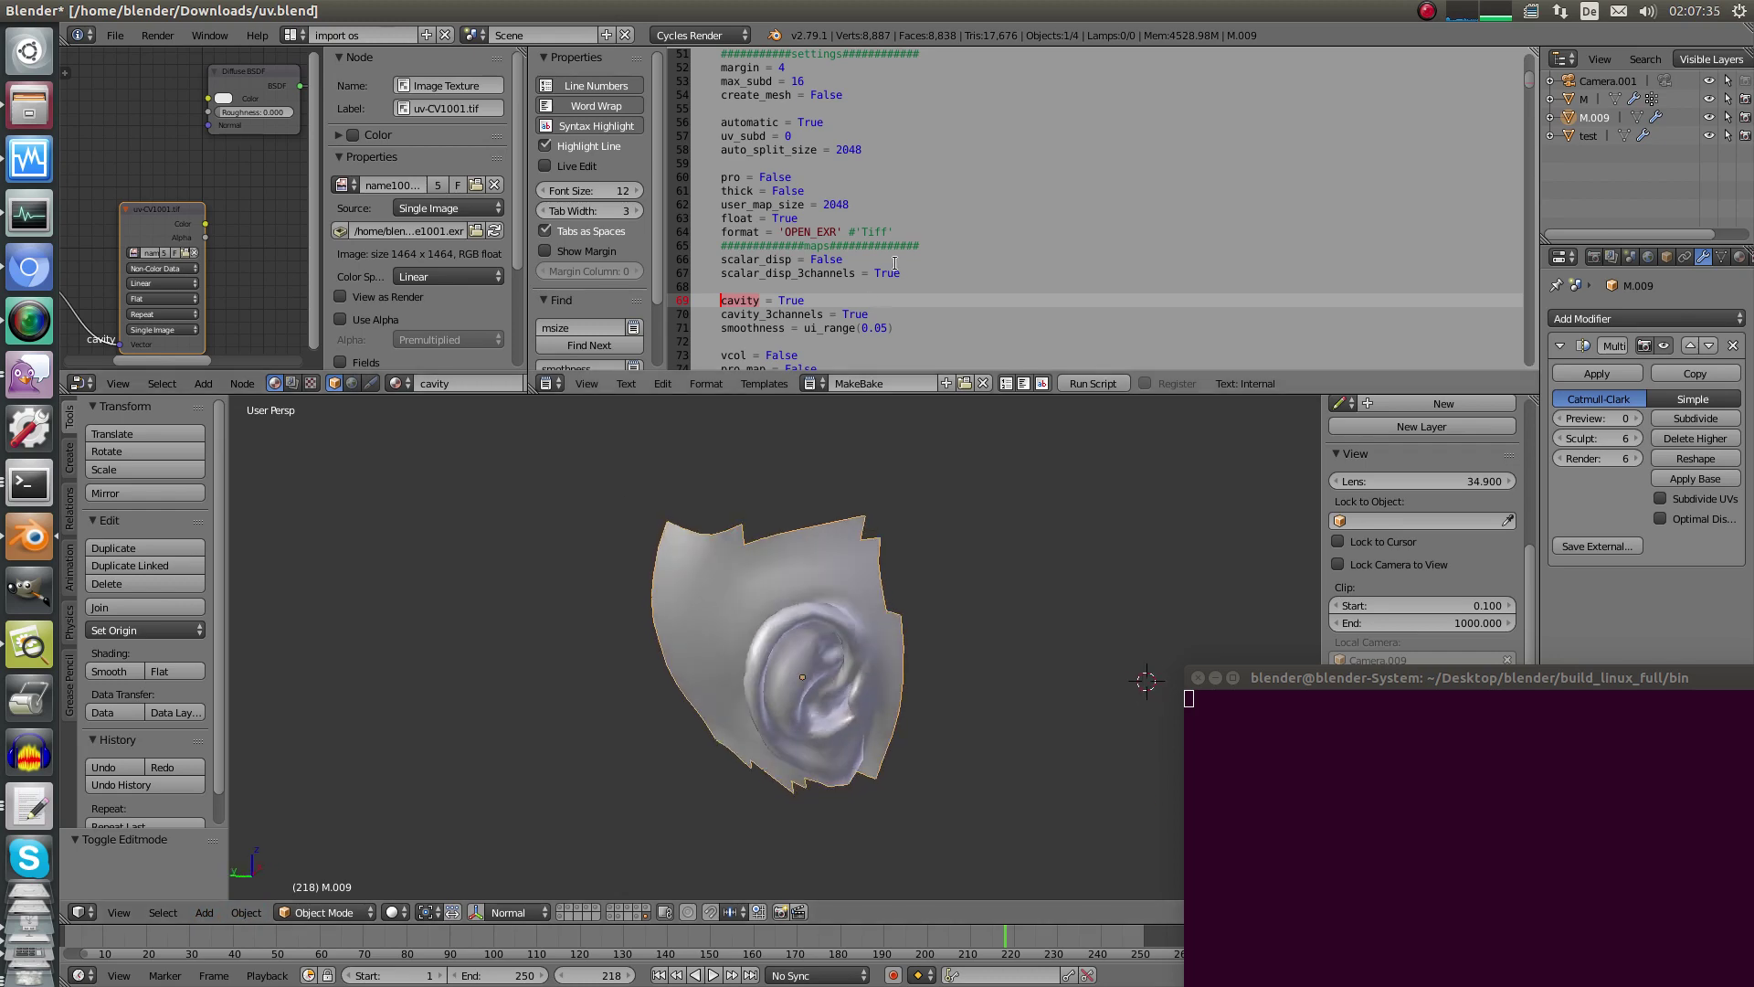
{"action": "middle_click_drag", "start_coordinate": [815, 537], "coordinate": [950, 566]}
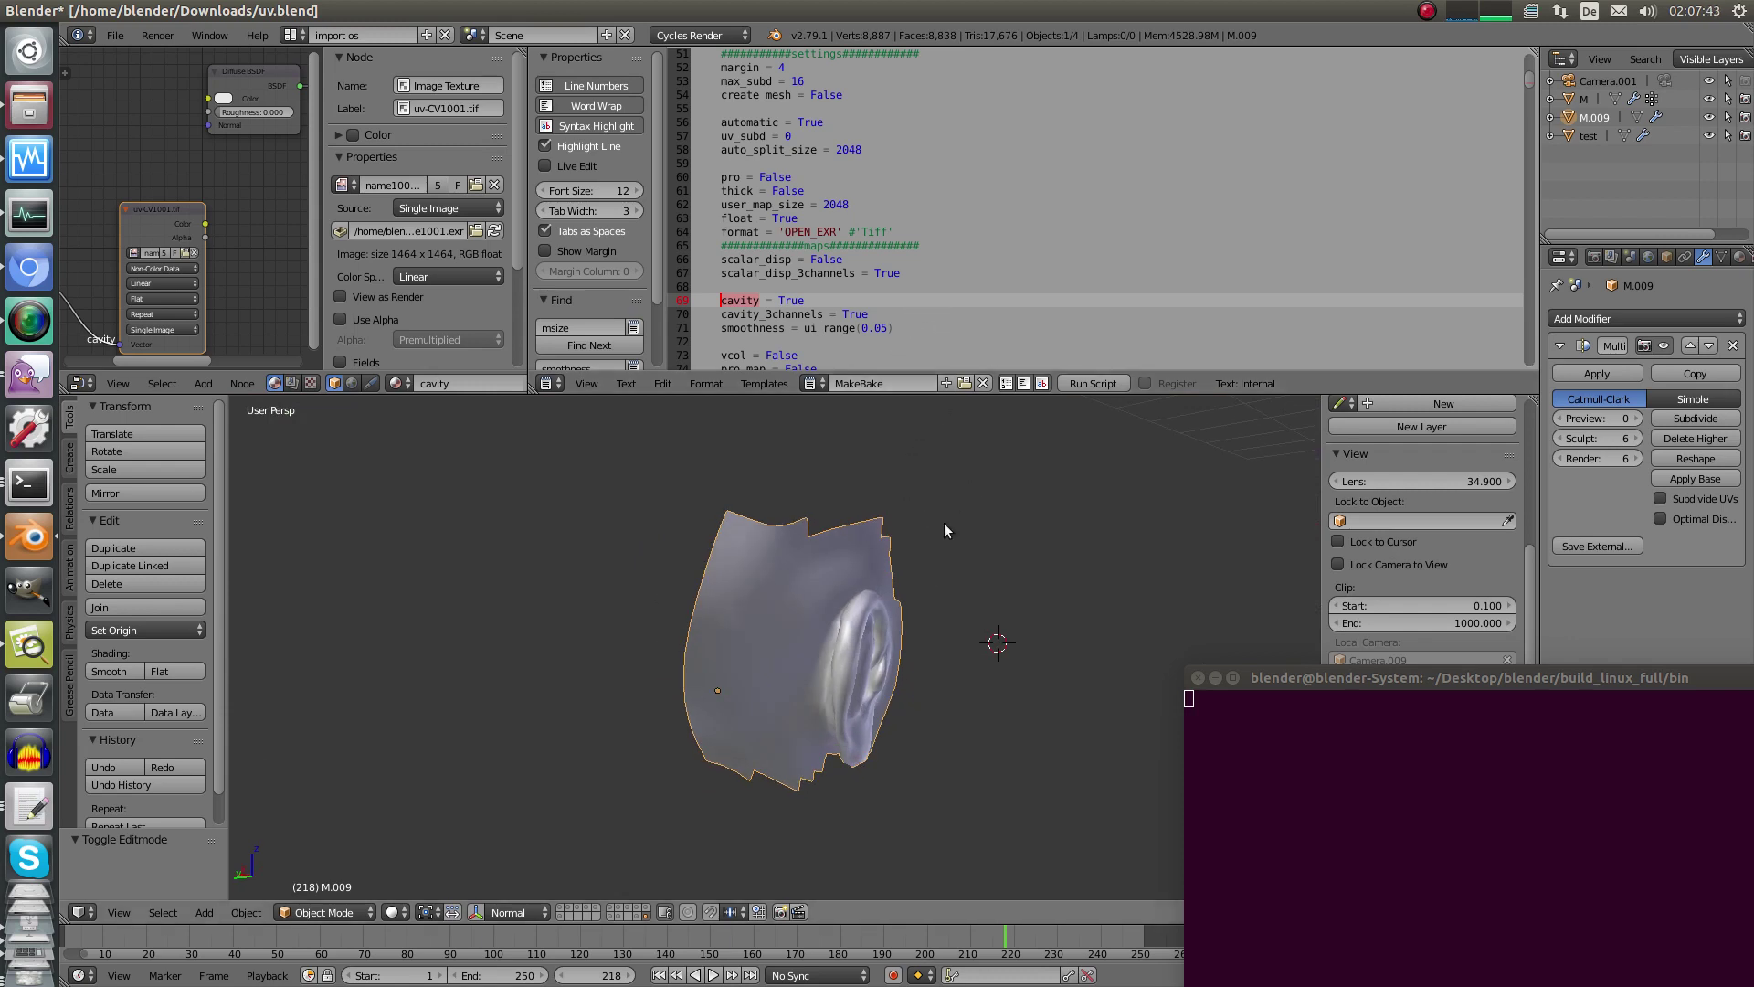
{"action": "middle_click_drag", "start_coordinate": [888, 466], "coordinate": [810, 738]}
{"action": "right_click", "coordinate": [903, 595]}
{"action": "right_click", "coordinate": [753, 663]}
{"action": "middle_click_drag", "start_coordinate": [753, 664], "coordinate": [705, 480]}
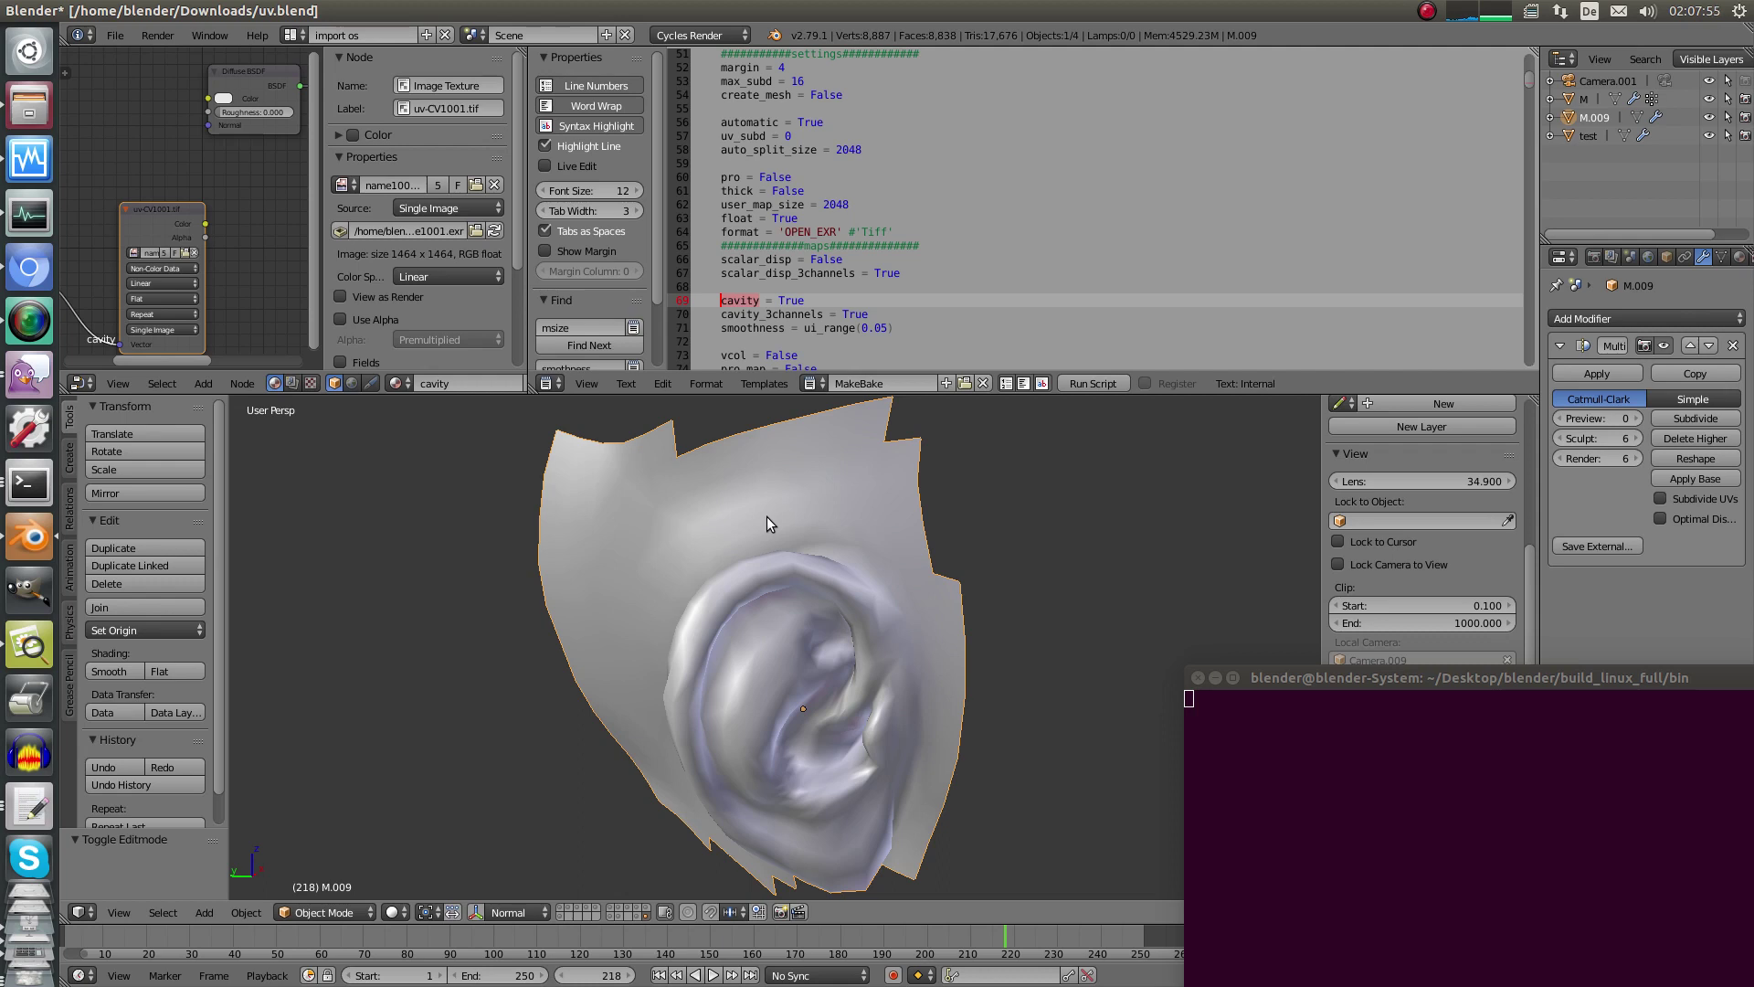
{"action": "middle_click_drag", "start_coordinate": [765, 517], "coordinate": [827, 599]}
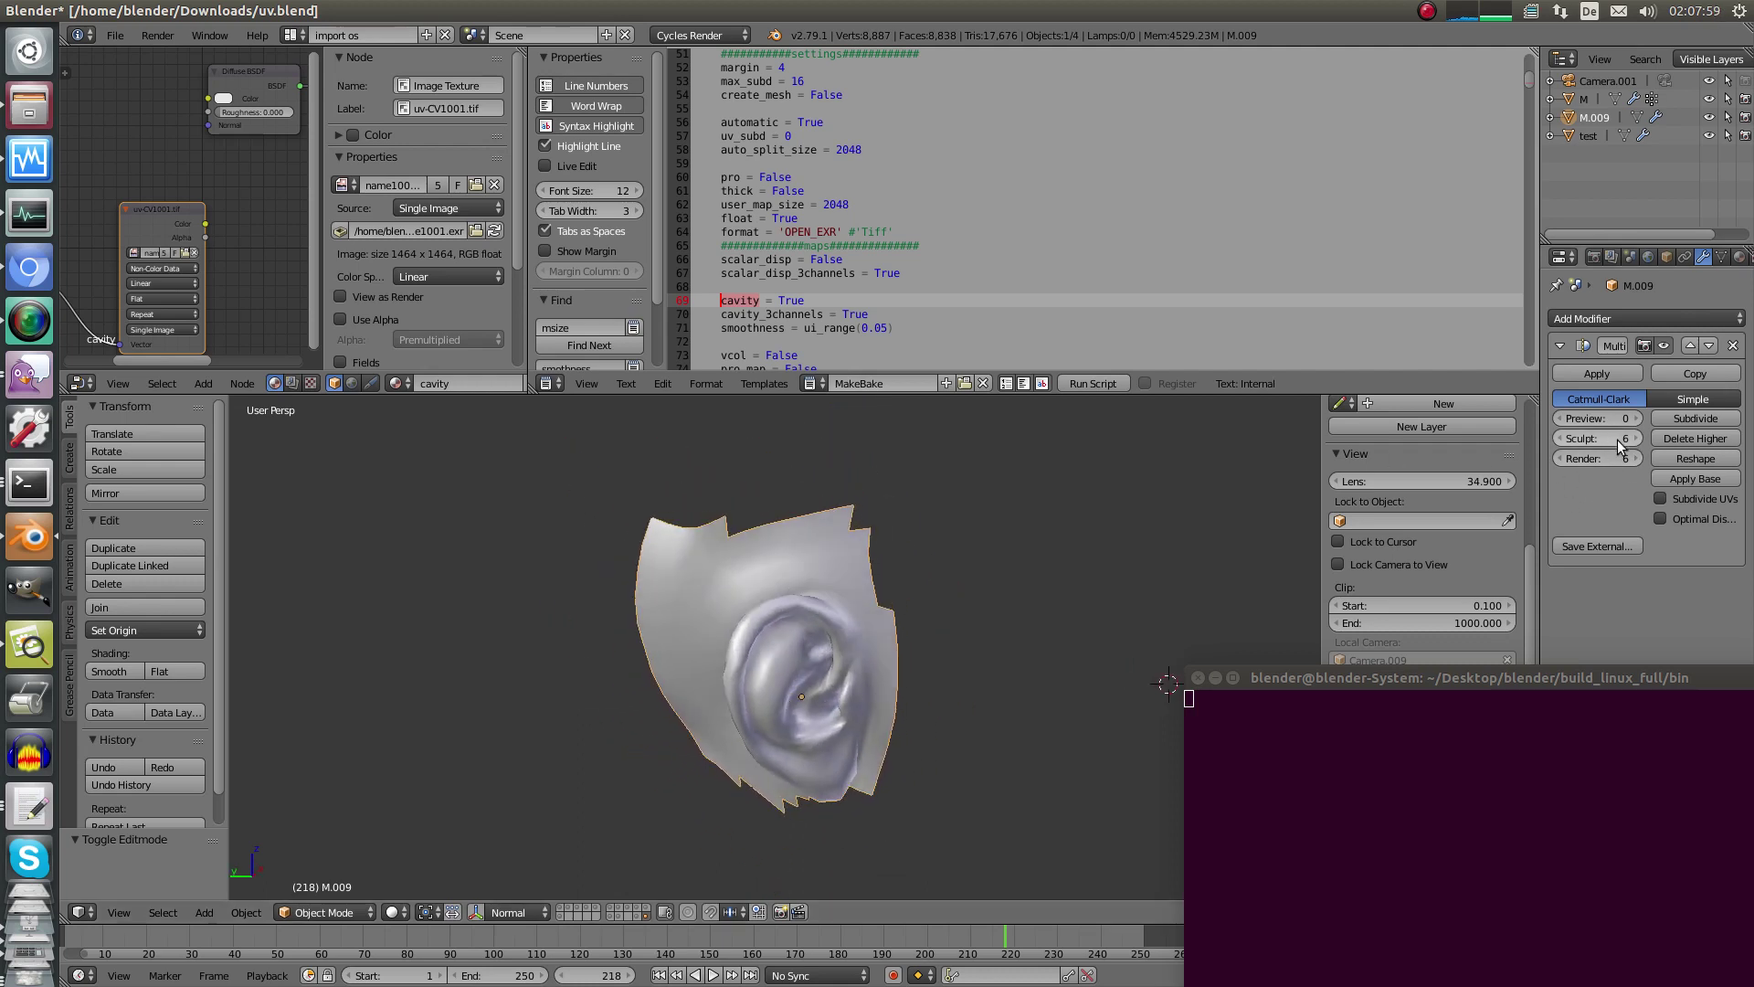
Raise the ear's Multires preview level to 5, inspect the sculpted skin detail, and return the preview level to 0.
{"action": "left_click", "coordinate": [1637, 419]}
{"action": "left_click", "coordinate": [1638, 419]}
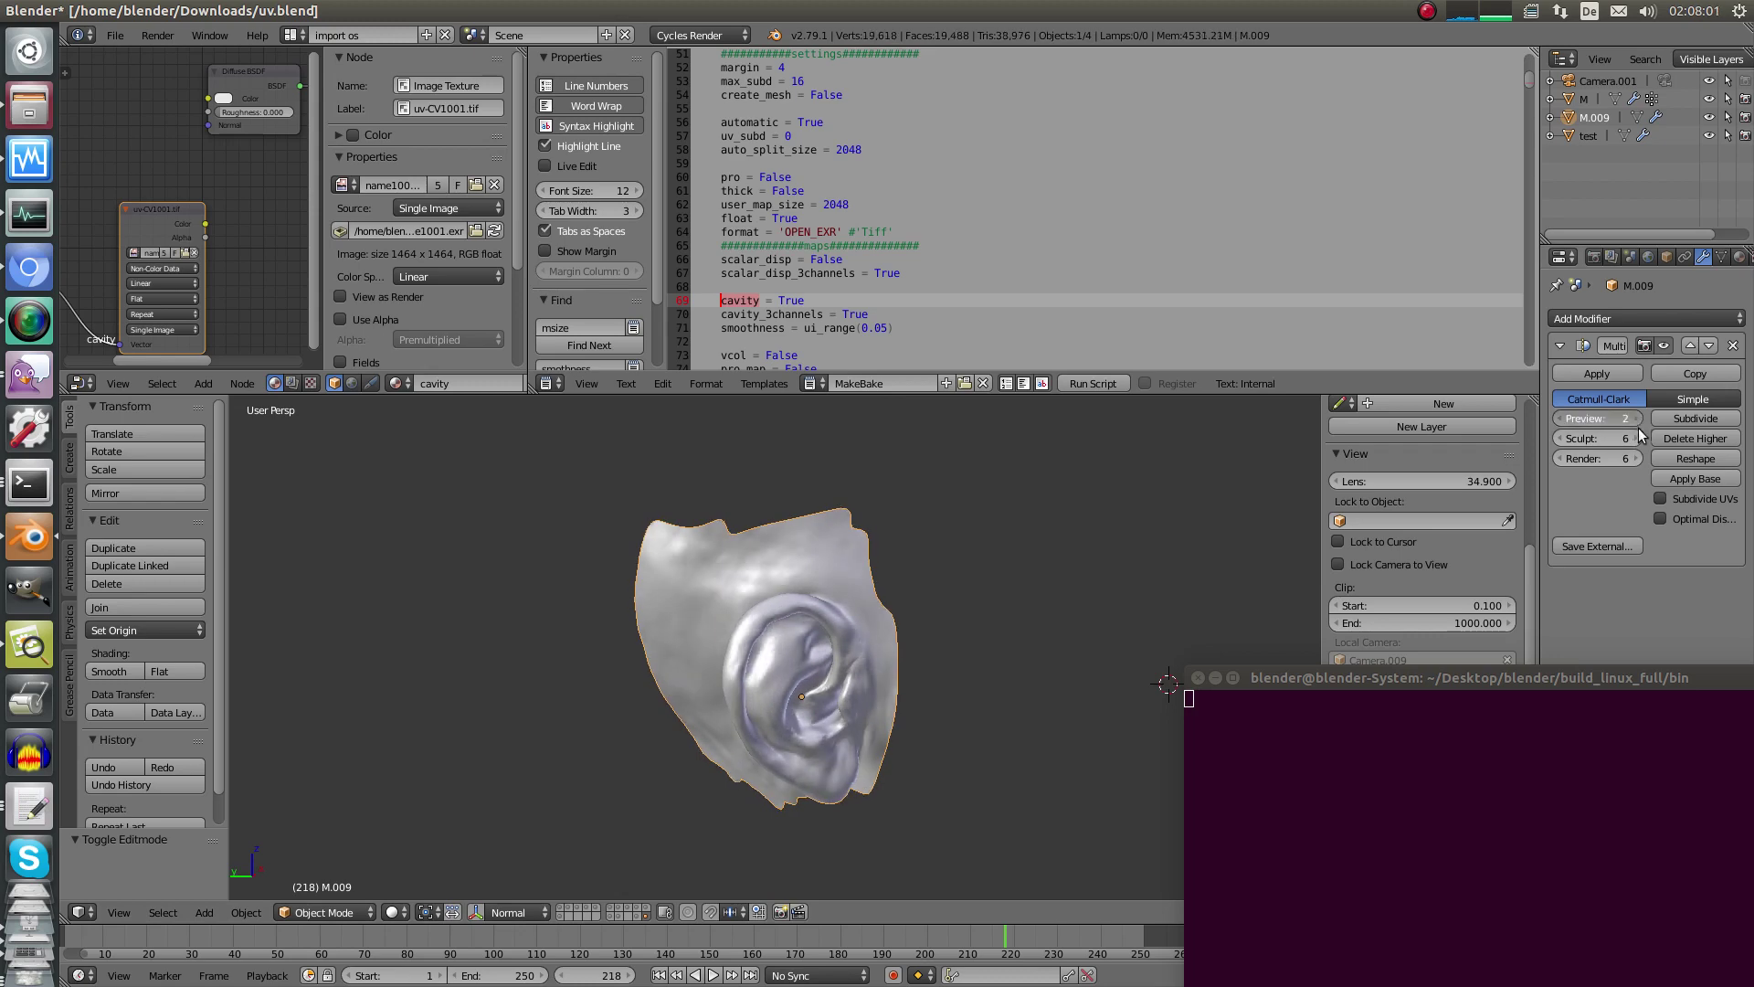
{"action": "left_click", "coordinate": [1638, 420]}
{"action": "left_click", "coordinate": [1637, 419]}
{"action": "left_click", "coordinate": [1637, 419]}
{"action": "scroll", "coordinate": [777, 679], "scroll_direction": "up", "scroll_amount": 4}
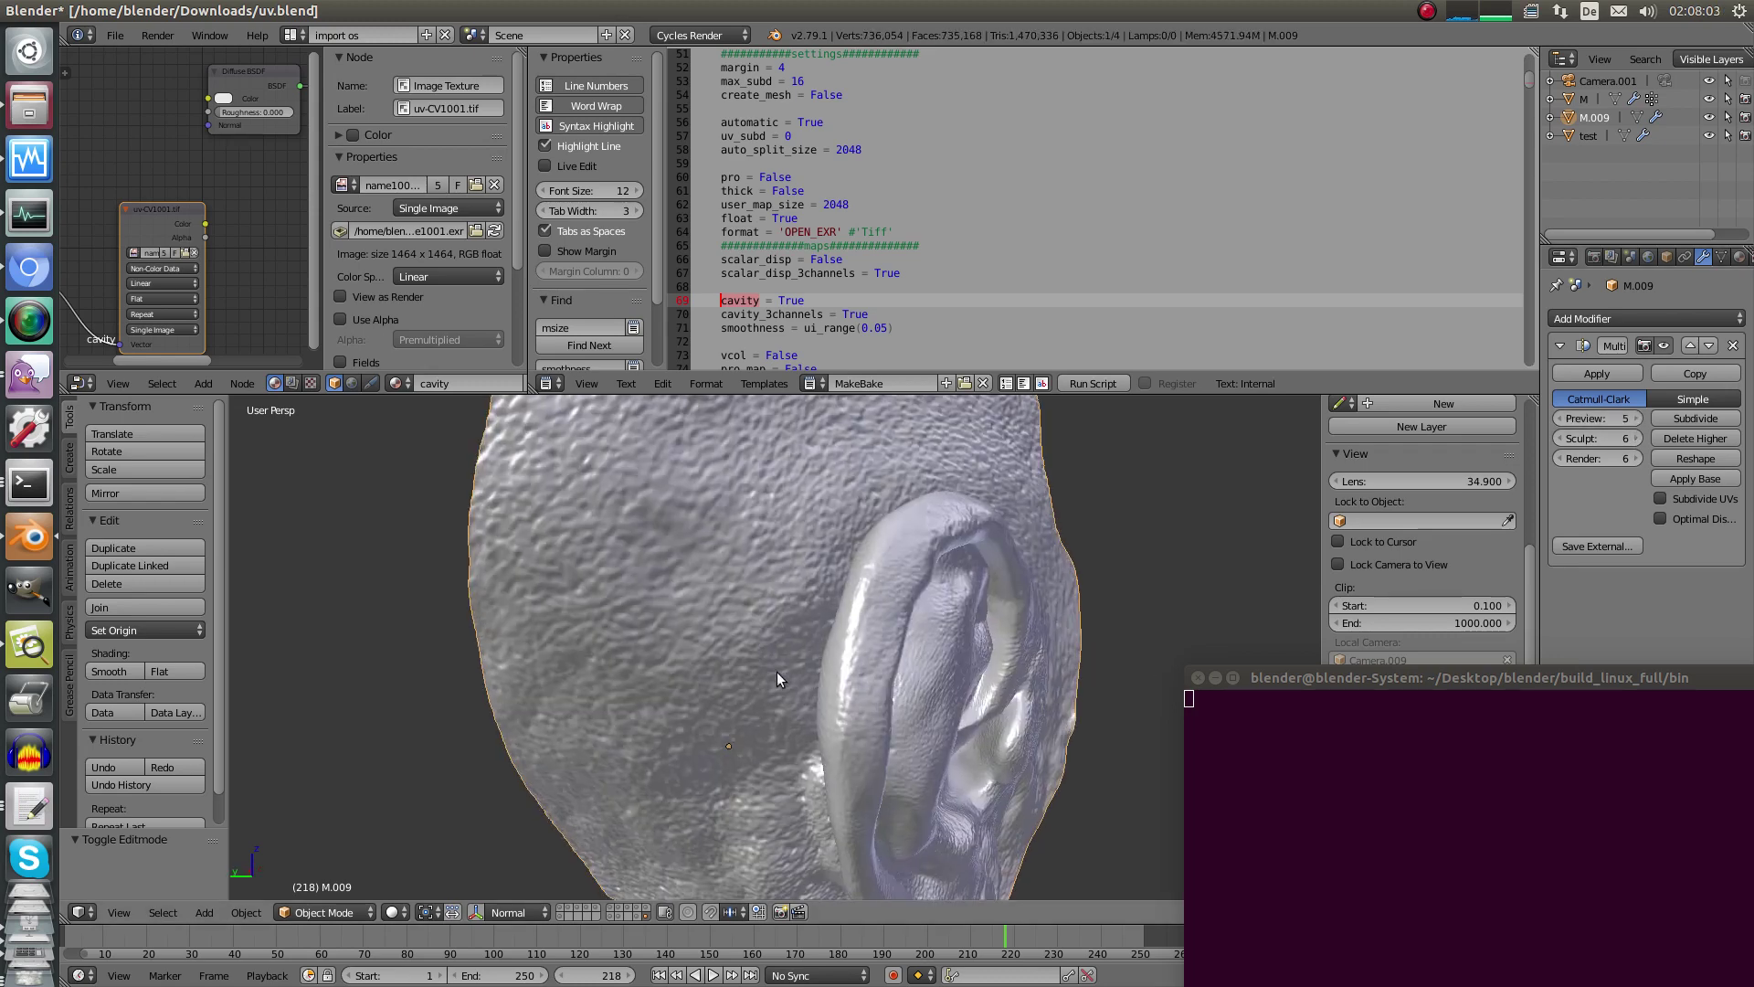
{"action": "middle_click_drag", "start_coordinate": [776, 679], "coordinate": [710, 659]}
{"action": "middle_click_drag", "start_coordinate": [717, 583], "coordinate": [924, 611]}
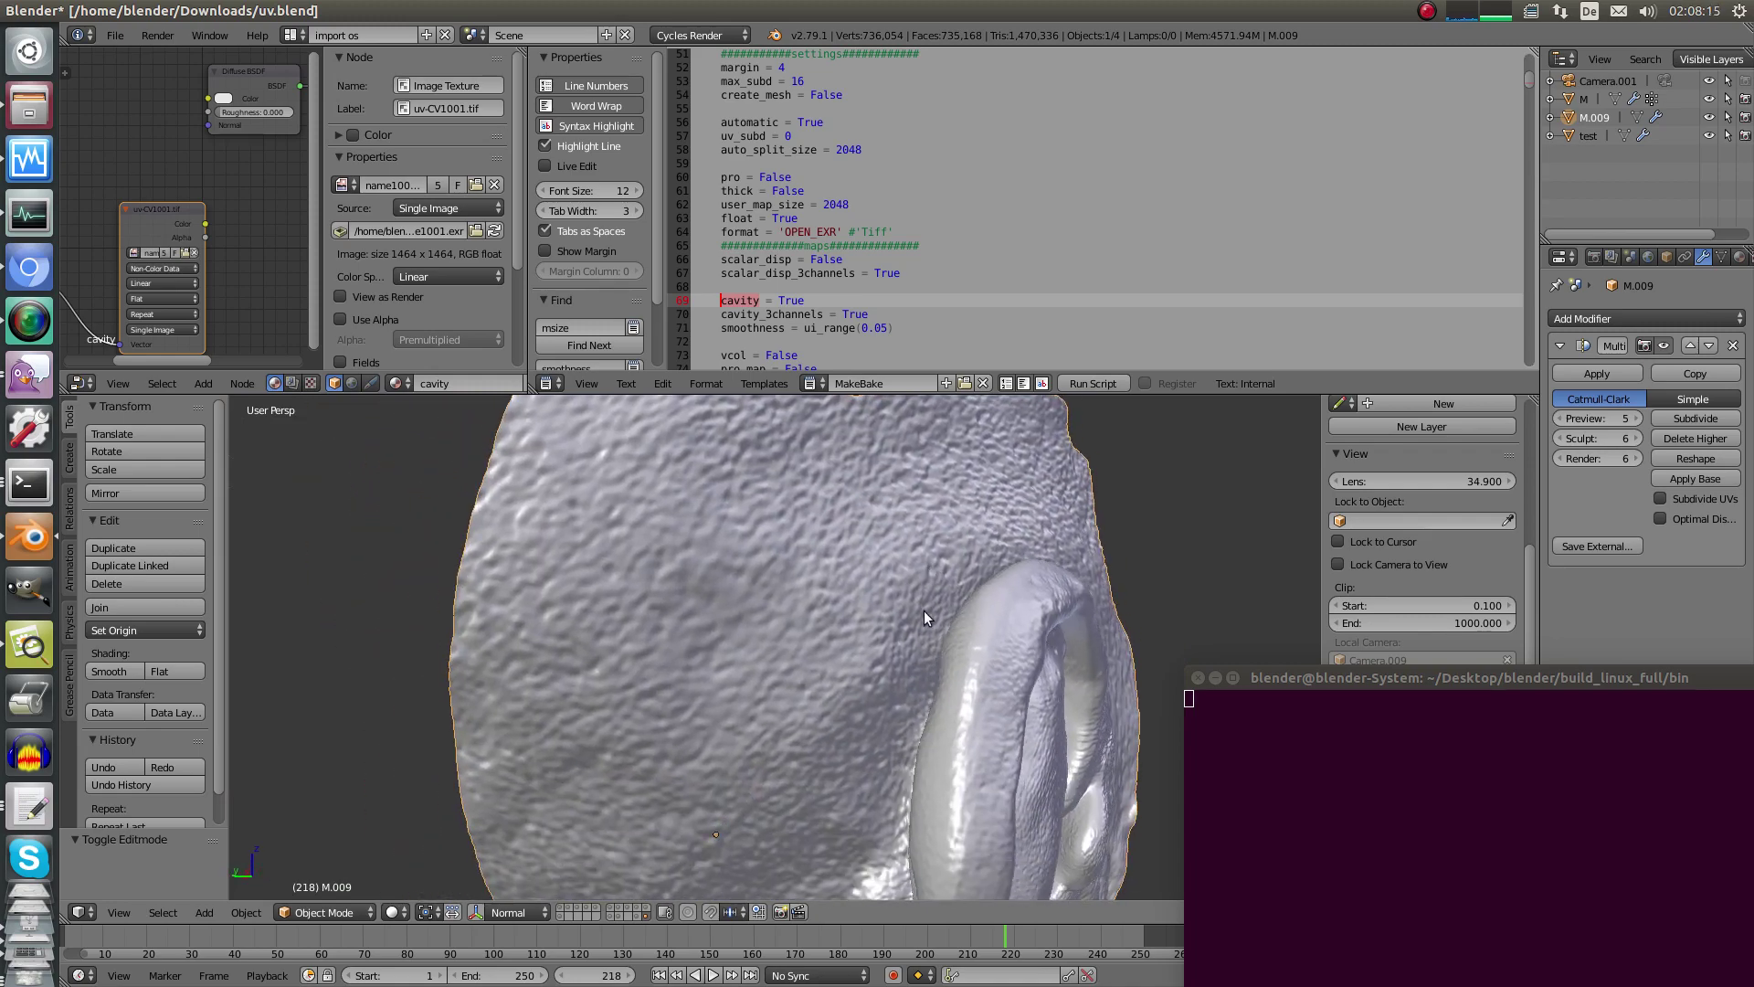
{"action": "middle_click_drag", "start_coordinate": [837, 693], "coordinate": [771, 660]}
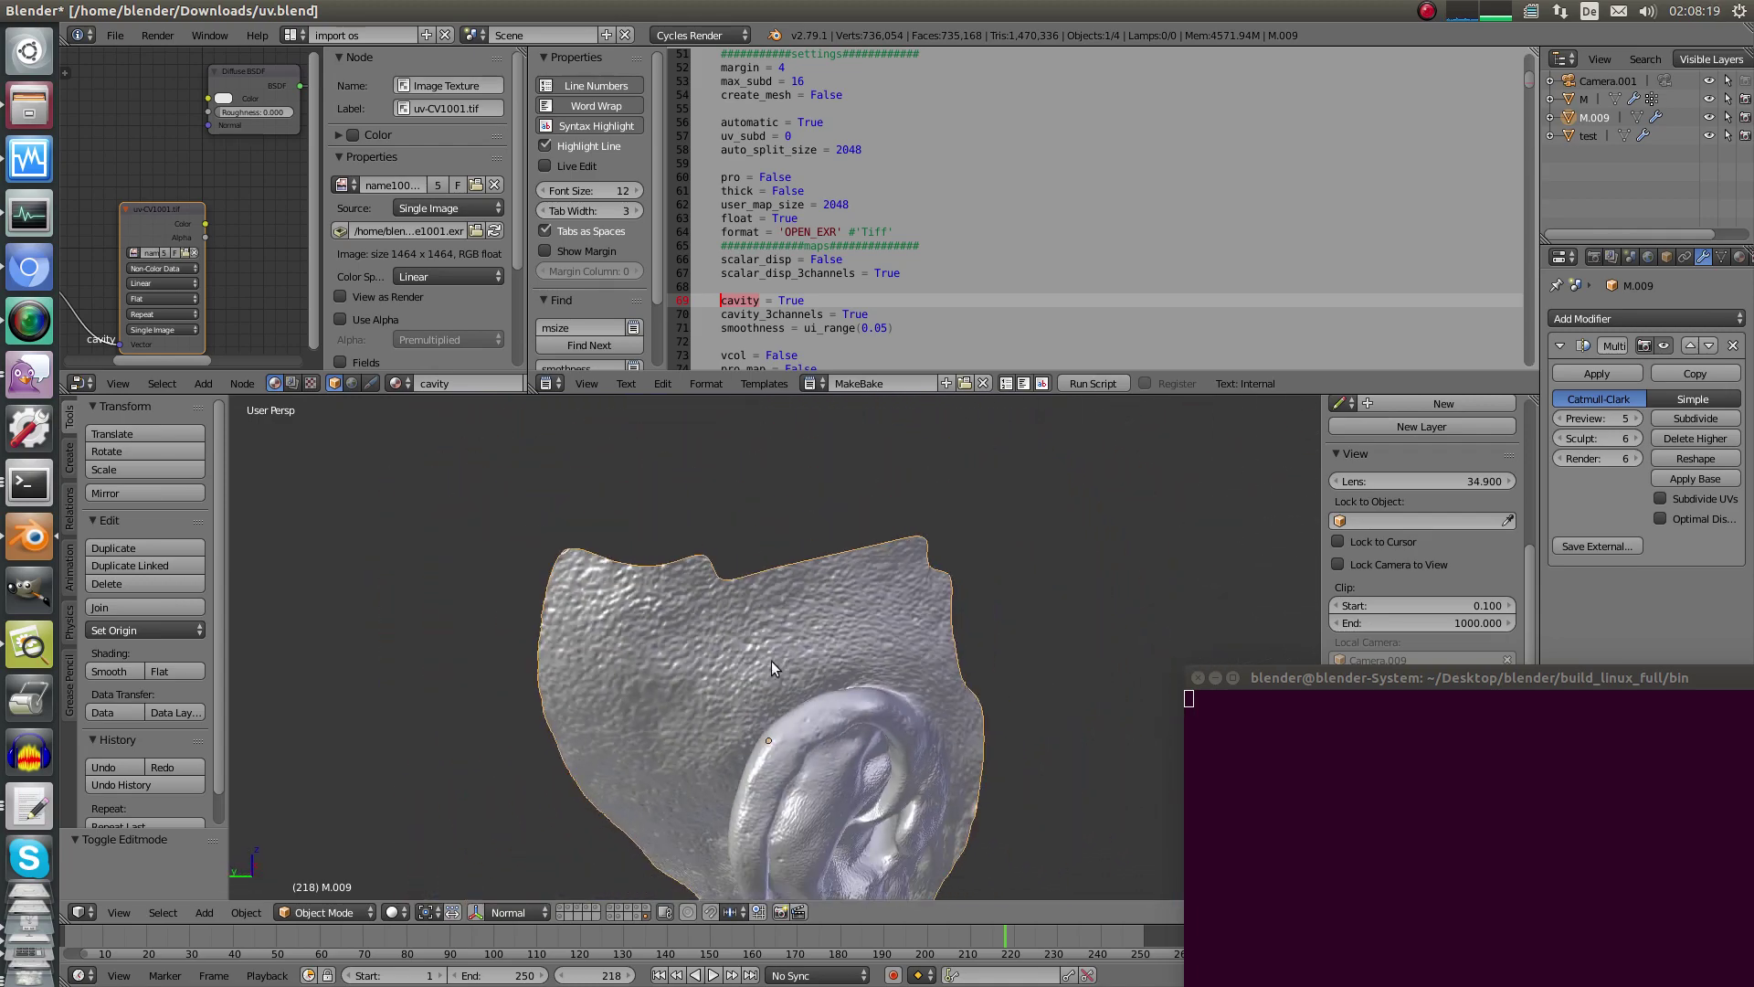
{"action": "left_click_drag", "start_coordinate": [1604, 418], "coordinate": [1564, 418]}
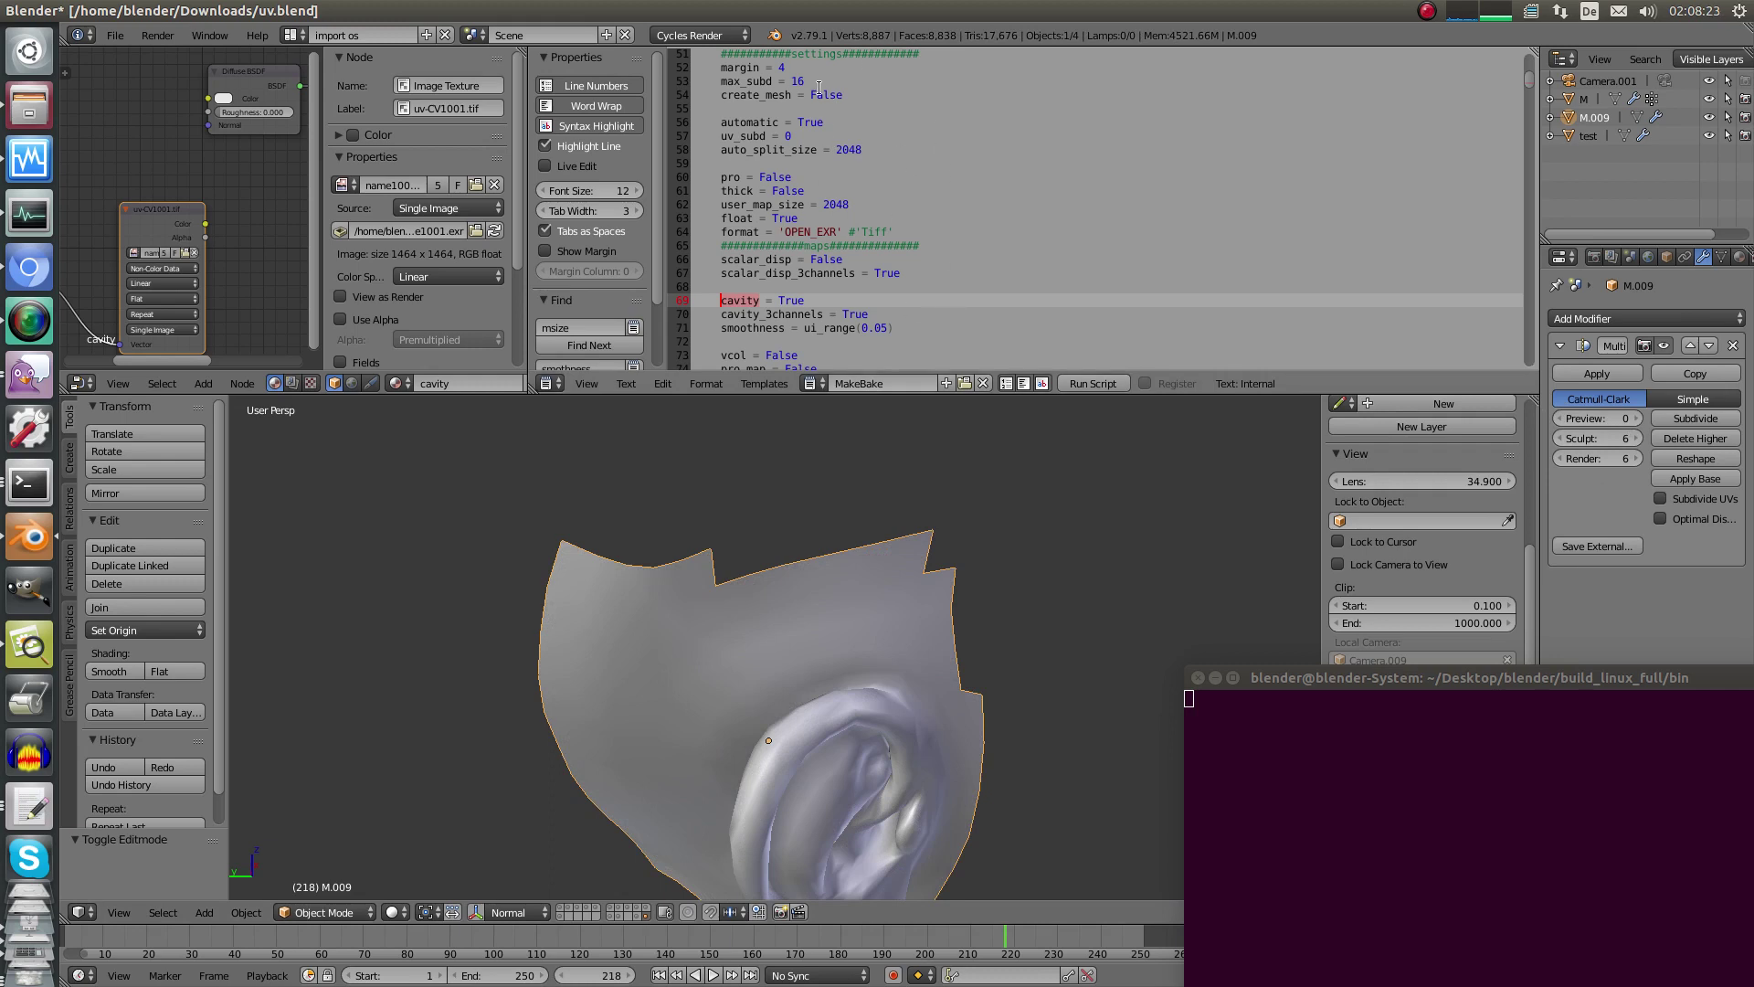
Review the margin and max_subd entries at the start of the MakeBake script's settings block.
{"action": "key", "text": "Up"}
{"action": "key", "text": "Up"}
{"action": "key", "text": "Up"}
{"action": "key", "text": "Up"}
{"action": "key", "text": "Up"}
{"action": "key", "text": "Up"}
{"action": "key", "text": "Up"}
{"action": "key", "text": "Up"}
{"action": "key", "text": "Up"}
{"action": "key", "text": "Up"}
{"action": "key", "text": "Up"}
{"action": "key", "text": "Up"}
{"action": "key", "text": "Up"}
{"action": "key", "text": "Up"}
{"action": "key", "text": "Up"}
{"action": "key", "text": "Up"}
{"action": "key", "text": "Up"}
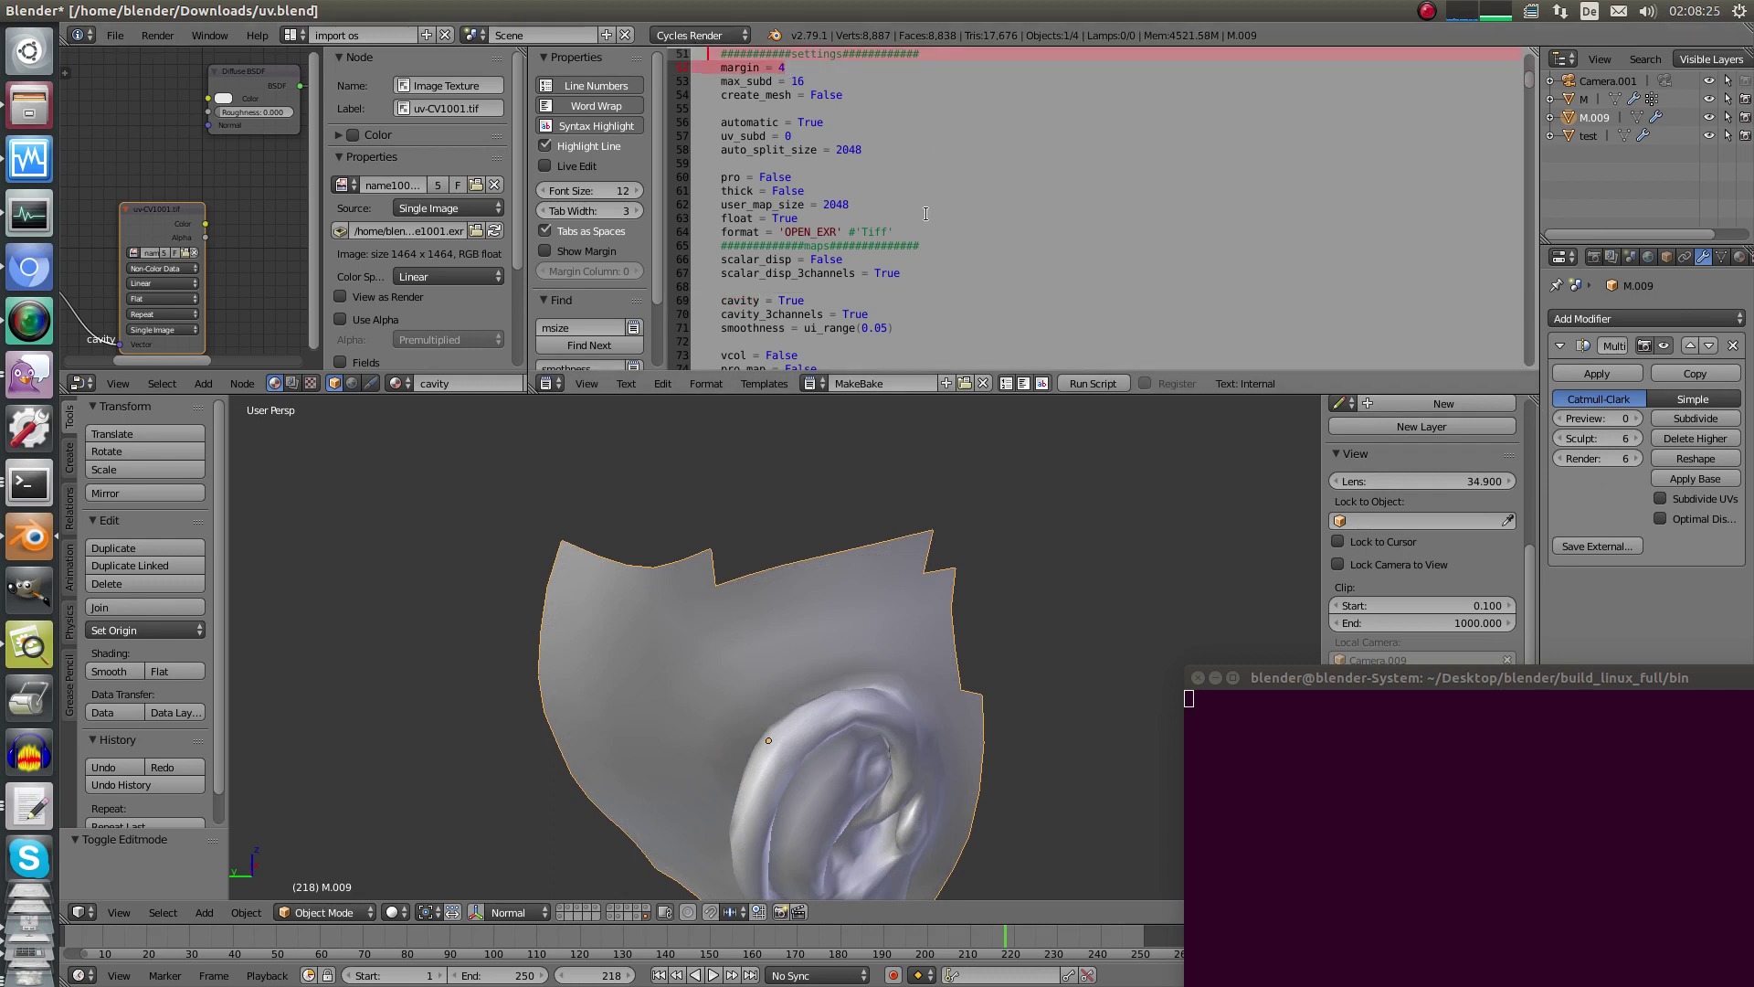
{"action": "left_click_drag", "start_coordinate": [825, 83], "coordinate": [868, 71]}
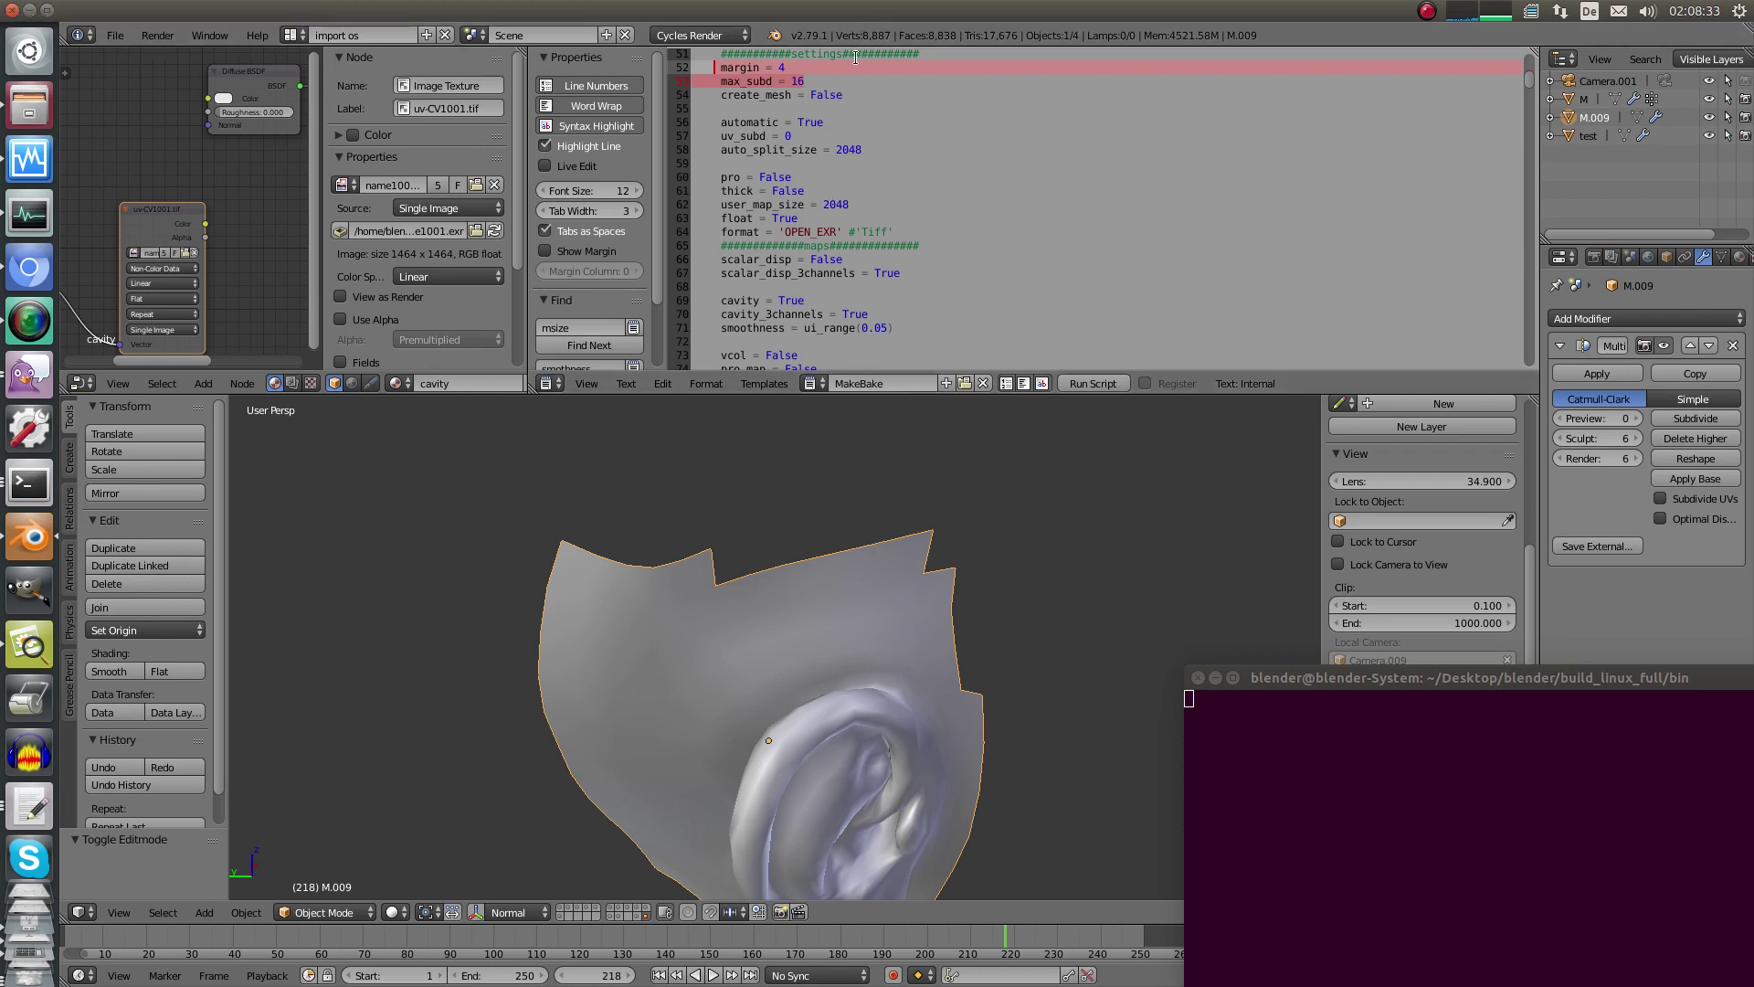
Change max_subd to 2 in the script settings and restore it to 16.
{"action": "left_click", "coordinate": [804, 81]}
{"action": "key", "text": "BackSpace"}
{"action": "key", "text": "BackSpace"}
{"action": "type", "text": "2"}
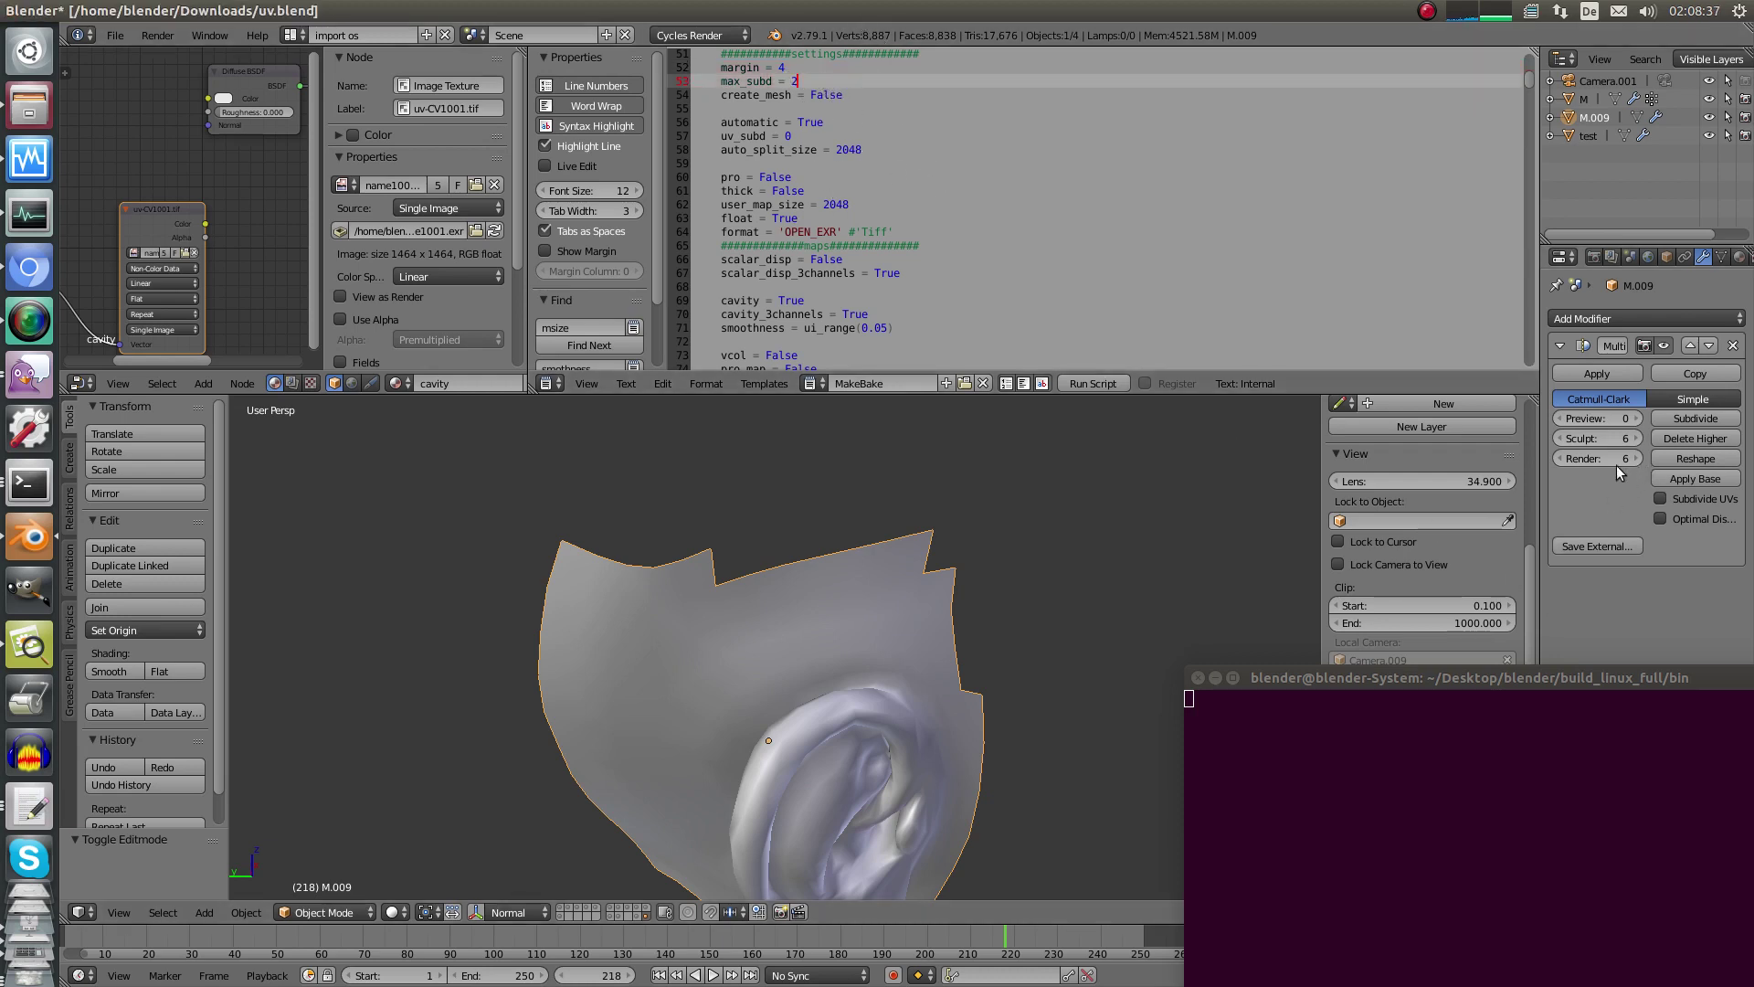
{"action": "key", "text": "BackSpace"}
{"action": "type", "text": "16"}
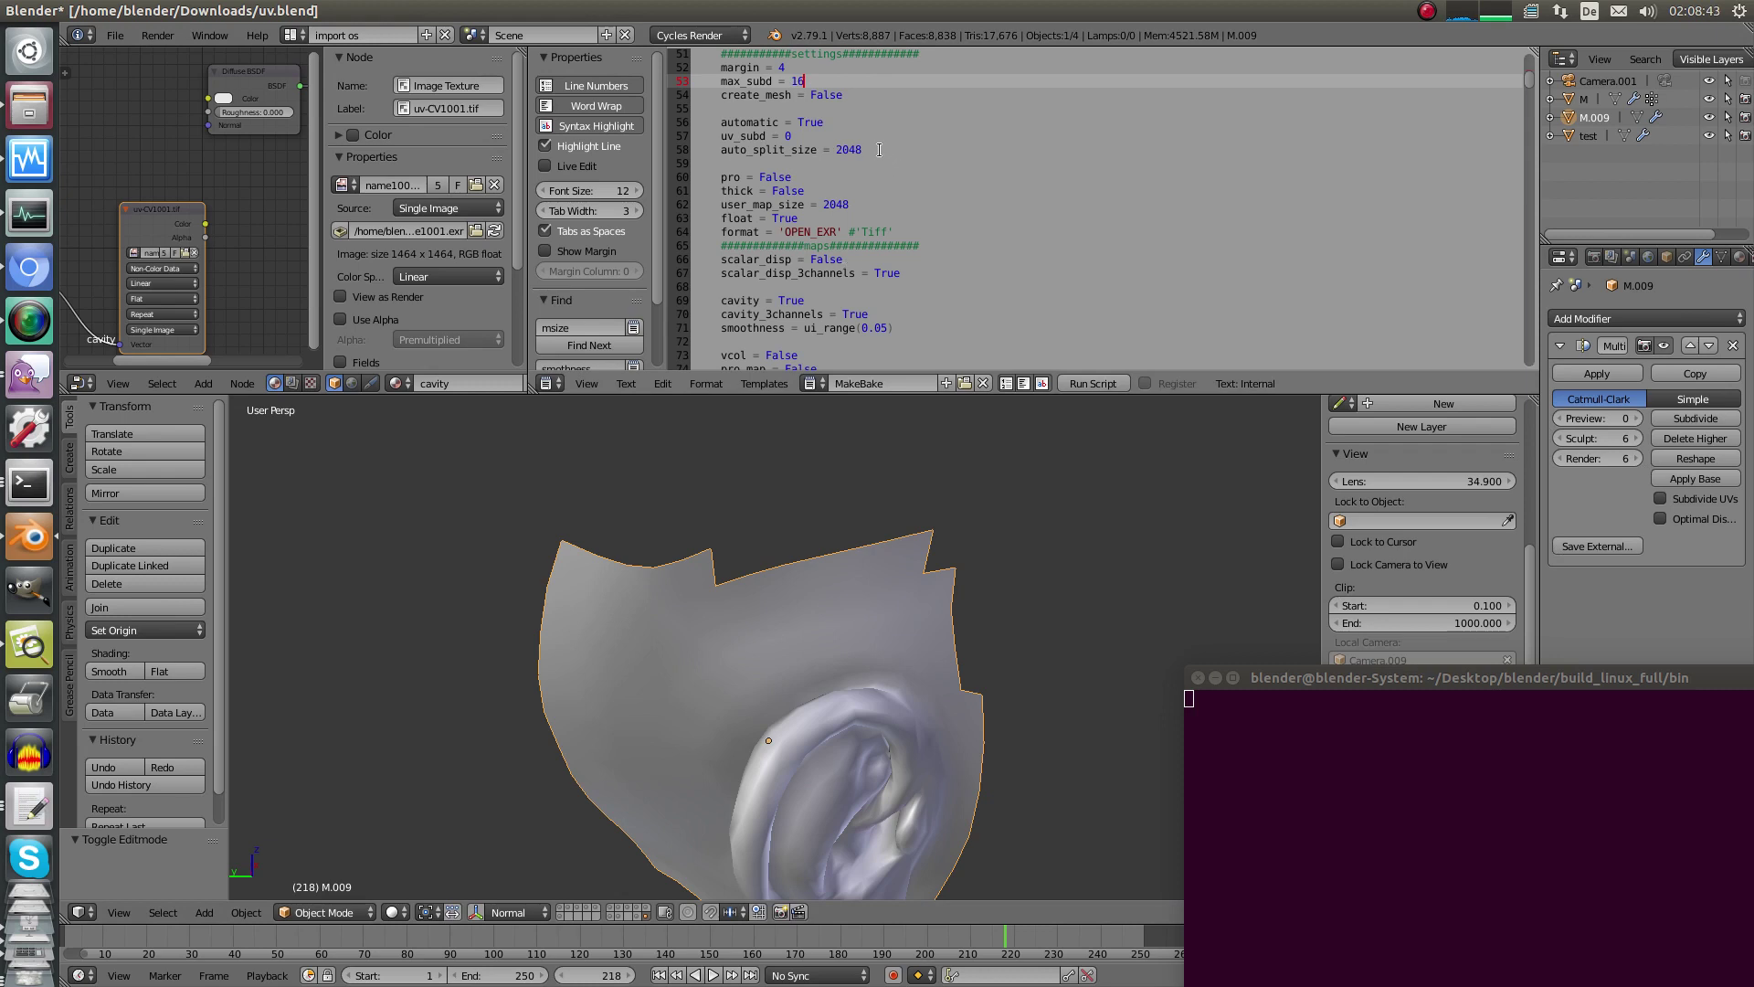
Review the automatic, uv_subd and auto_split_size settings in the script against the ear mesh.
{"action": "left_click_drag", "start_coordinate": [863, 149], "coordinate": [713, 121]}
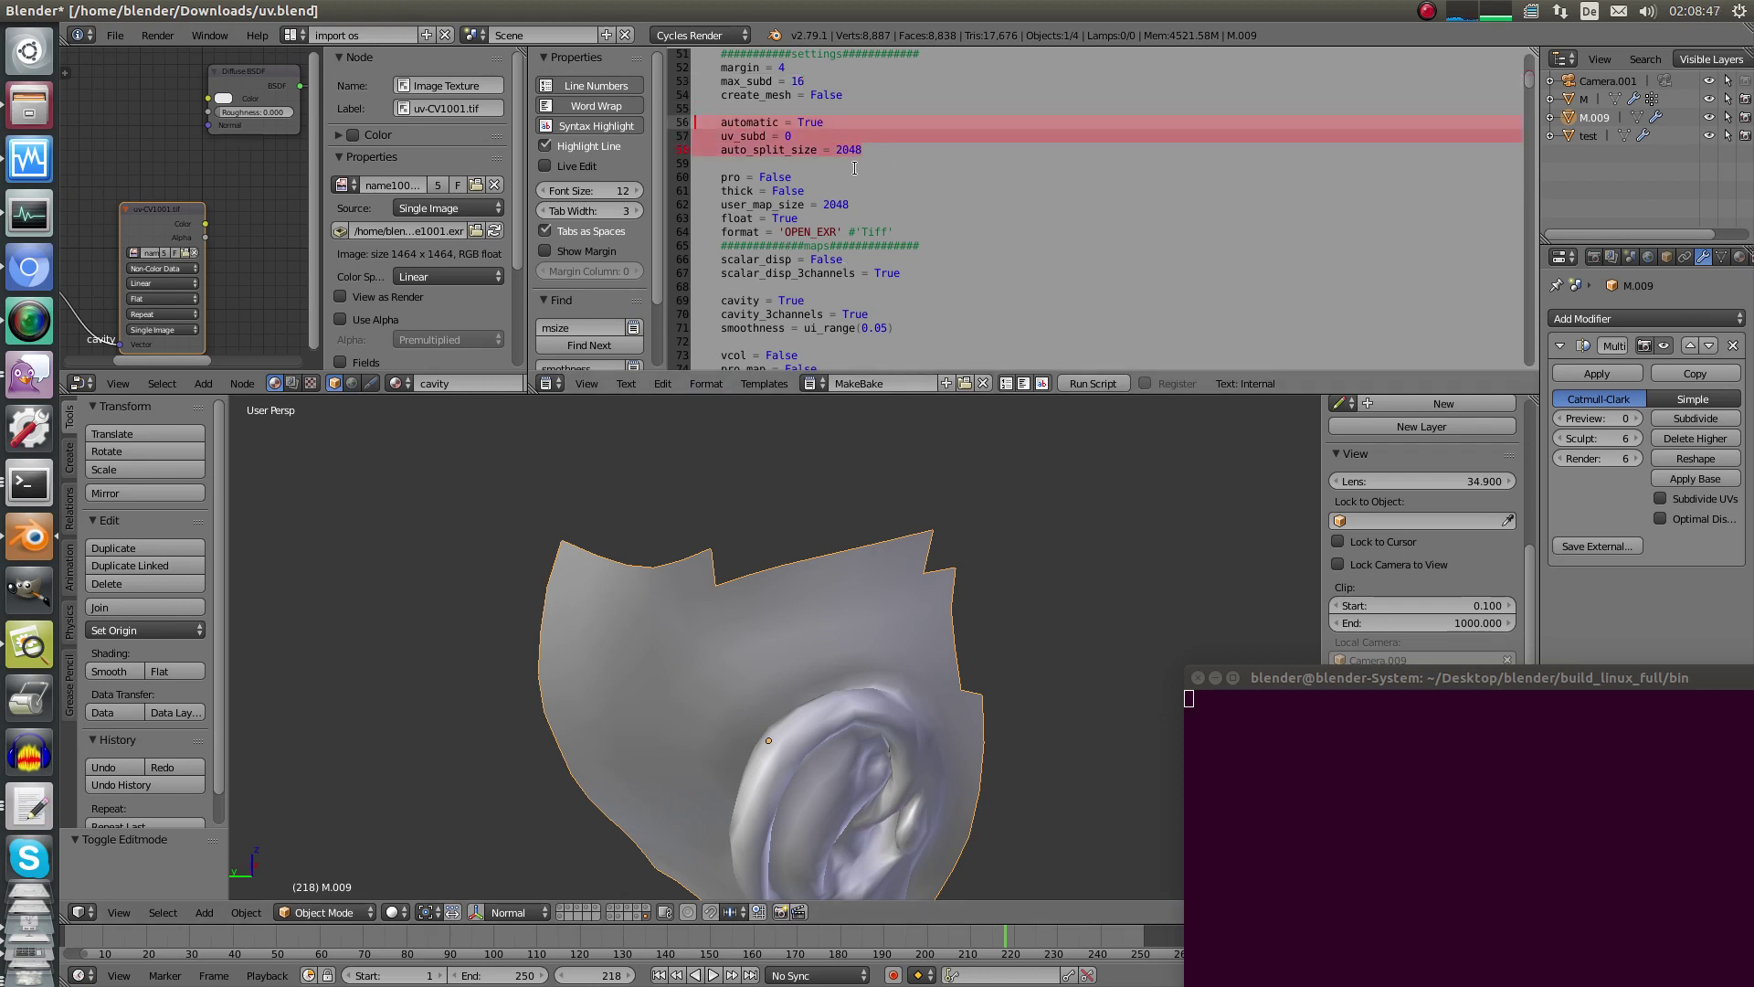
{"action": "left_click", "coordinate": [819, 137]}
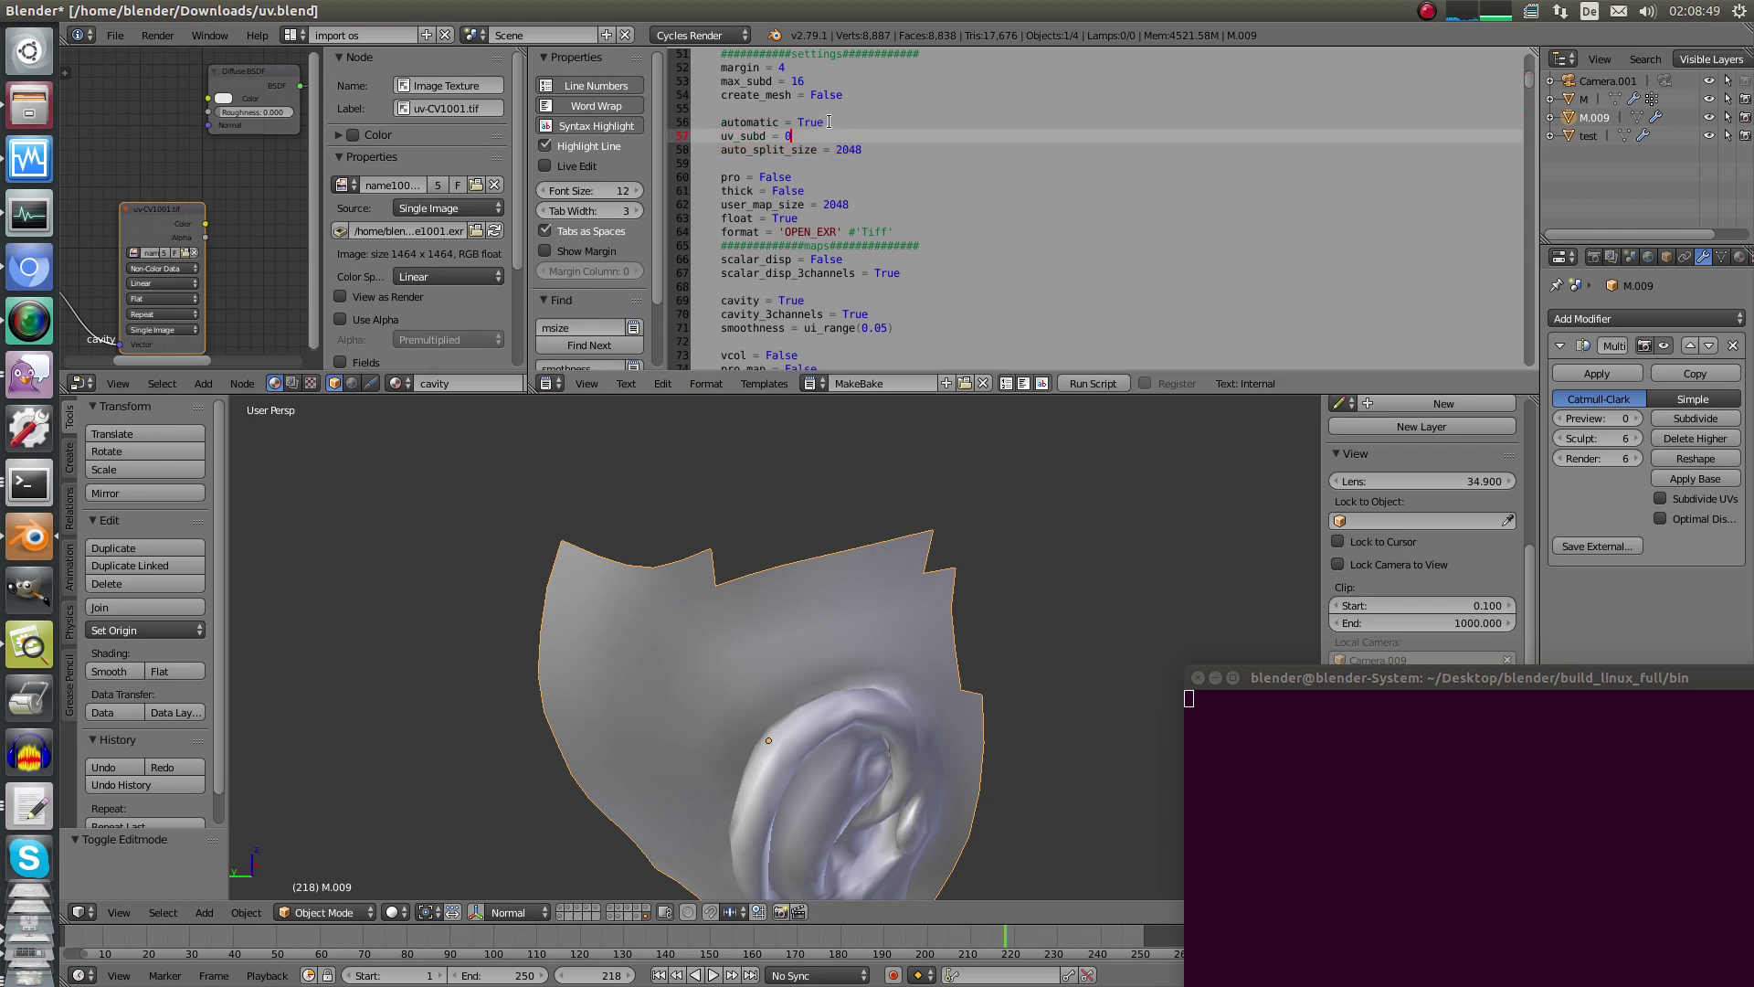
{"action": "left_click_drag", "start_coordinate": [826, 122], "coordinate": [804, 121]}
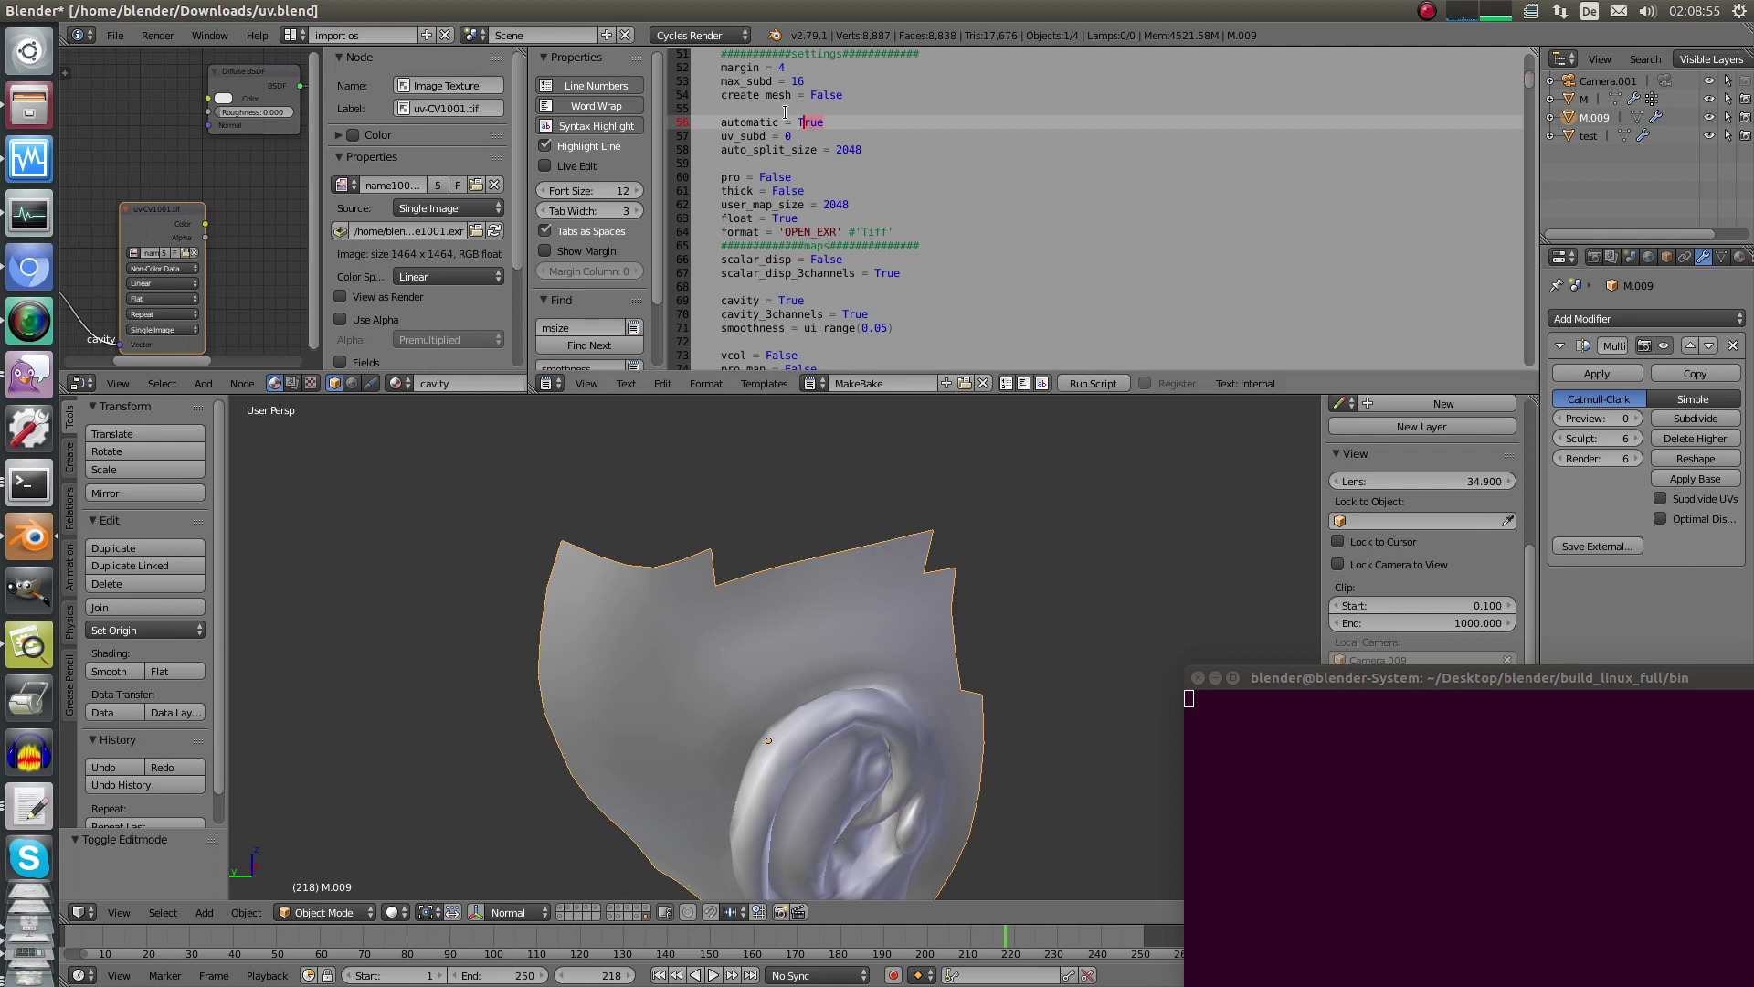
{"action": "left_click", "coordinate": [705, 135]}
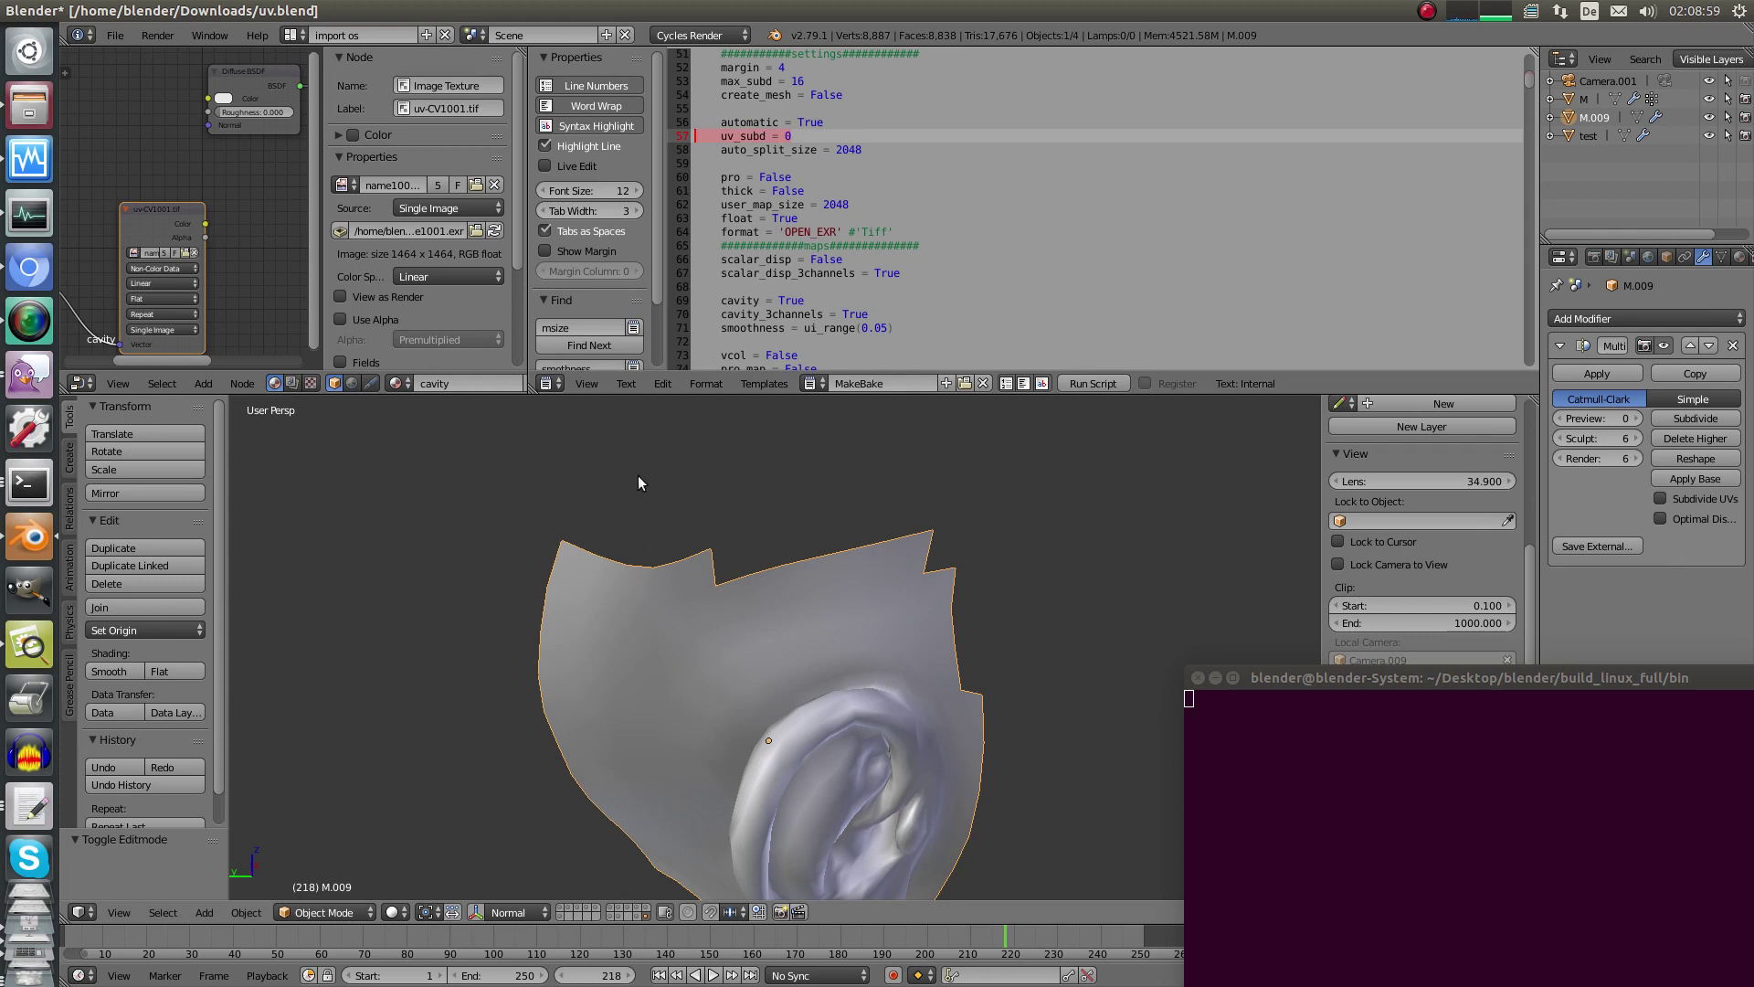
{"action": "middle_click_drag", "start_coordinate": [692, 565], "coordinate": [639, 569]}
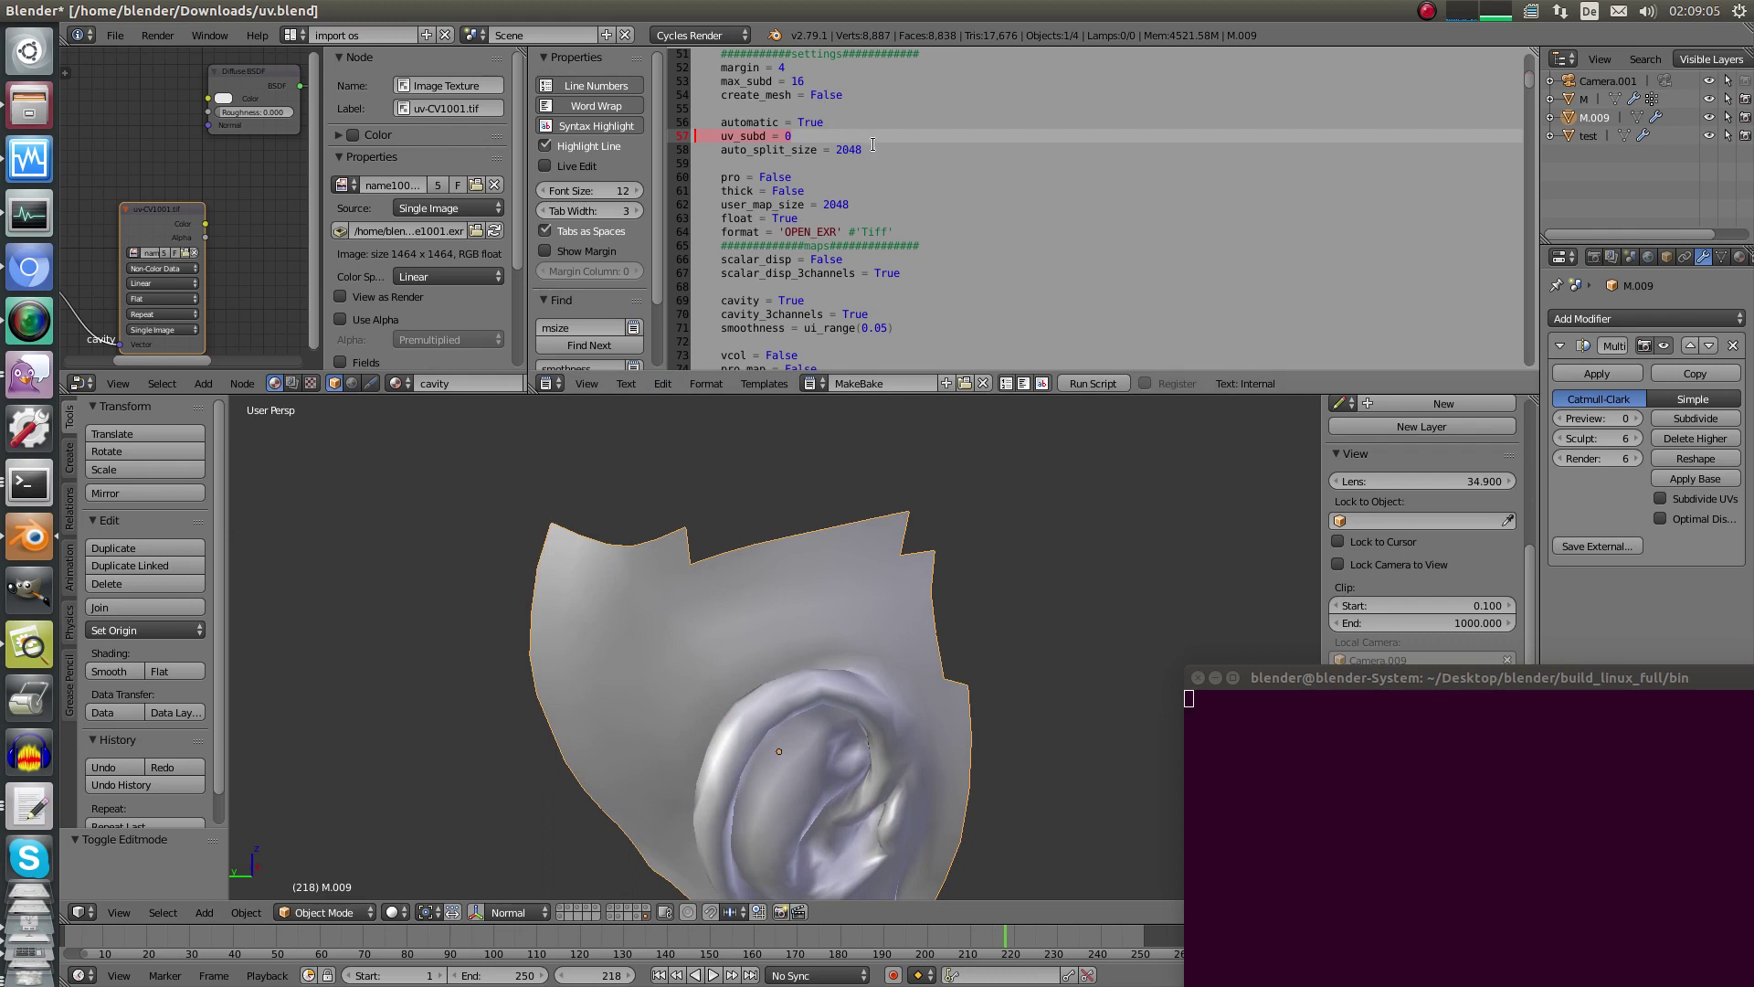
{"action": "left_click_drag", "start_coordinate": [868, 149], "coordinate": [826, 142]}
{"action": "left_click", "coordinate": [693, 149]}
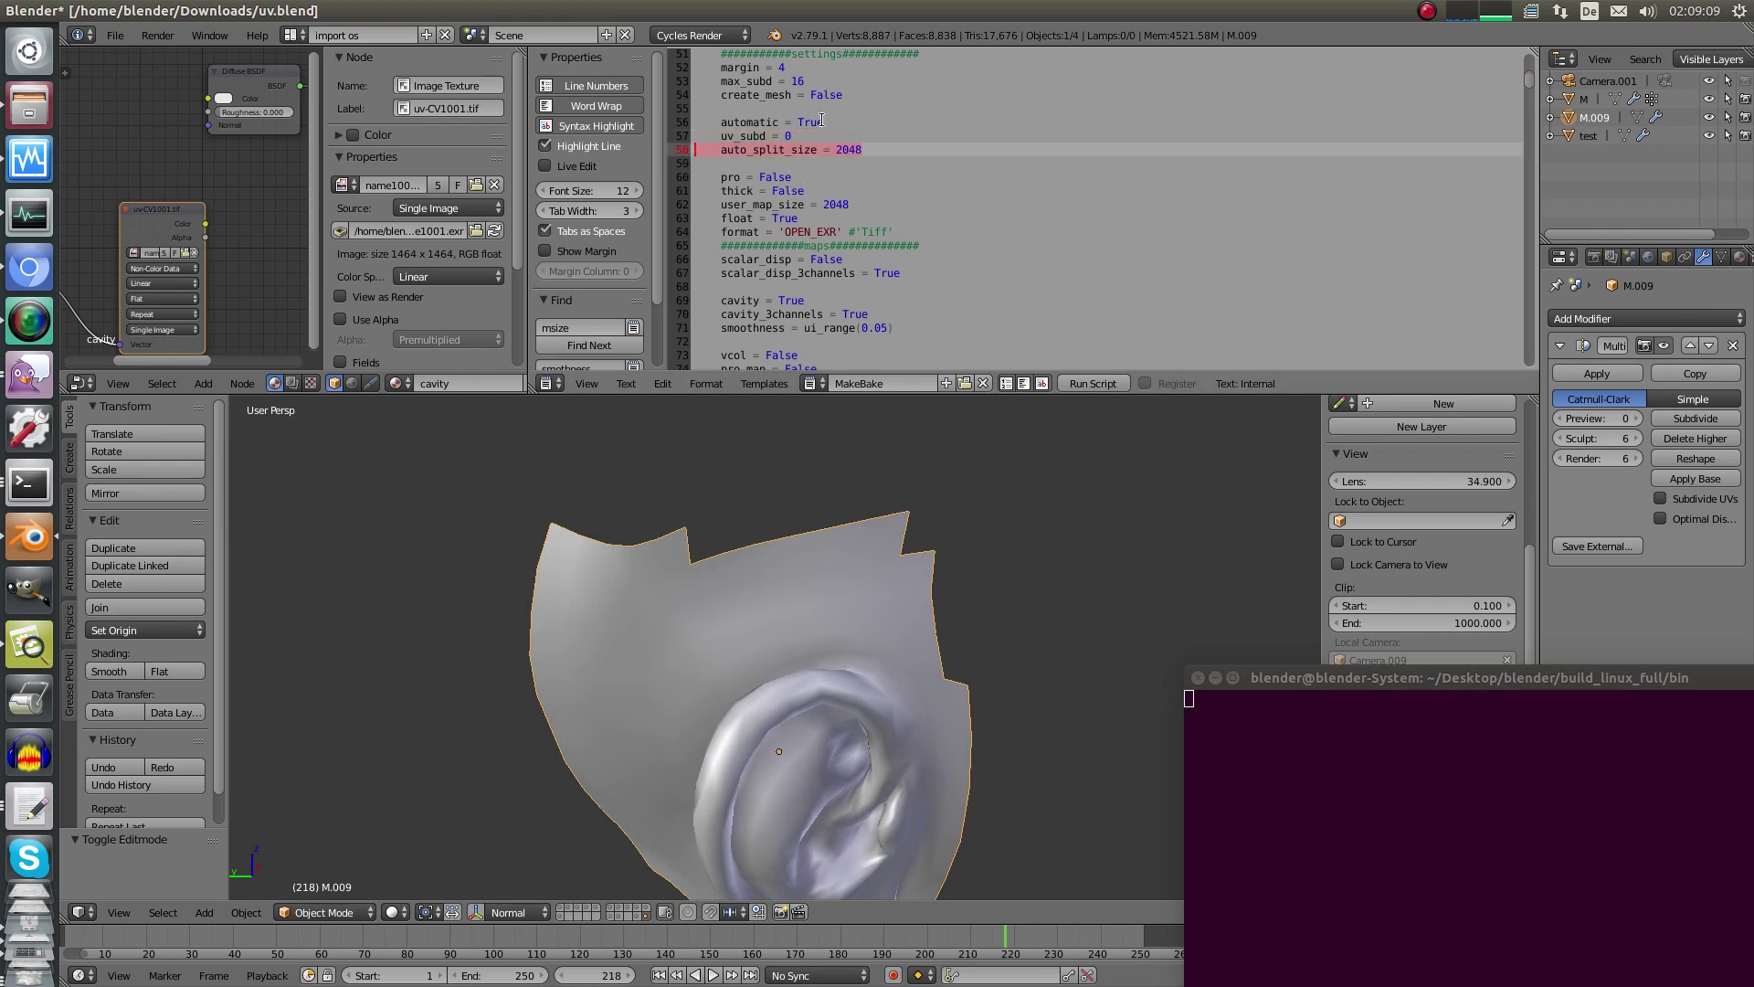
{"action": "middle_click_drag", "start_coordinate": [622, 594], "coordinate": [606, 578]}
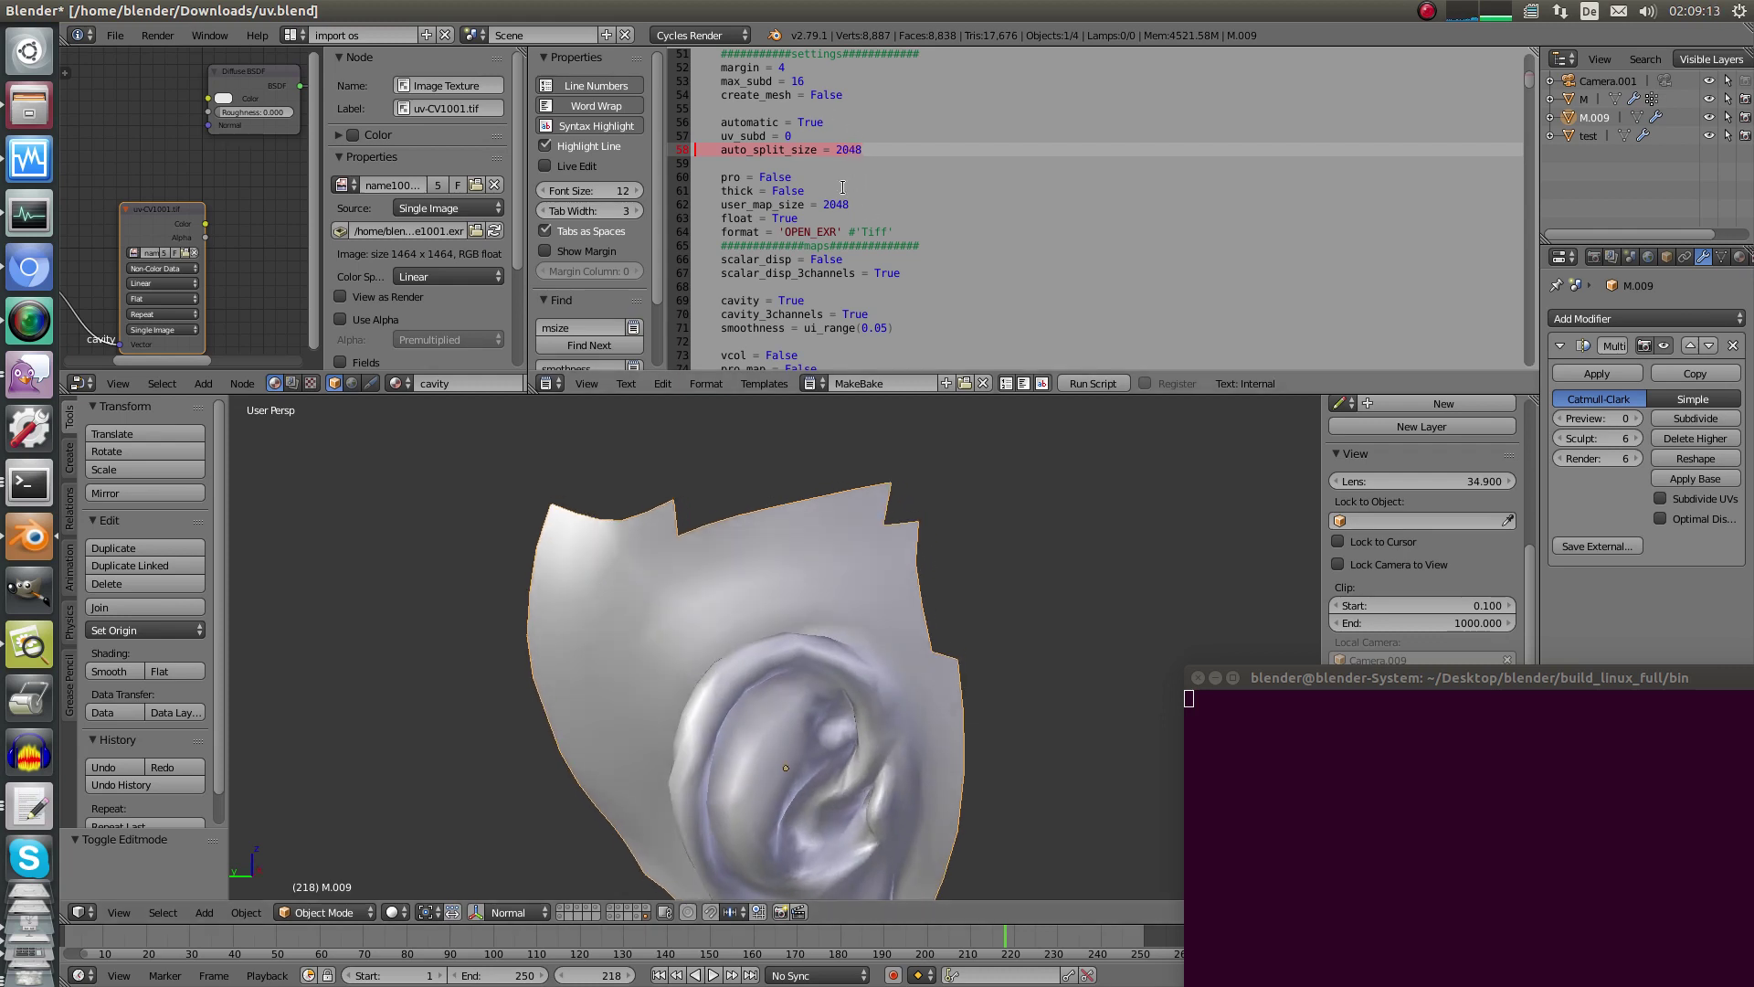
{"action": "left_click_drag", "start_coordinate": [863, 150], "coordinate": [839, 148]}
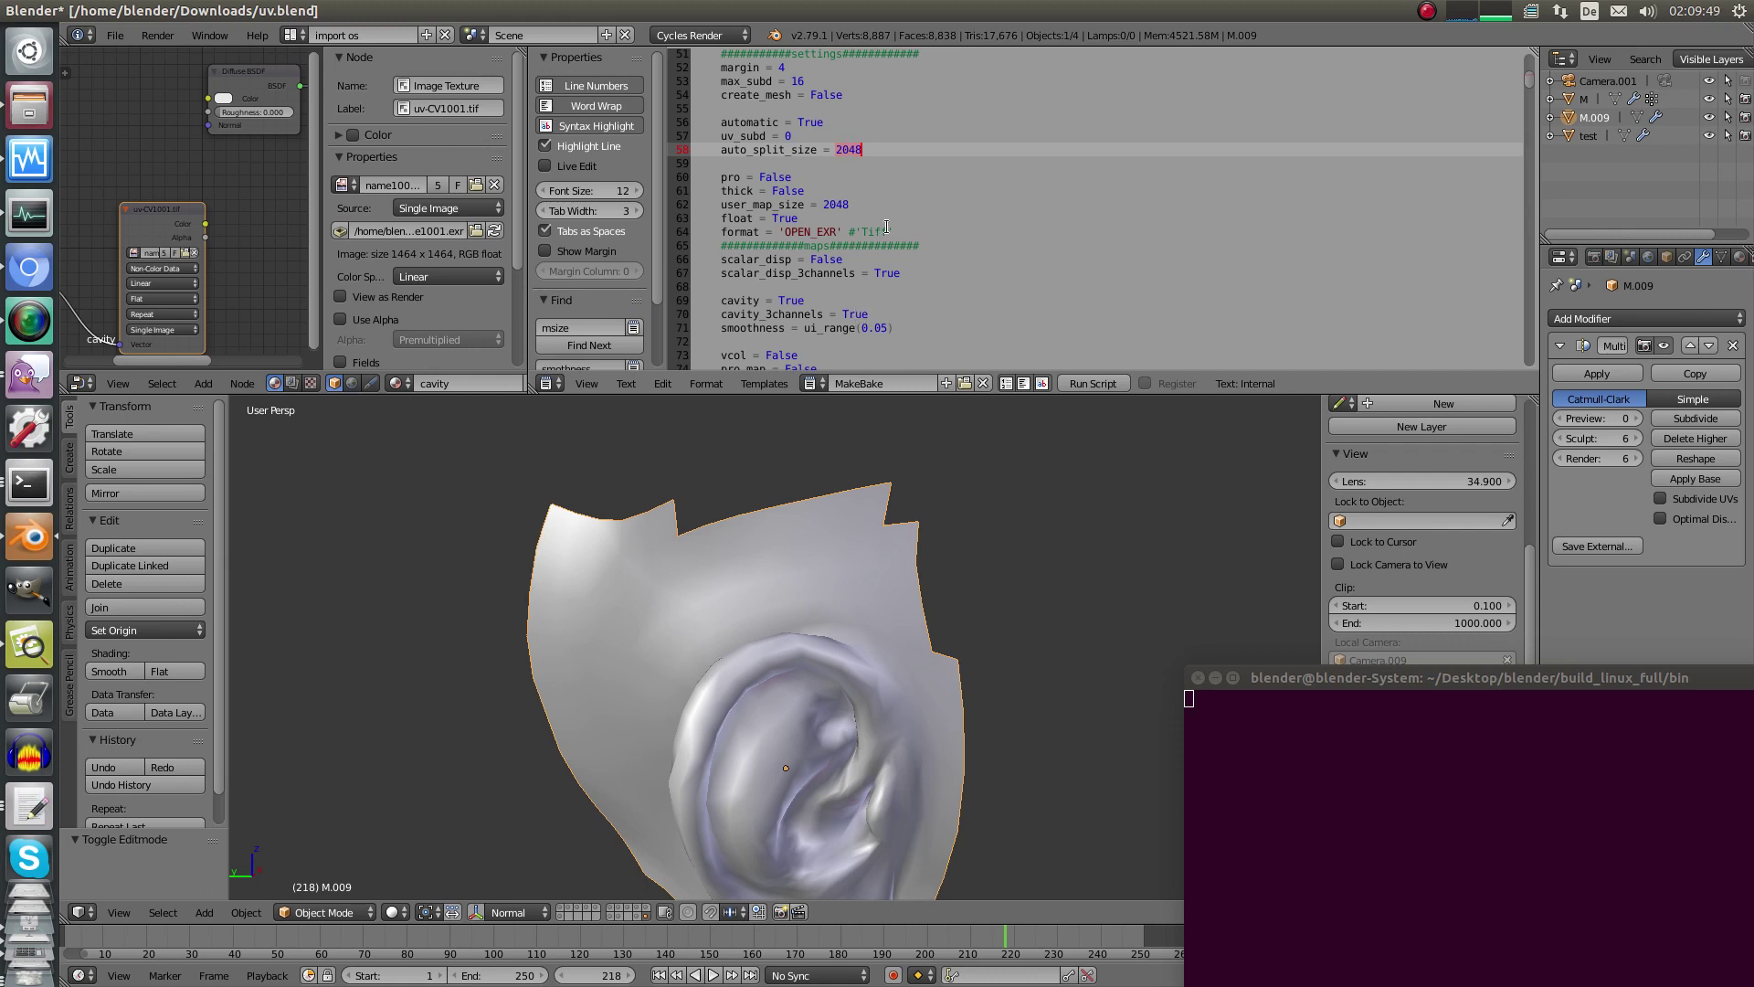
{"action": "key", "text": "Left"}
{"action": "key", "text": "Left"}
{"action": "key", "text": "Left"}
{"action": "key", "text": "Left"}
{"action": "key", "text": "Left"}
{"action": "key", "text": "Left"}
{"action": "key", "text": "Left"}
{"action": "key", "text": "Left"}
{"action": "key", "text": "Left"}
{"action": "key", "text": "Left"}
{"action": "key", "text": "Left"}
{"action": "key", "text": "Left"}
{"action": "key", "text": "Left"}
{"action": "key", "text": "Left"}
{"action": "key", "text": "Left"}
{"action": "key", "text": "Left"}
{"action": "key", "text": "Left"}
{"action": "key", "text": "Left"}
Review the cavity, cavity_3channels and smoothness settings in the script's maps section.
{"action": "left_click", "coordinate": [904, 328]}
{"action": "key", "text": "shift+Up"}
{"action": "key", "text": "shift+Up"}
{"action": "key", "text": "shift+Home"}
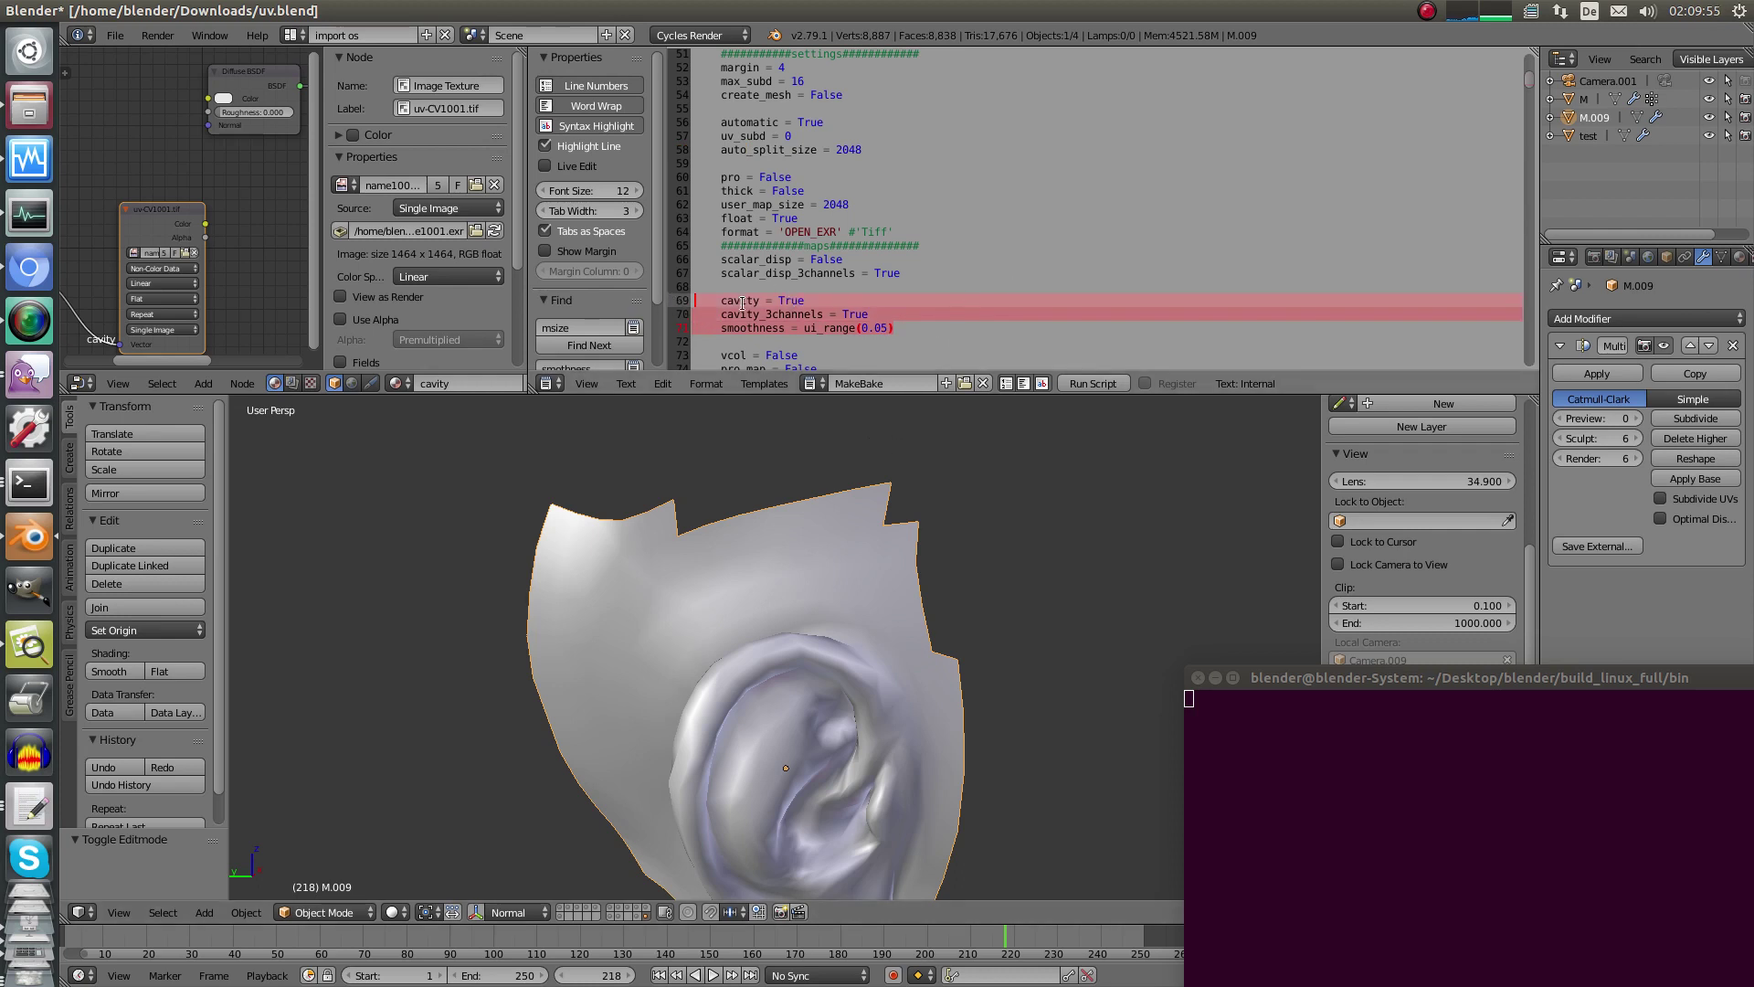
{"action": "left_click", "coordinate": [846, 293]}
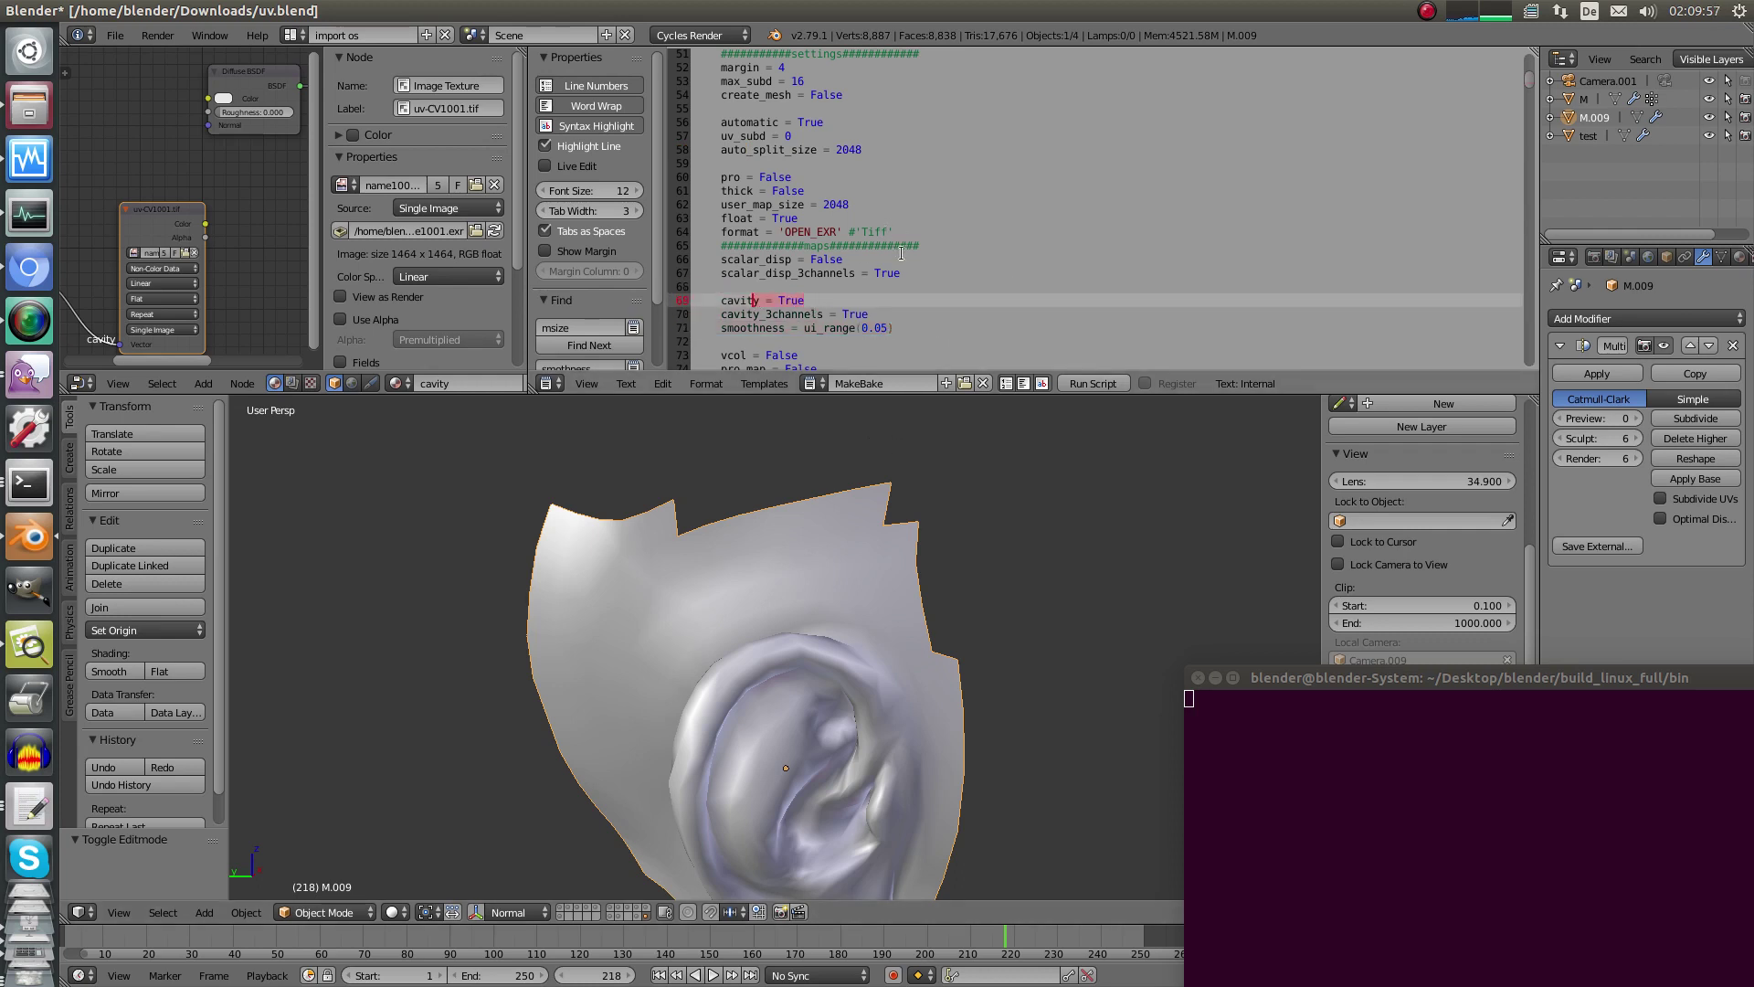
{"action": "left_click", "coordinate": [900, 314]}
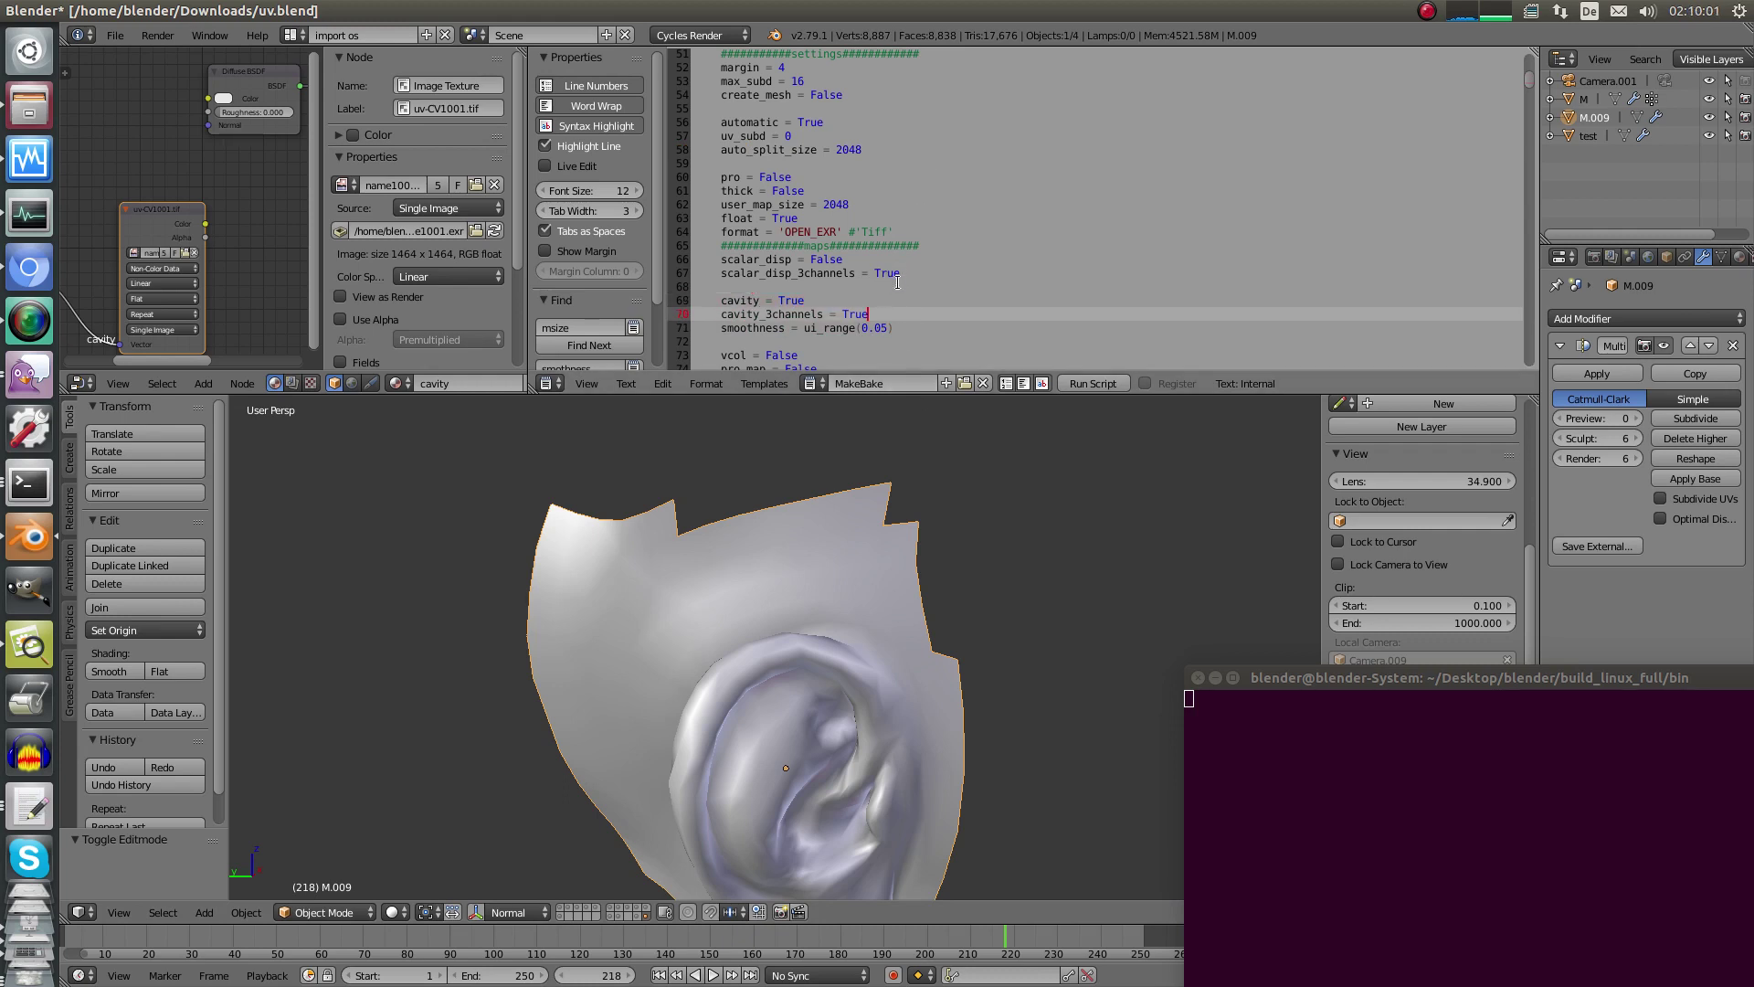
{"action": "left_click_drag", "start_coordinate": [902, 331], "coordinate": [718, 340]}
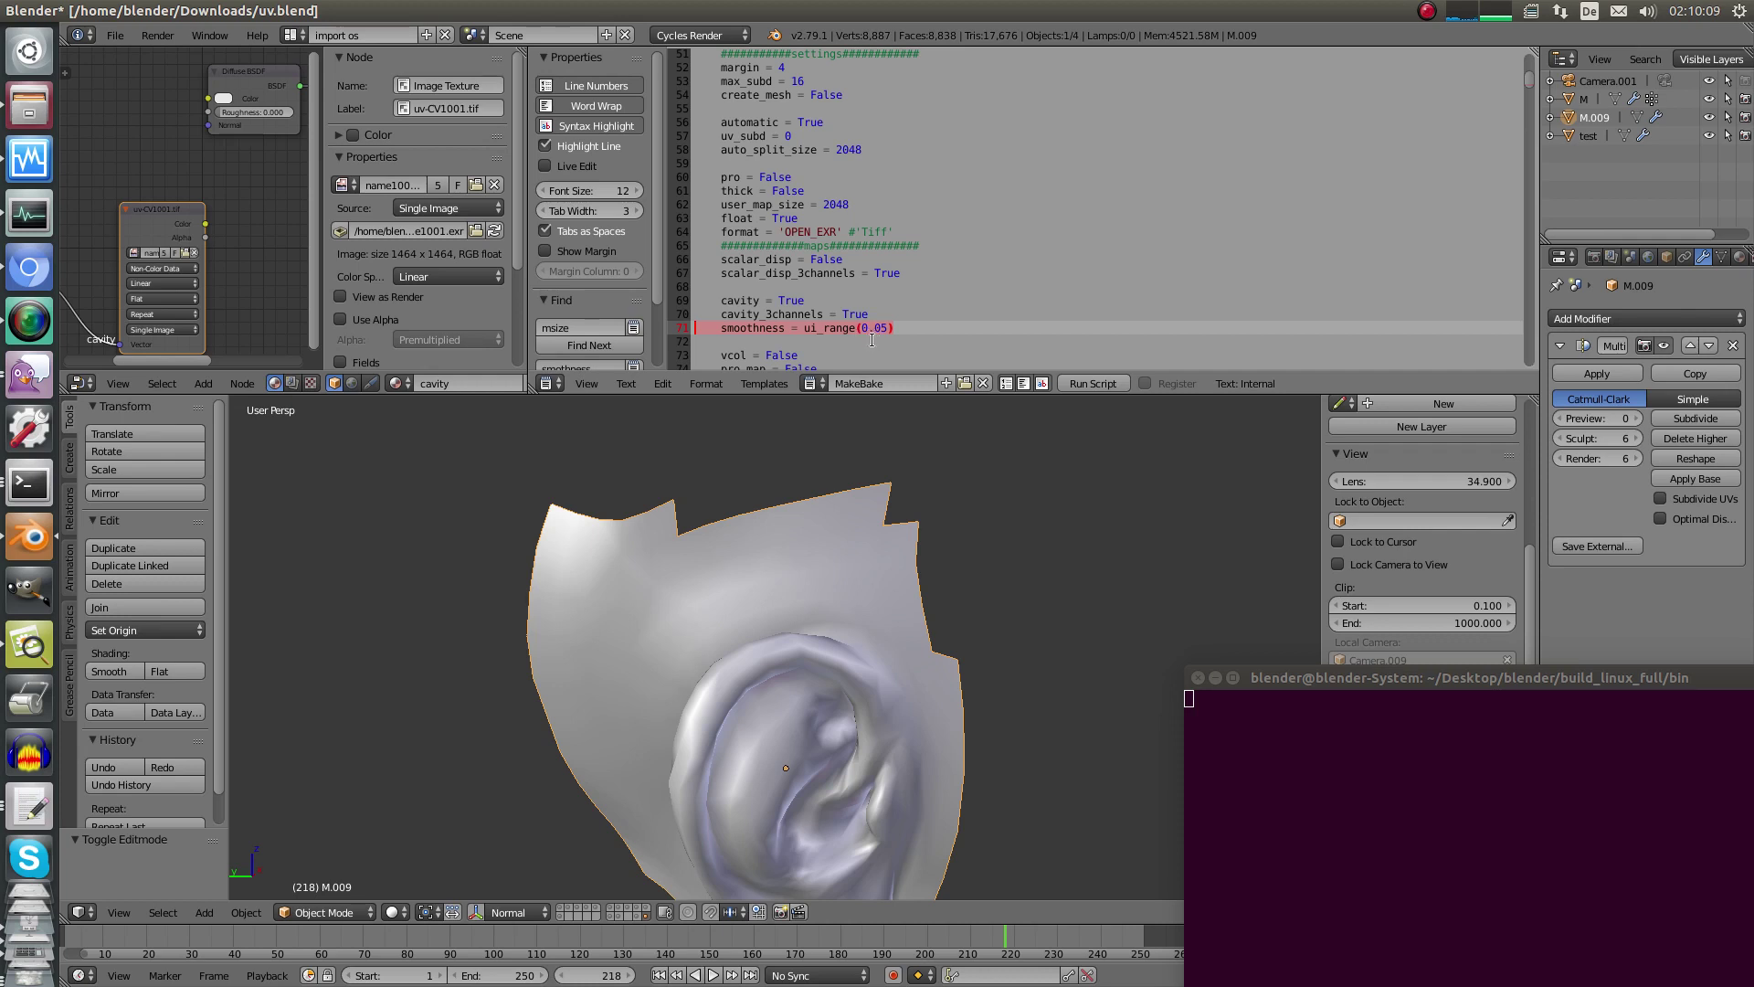
{"action": "left_click", "coordinate": [907, 328]}
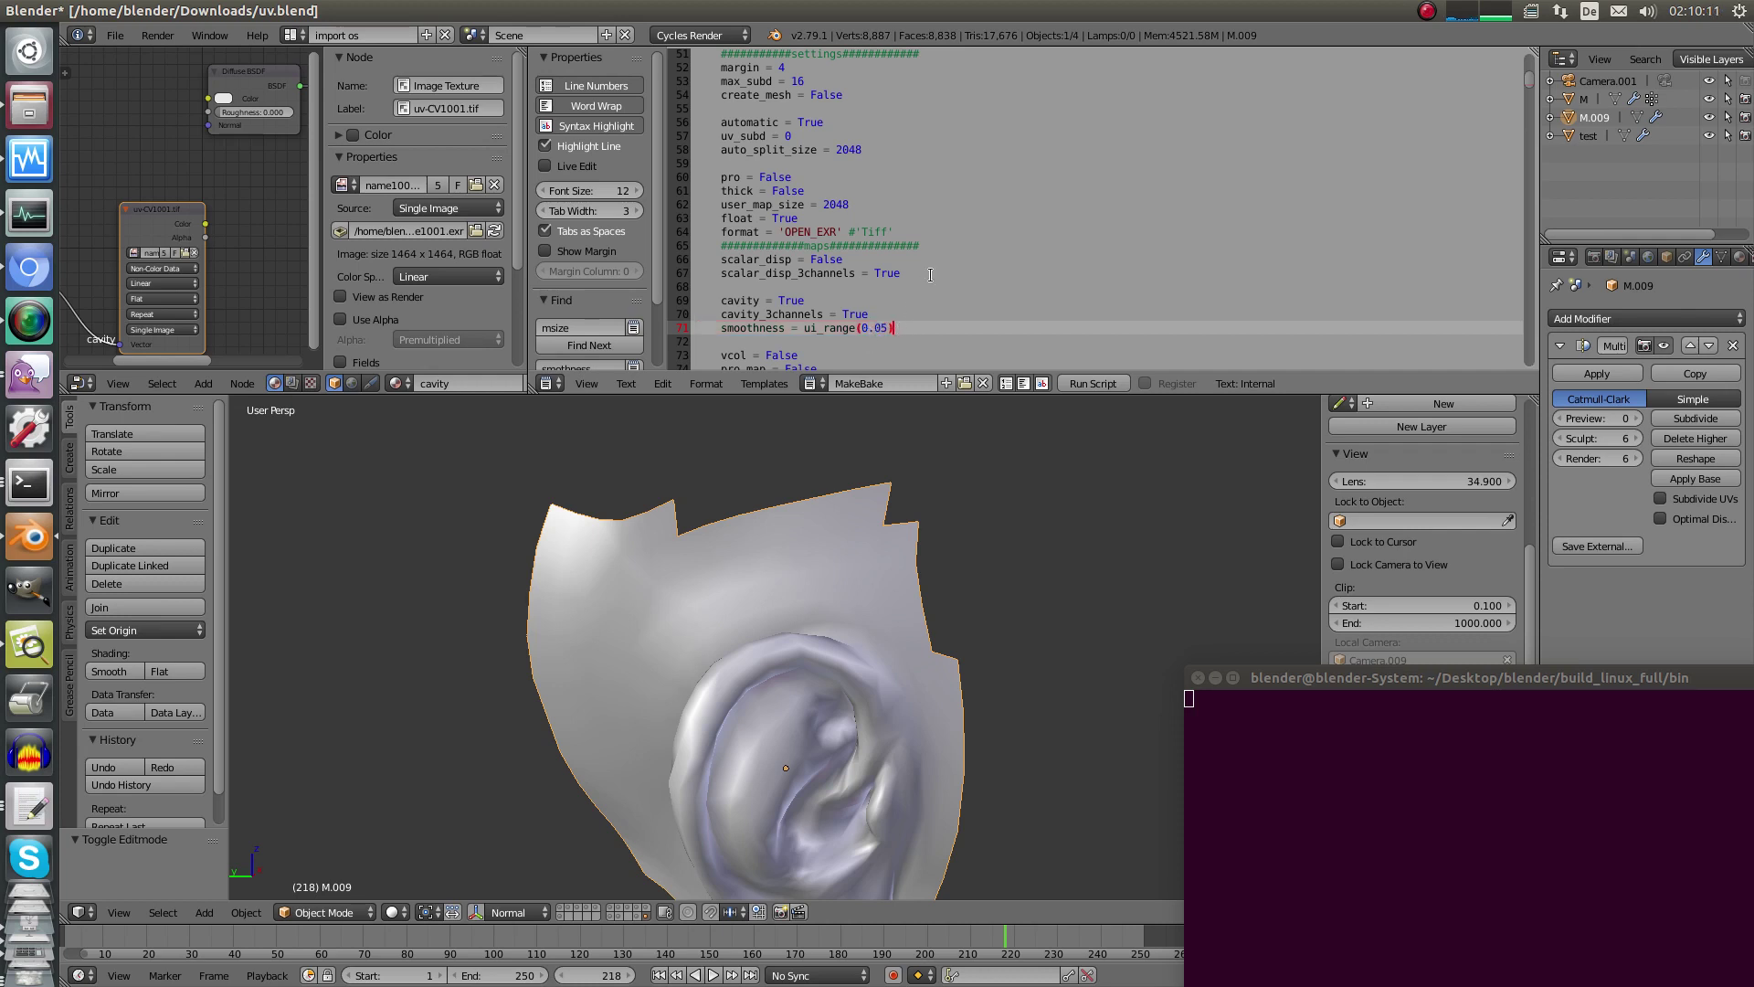
{"action": "mouse_move", "coordinate": [776, 475]}
{"action": "middle_mouse_down"}
{"action": "mouse_move", "coordinate": [749, 556]}
{"action": "mouse_move", "coordinate": [794, 493]}
{"action": "middle_mouse_up"}
{"action": "left_click", "coordinate": [860, 328]}
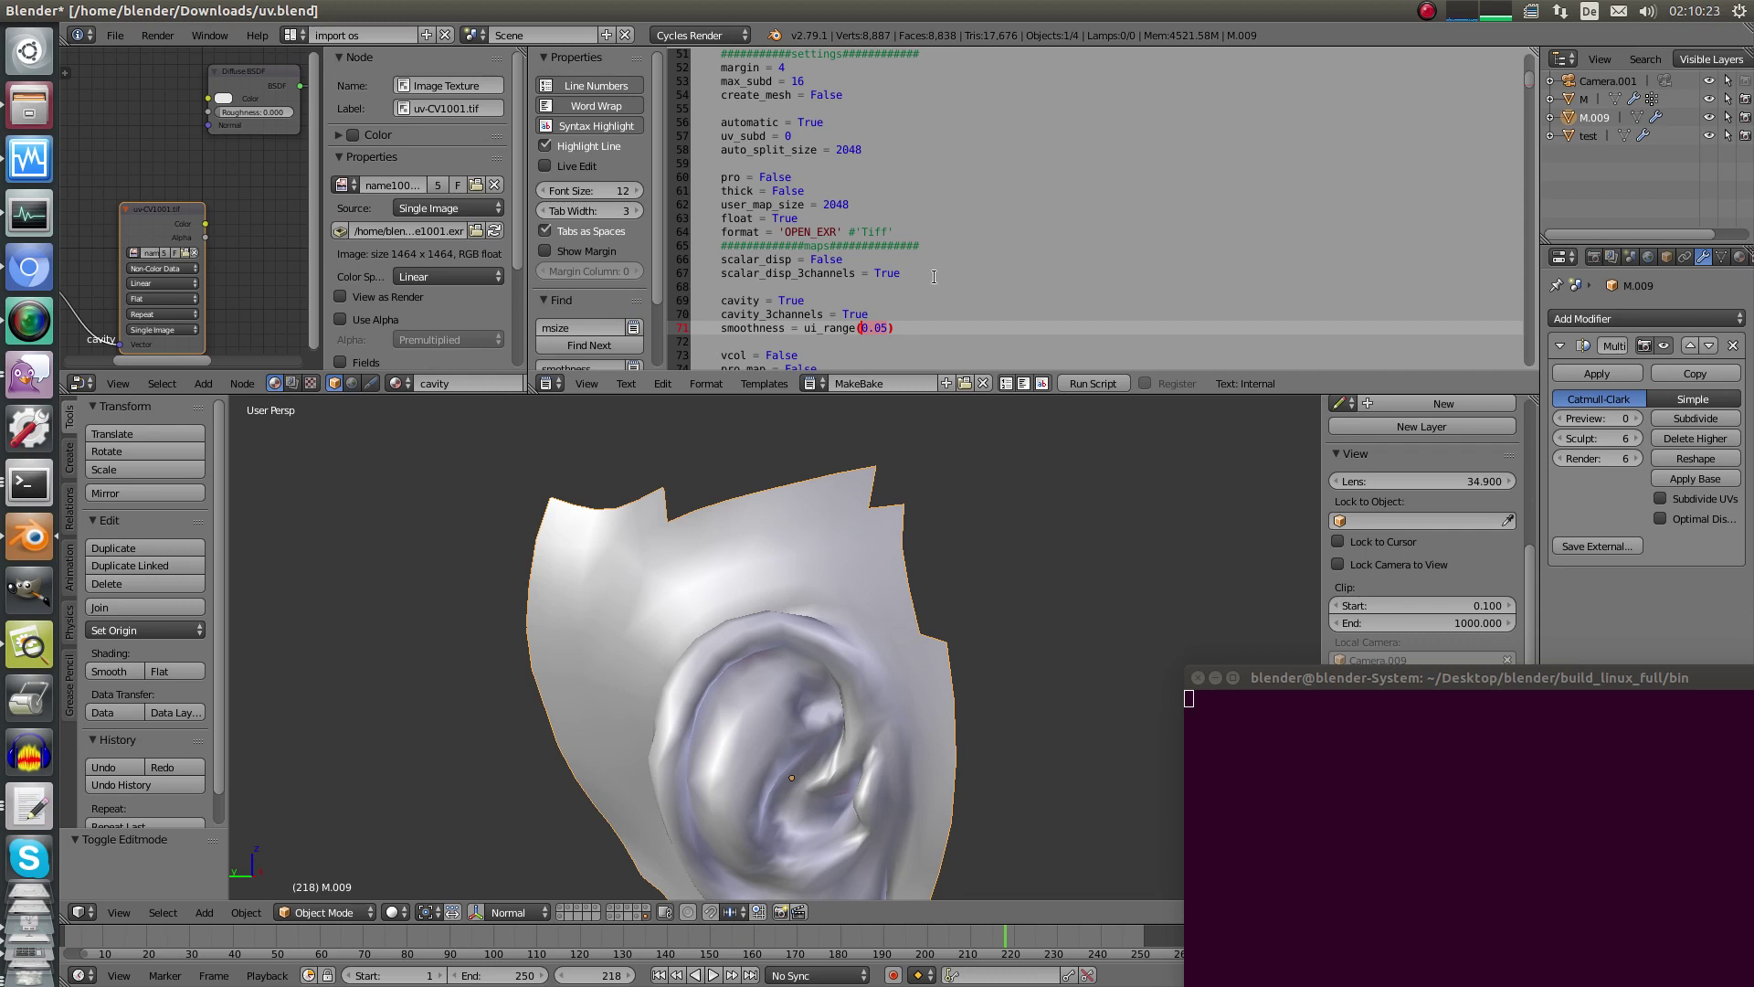
{"action": "left_click", "coordinate": [904, 350]}
{"action": "left_click", "coordinate": [882, 328]}
{"action": "key", "text": "alt+p"}
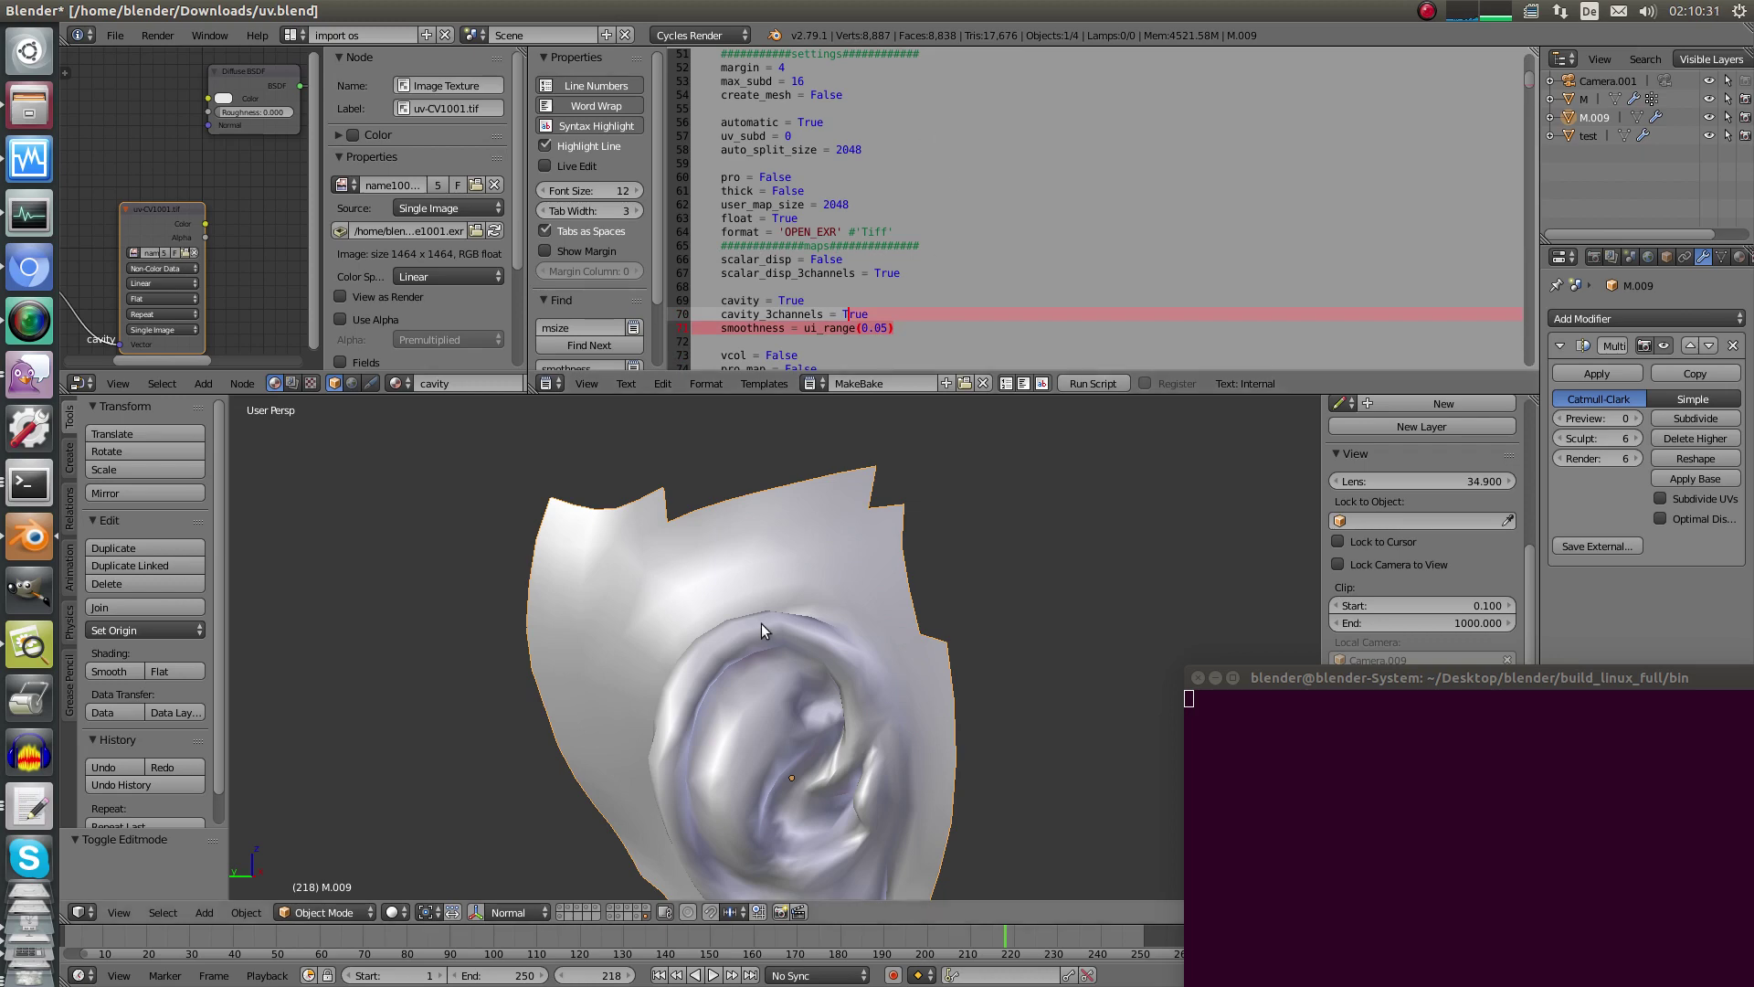
Check the ear mesh's geometry in Edit Mode, return to Object Mode, and inspect its UV Maps list in the mesh data properties.
{"action": "scroll", "coordinate": [763, 622], "scroll_direction": "down", "scroll_amount": 2}
{"action": "scroll", "coordinate": [758, 671], "scroll_direction": "down", "scroll_amount": 4}
{"action": "mouse_move", "coordinate": [720, 634]}
{"action": "middle_mouse_down"}
{"action": "mouse_move", "coordinate": [836, 624]}
{"action": "mouse_move", "coordinate": [788, 579]}
{"action": "mouse_move", "coordinate": [776, 600]}
{"action": "mouse_move", "coordinate": [807, 513]}
{"action": "mouse_move", "coordinate": [881, 502]}
{"action": "mouse_move", "coordinate": [974, 548]}
{"action": "mouse_move", "coordinate": [912, 605]}
{"action": "mouse_move", "coordinate": [1010, 632]}
{"action": "mouse_move", "coordinate": [875, 568]}
{"action": "mouse_move", "coordinate": [923, 562]}
{"action": "middle_mouse_up"}
{"action": "key", "text": "Tab"}
{"action": "key", "text": "a"}
{"action": "key", "text": "a"}
{"action": "key", "text": "Tab"}
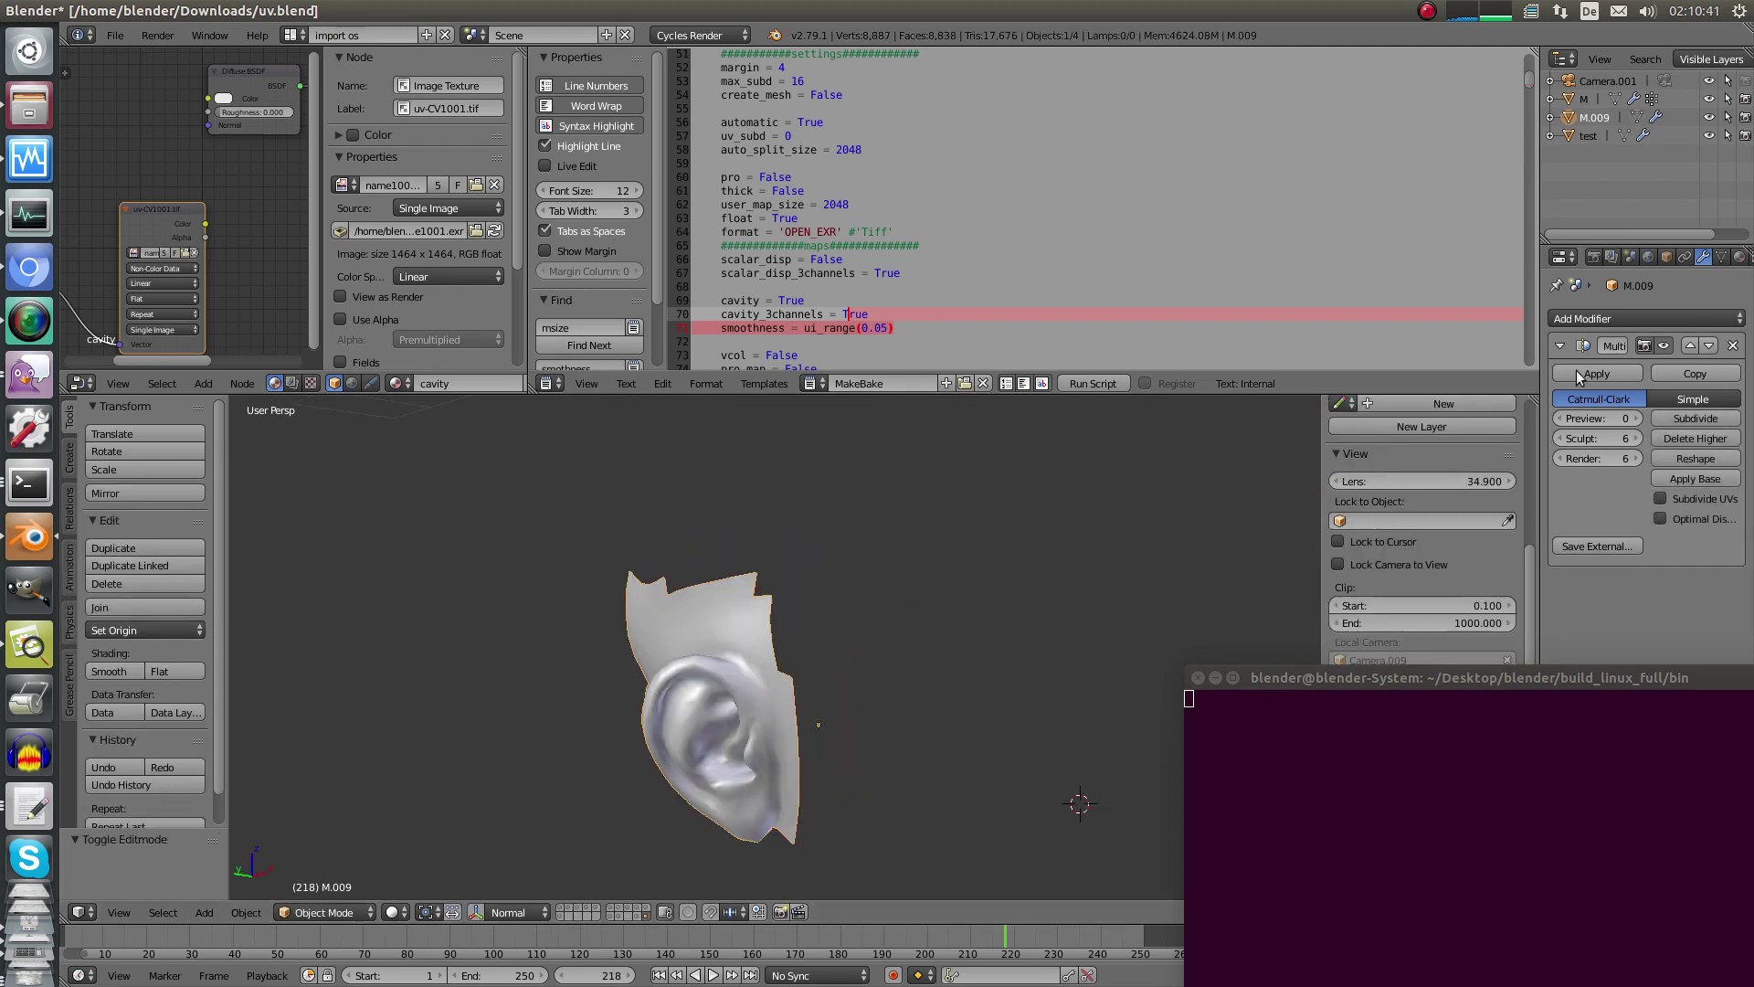
{"action": "left_click", "coordinate": [1721, 257]}
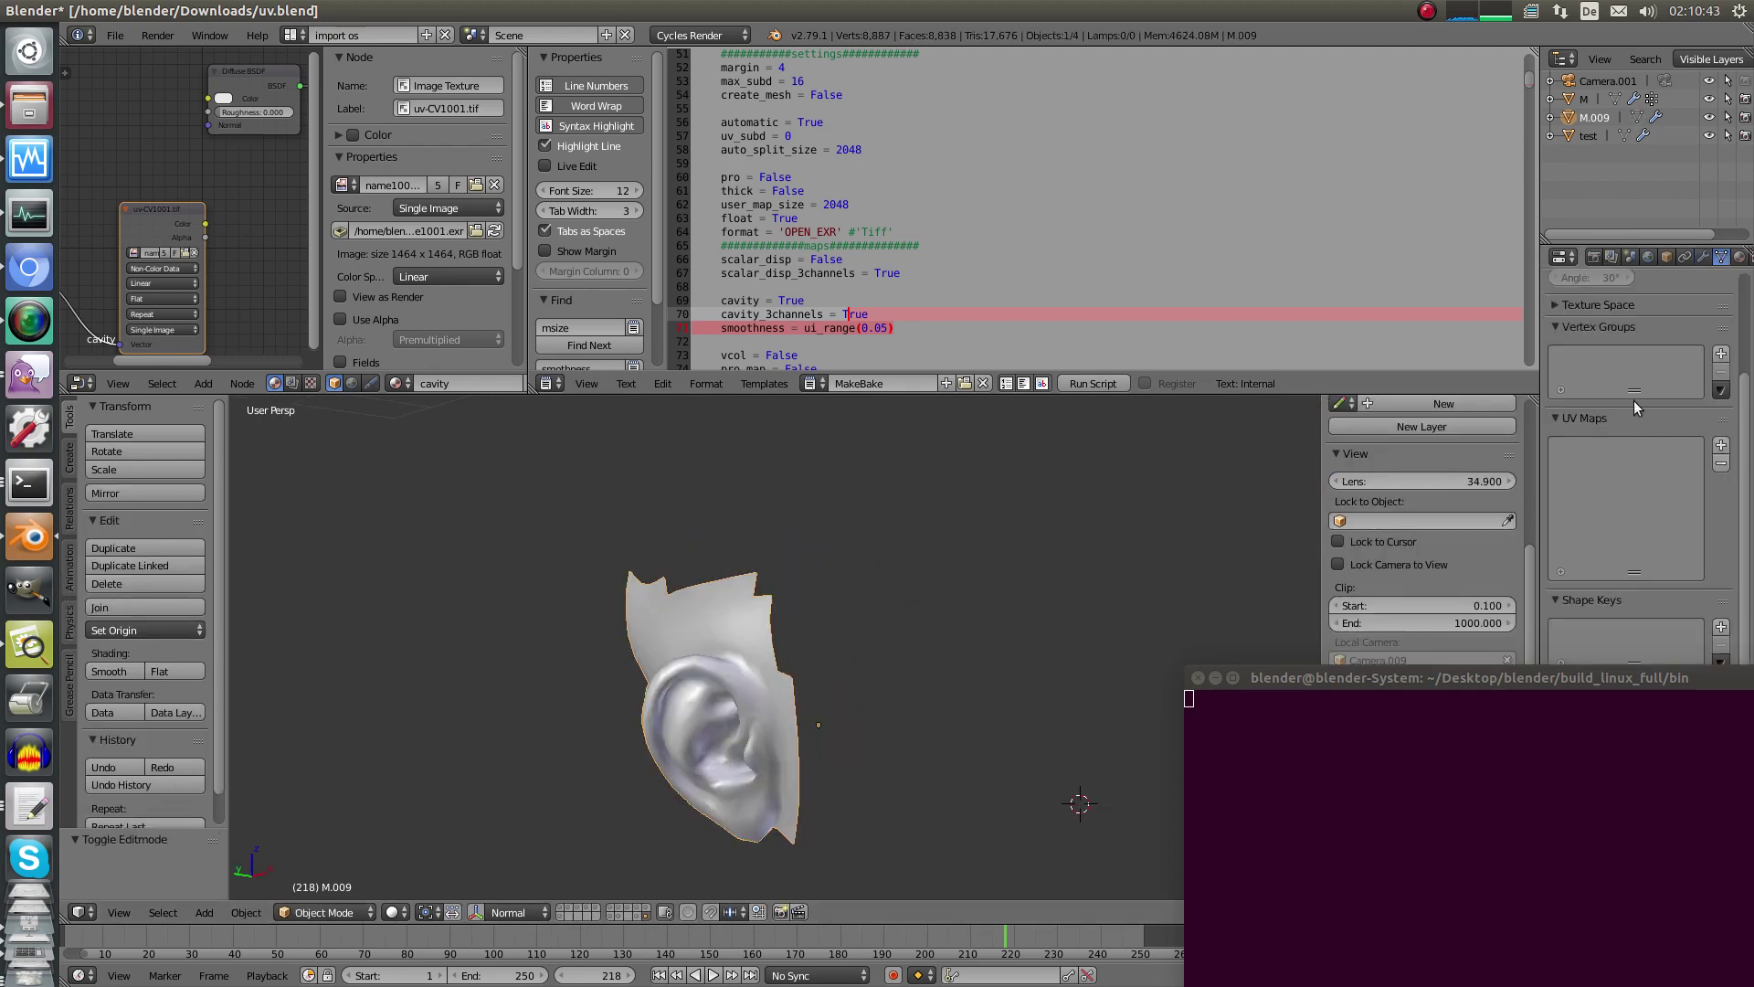
{"action": "mouse_move", "coordinate": [877, 585]}
{"action": "middle_mouse_down"}
{"action": "mouse_move", "coordinate": [826, 639]}
{"action": "mouse_move", "coordinate": [842, 583]}
{"action": "mouse_move", "coordinate": [749, 583]}
{"action": "middle_mouse_up"}
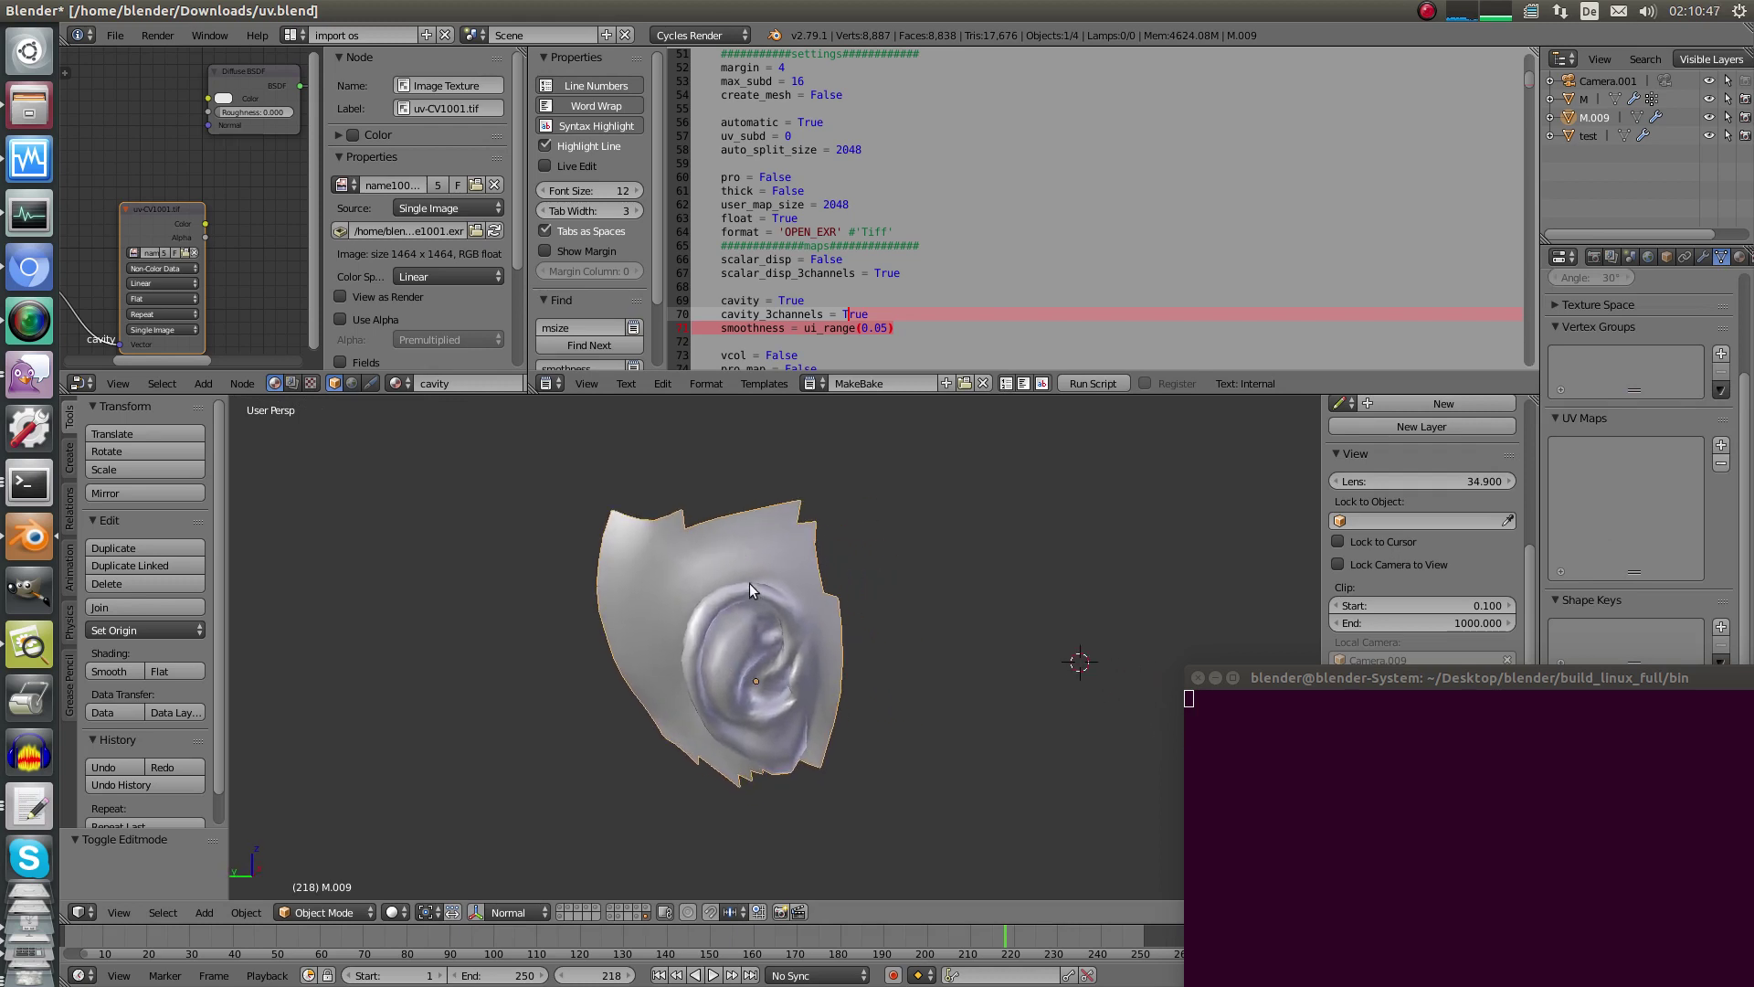
Display the ear mesh's Multires modifier settings, move the terminal beside the ear, and run the MakeBake script.
{"action": "mouse_move", "coordinate": [811, 449]}
{"action": "middle_mouse_down"}
{"action": "mouse_move", "coordinate": [779, 585]}
{"action": "mouse_move", "coordinate": [839, 589]}
{"action": "middle_mouse_up"}
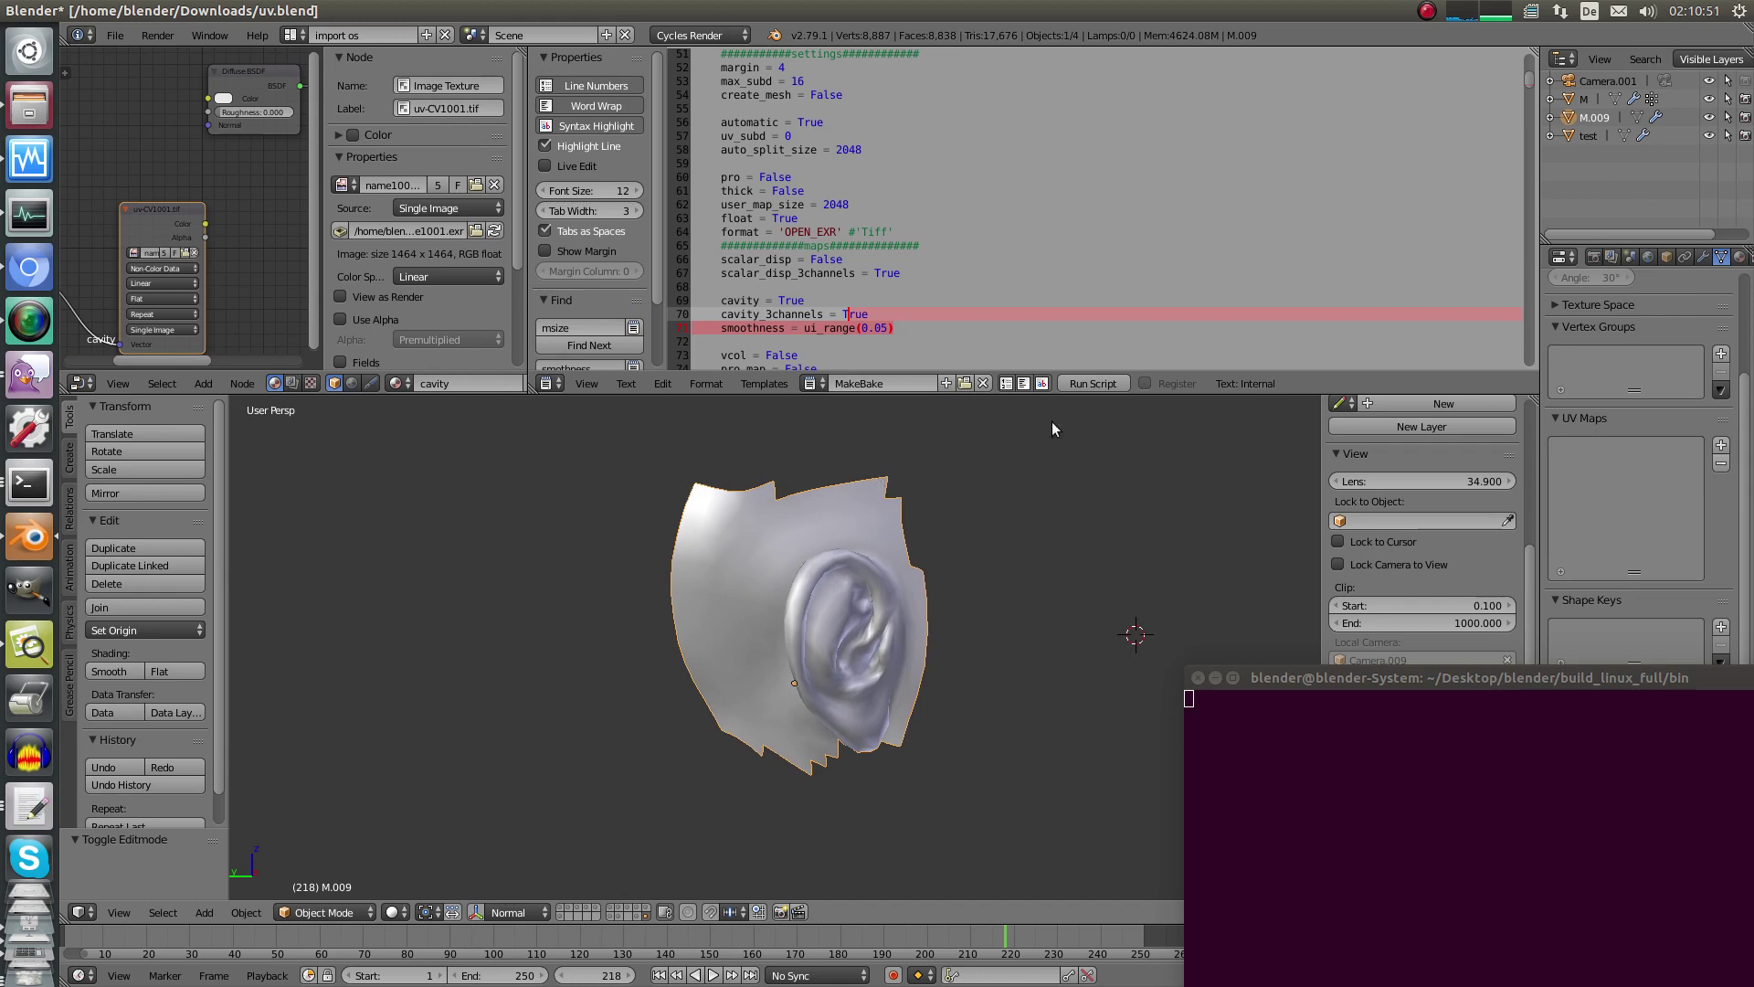
{"action": "left_click", "coordinate": [1703, 256]}
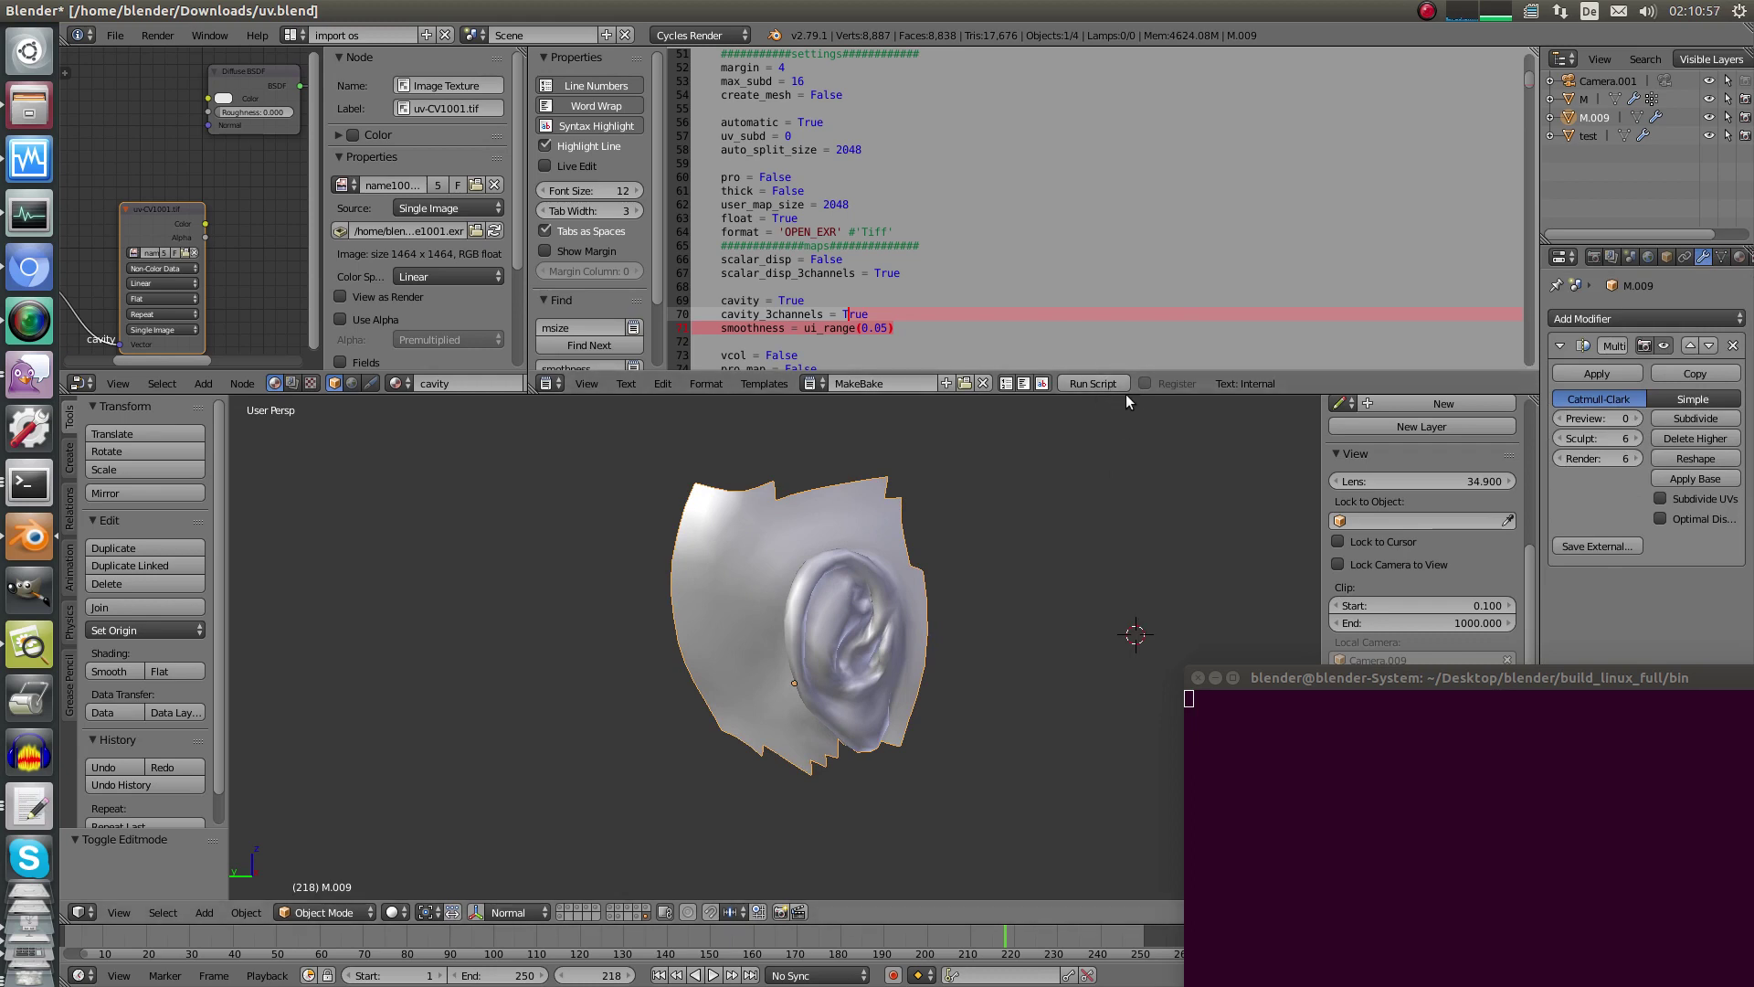
{"action": "middle_click_drag", "start_coordinate": [914, 587], "coordinate": [895, 627], "text": "shift"}
{"action": "middle_click_drag", "start_coordinate": [895, 627], "coordinate": [876, 625]}
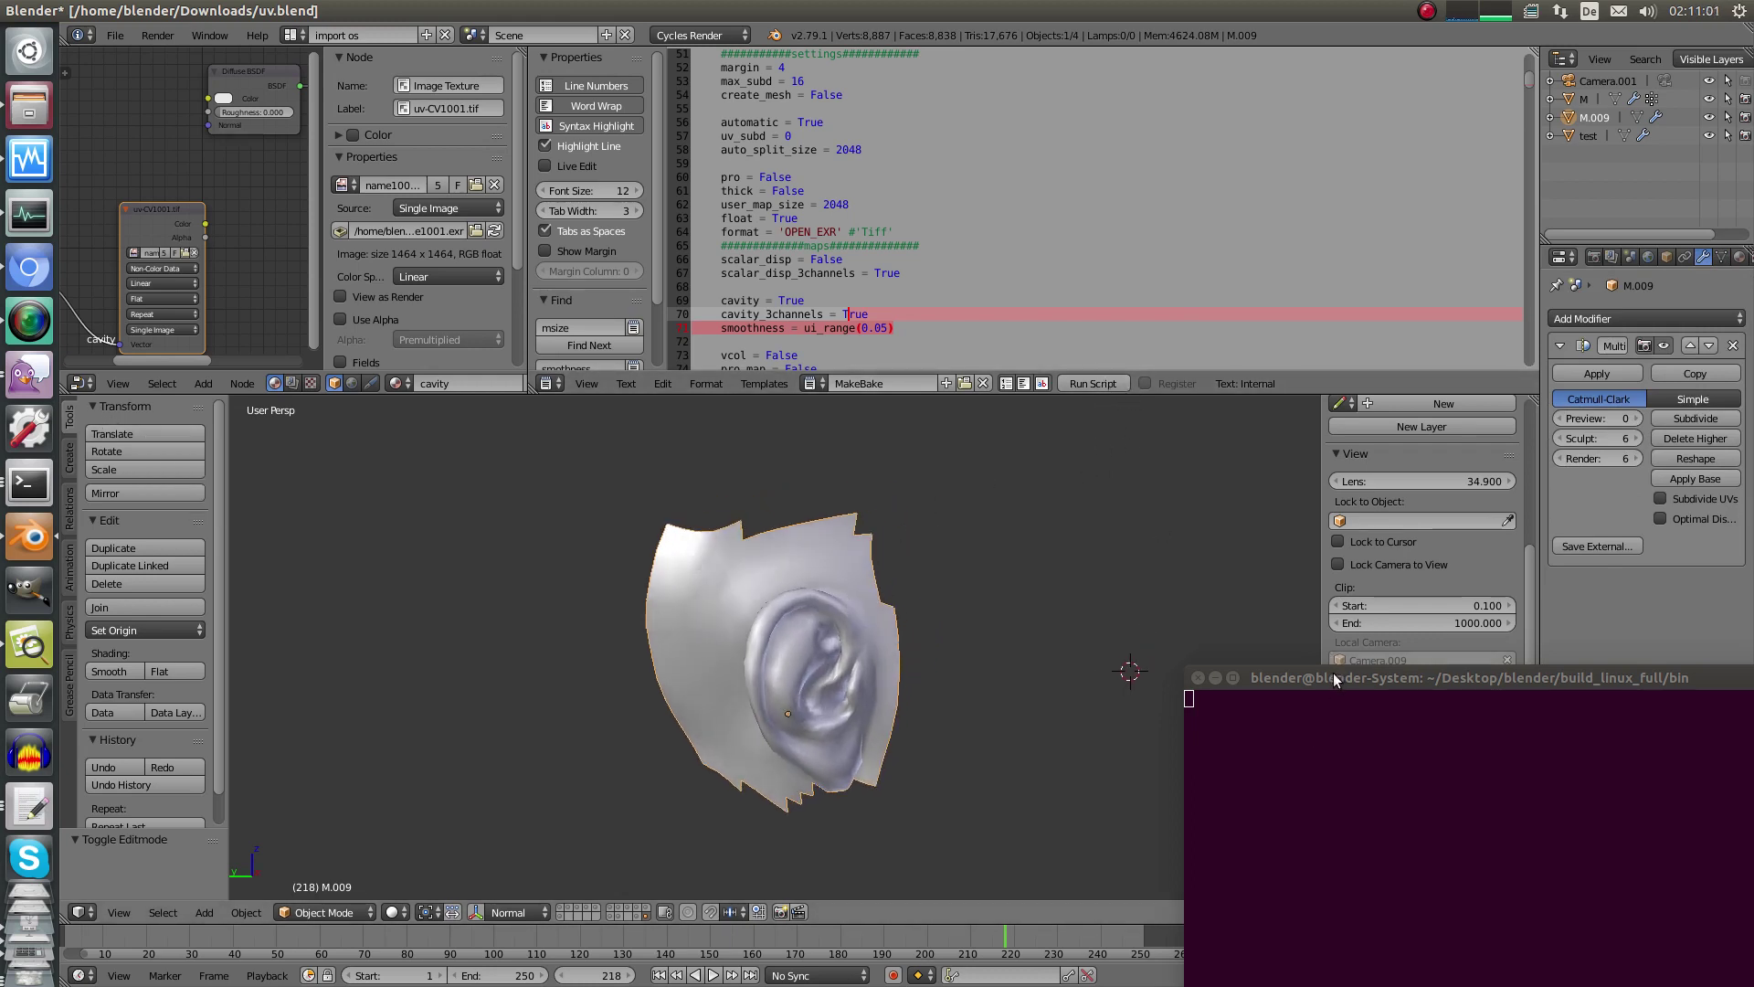
{"action": "left_click_drag", "start_coordinate": [1334, 678], "coordinate": [1293, 476]}
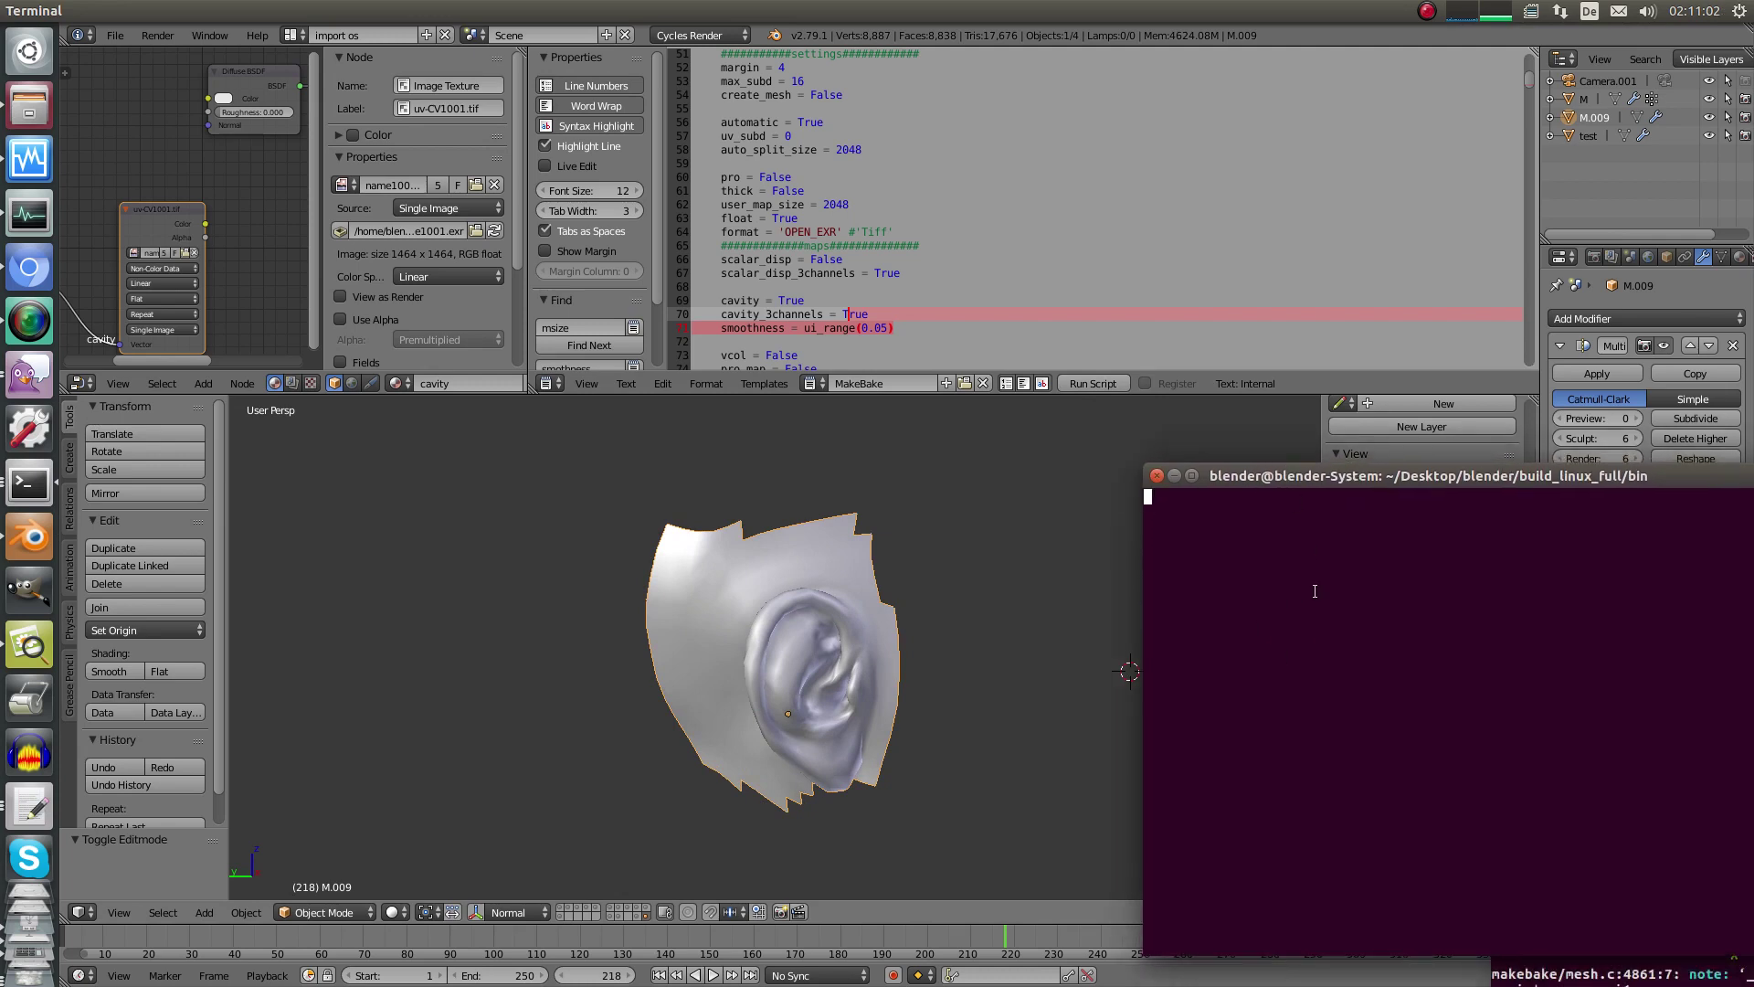
{"action": "left_click", "coordinate": [1078, 385]}
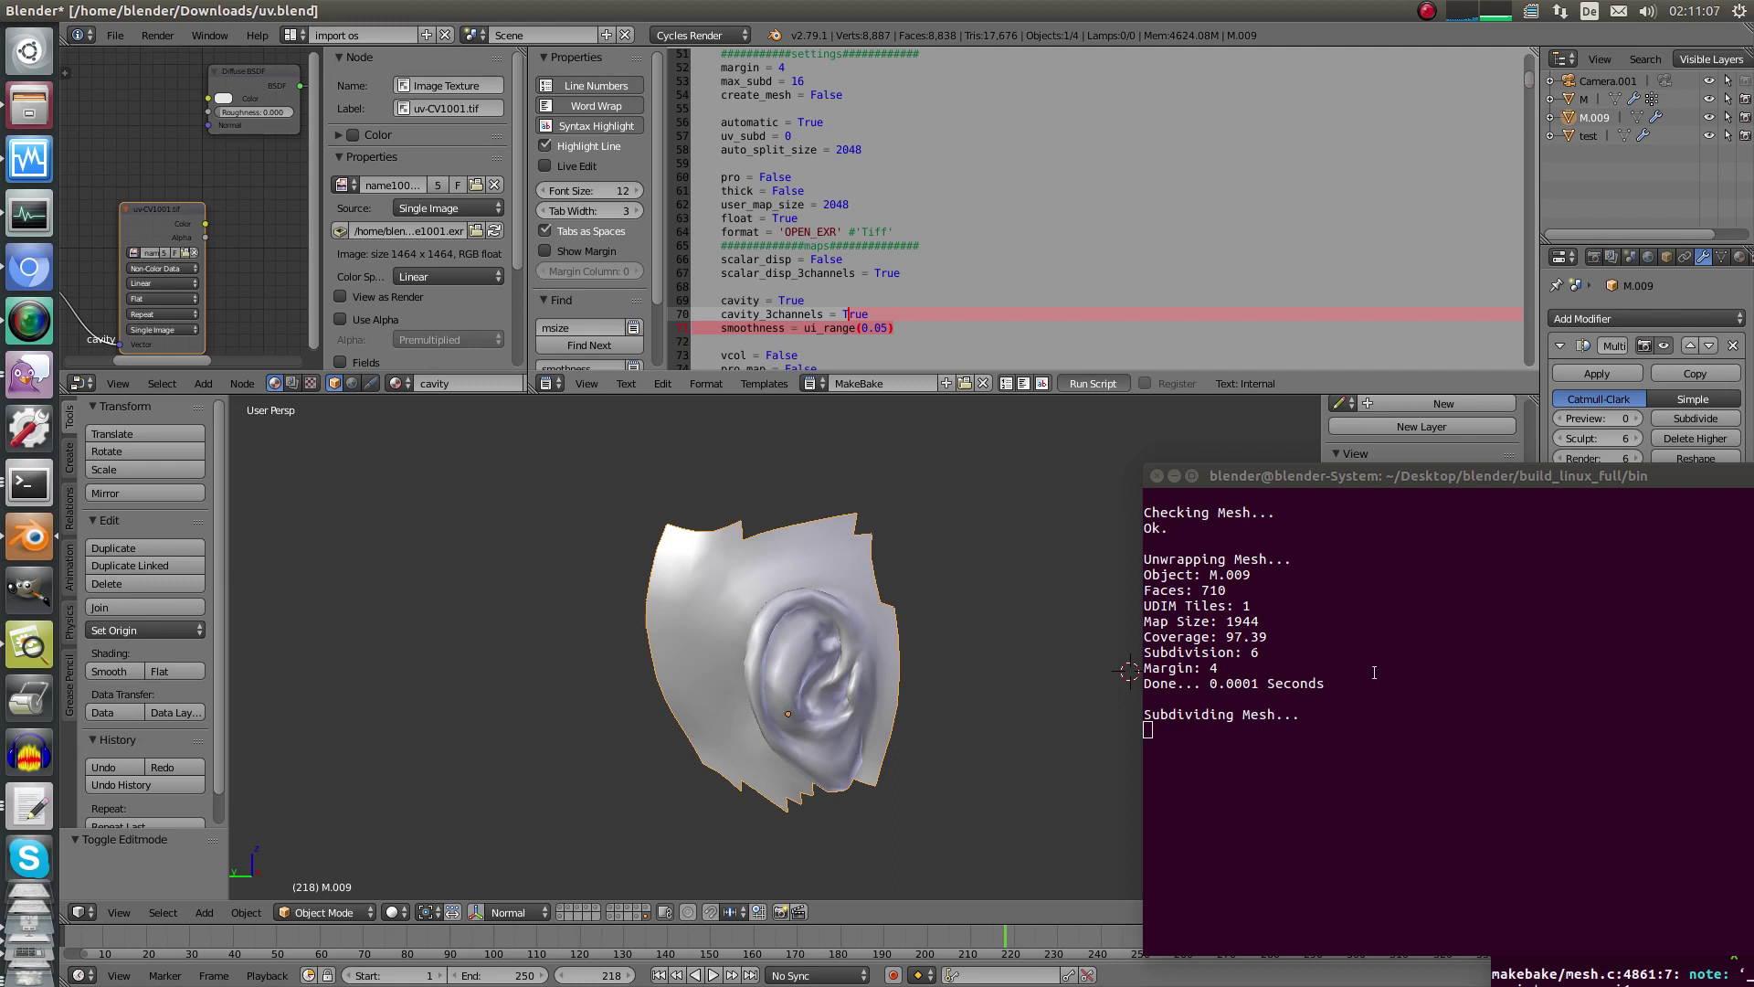
Review the bake log in the terminal, checking the UDIM tiles, map size, and subdivision and cavity timings.
{"action": "left_click", "coordinate": [1199, 643]}
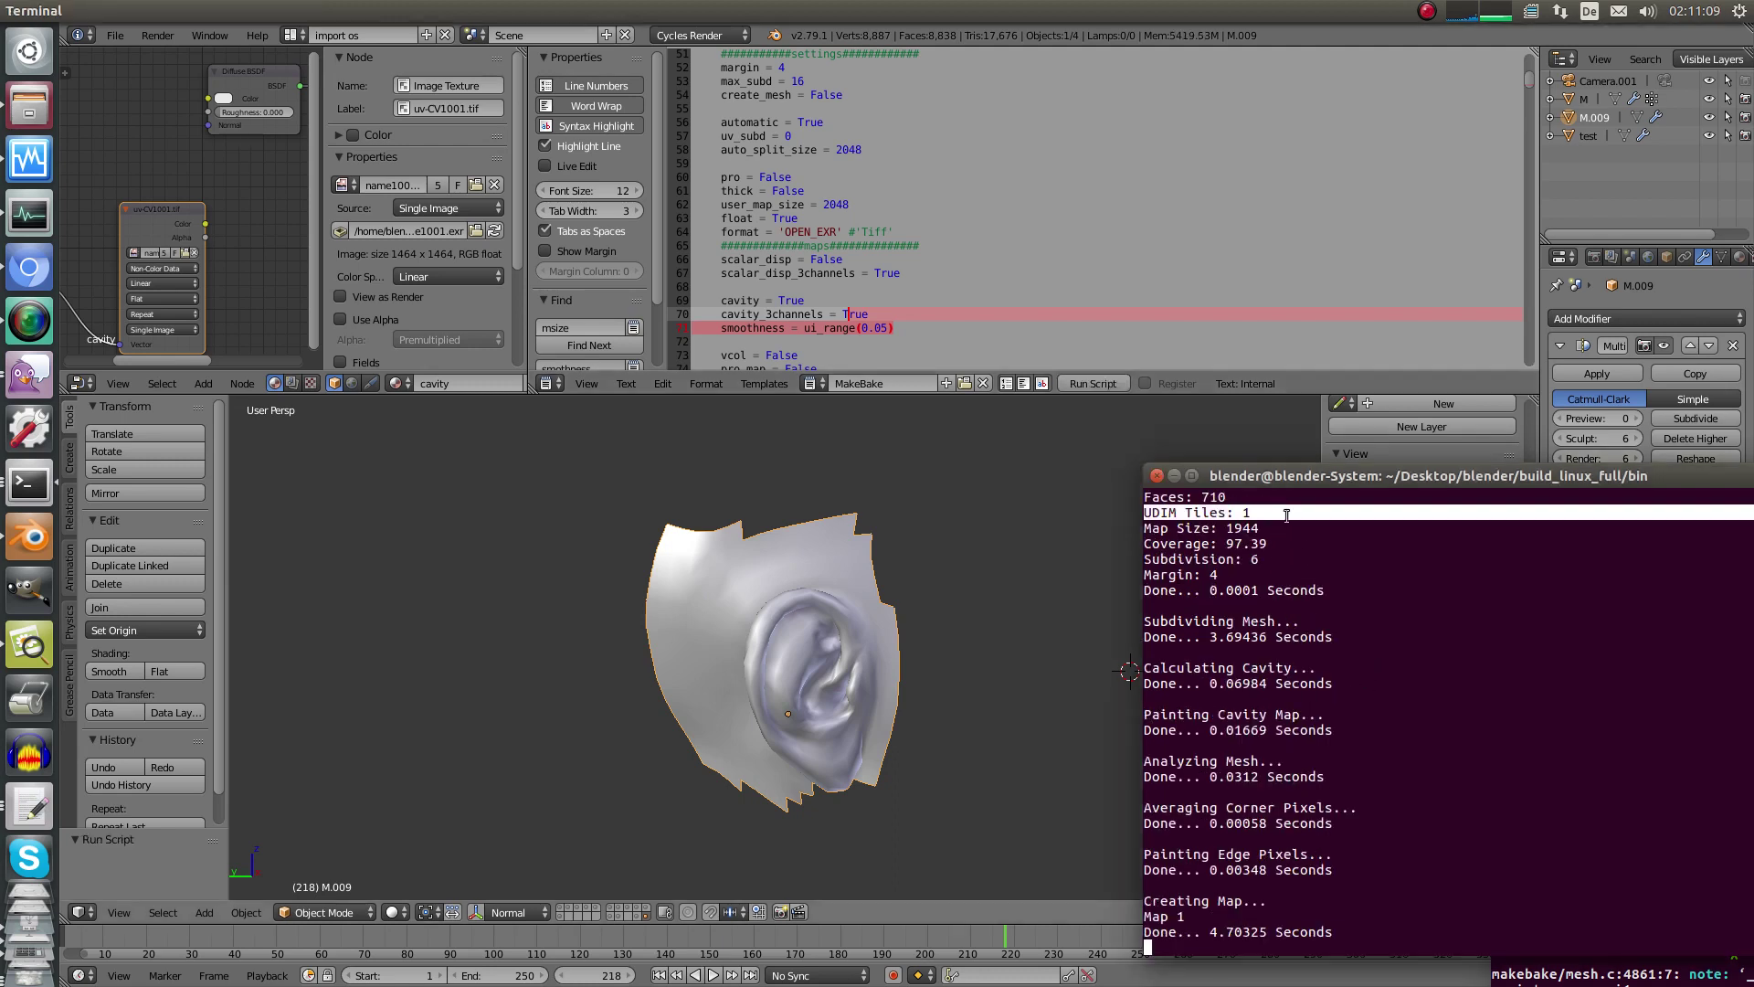
{"action": "scroll", "coordinate": [1199, 642], "scroll_direction": "up", "scroll_amount": 2}
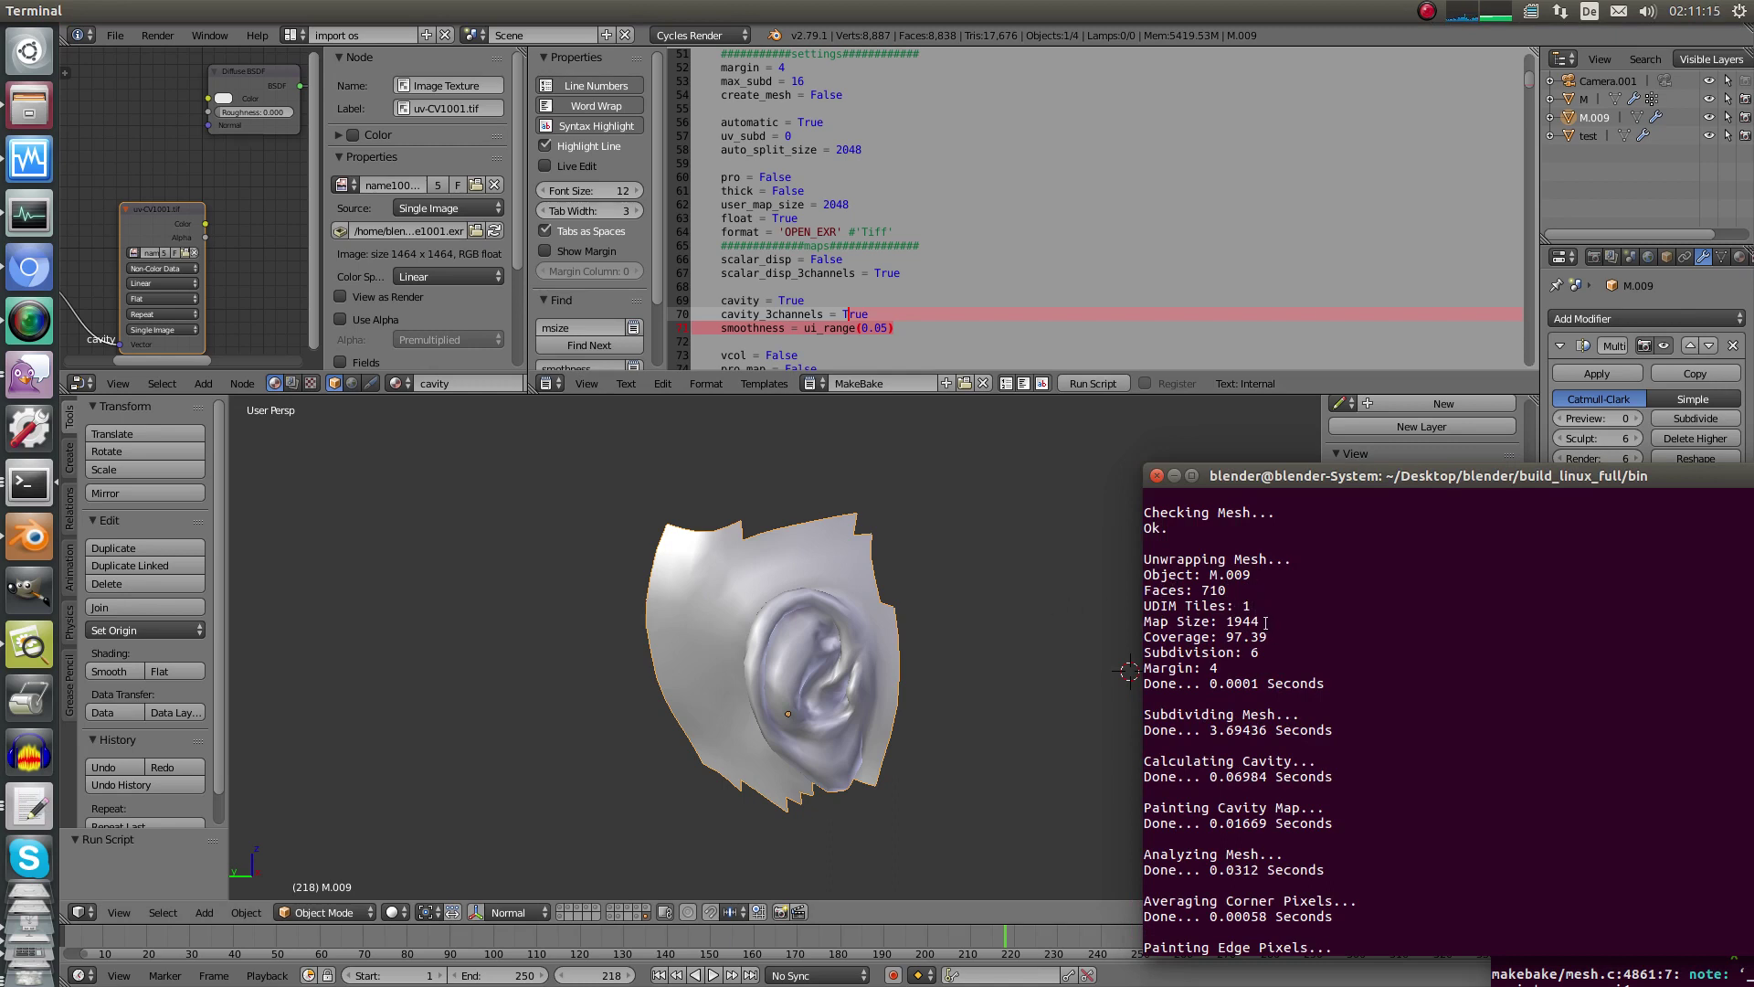
{"action": "left_click_drag", "start_coordinate": [1261, 621], "coordinate": [1289, 592]}
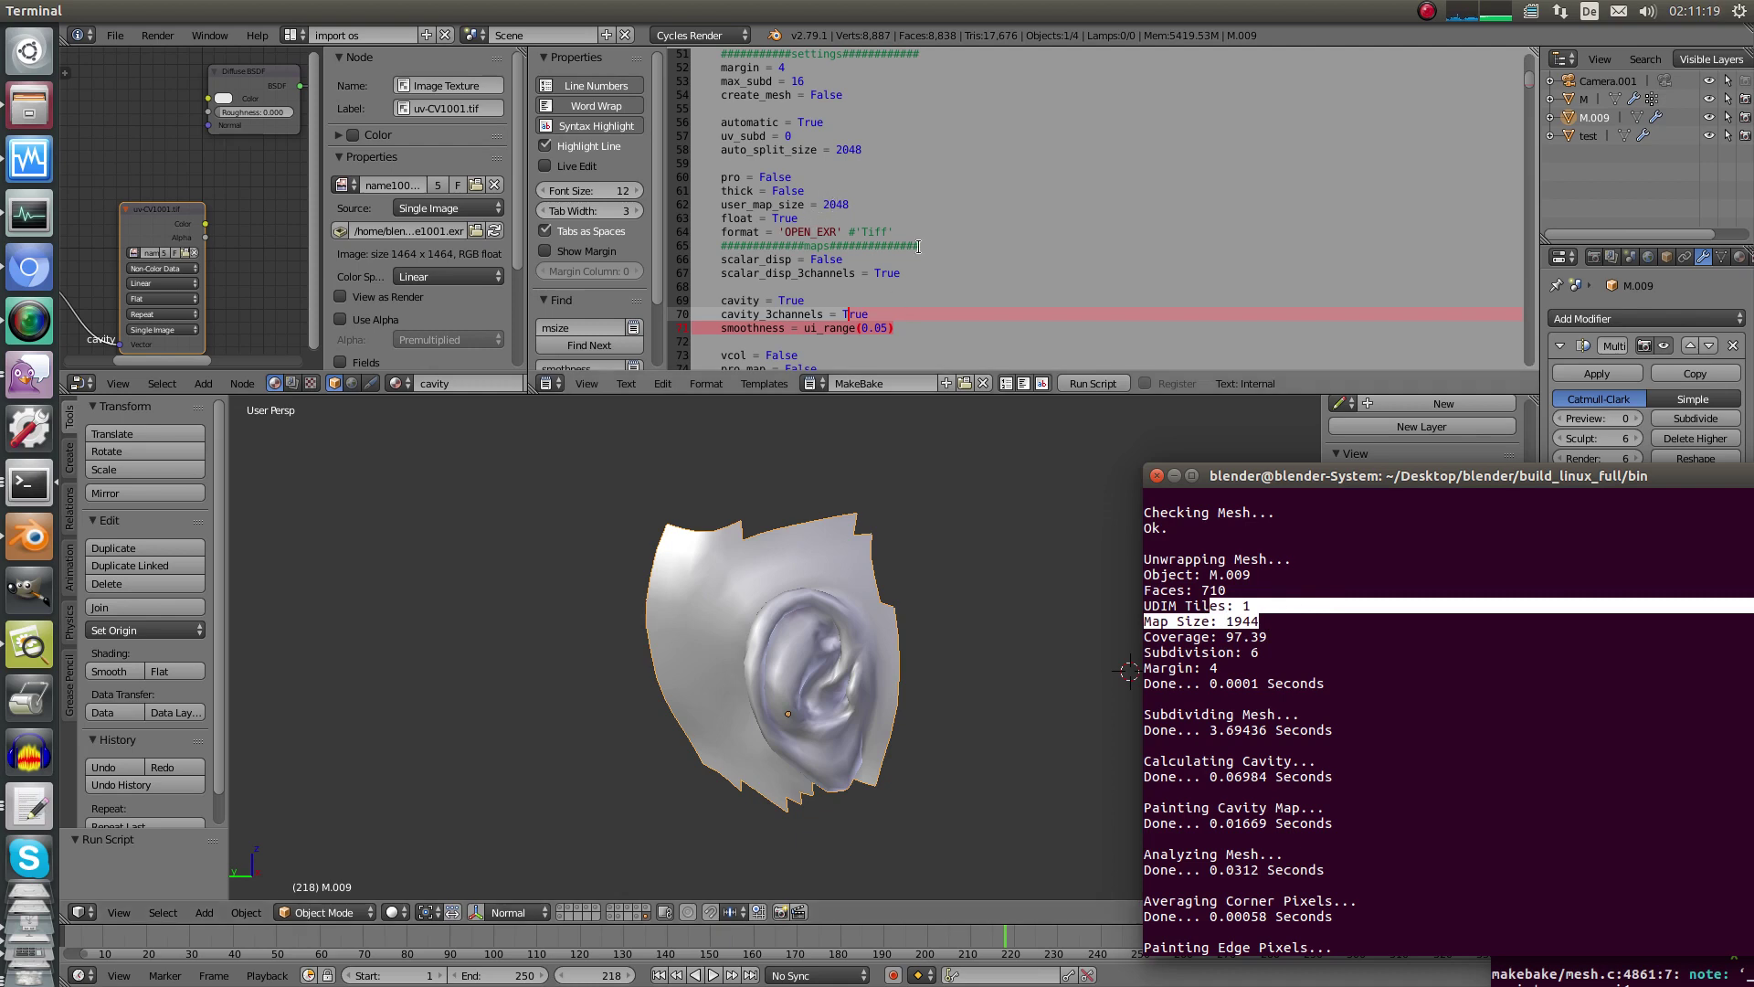
{"action": "left_click", "coordinate": [1294, 559]}
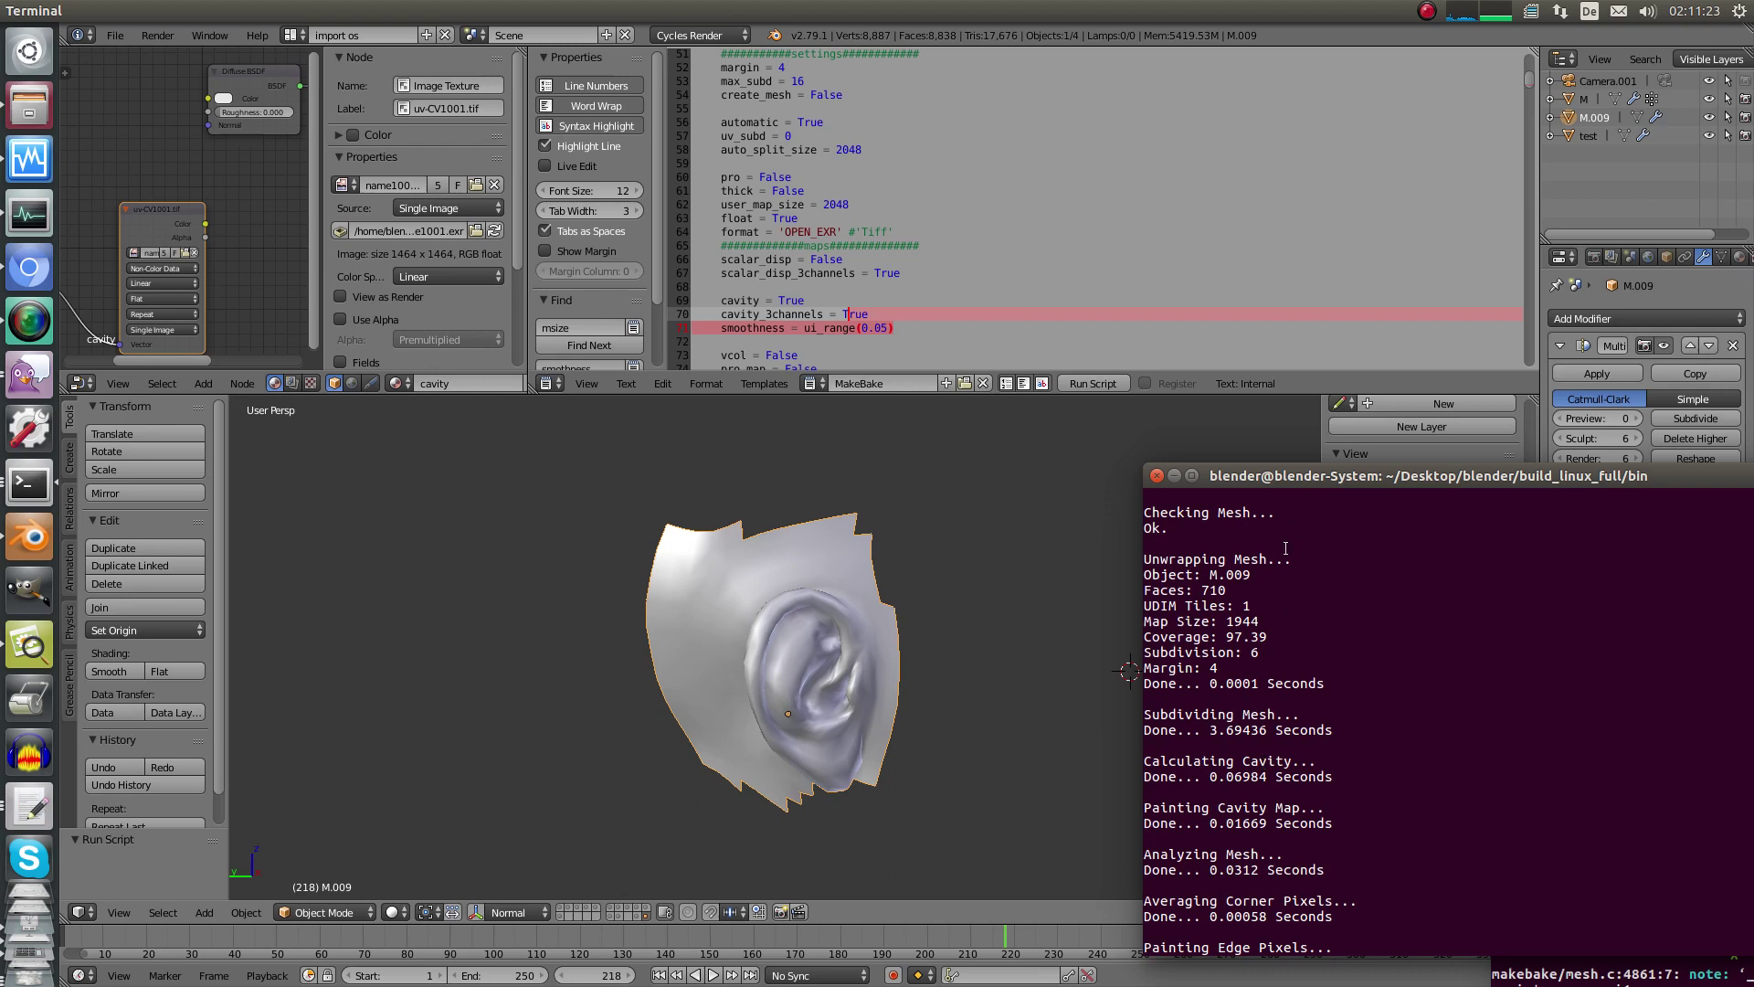
{"action": "left_click_drag", "start_coordinate": [1292, 480], "coordinate": [1295, 379]}
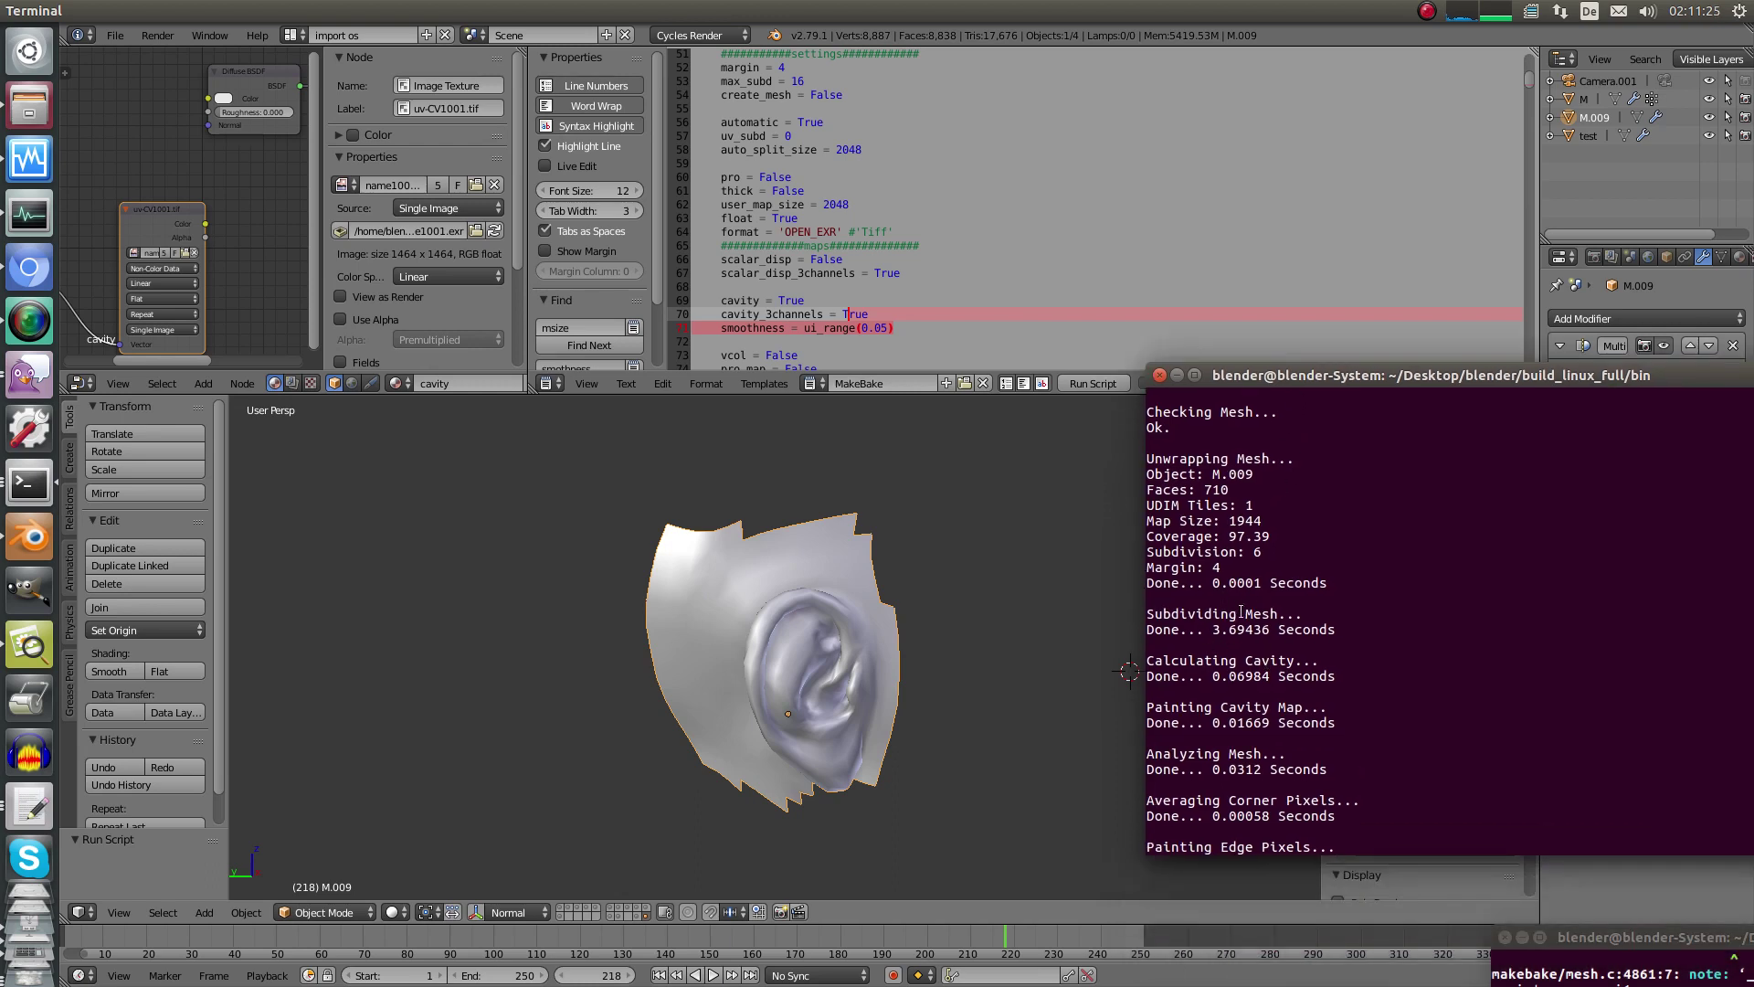
{"action": "left_click_drag", "start_coordinate": [1351, 671], "coordinate": [1148, 683]}
{"action": "left_click_drag", "start_coordinate": [1311, 723], "coordinate": [1159, 715]}
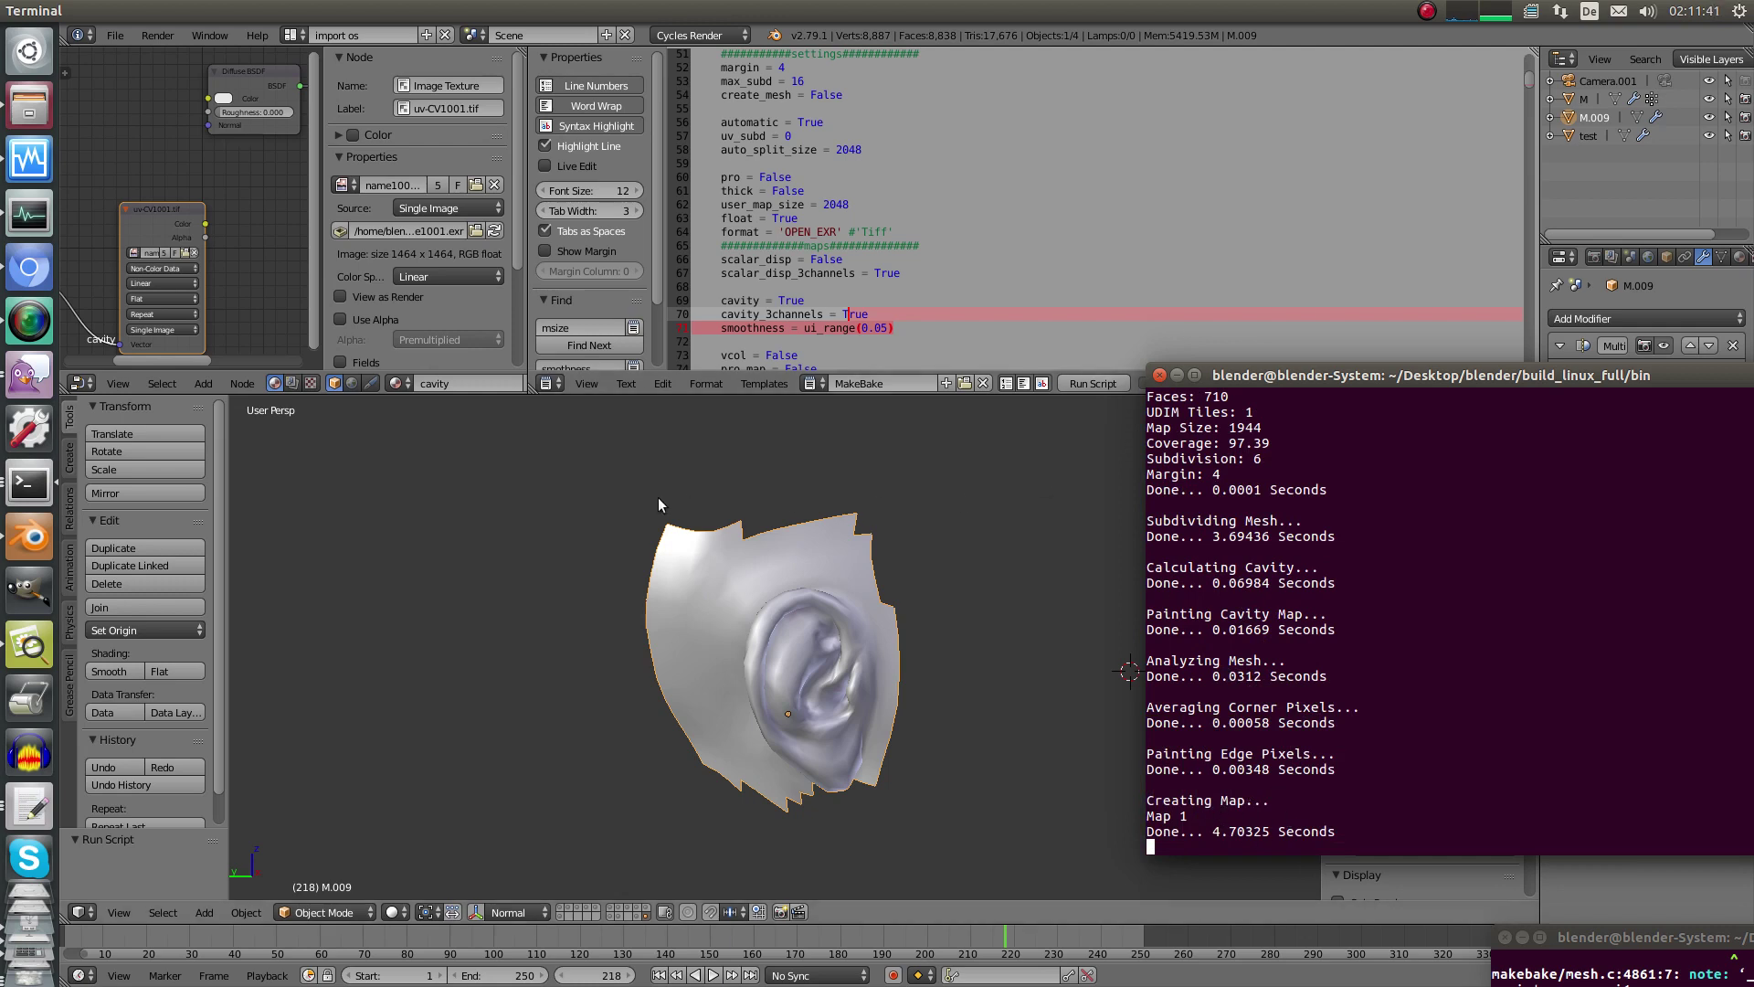
Switch the node editor area to the UV/Image Editor and reload the name1001.exr image from disk.
{"action": "middle_click_drag", "start_coordinate": [658, 497], "coordinate": [688, 590]}
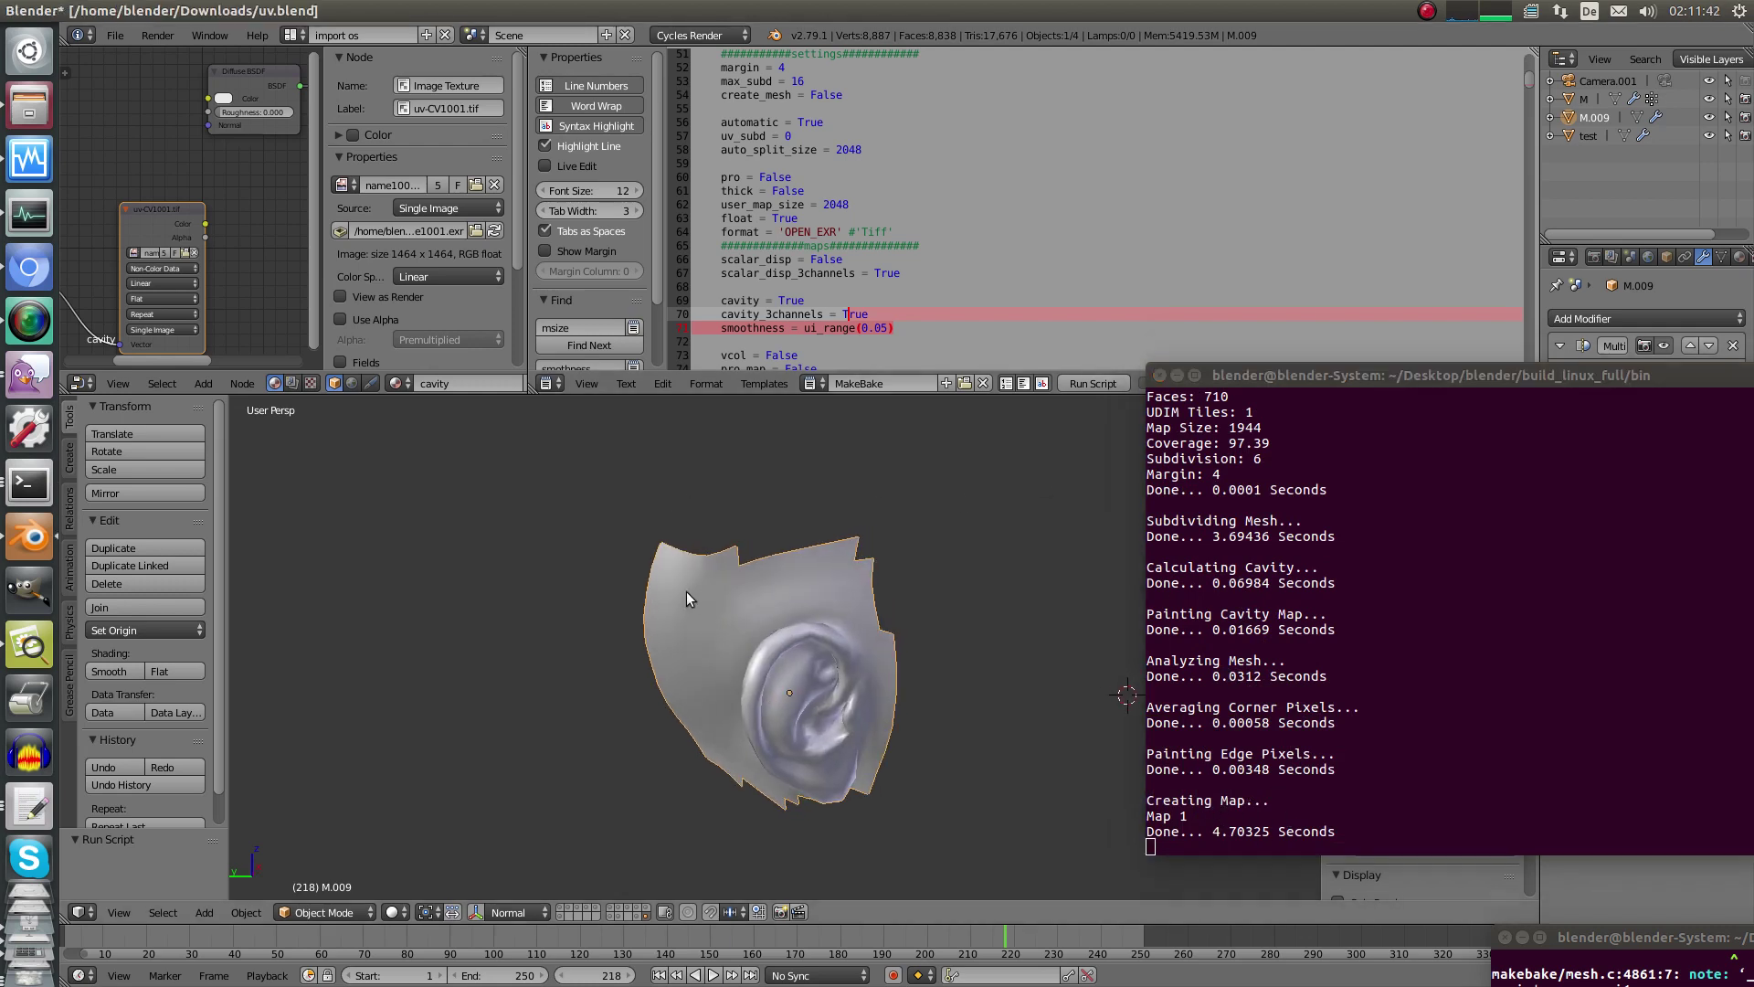
{"action": "left_click", "coordinate": [84, 383]}
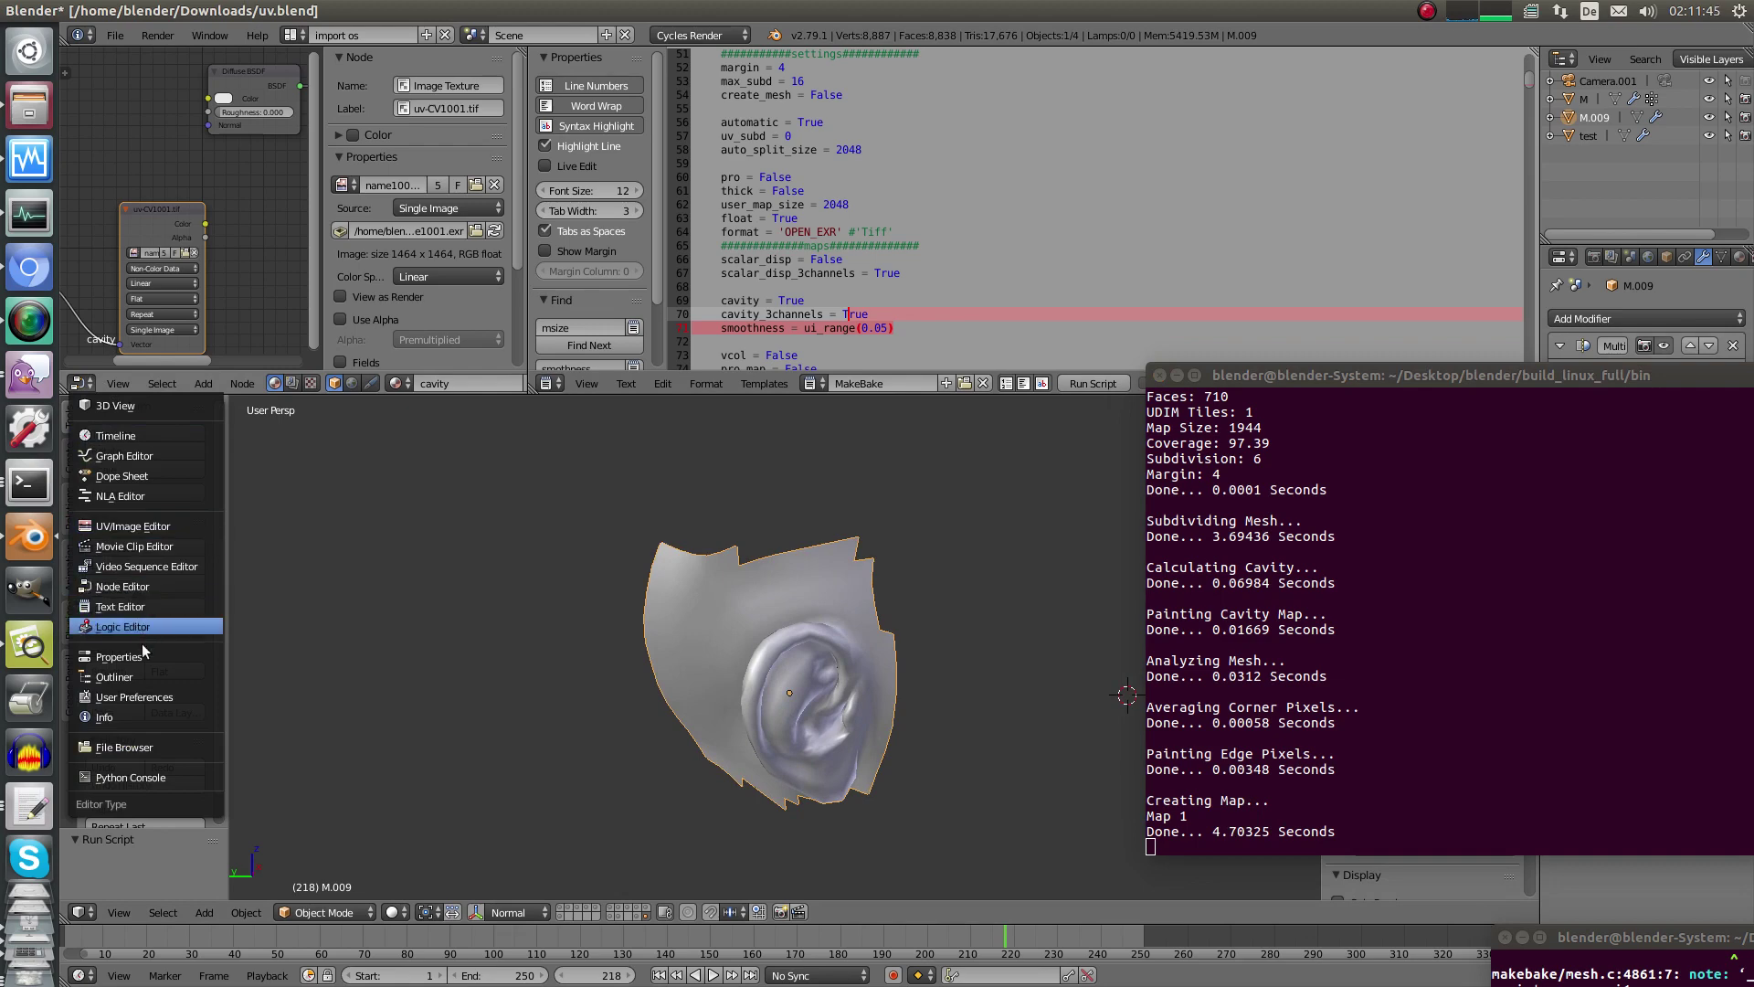
{"action": "left_click", "coordinate": [137, 526]}
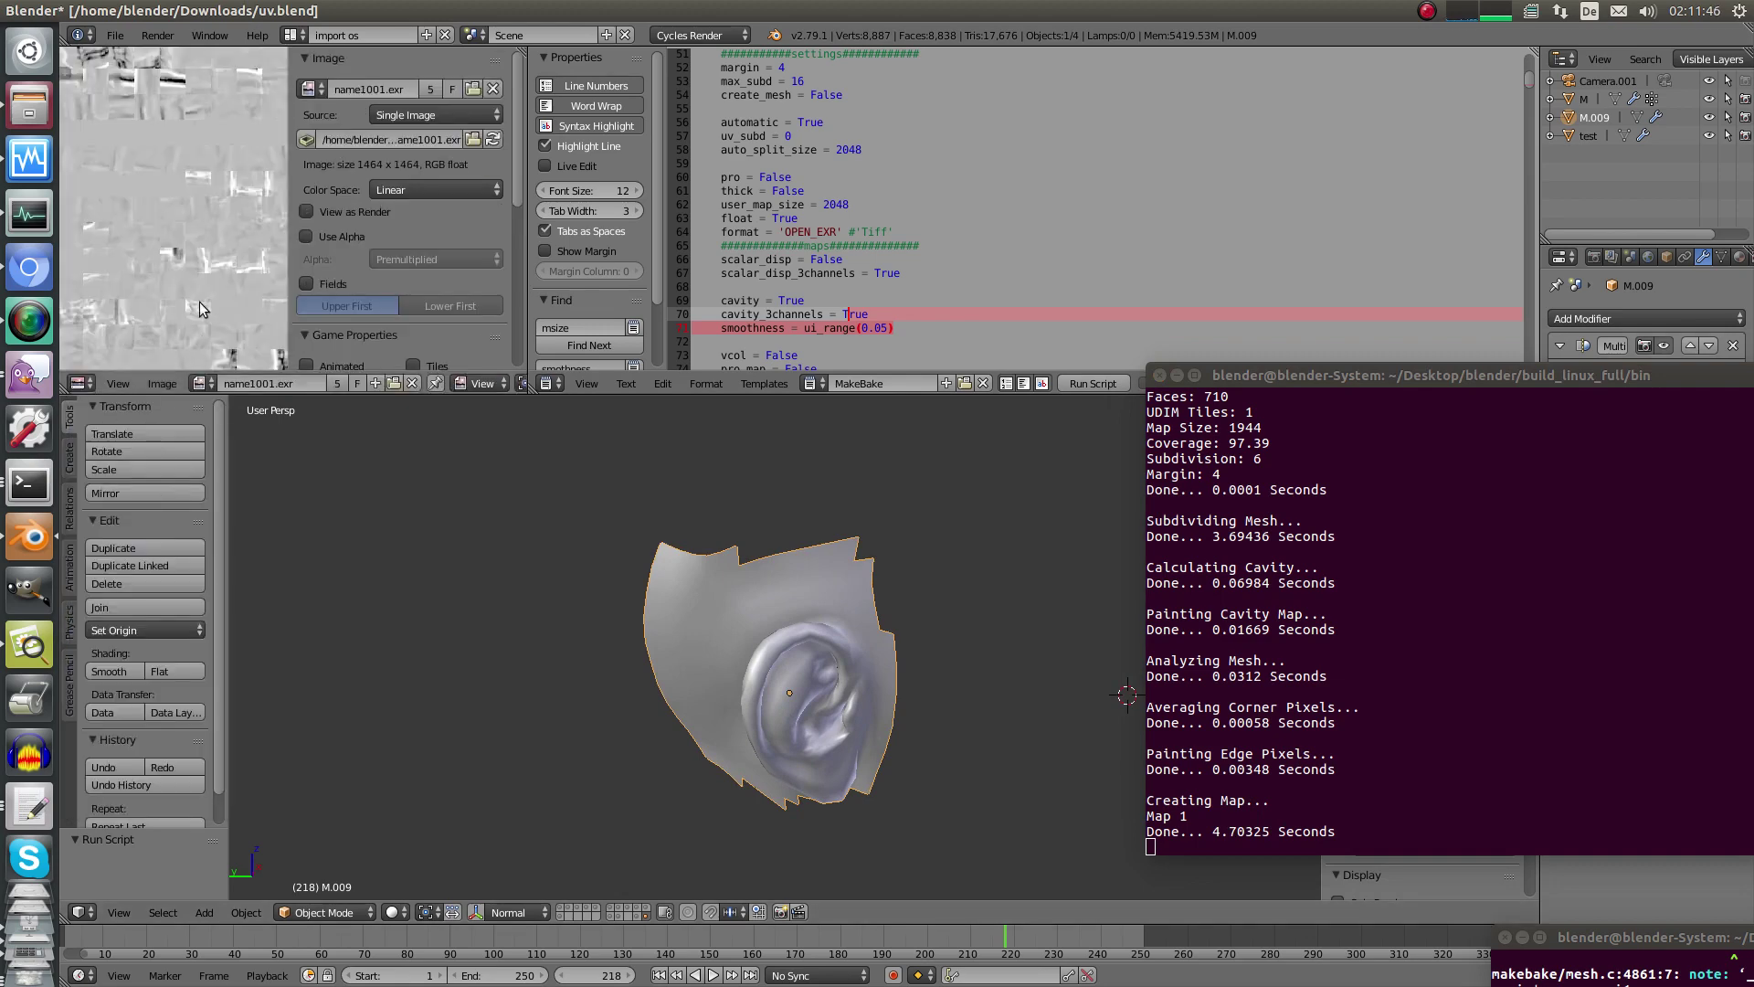
{"action": "left_click", "coordinate": [493, 139]}
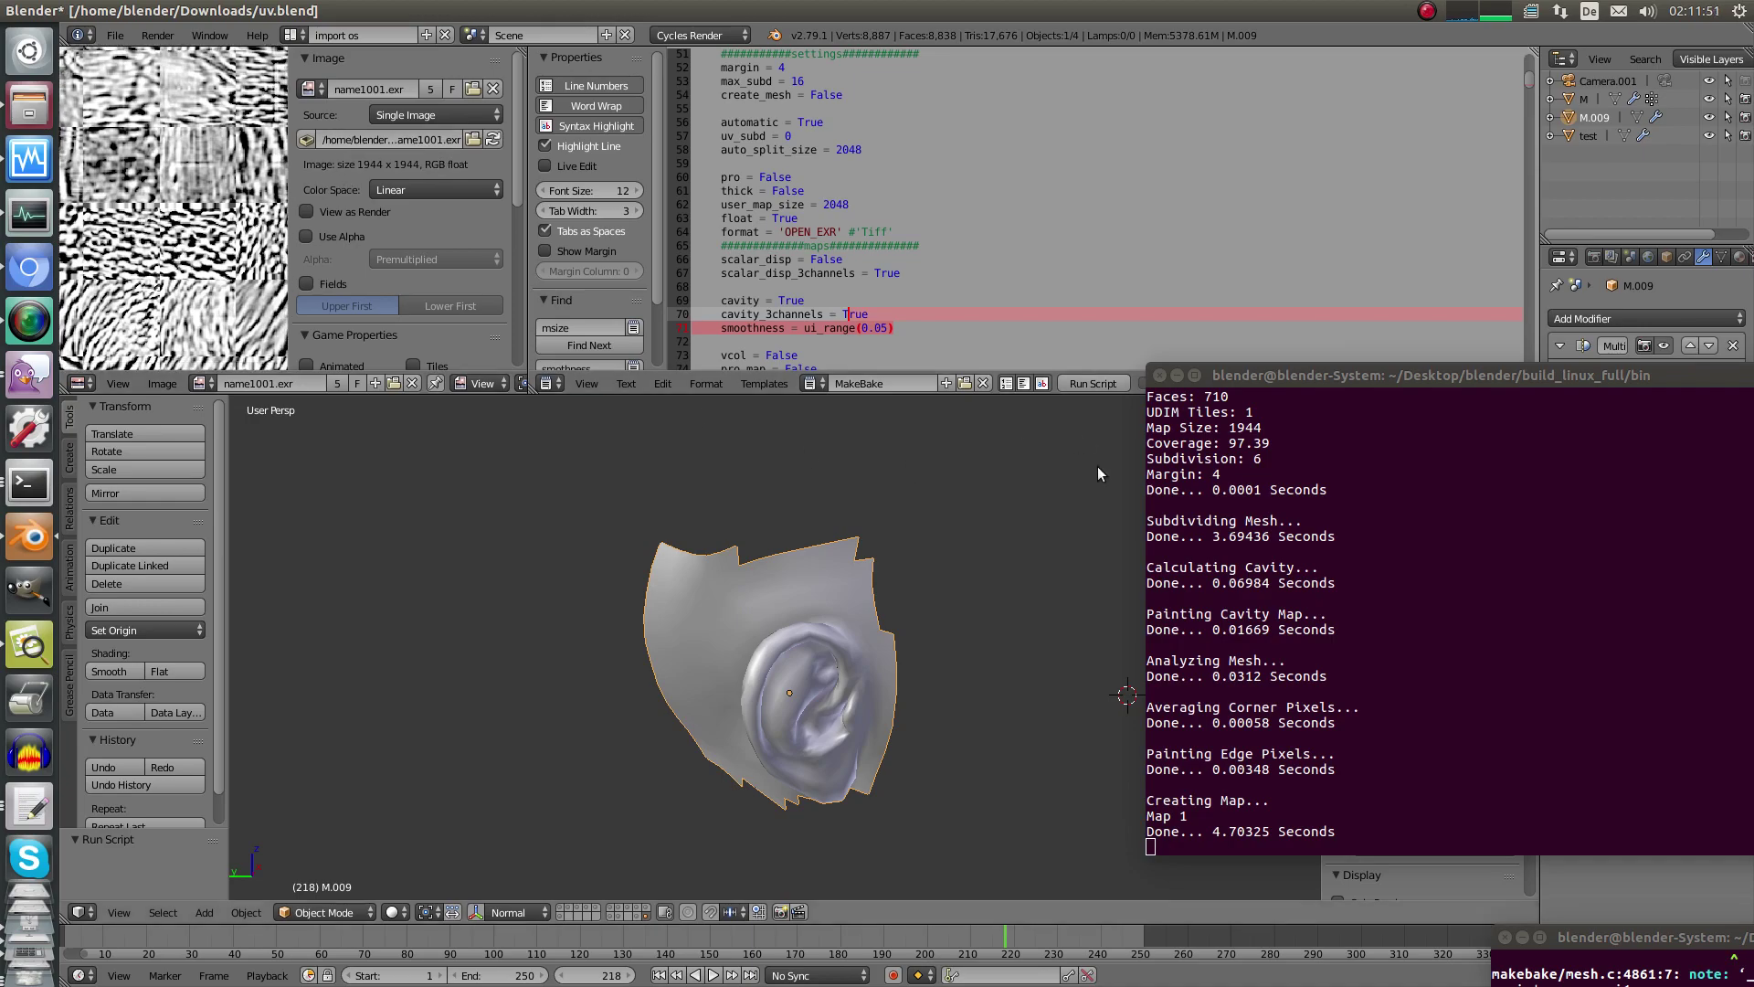
Maximize the image editor and overlay the ear mesh's entire UV layout on the baked cavity map in Edit Mode.
{"action": "key", "text": "shift+space"}
{"action": "scroll", "coordinate": [745, 590], "scroll_direction": "down", "scroll_amount": 2}
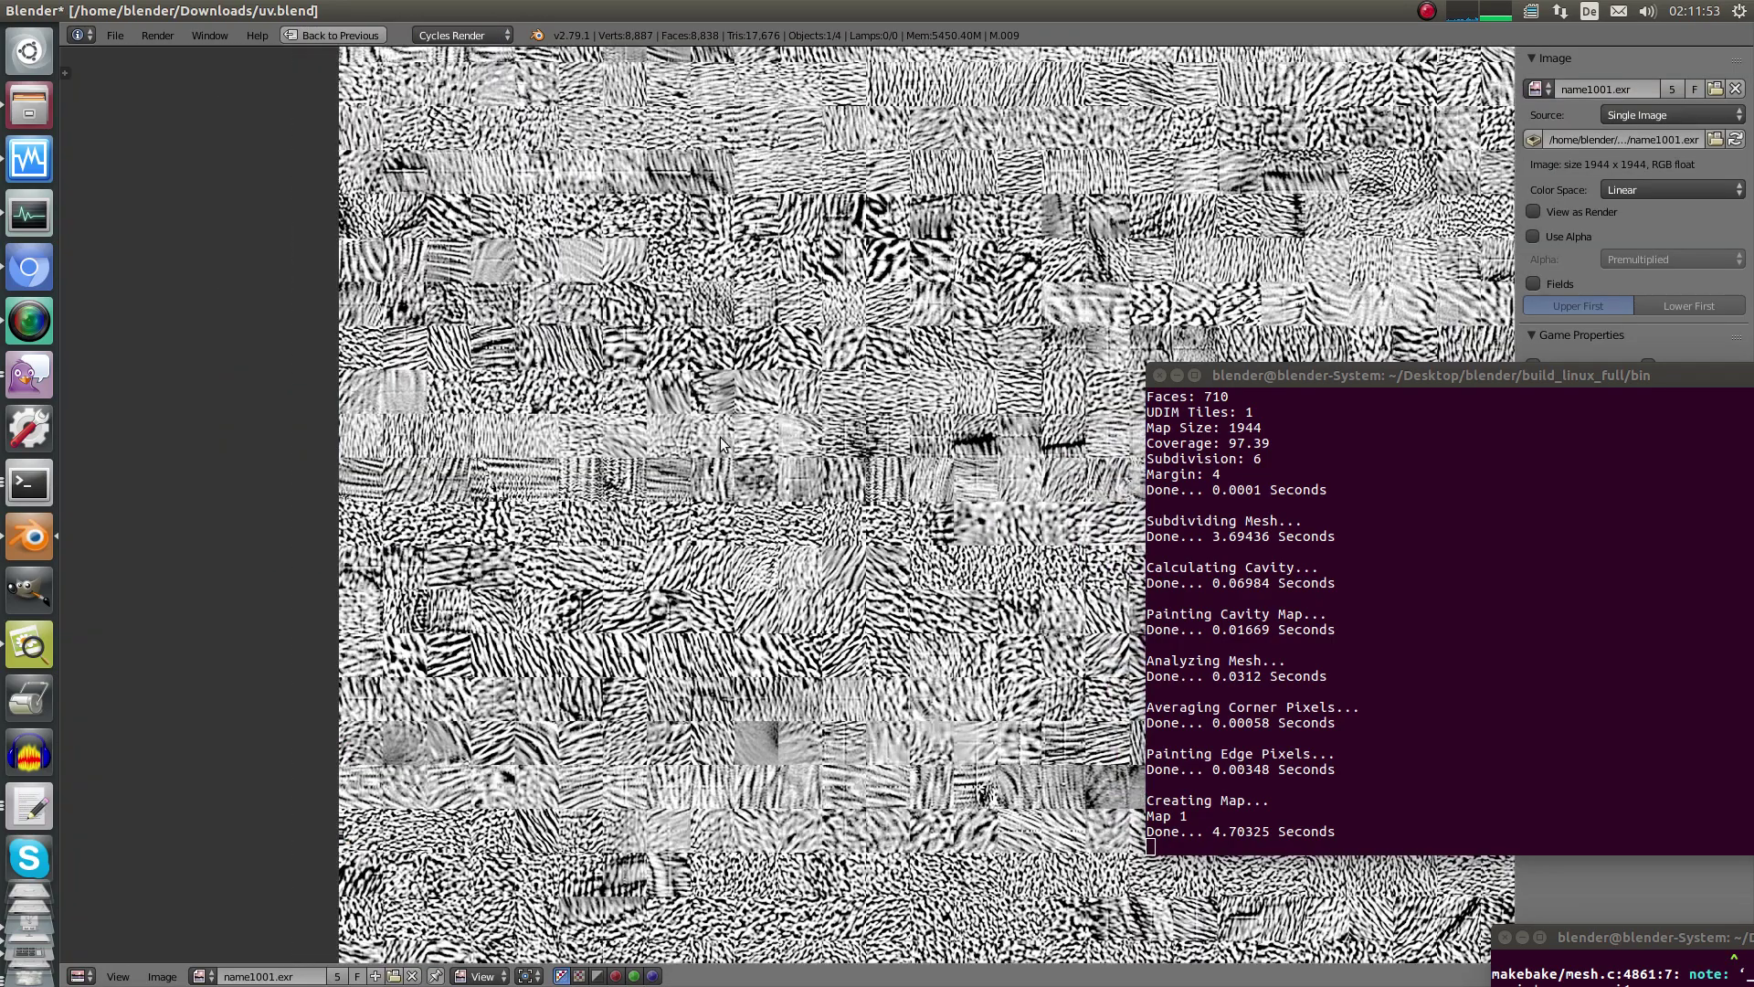
{"action": "middle_click_drag", "start_coordinate": [745, 589], "coordinate": [565, 531]}
{"action": "key", "text": "shift+space"}
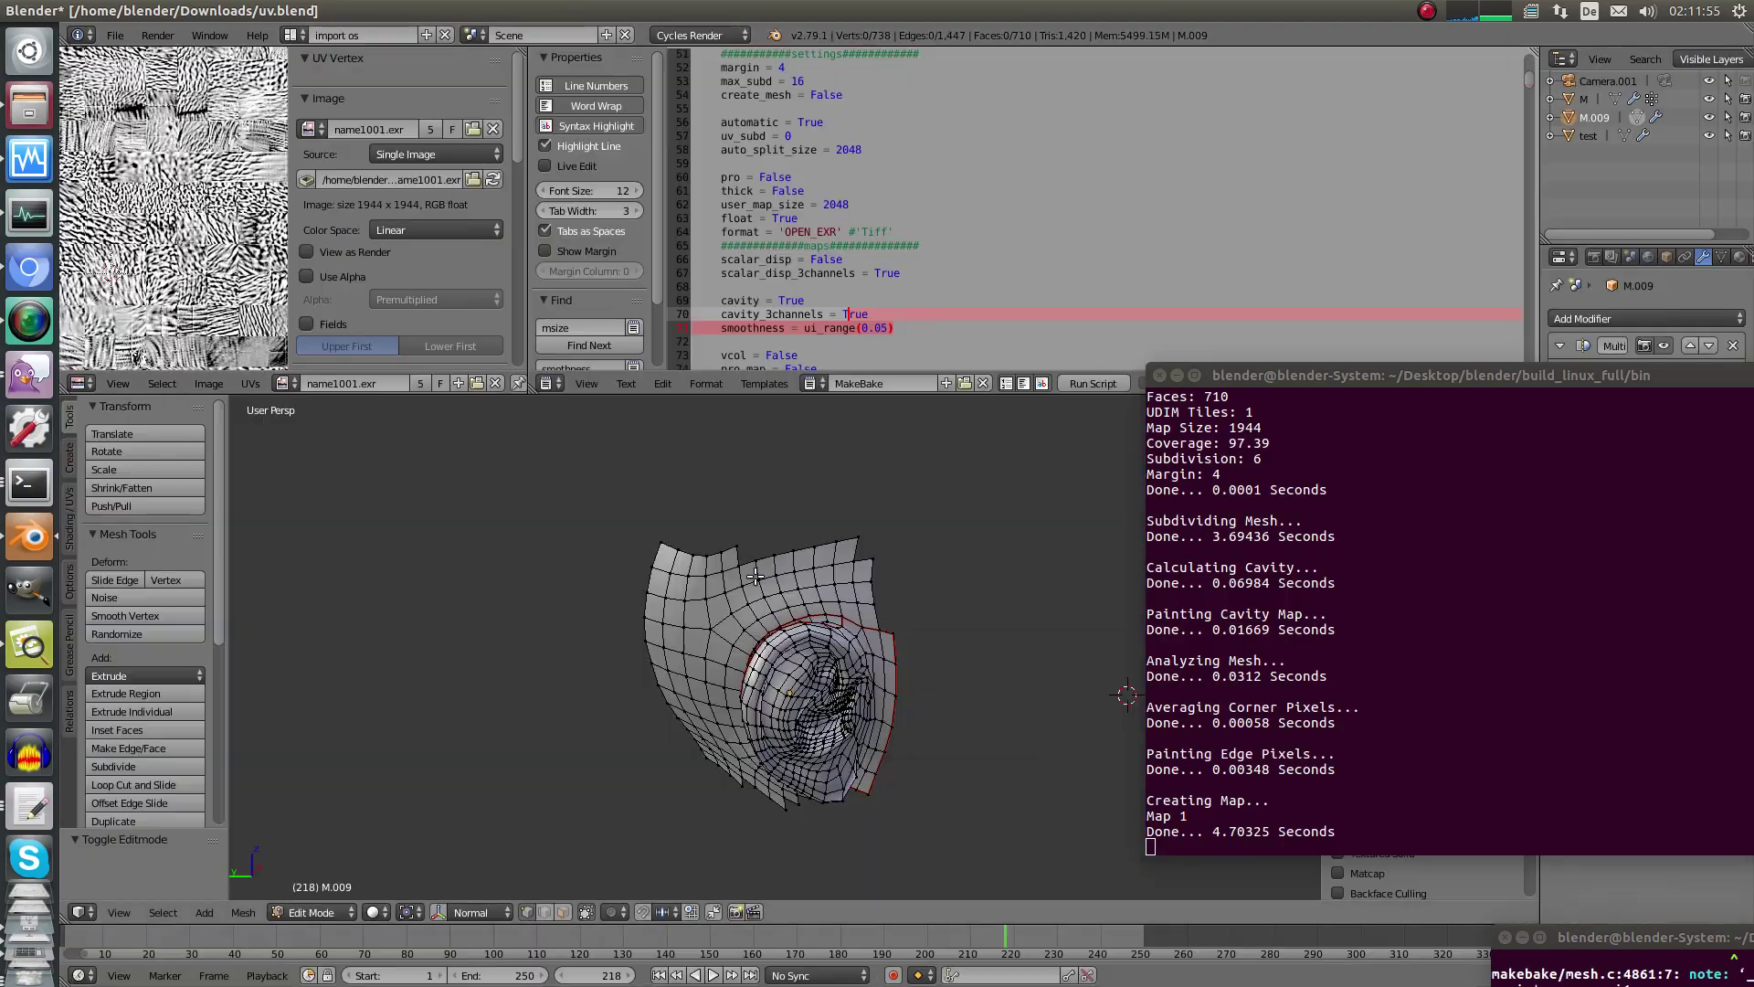
{"action": "key", "text": "a"}
{"action": "key", "text": "shift+space"}
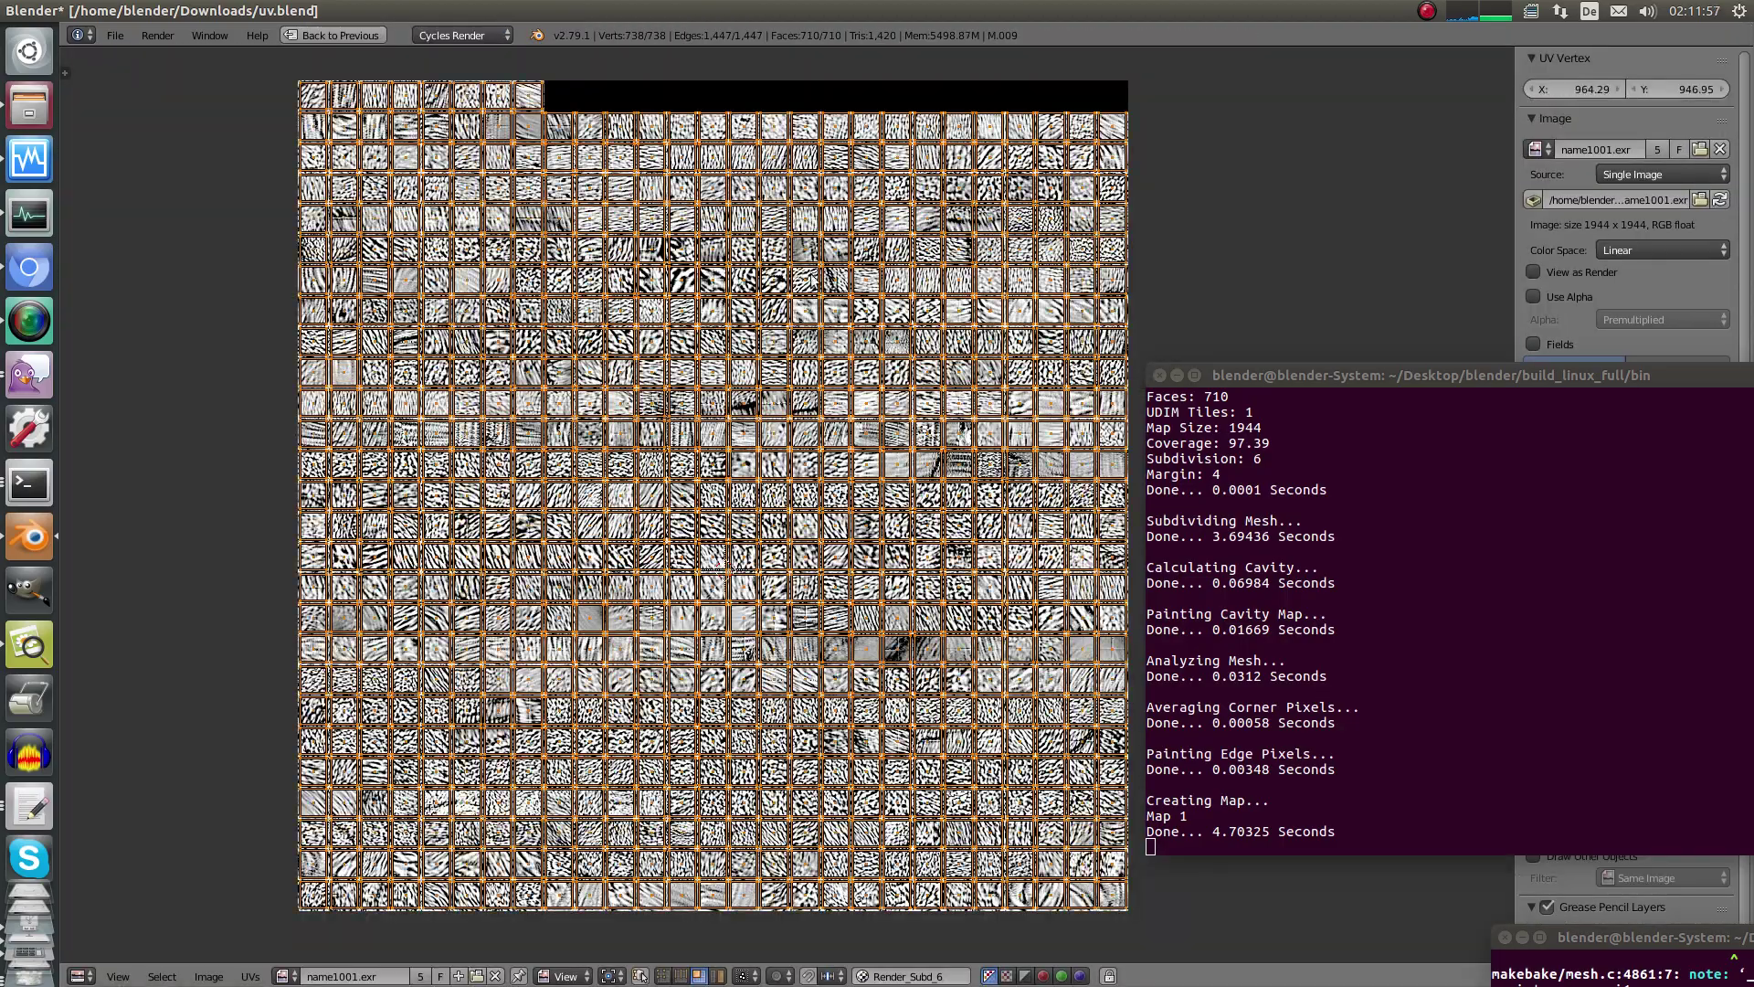
Examine how the UV faces and their margins line up with the tiles of the baked cavity map.
{"action": "middle_click_drag", "start_coordinate": [565, 531], "coordinate": [532, 716]}
{"action": "scroll", "coordinate": [532, 717], "scroll_direction": "up", "scroll_amount": 3}
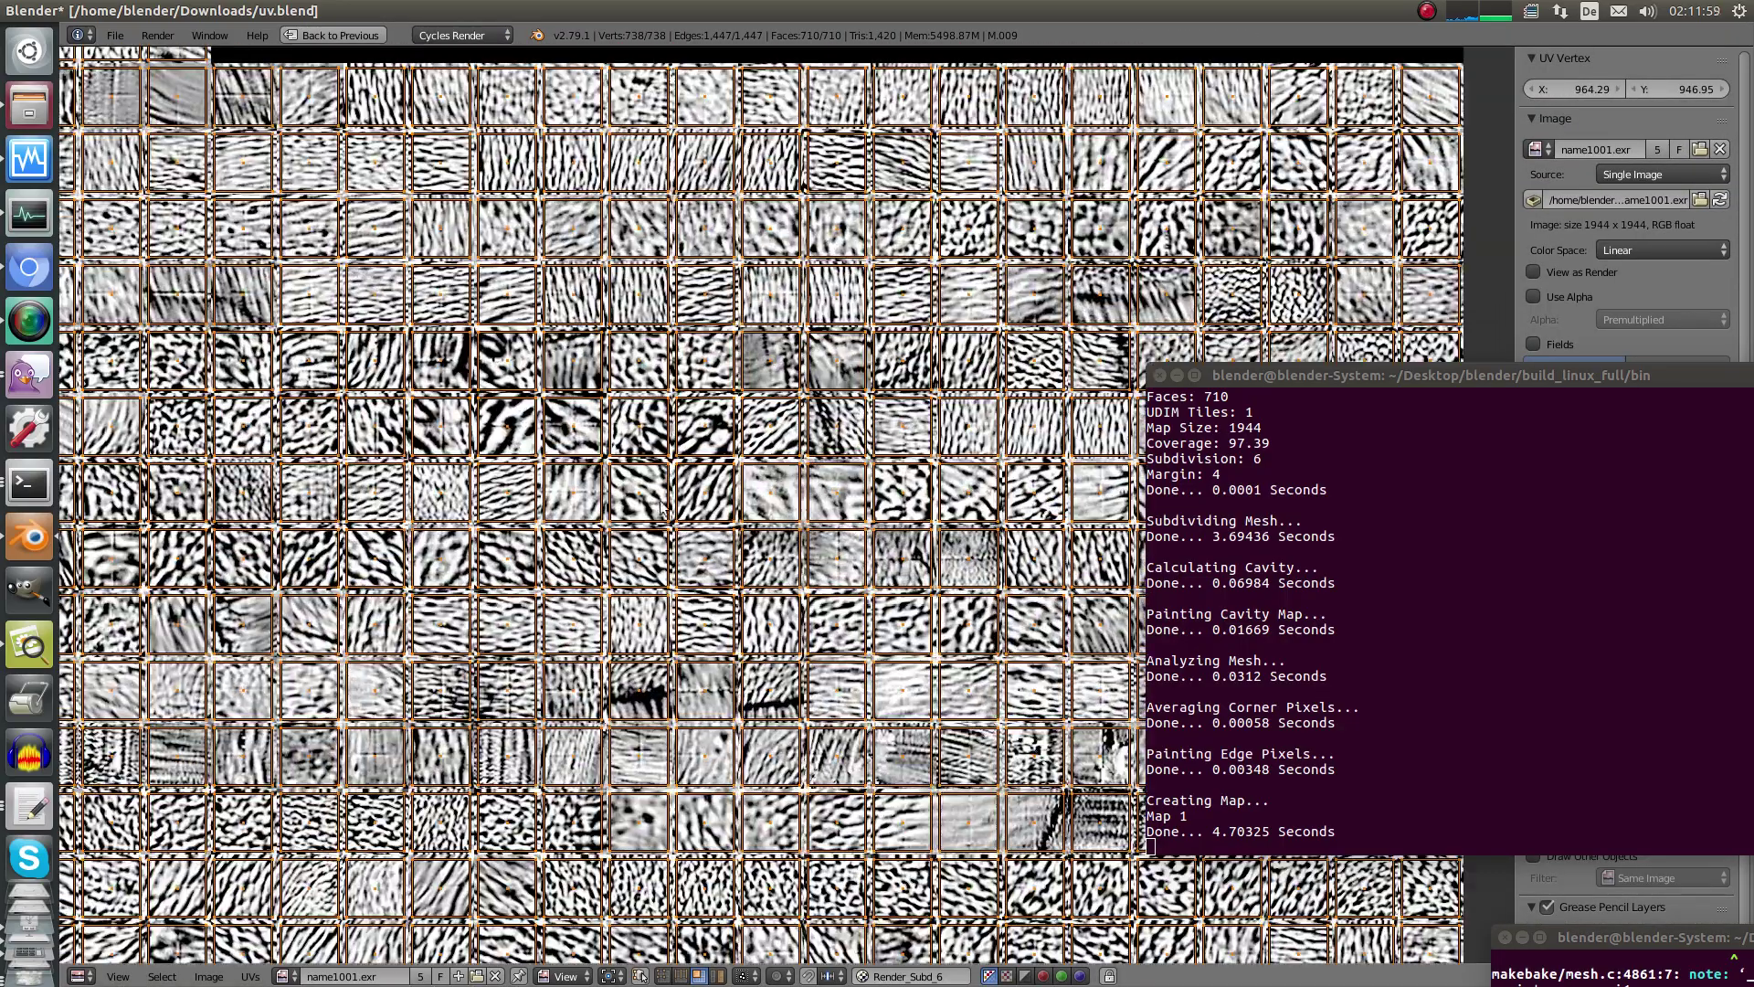
{"action": "middle_click_drag", "start_coordinate": [375, 192], "coordinate": [677, 462]}
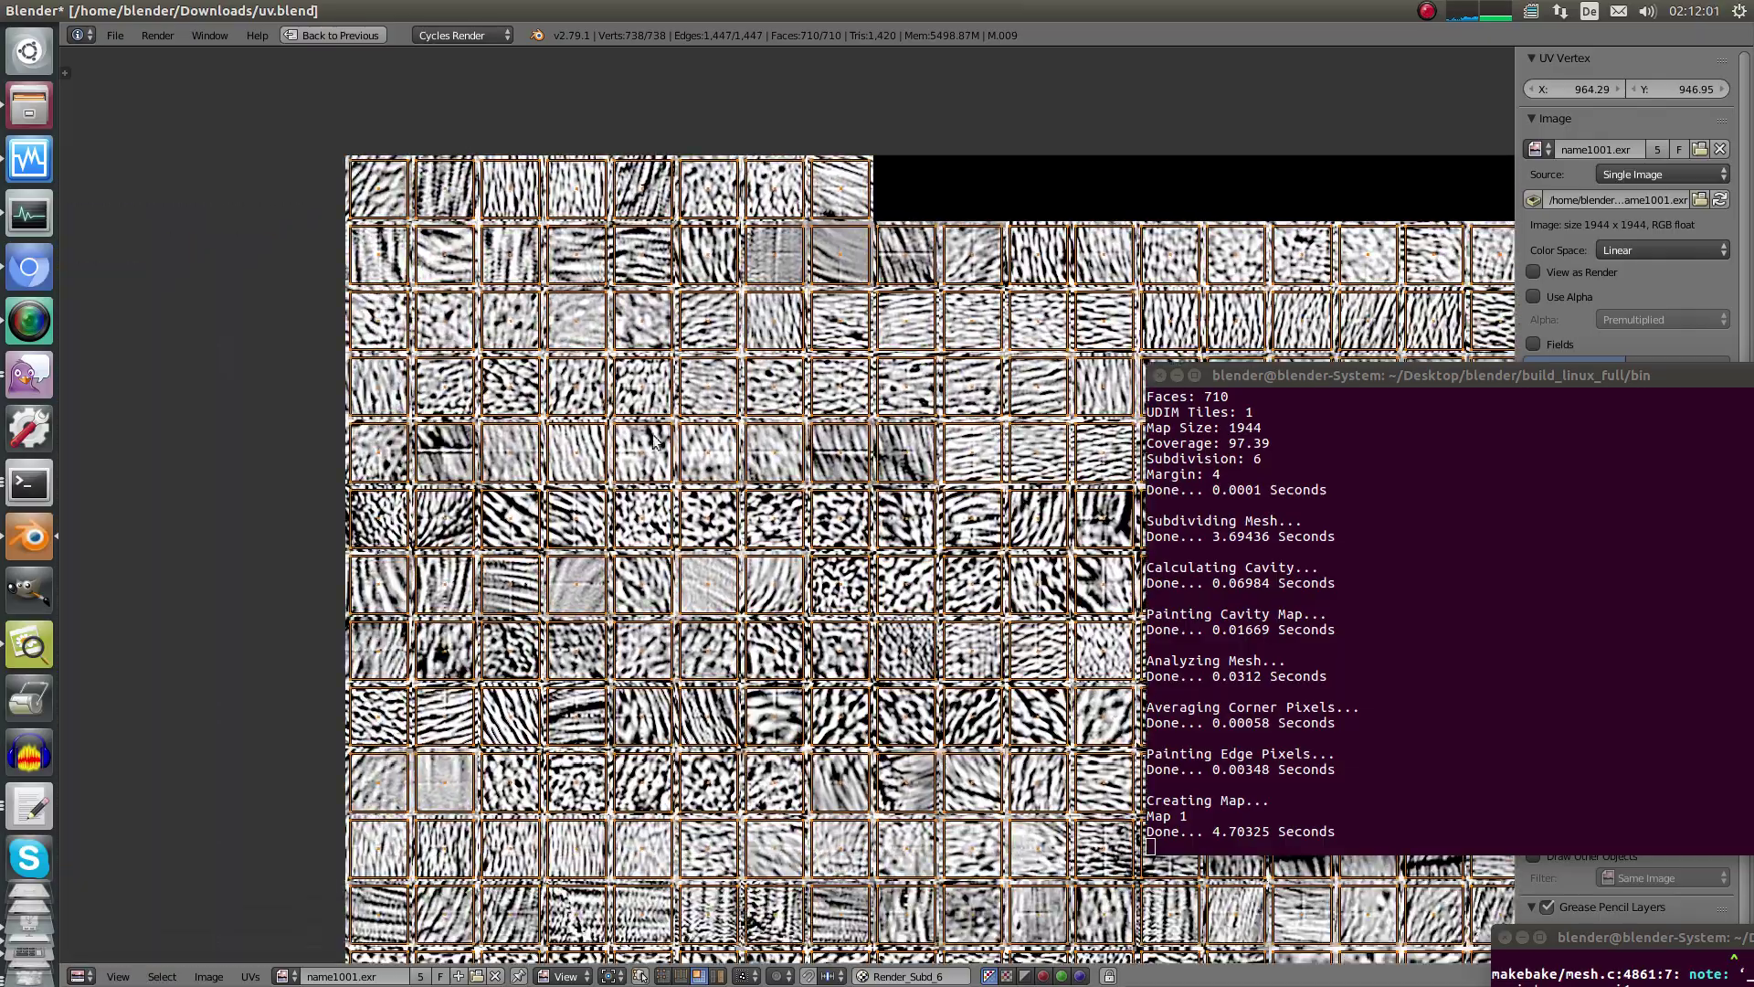
{"action": "scroll", "coordinate": [677, 463], "scroll_direction": "up", "scroll_amount": 3}
{"action": "scroll", "coordinate": [676, 464], "scroll_direction": "down", "scroll_amount": 5}
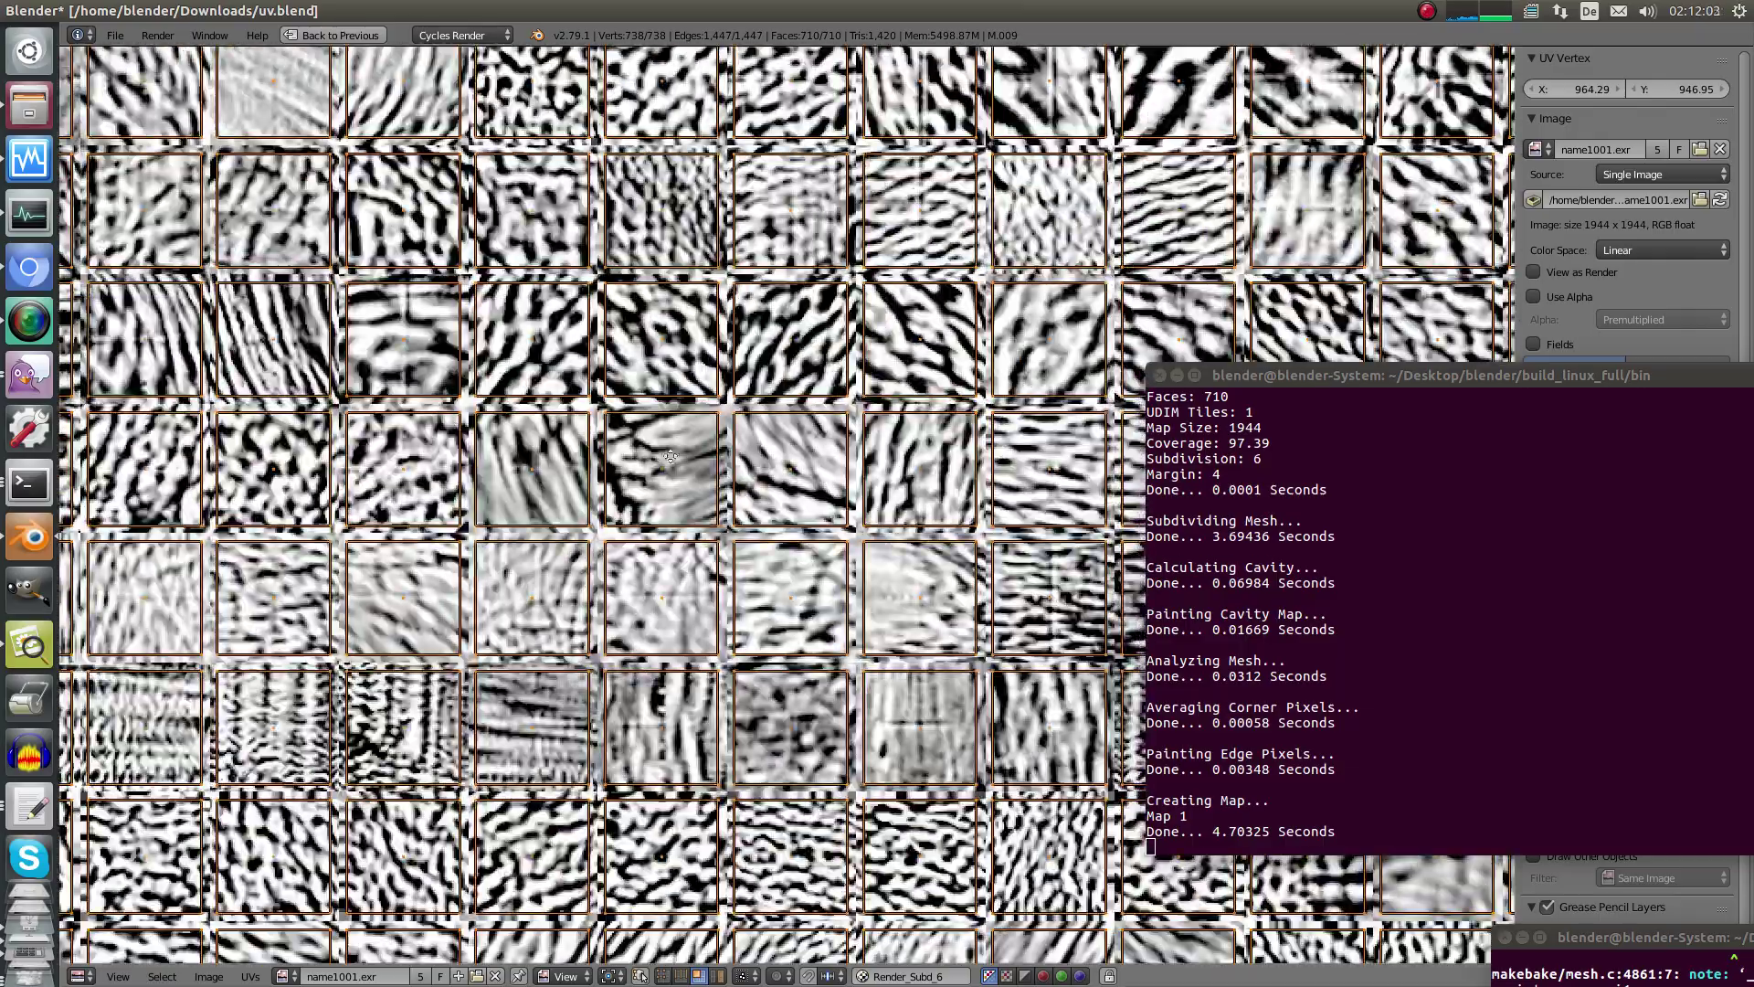
Return to Object Mode, examine the cavity map's tile detail without the UV overlay, and restore the editor layout.
{"action": "key", "text": "Tab"}
{"action": "scroll", "coordinate": [804, 412], "scroll_direction": "up", "scroll_amount": 3}
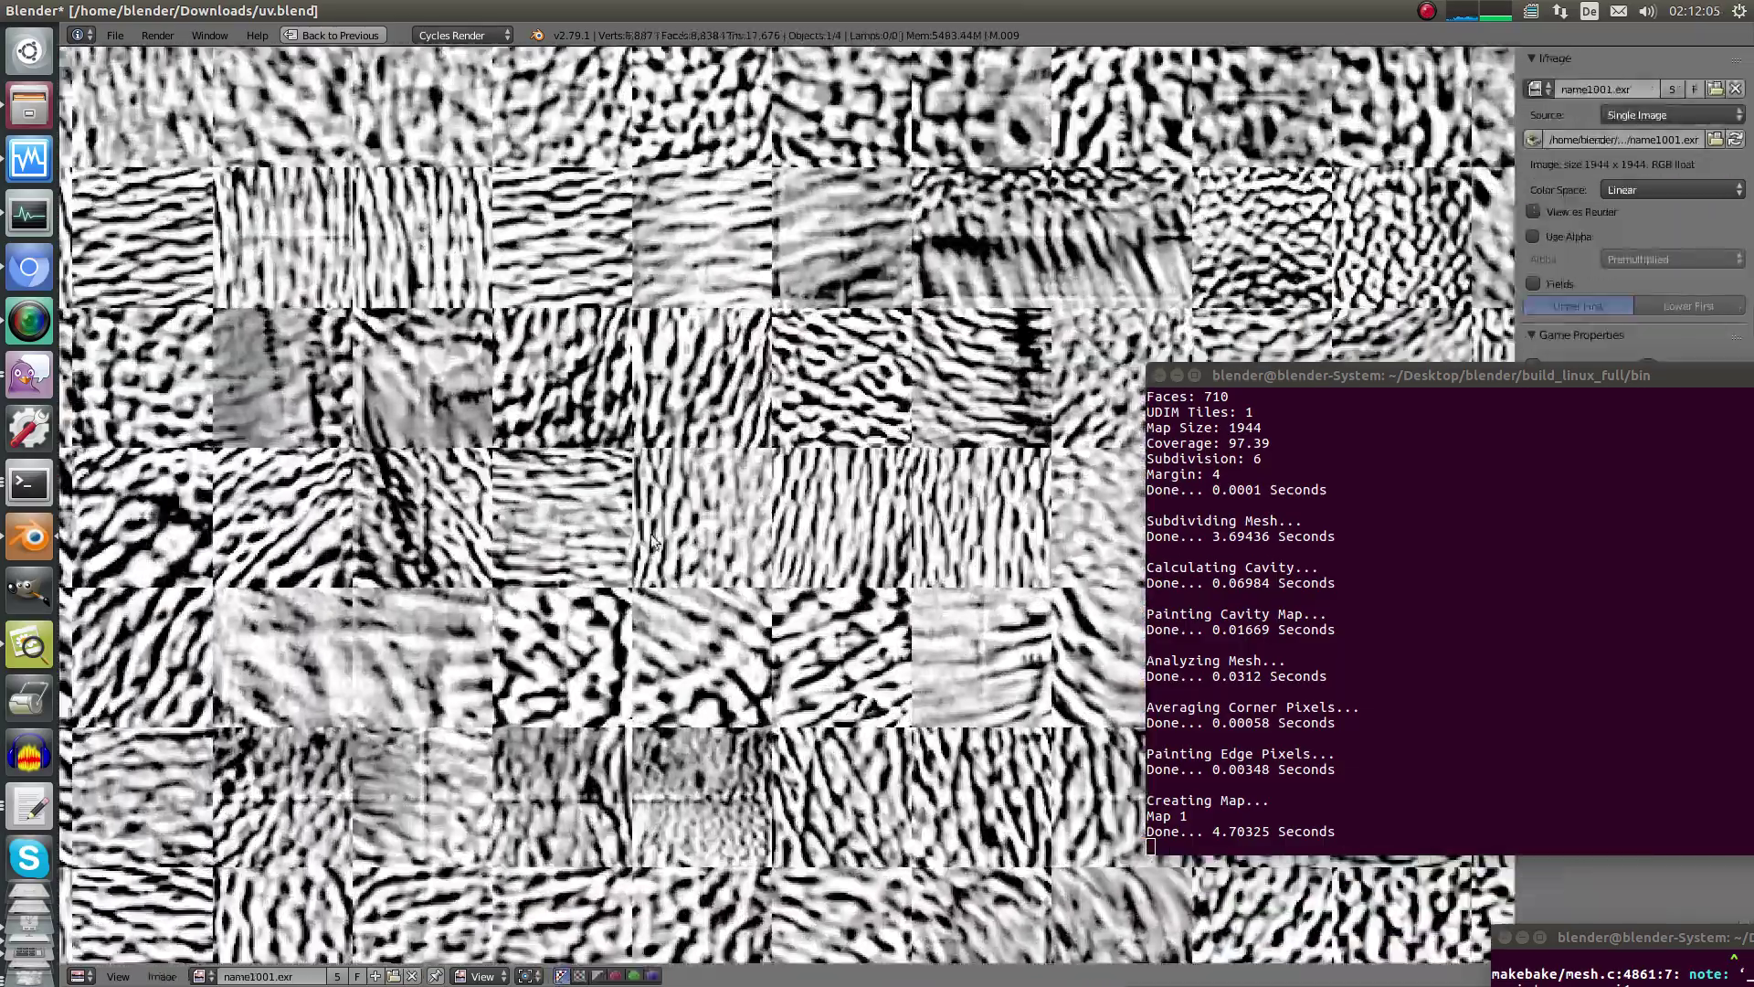
{"action": "middle_click_drag", "start_coordinate": [905, 320], "coordinate": [772, 425]}
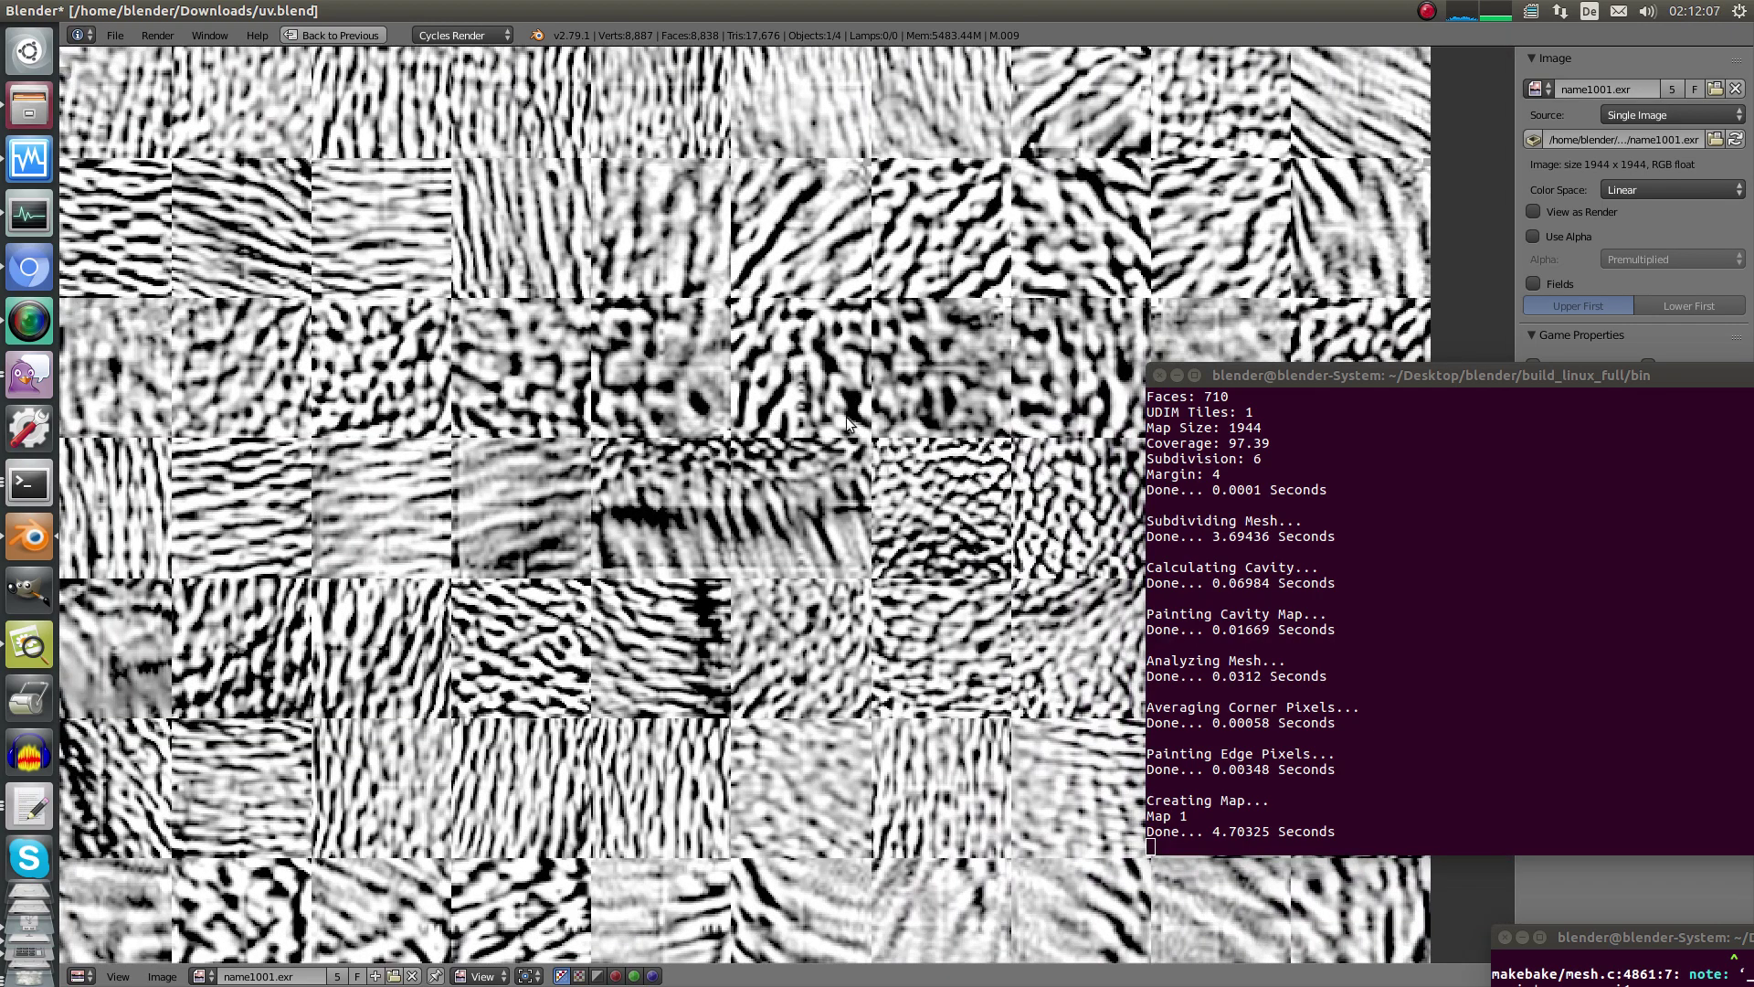
{"action": "scroll", "coordinate": [763, 462], "scroll_direction": "up", "scroll_amount": 6}
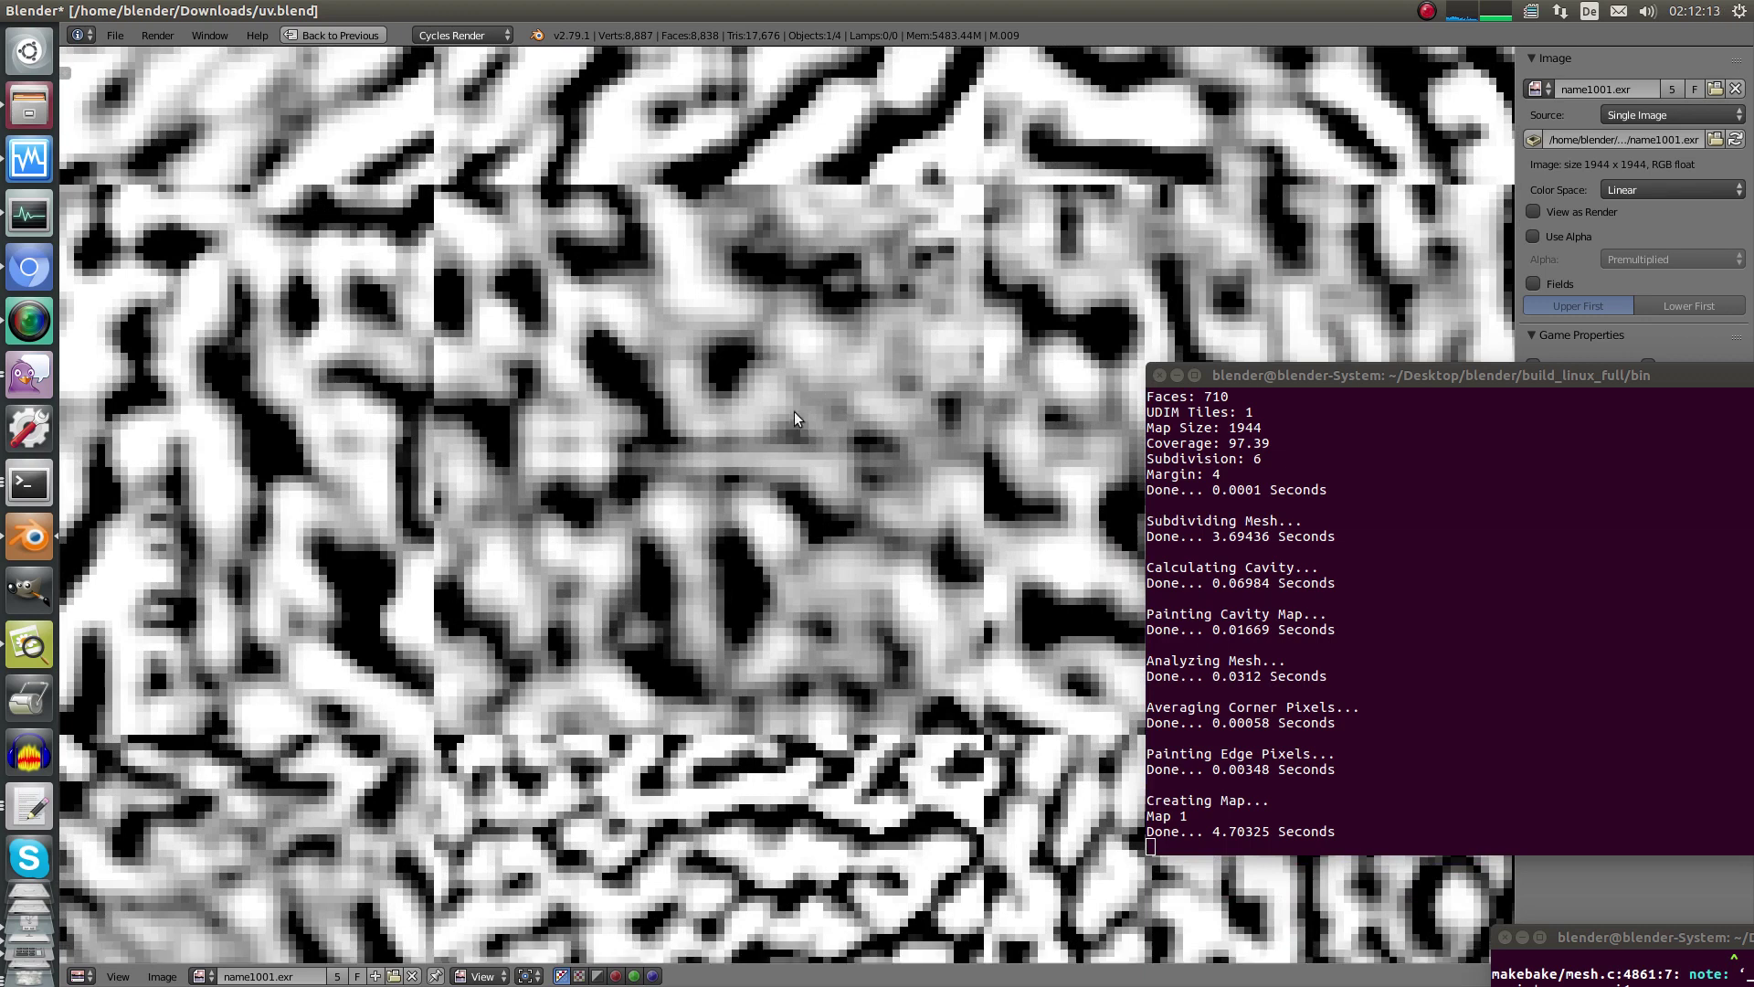
{"action": "left_click_drag", "start_coordinate": [794, 413], "coordinate": [819, 397]}
{"action": "scroll", "coordinate": [803, 426], "scroll_direction": "down", "scroll_amount": 5}
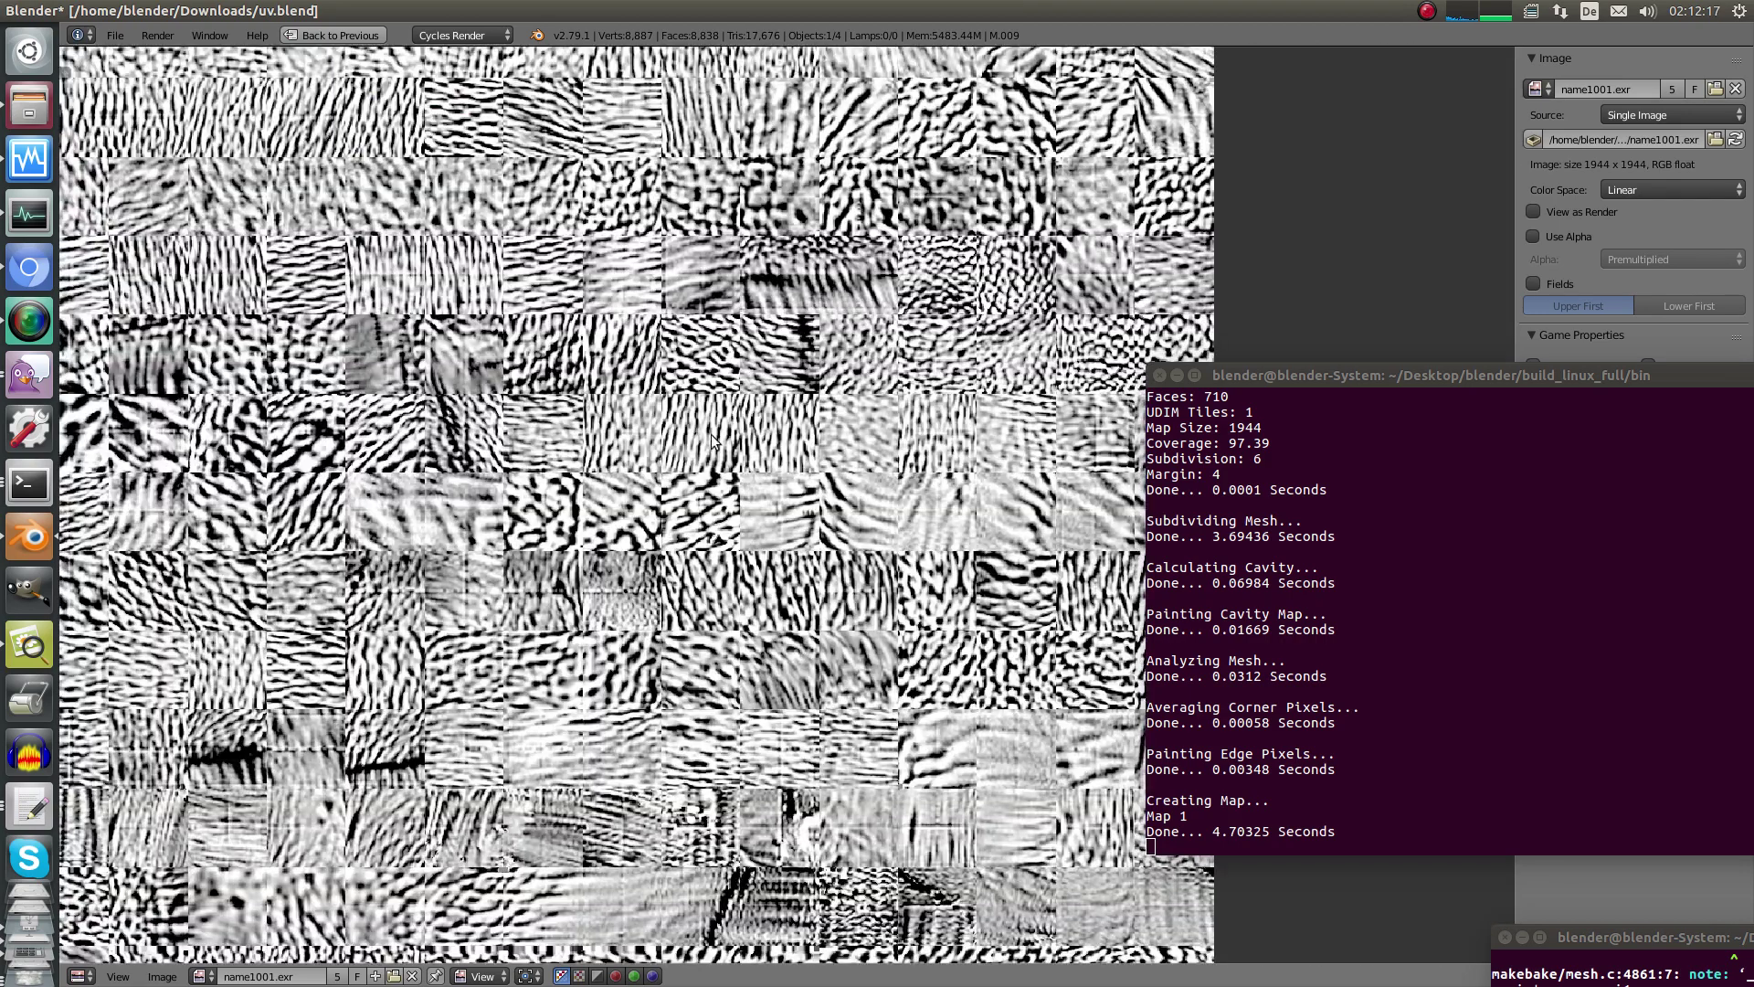
{"action": "scroll", "coordinate": [713, 441], "scroll_direction": "down", "scroll_amount": 5}
{"action": "key", "text": "ctrl+Up"}
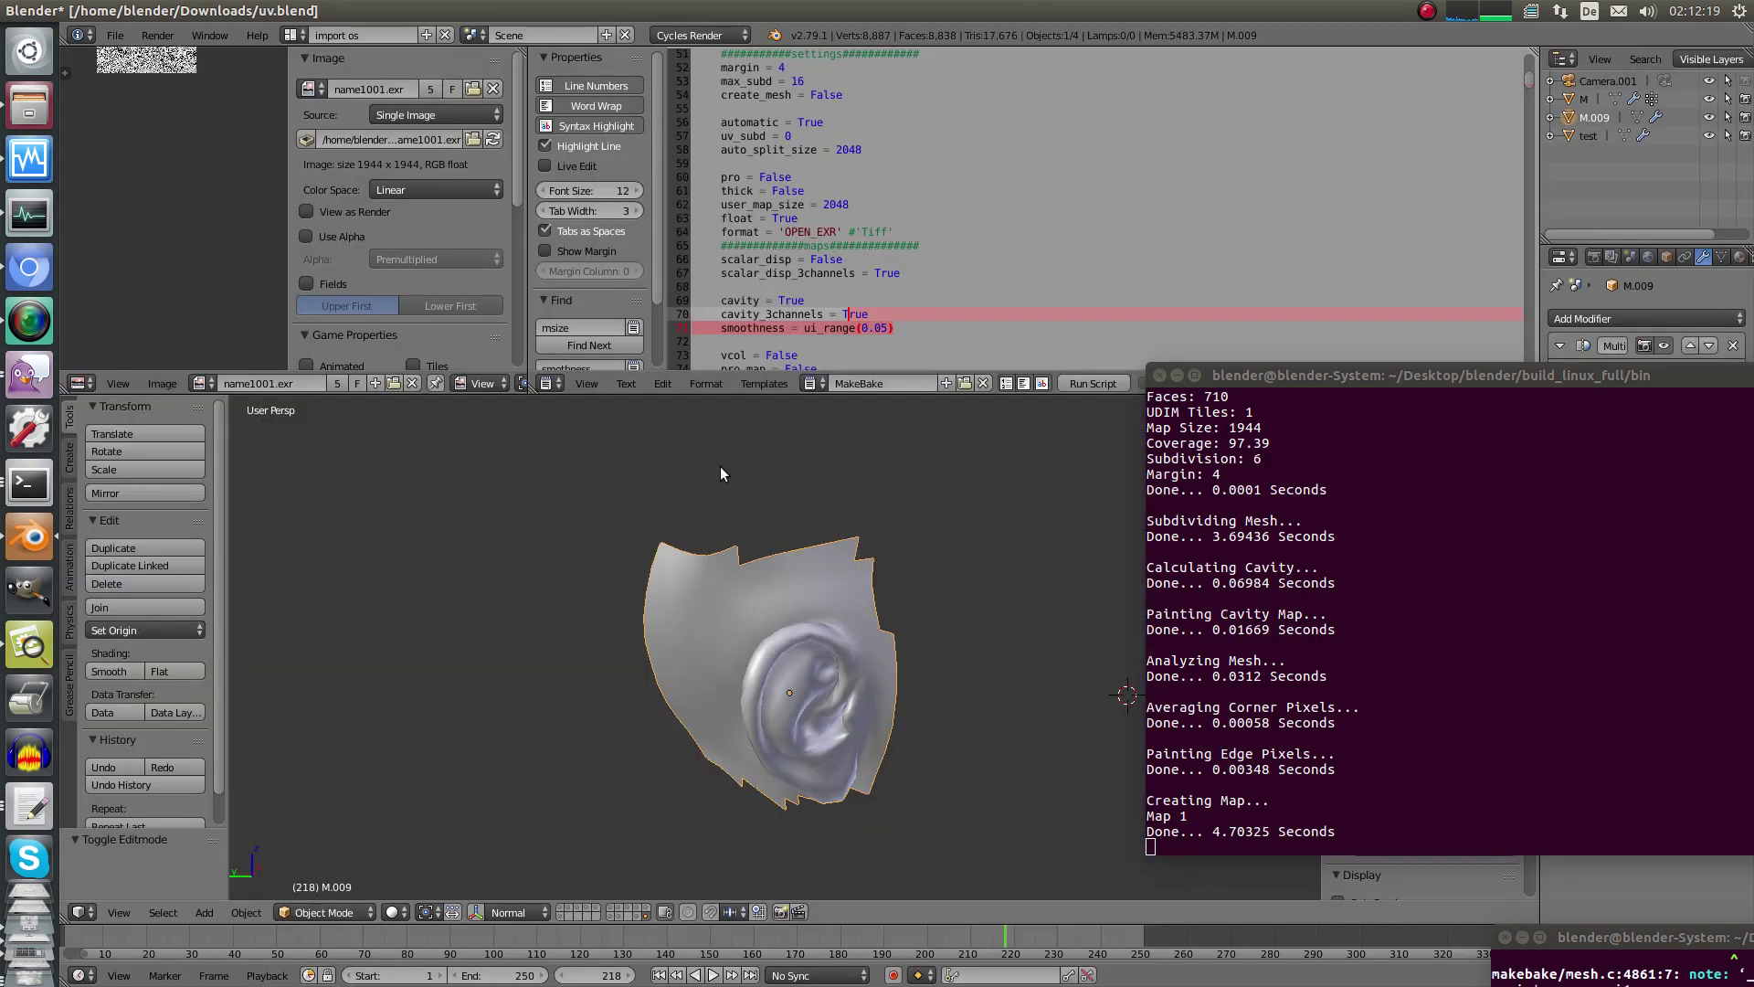
Switch the image editor area back to the Node Editor and change the viewport shading to show the cavity map on the ear.
{"action": "middle_click_drag", "start_coordinate": [720, 473], "coordinate": [606, 522]}
{"action": "left_click", "coordinate": [81, 382]}
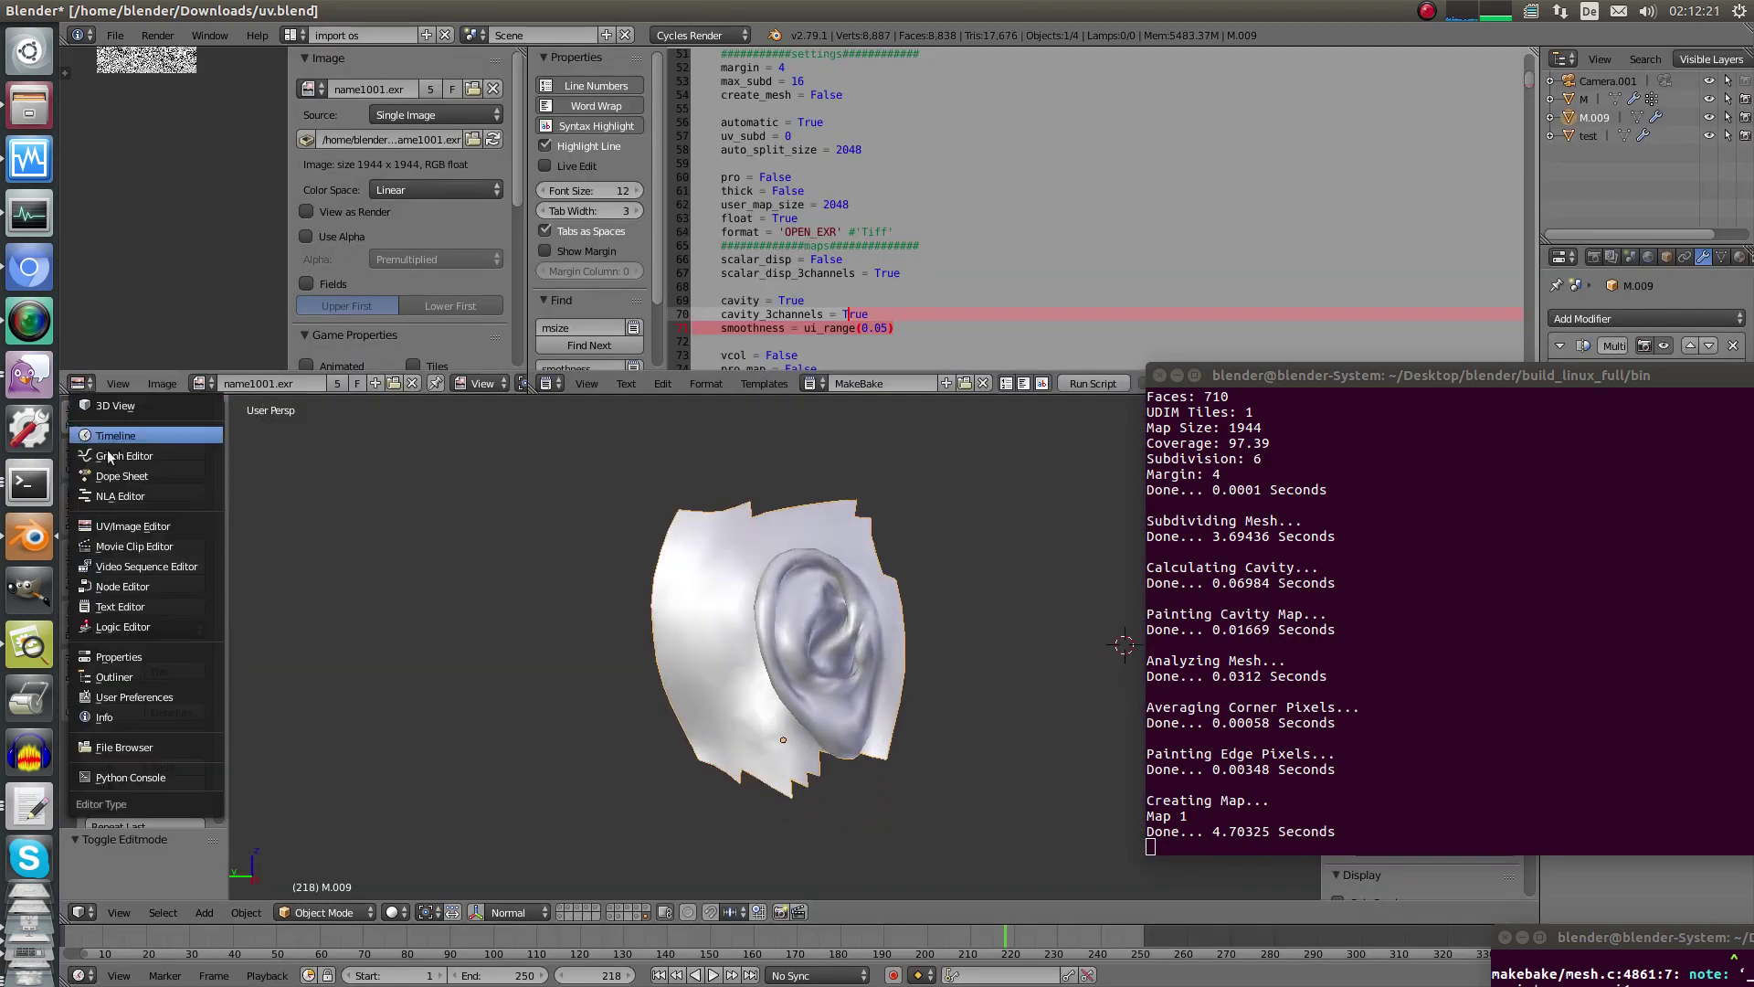
{"action": "left_click", "coordinate": [128, 586]}
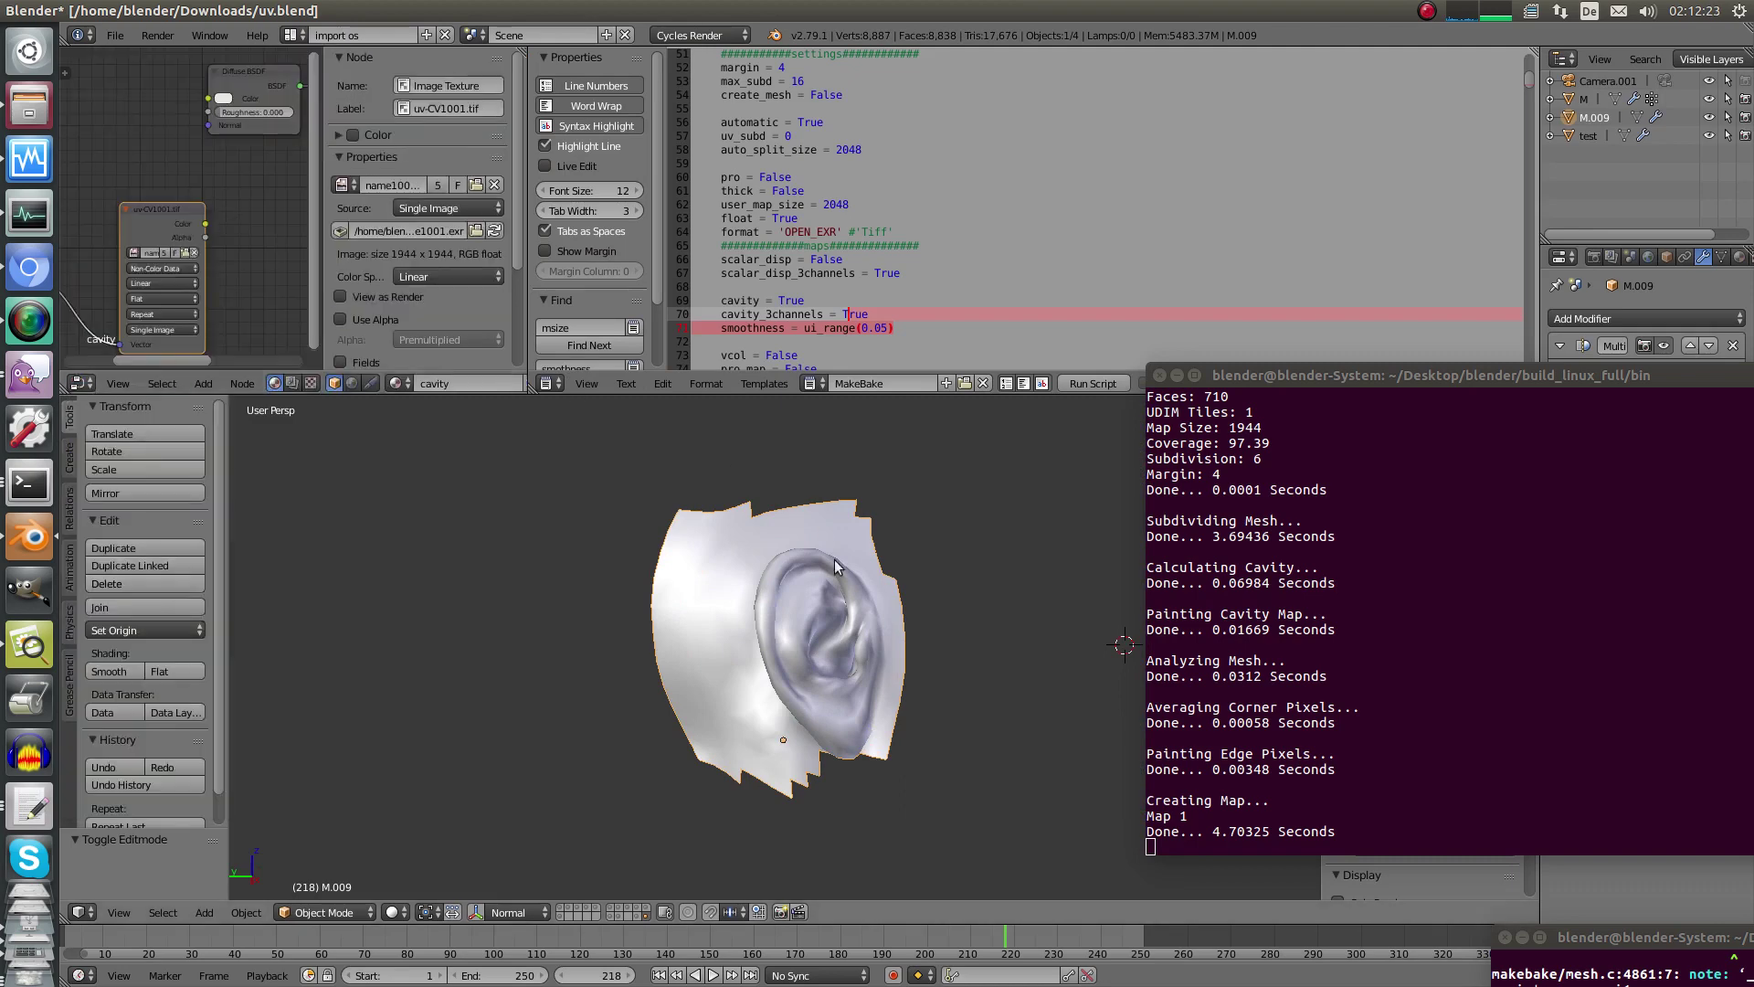
{"action": "middle_click_drag", "start_coordinate": [836, 559], "coordinate": [873, 618]}
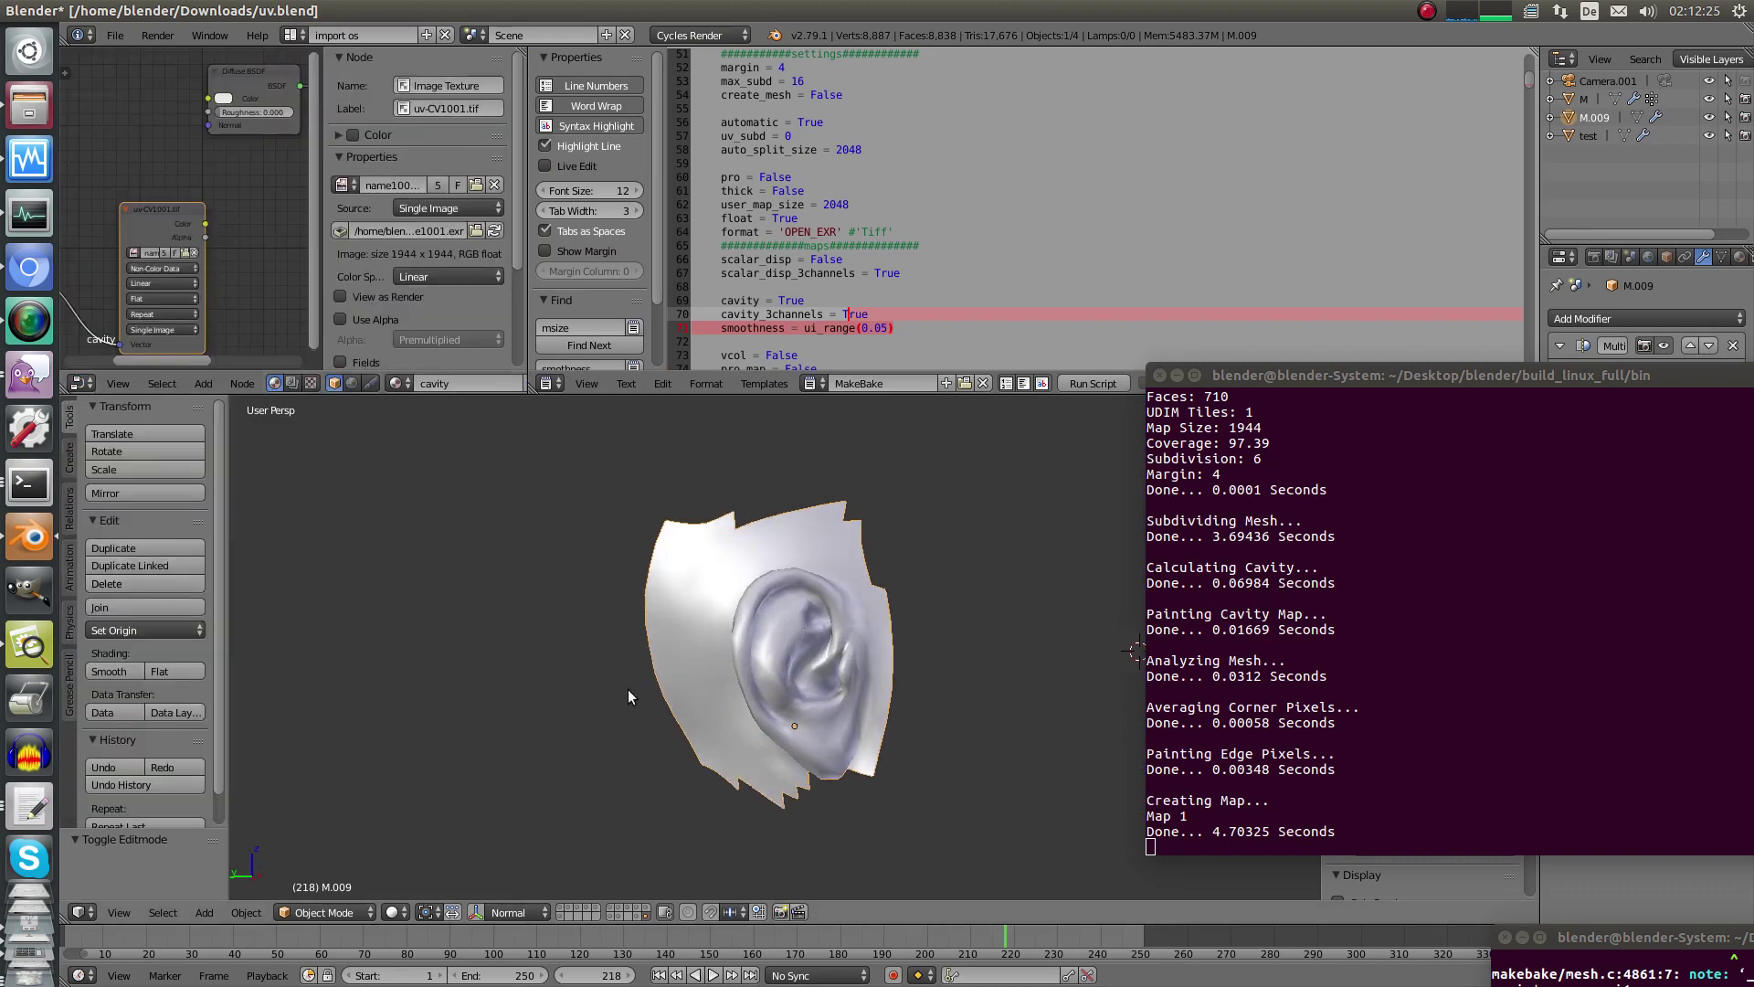
{"action": "left_click", "coordinate": [392, 912]}
{"action": "left_click", "coordinate": [454, 830]}
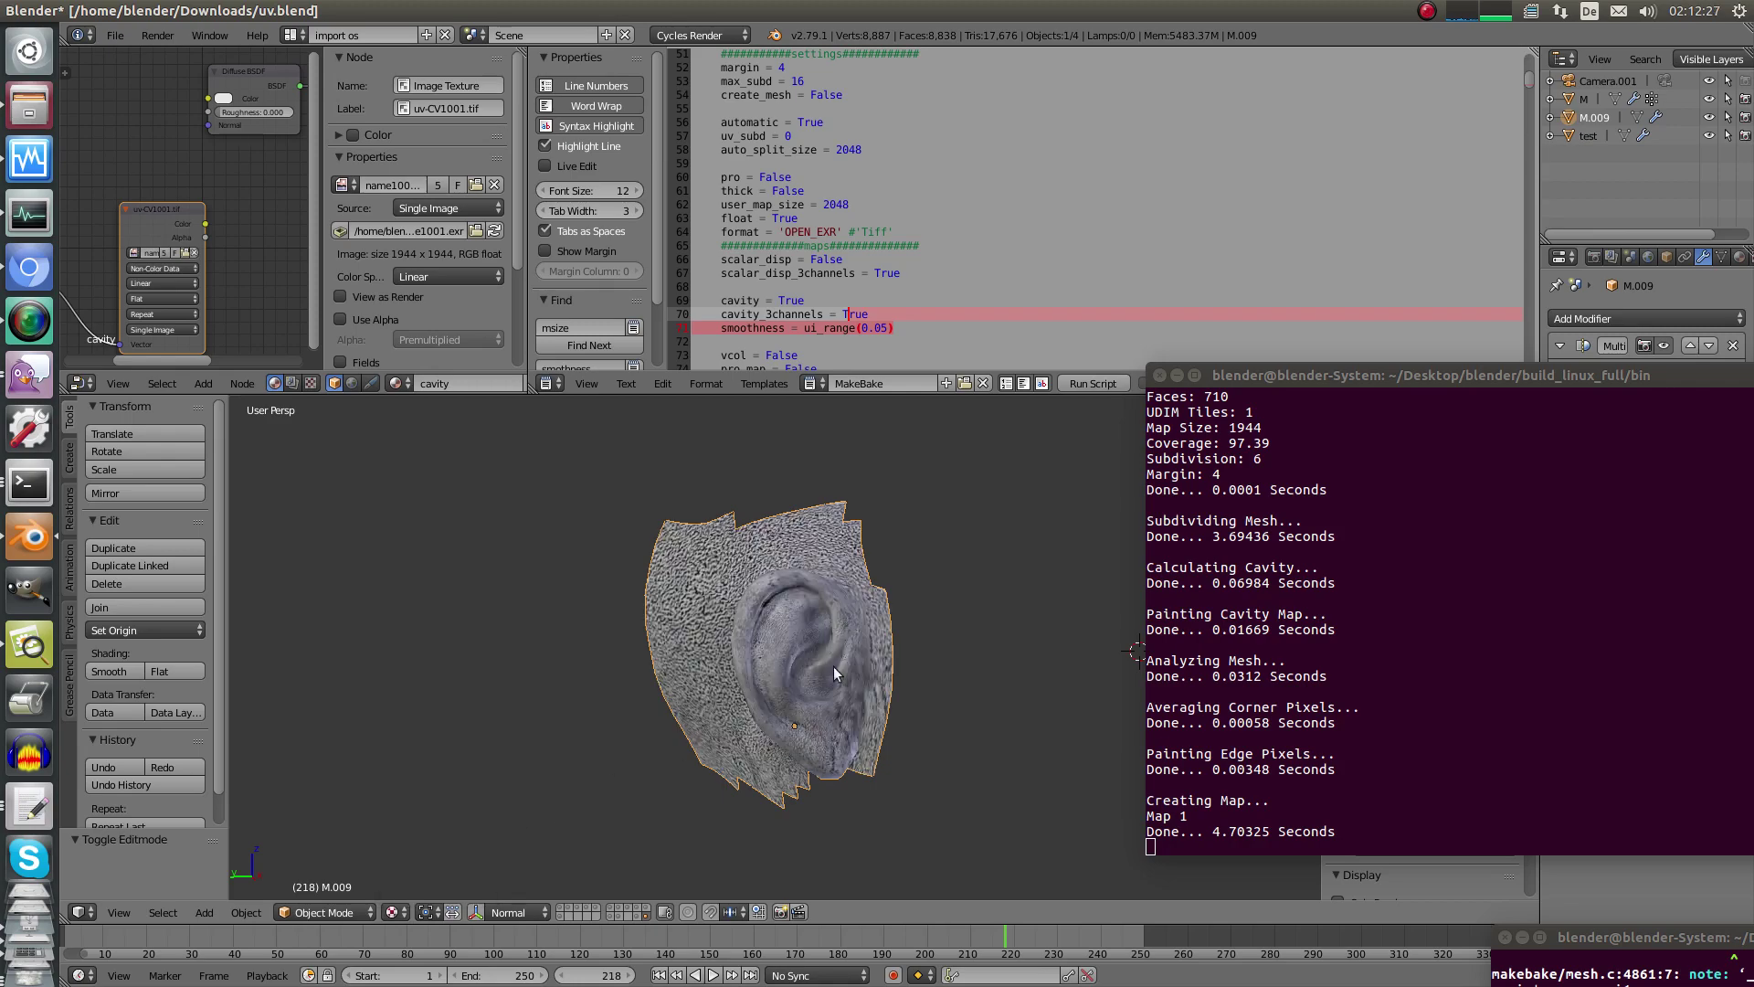
Inspect the cavity map on the ear's surface up close, comparing it with the mesh wireframe in Edit Mode.
{"action": "mouse_move", "coordinate": [833, 666]}
{"action": "middle_mouse_down"}
{"action": "mouse_move", "coordinate": [868, 711]}
{"action": "mouse_move", "coordinate": [879, 632]}
{"action": "mouse_move", "coordinate": [832, 710]}
{"action": "mouse_move", "coordinate": [946, 647]}
{"action": "mouse_move", "coordinate": [987, 559]}
{"action": "mouse_move", "coordinate": [1042, 576]}
{"action": "mouse_move", "coordinate": [786, 654]}
{"action": "mouse_move", "coordinate": [786, 629]}
{"action": "middle_mouse_up"}
{"action": "scroll", "coordinate": [792, 709], "scroll_direction": "up", "scroll_amount": 6}
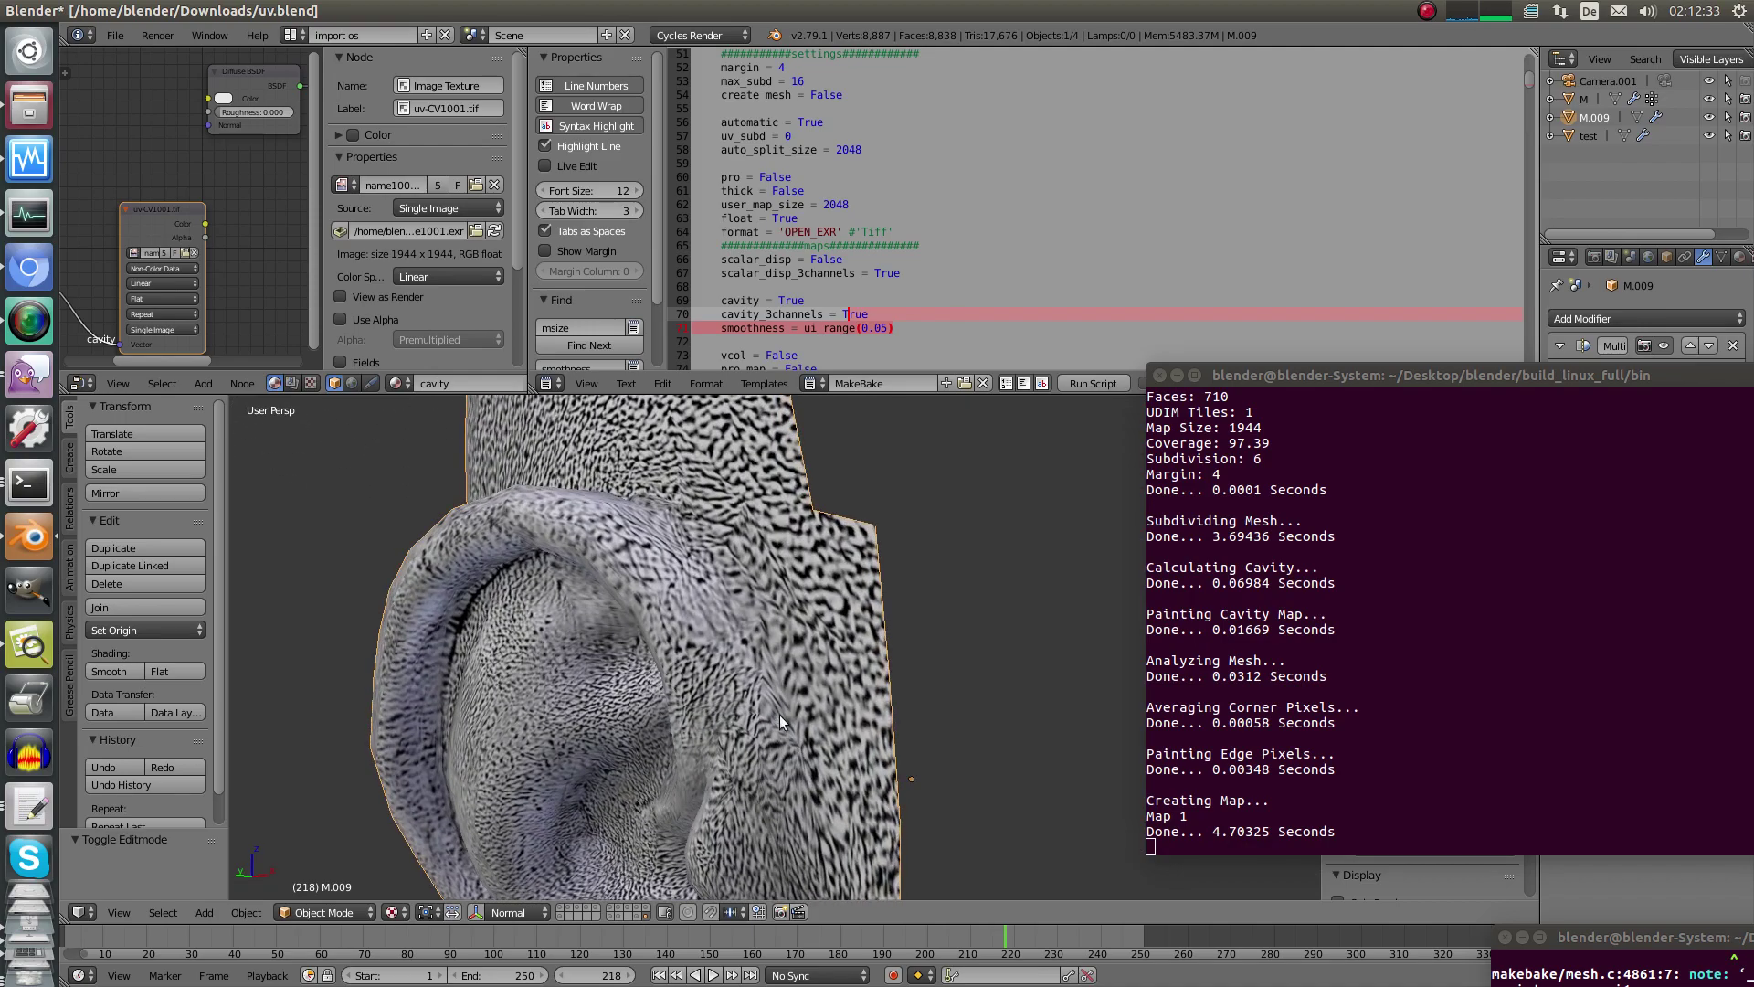
{"action": "middle_click_drag", "start_coordinate": [826, 748], "coordinate": [947, 644]}
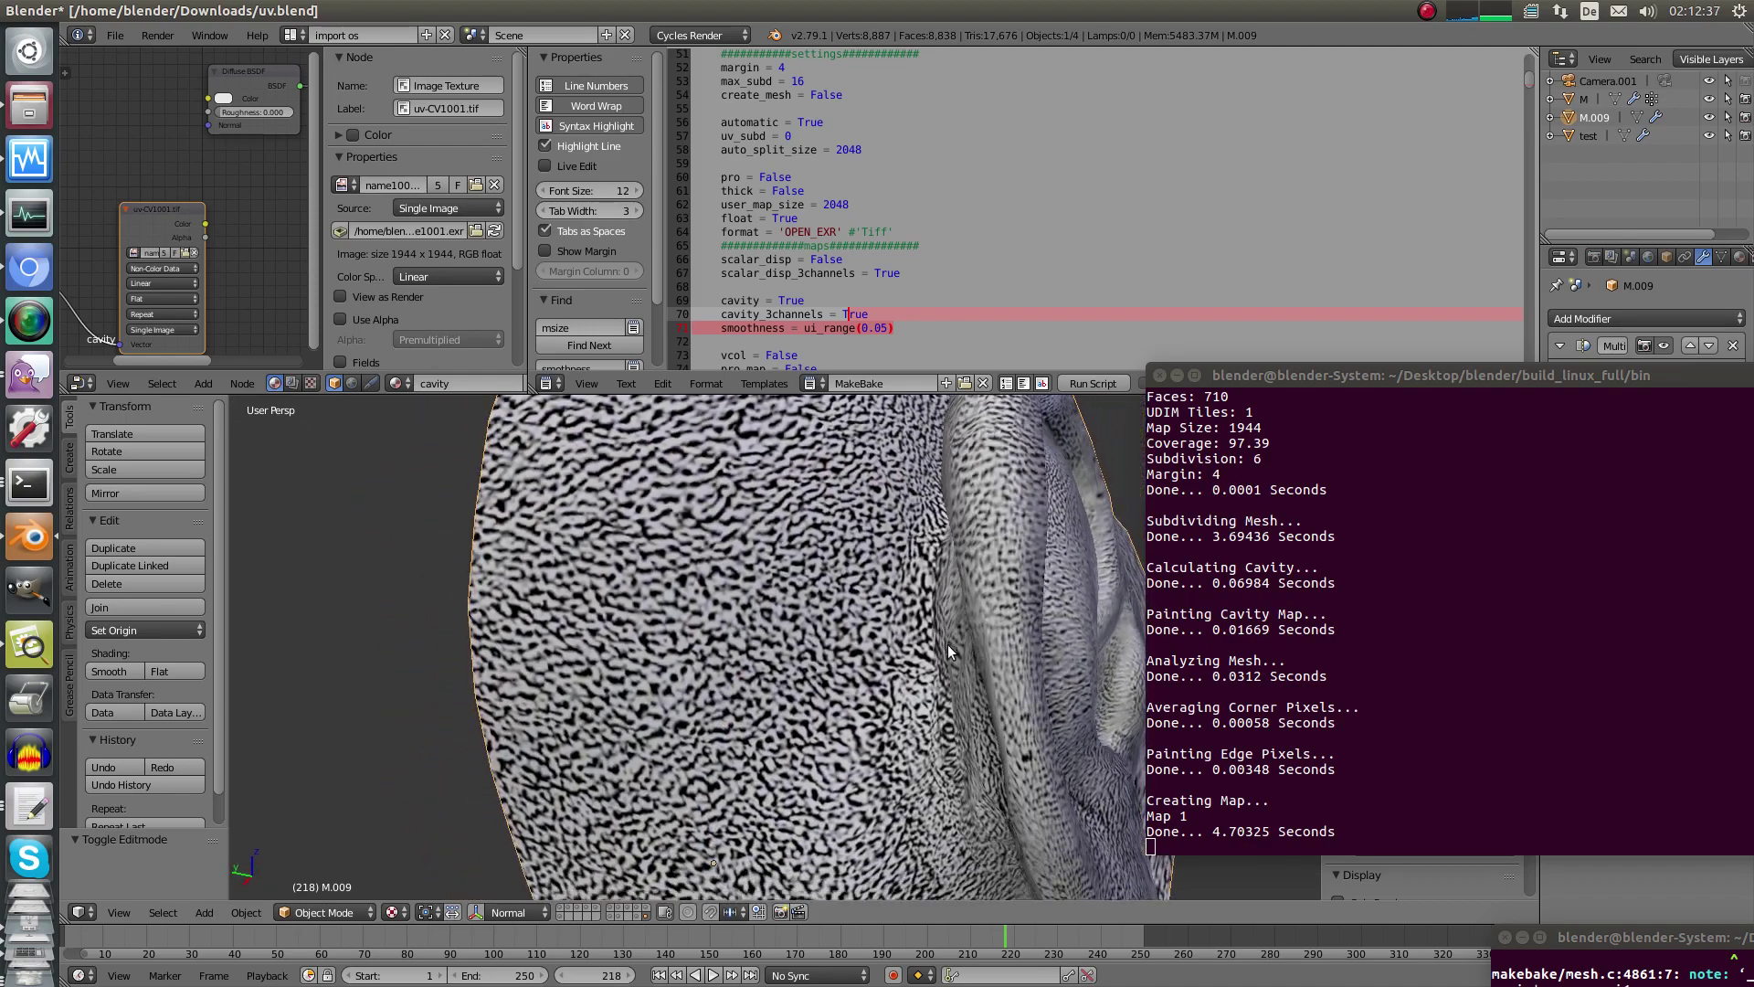
{"action": "key", "text": "Tab"}
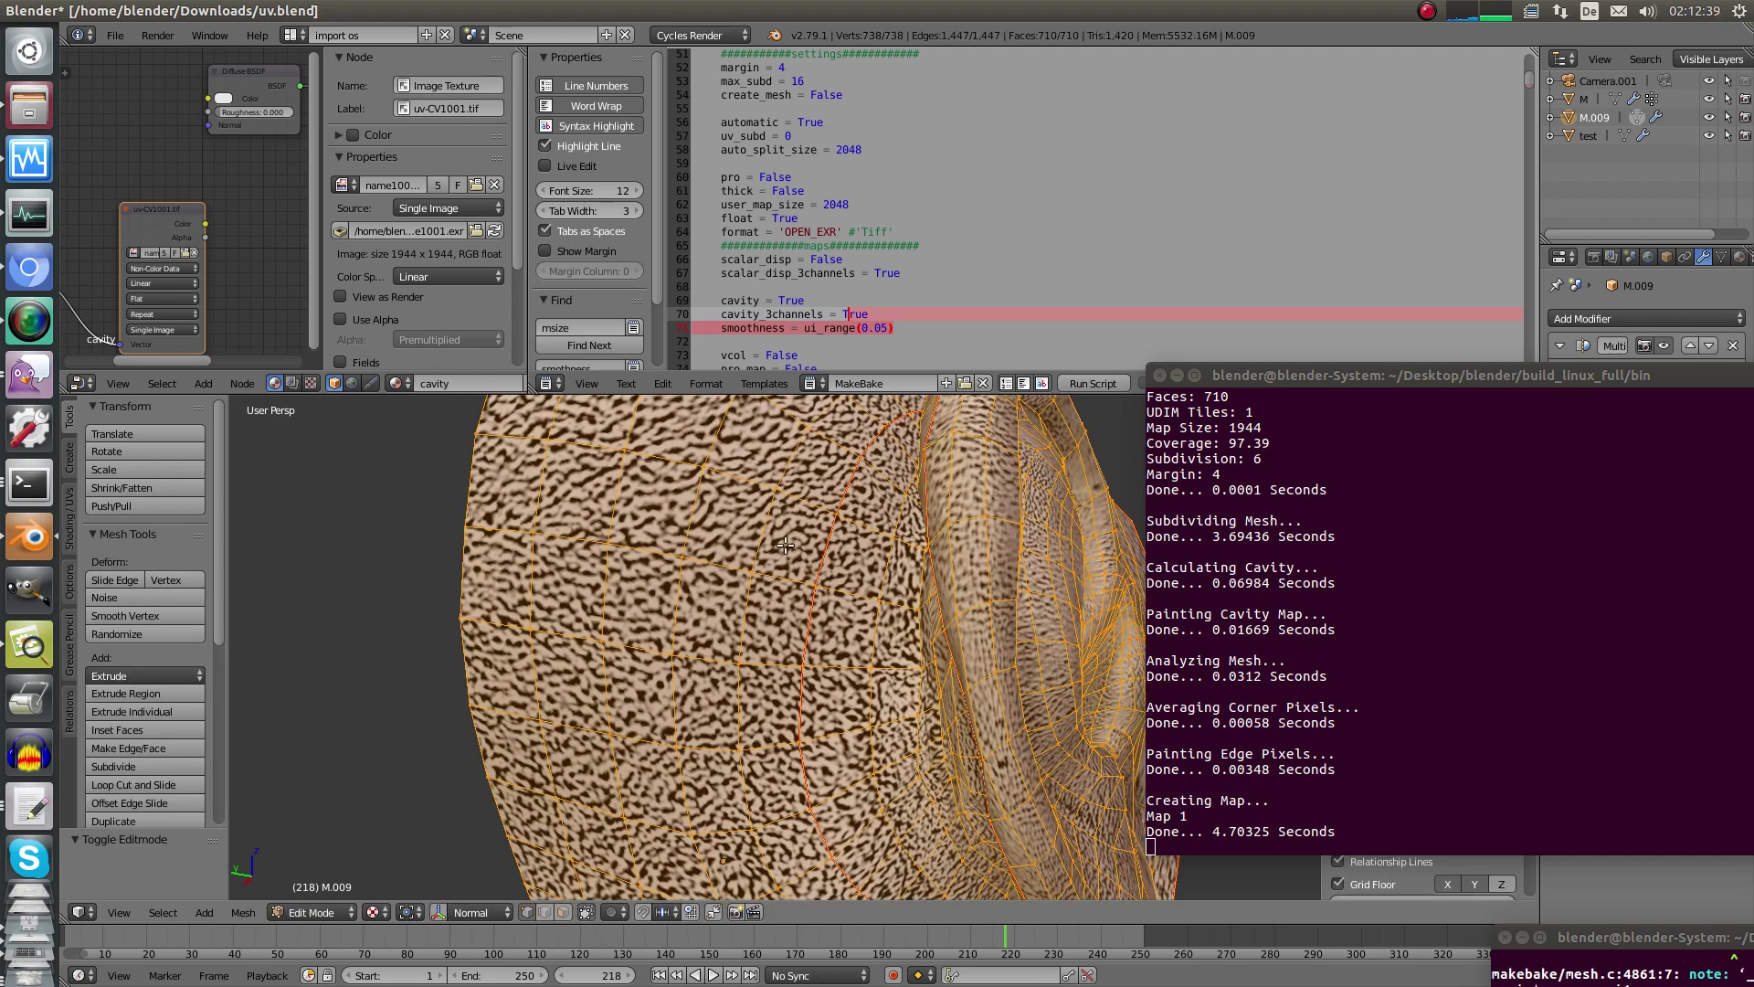
{"action": "key", "text": "Tab"}
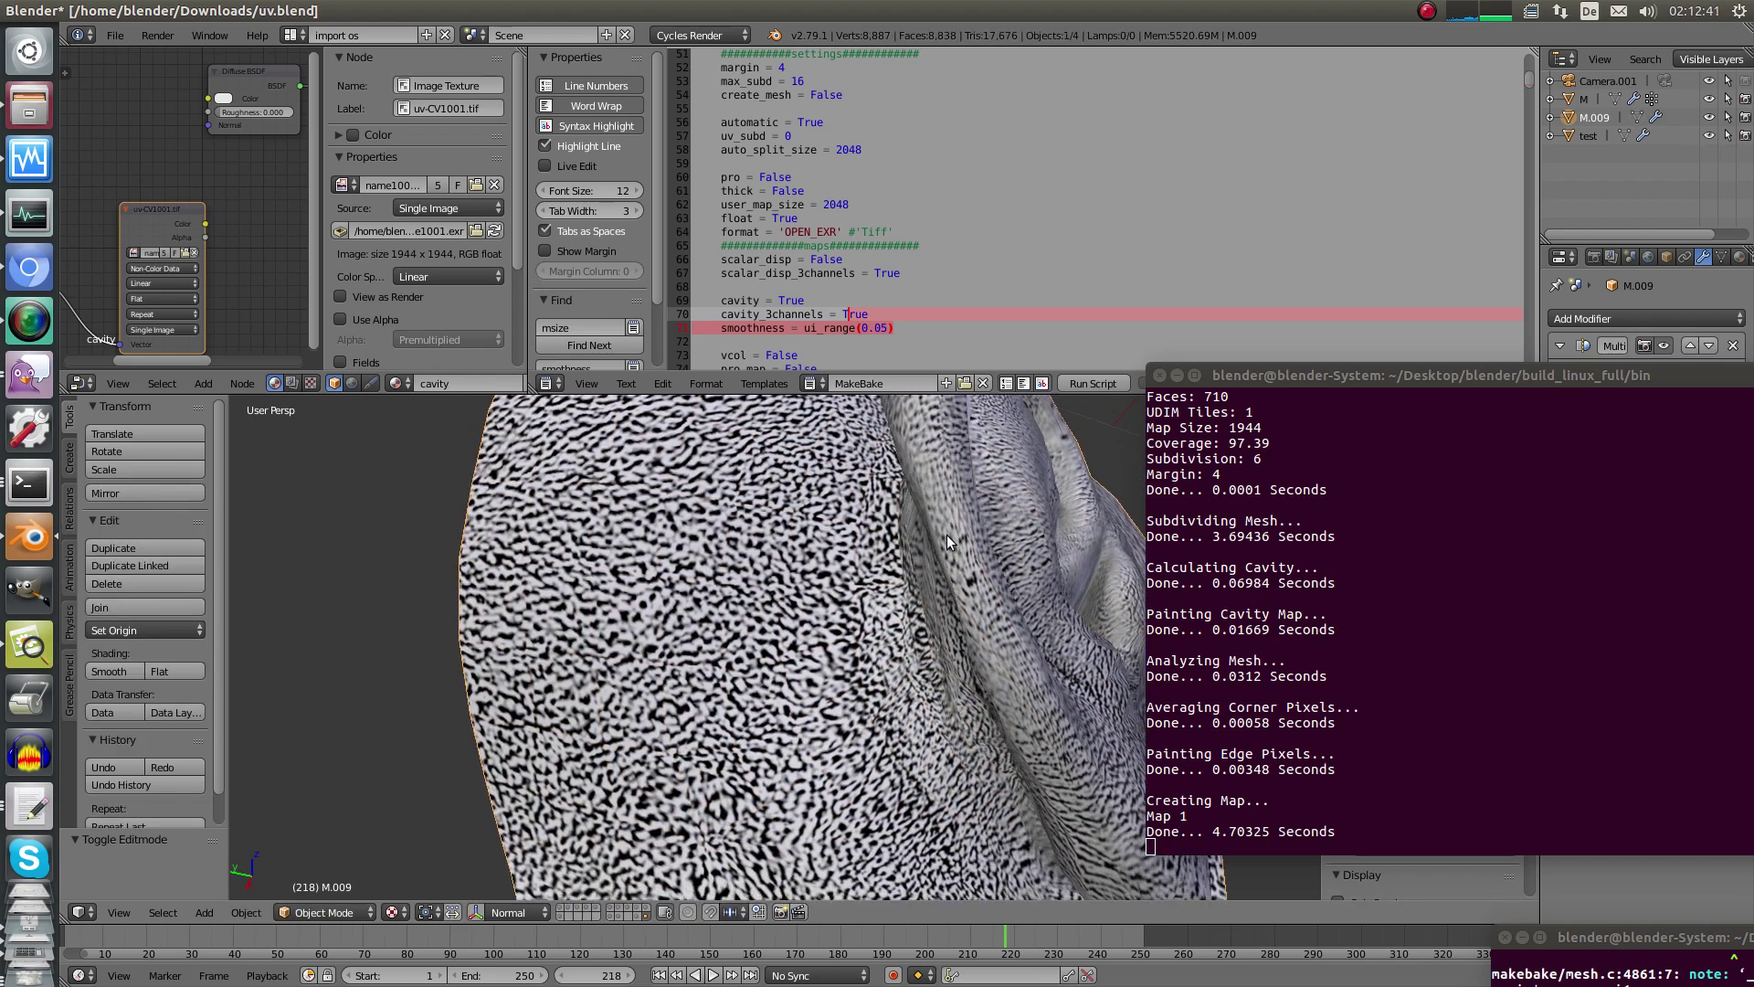
{"action": "scroll", "coordinate": [848, 633], "scroll_direction": "up", "scroll_amount": 3}
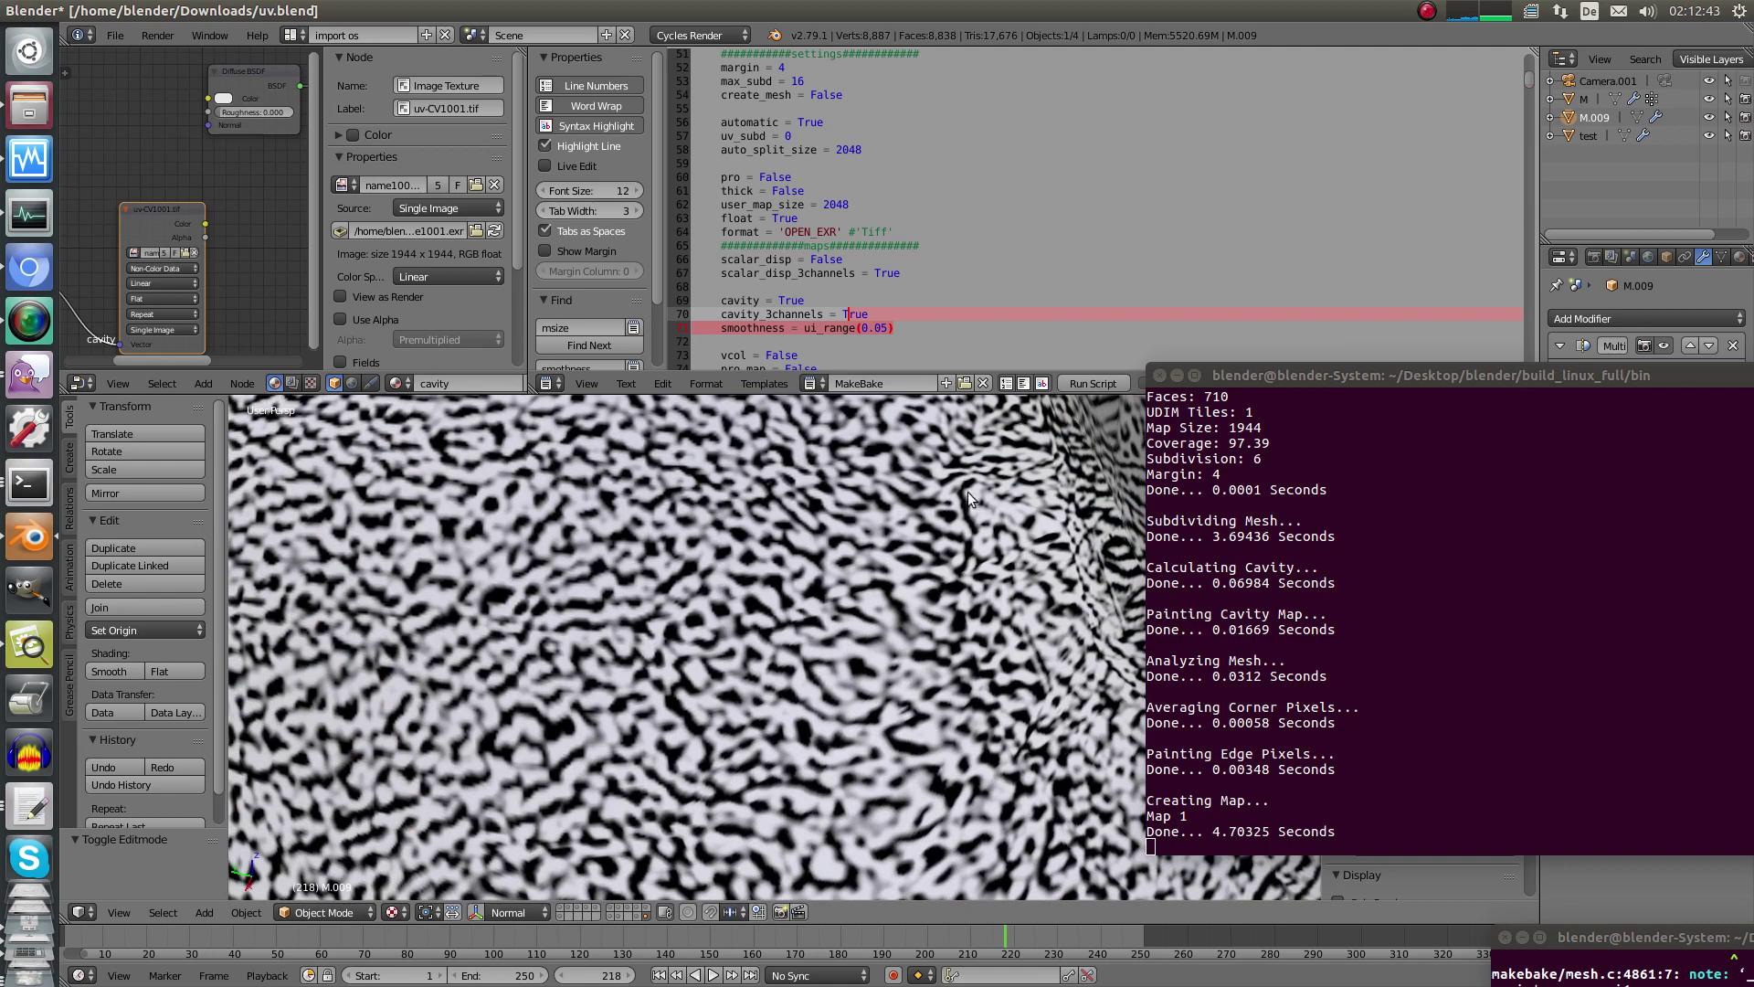
Set the smoothness value in the MakeBake script to 0.2 and run the script to rebake the ear's cavity map.
{"action": "middle_click_drag", "start_coordinate": [968, 491], "coordinate": [811, 583]}
{"action": "scroll", "coordinate": [831, 622], "scroll_direction": "down", "scroll_amount": 6}
{"action": "key", "text": "Up"}
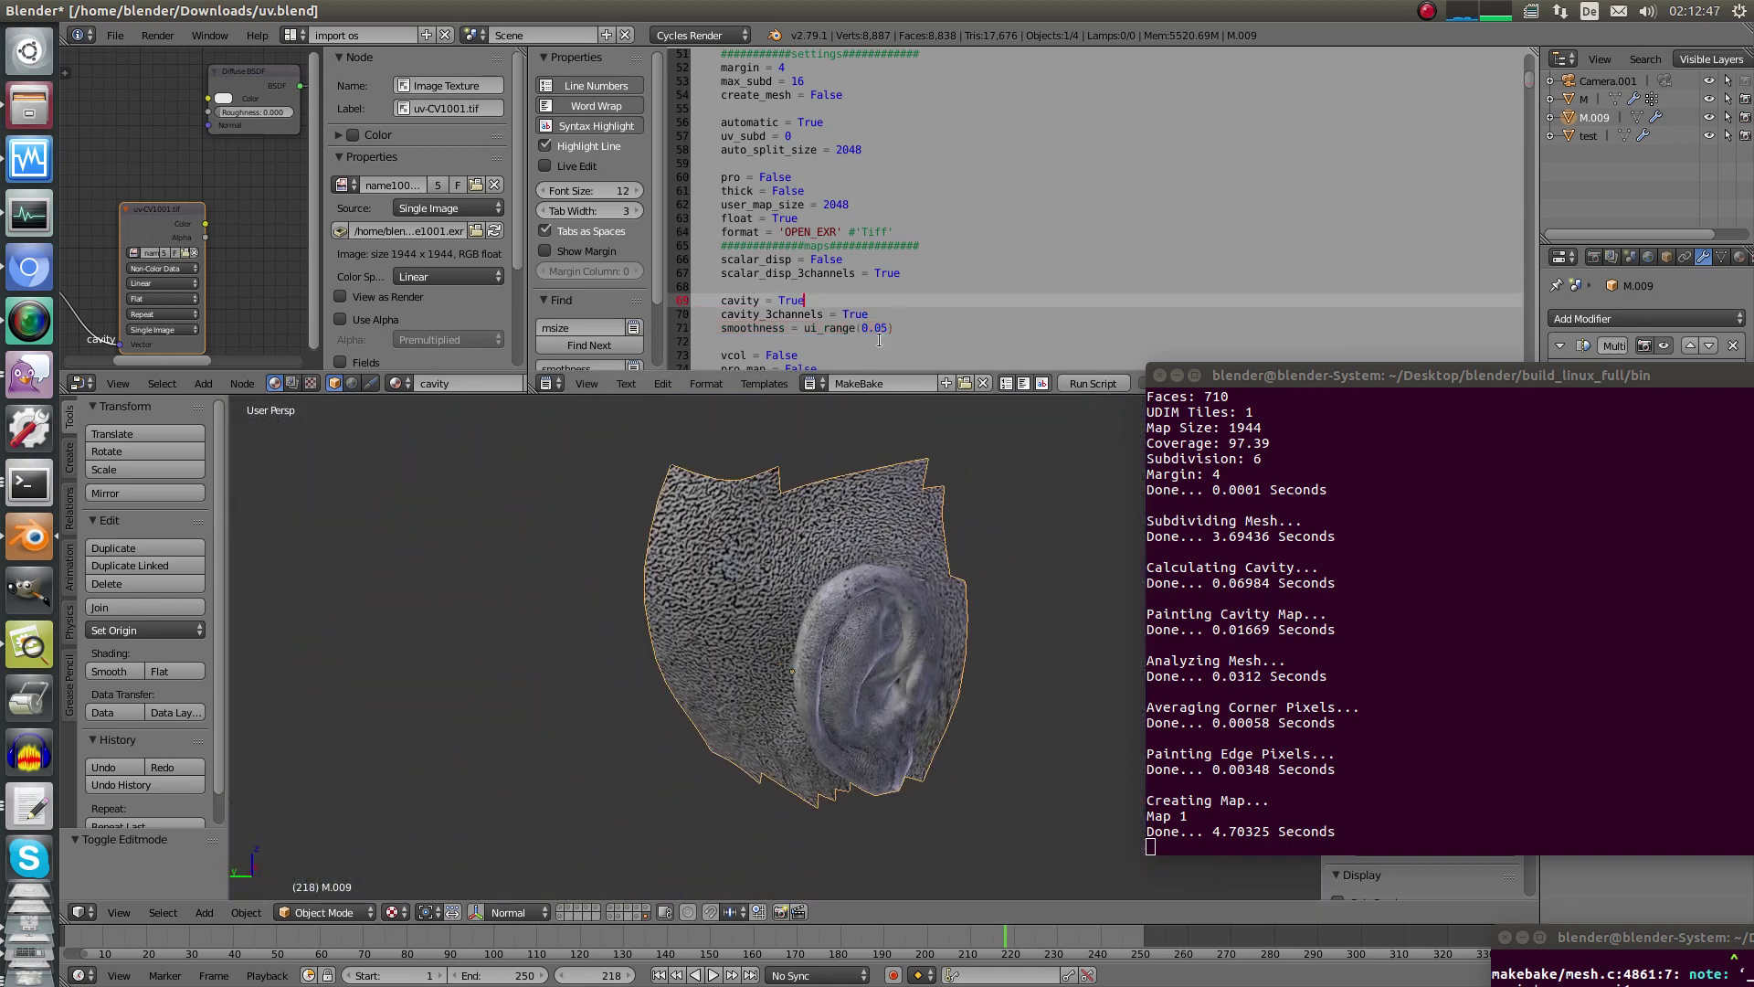
{"action": "left_click", "coordinate": [887, 328]}
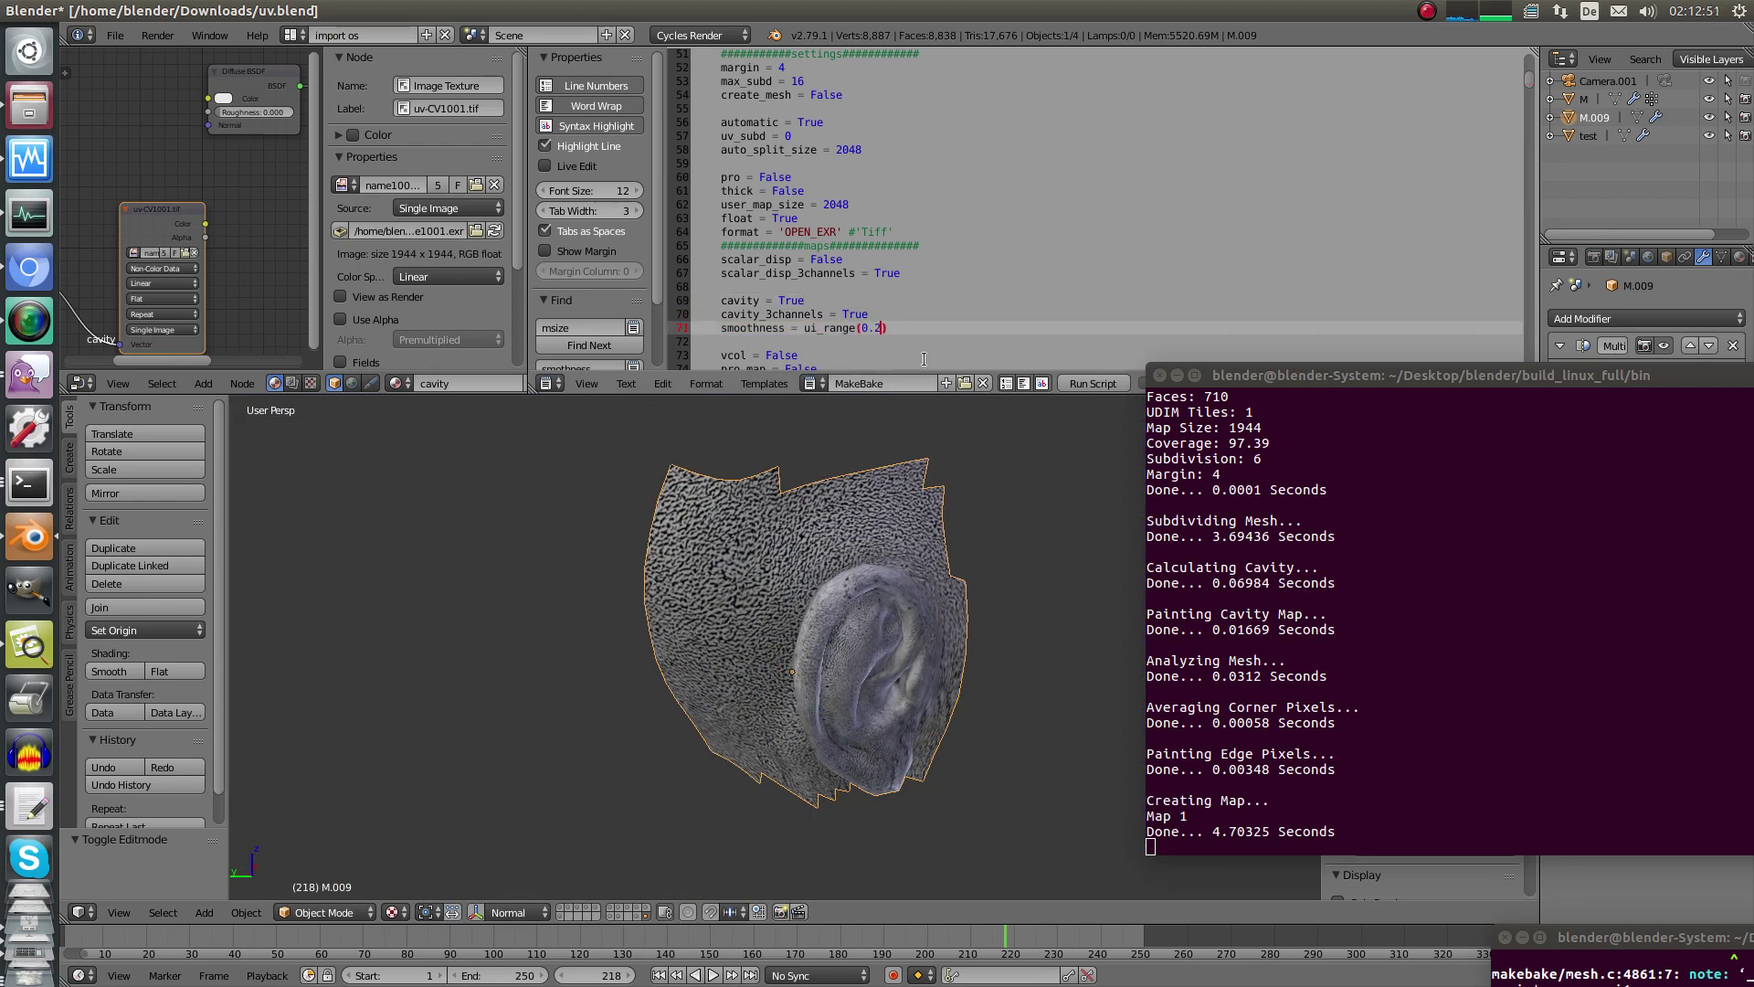
{"action": "left_click_drag", "start_coordinate": [1263, 386], "coordinate": [1318, 454]}
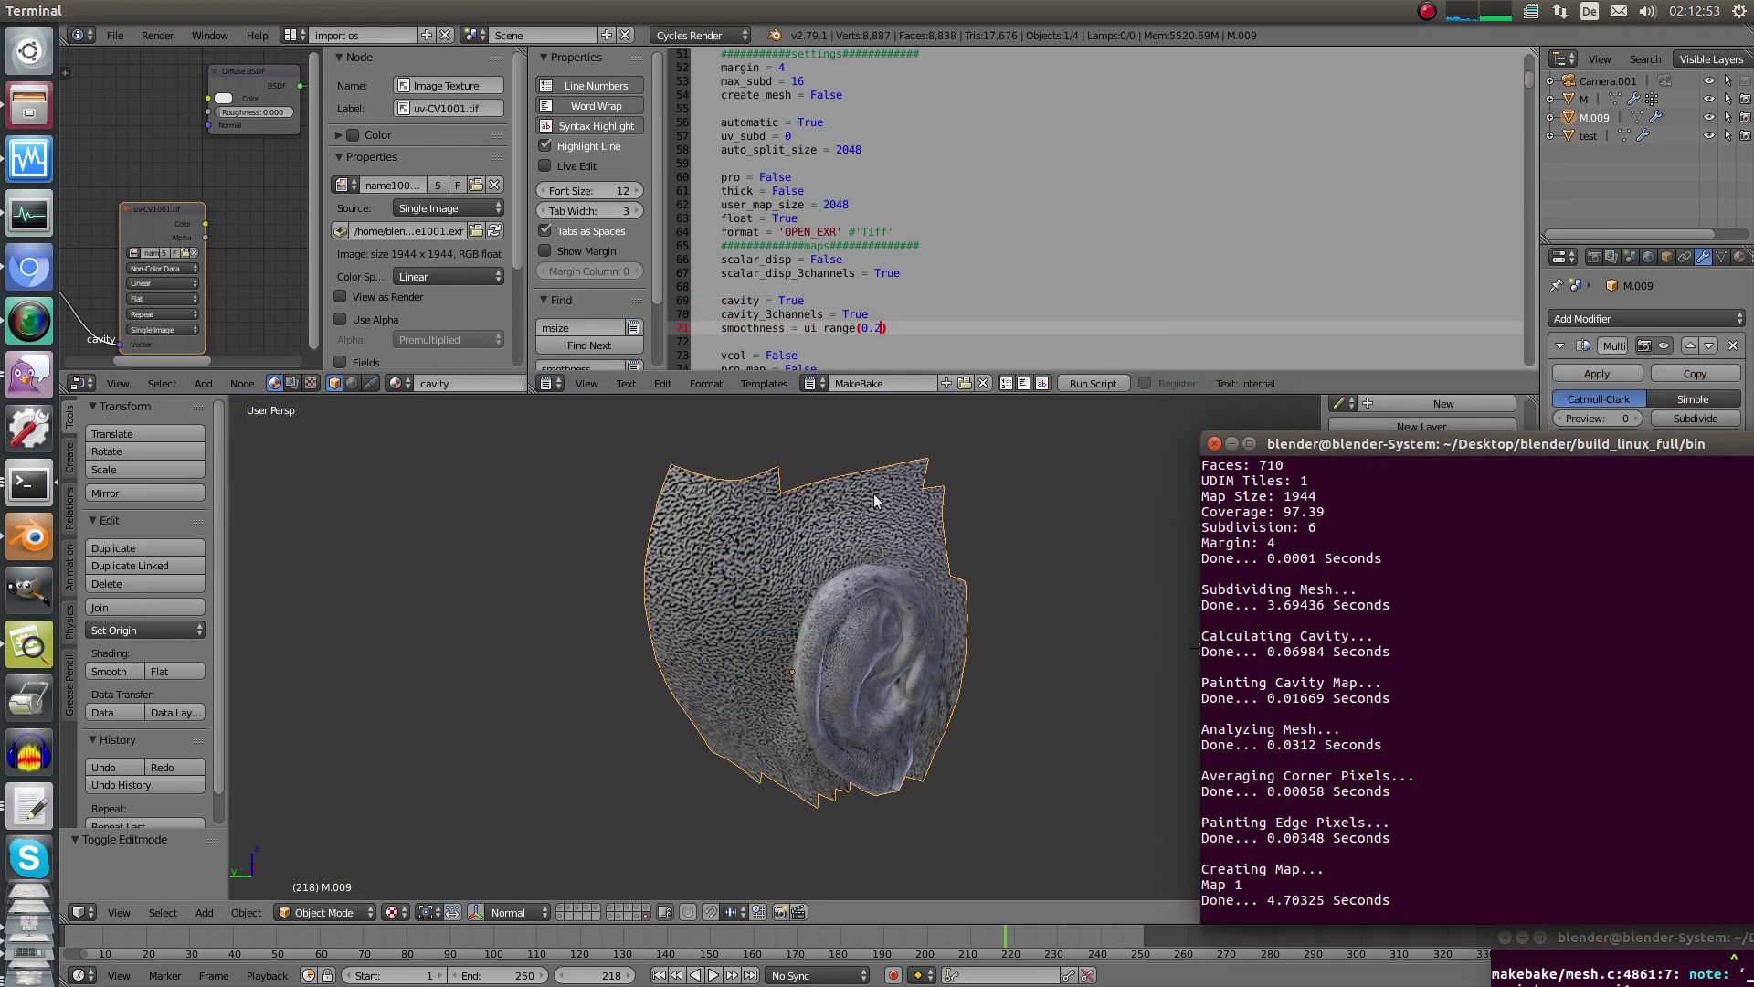
{"action": "mouse_move", "coordinate": [870, 537]}
{"action": "middle_mouse_down"}
{"action": "mouse_move", "coordinate": [874, 555]}
{"action": "mouse_move", "coordinate": [845, 572]}
{"action": "mouse_move", "coordinate": [901, 542]}
{"action": "middle_mouse_up"}
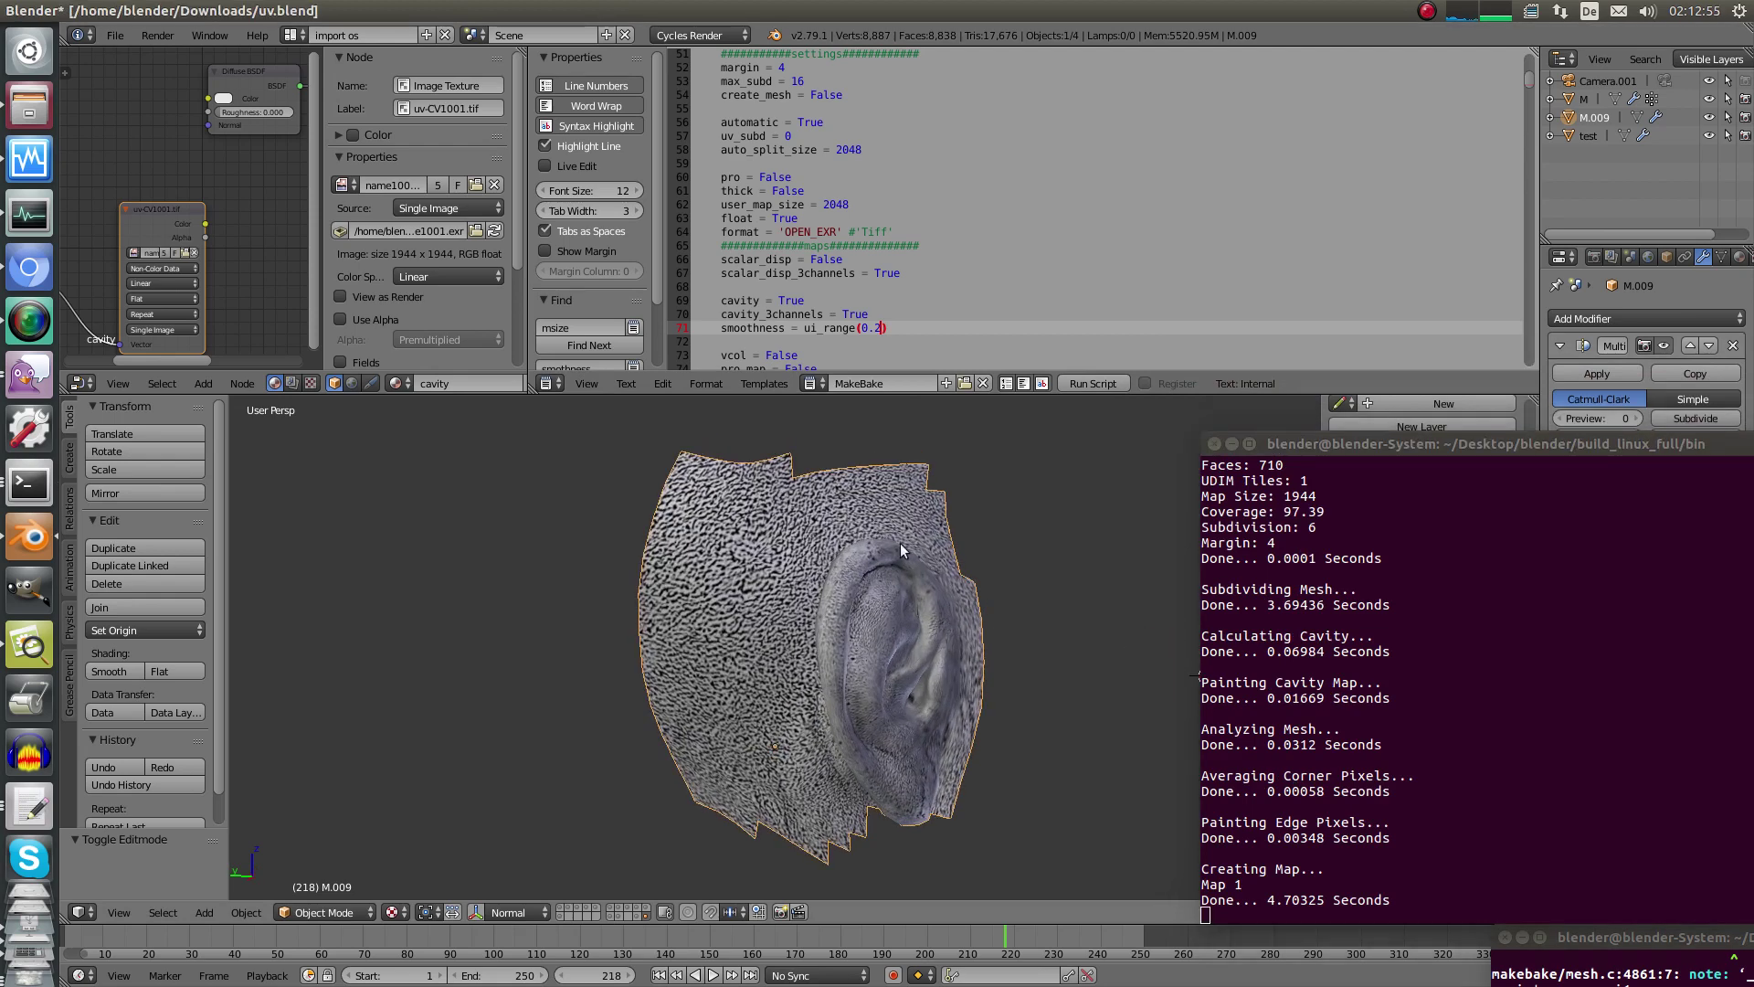
{"action": "left_click", "coordinate": [1099, 384]}
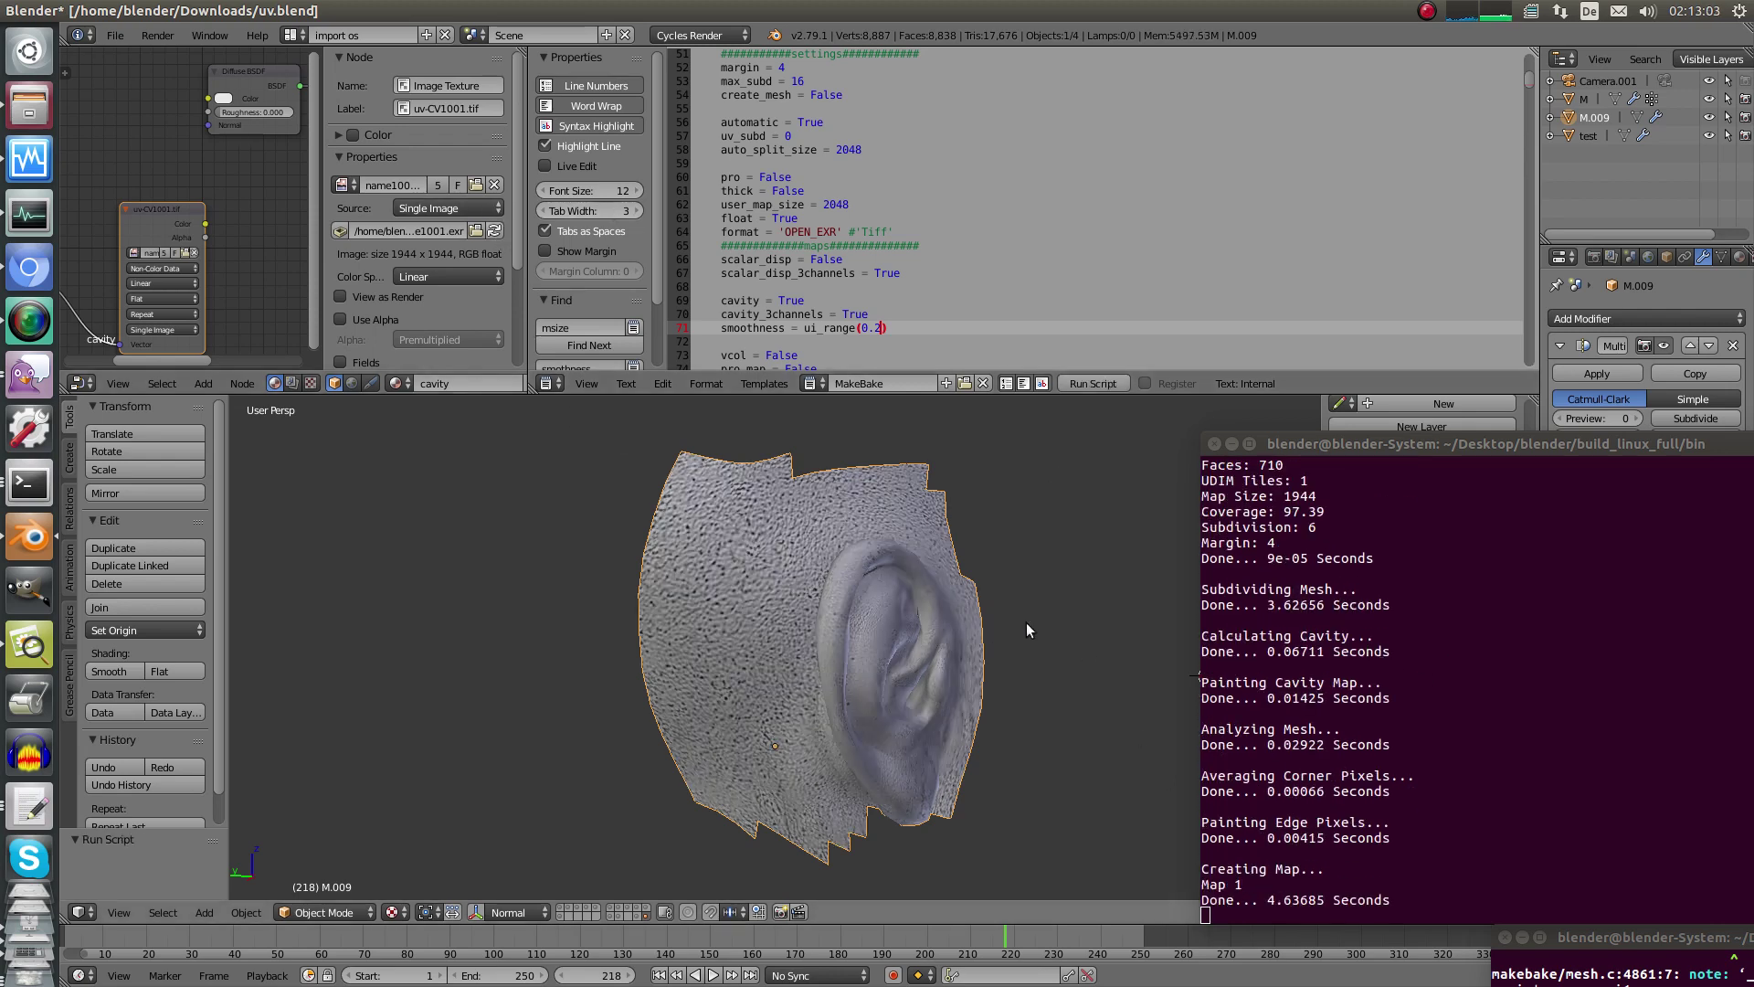
Inspect the rebaked ear, set the script's smoothness to 0.5, and bake the cavity map again.
{"action": "middle_click_drag", "start_coordinate": [1027, 622], "coordinate": [844, 567]}
{"action": "scroll", "coordinate": [828, 558], "scroll_direction": "up", "scroll_amount": 4}
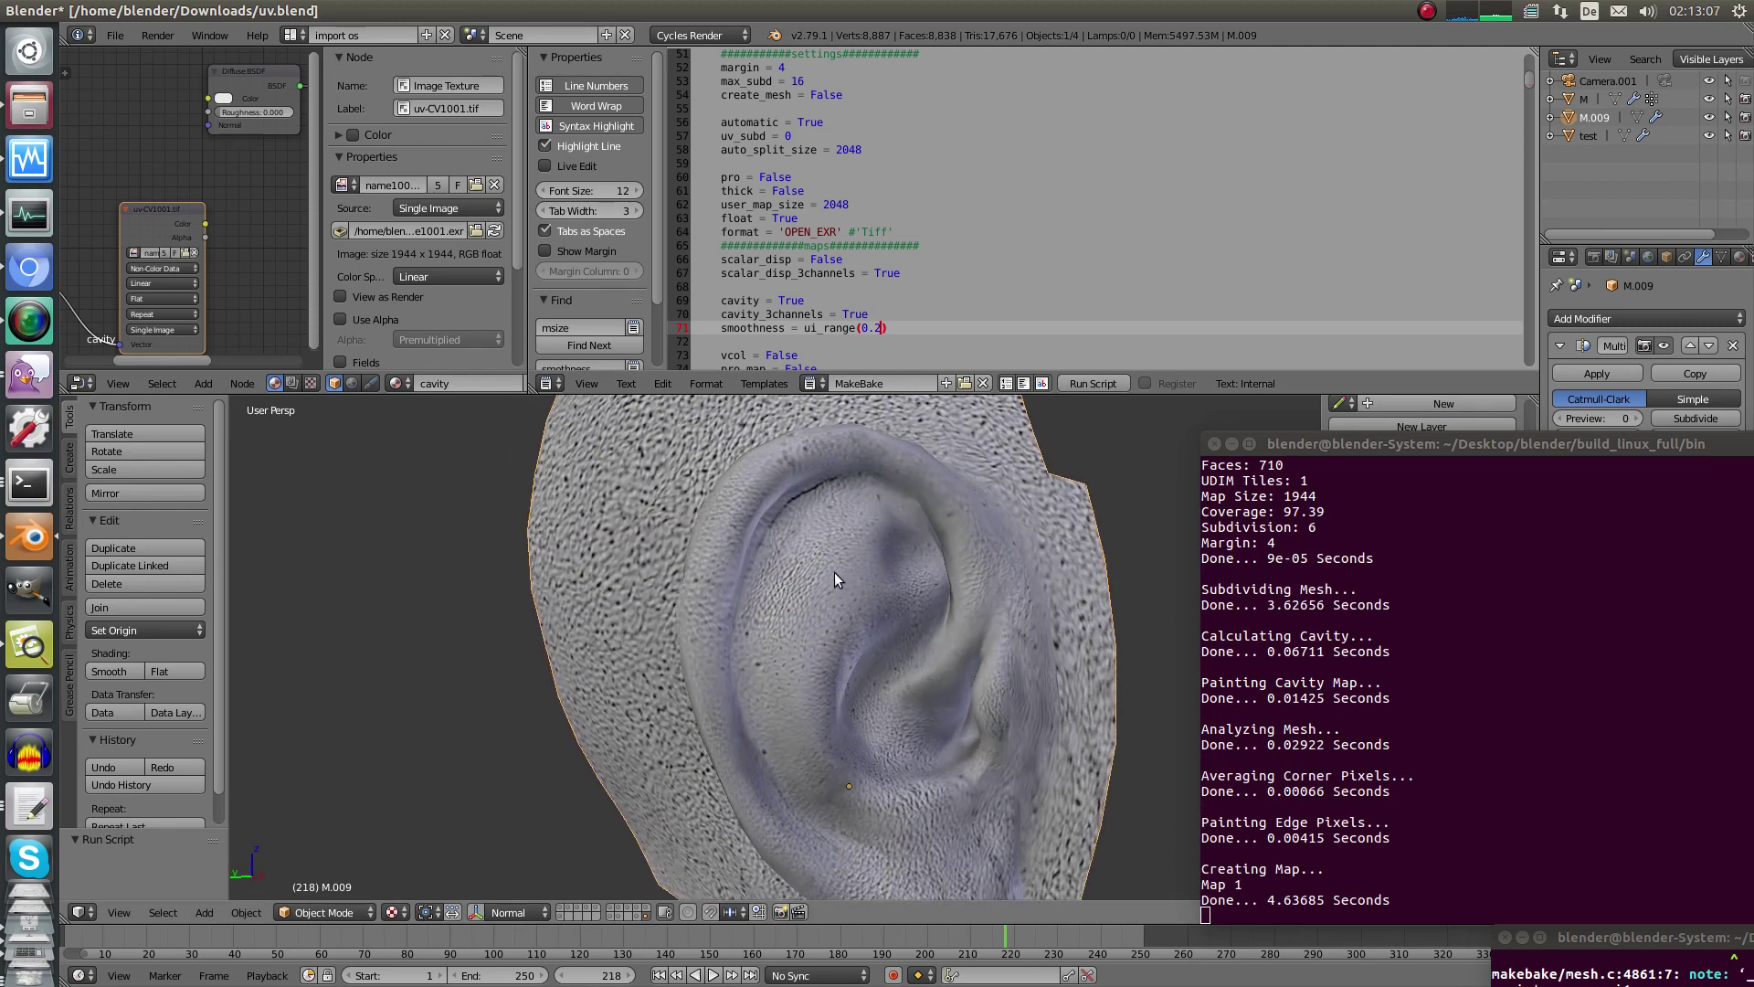
{"action": "middle_click_drag", "start_coordinate": [956, 601], "coordinate": [875, 326]}
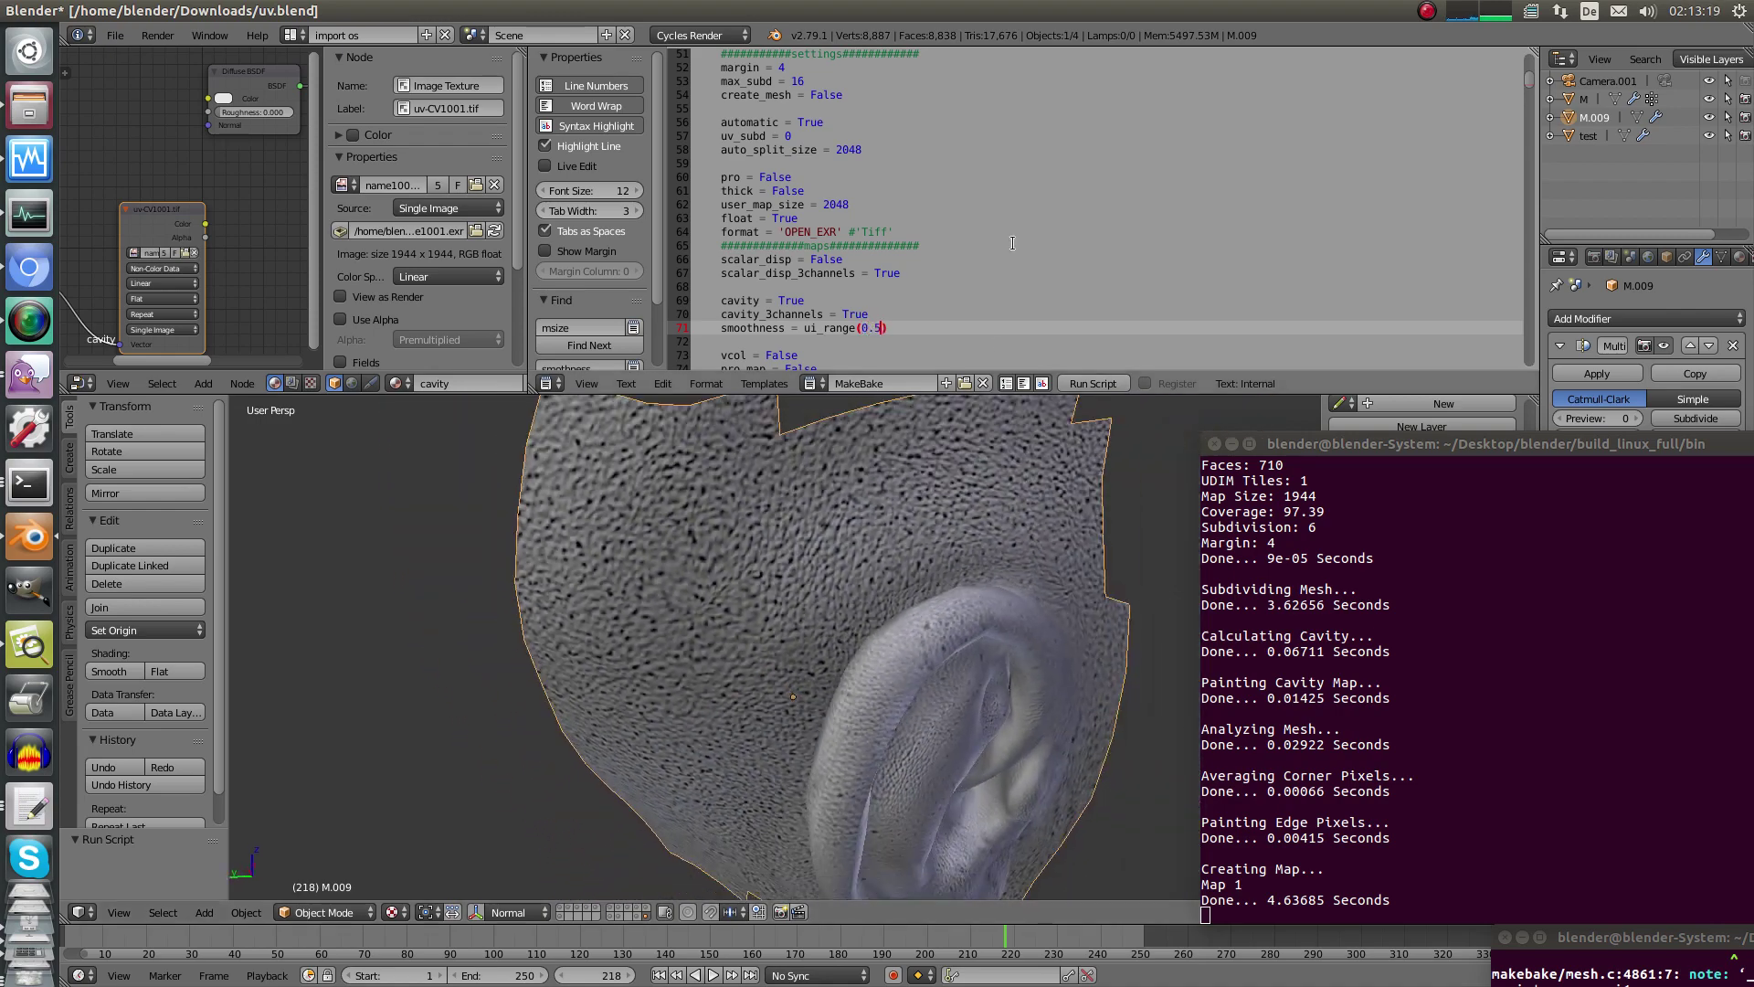
{"action": "scroll", "coordinate": [841, 616], "scroll_direction": "down", "scroll_amount": 3}
{"action": "middle_click_drag", "start_coordinate": [841, 616], "coordinate": [905, 549]}
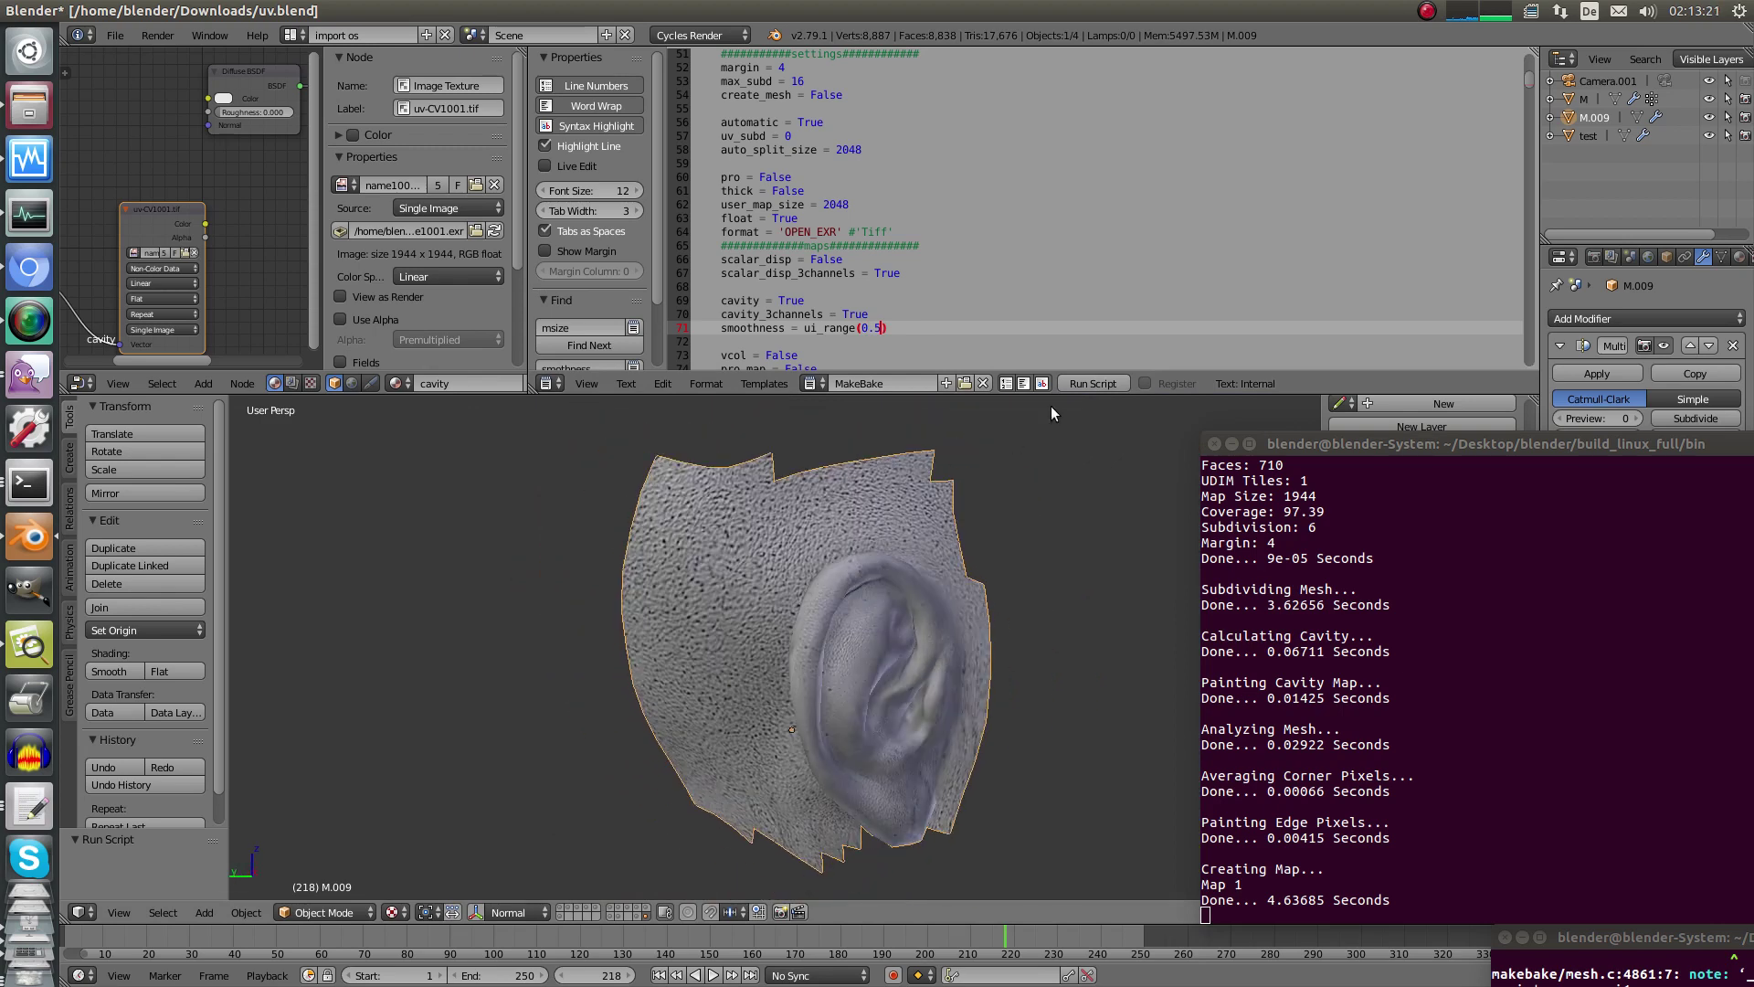
{"action": "left_click", "coordinate": [1095, 382]}
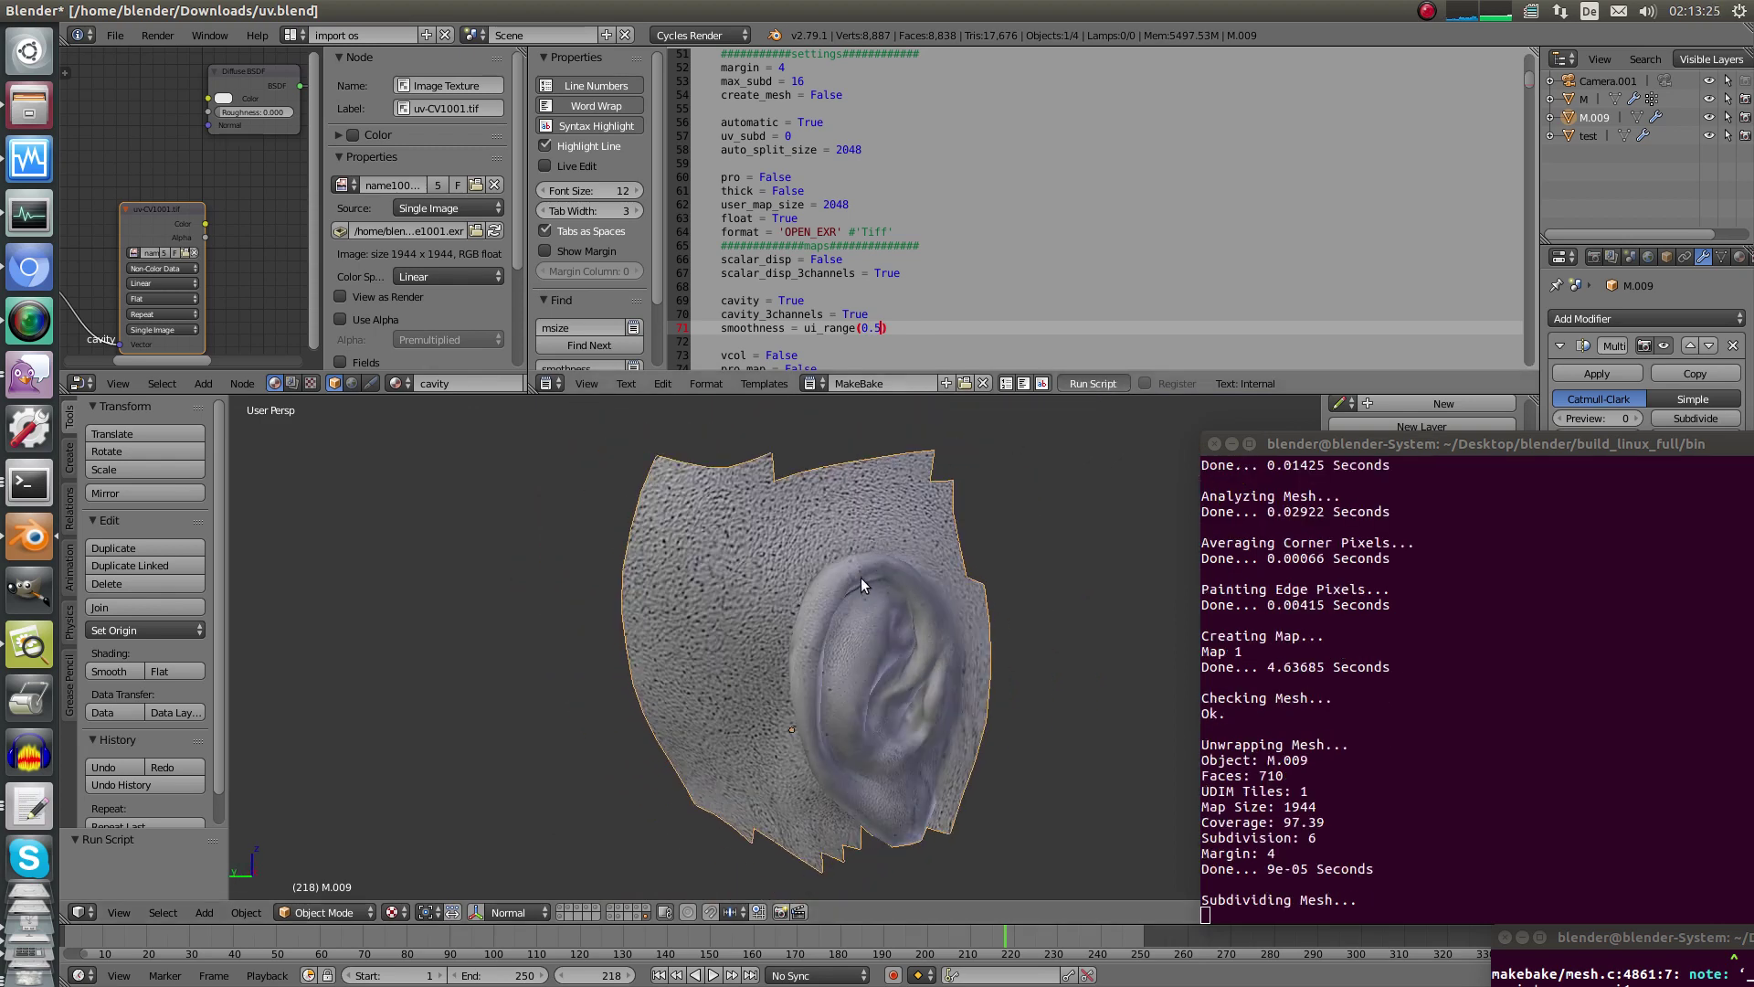
Highlight the mesh subdividing time in the bake log and examine the smoother cavity map on the ear.
{"action": "middle_click_drag", "start_coordinate": [861, 573], "coordinate": [905, 603]}
{"action": "left_click_drag", "start_coordinate": [1393, 606], "coordinate": [1197, 573]}
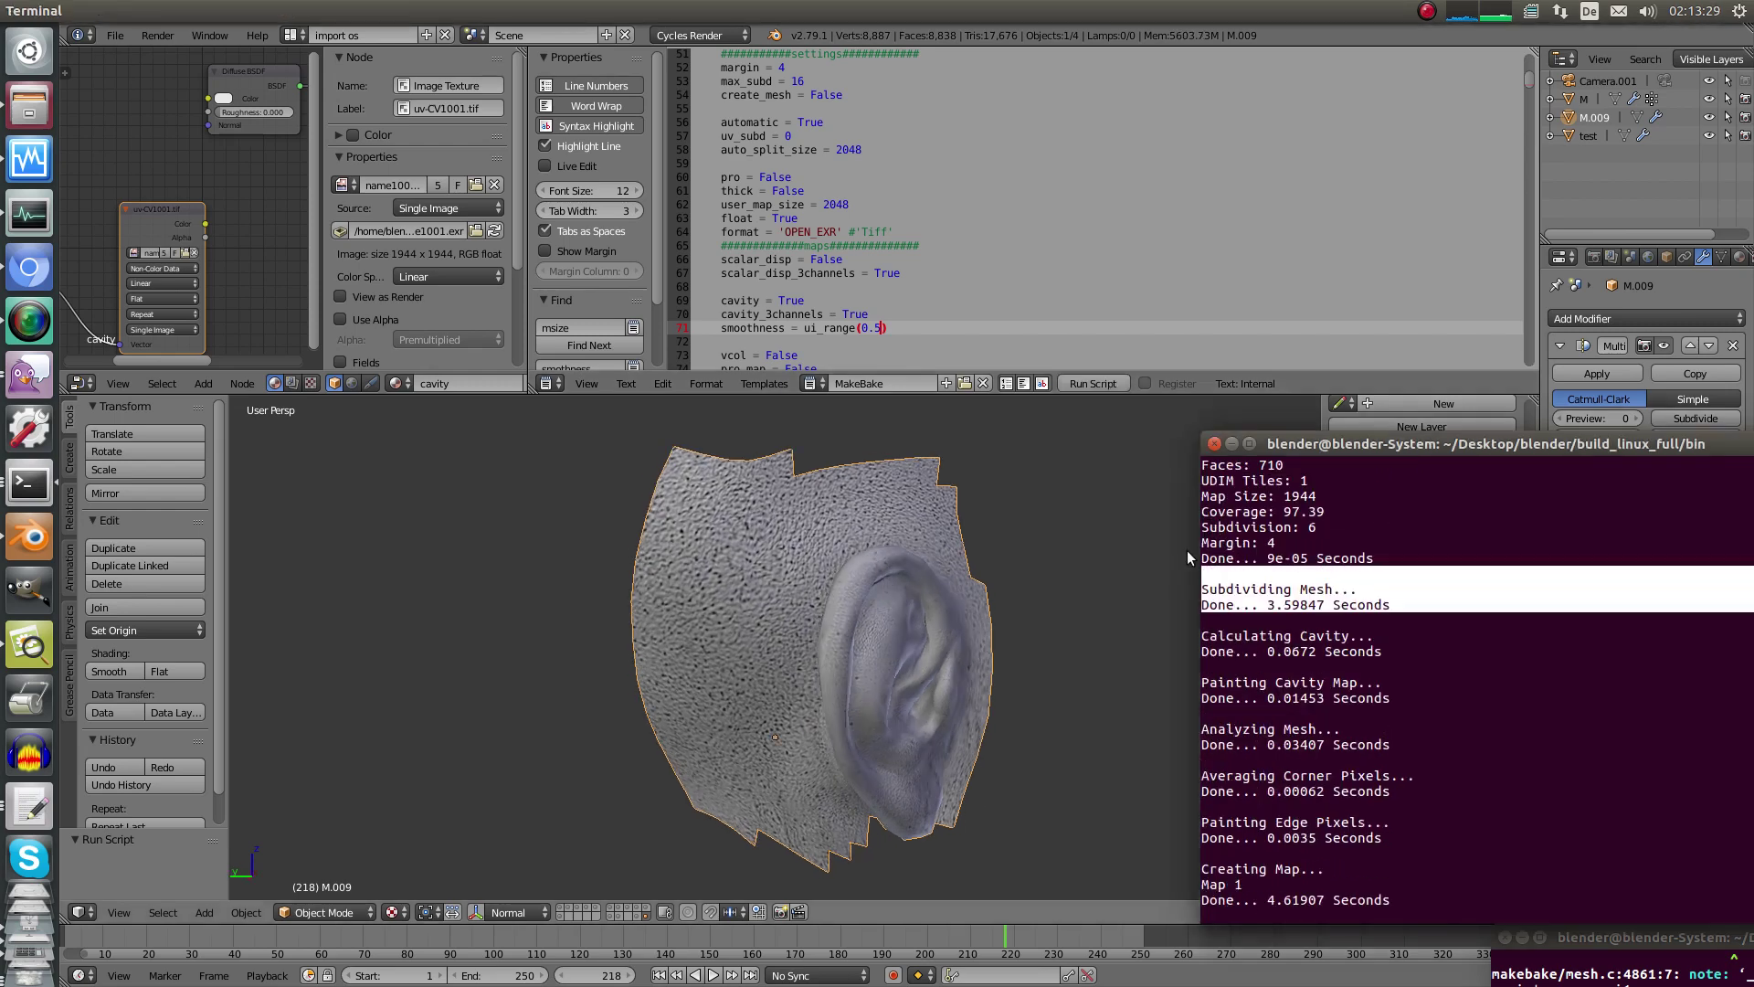
{"action": "middle_click_drag", "start_coordinate": [874, 558], "coordinate": [841, 614]}
Put the ear patch into Sculpt Mode and switch the viewport to solid shading.
{"action": "left_click", "coordinate": [343, 912]}
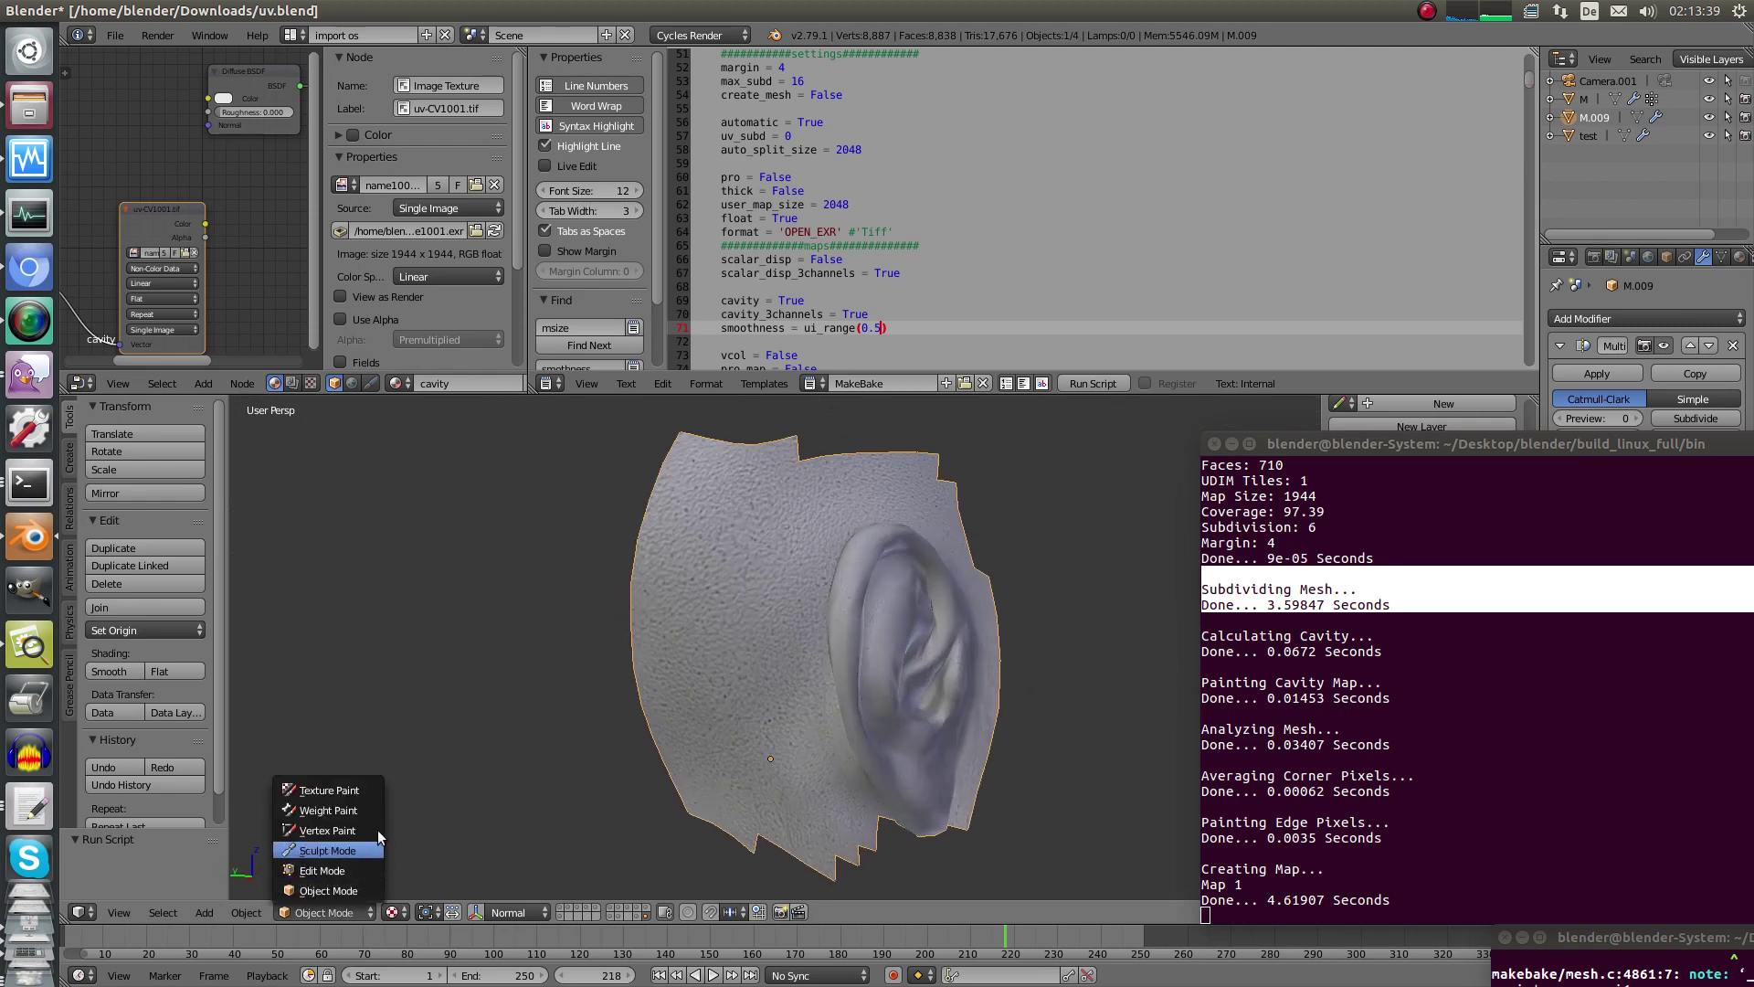
{"action": "scroll", "coordinate": [773, 596], "scroll_direction": "up", "scroll_amount": 2}
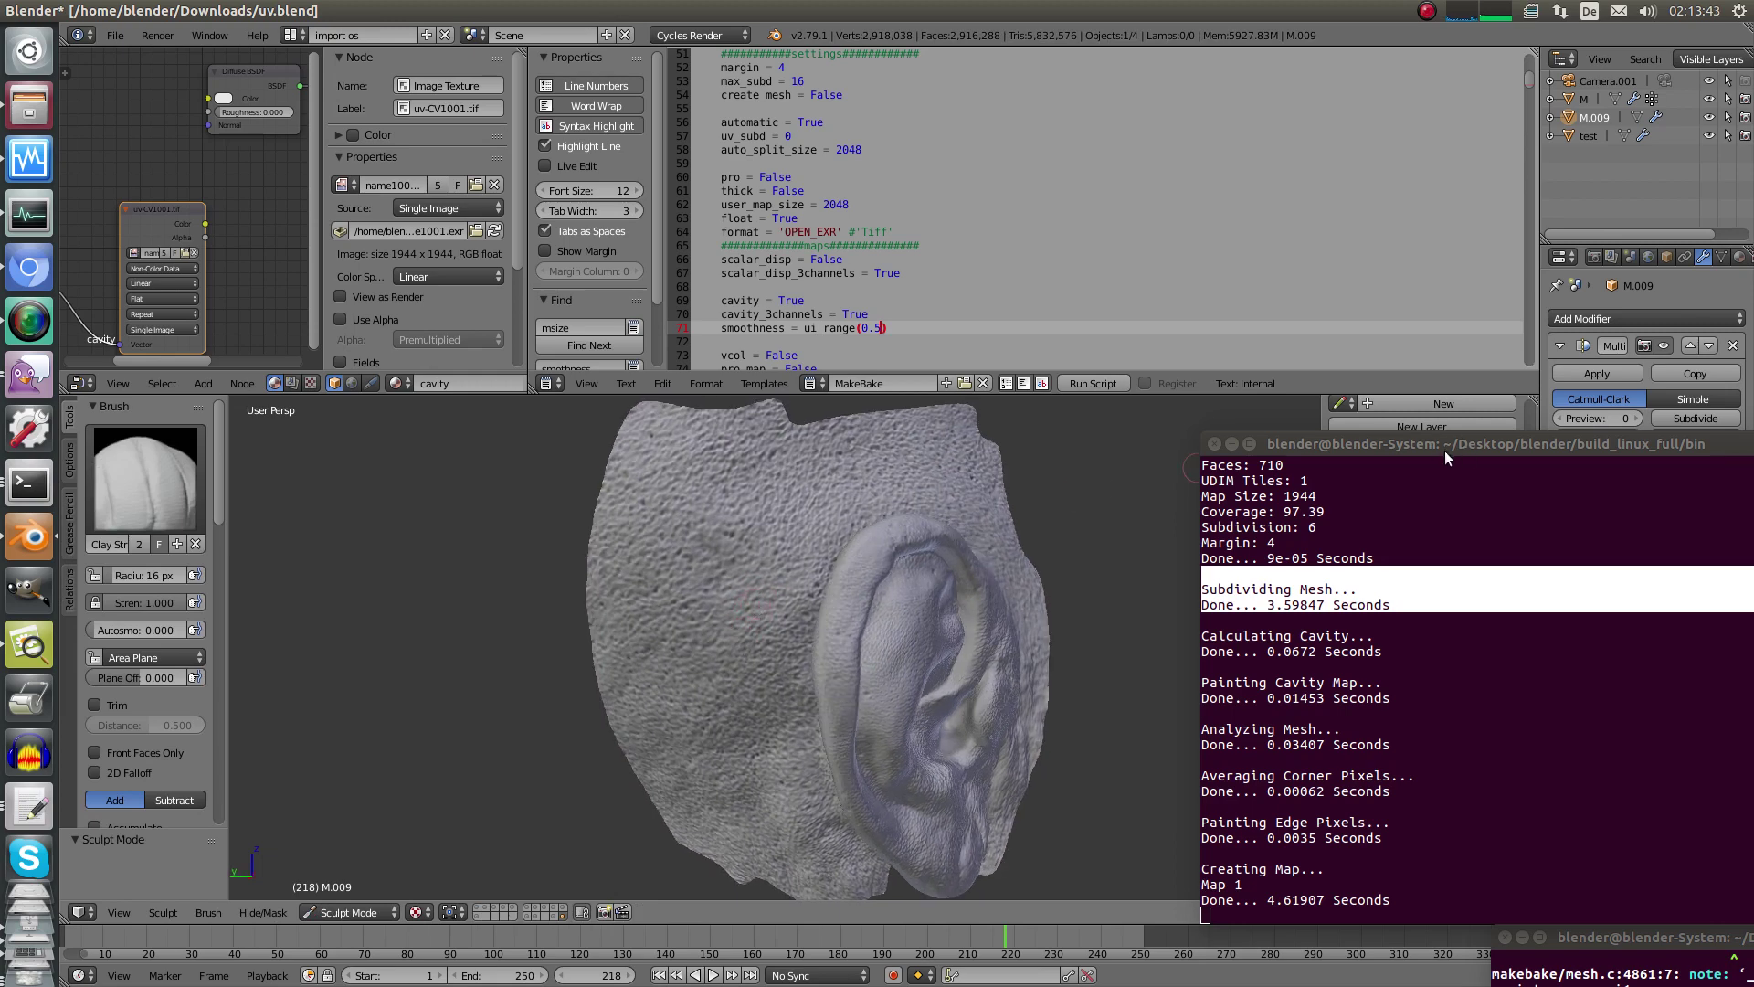
{"action": "left_click_drag", "start_coordinate": [1444, 451], "coordinate": [1415, 668]}
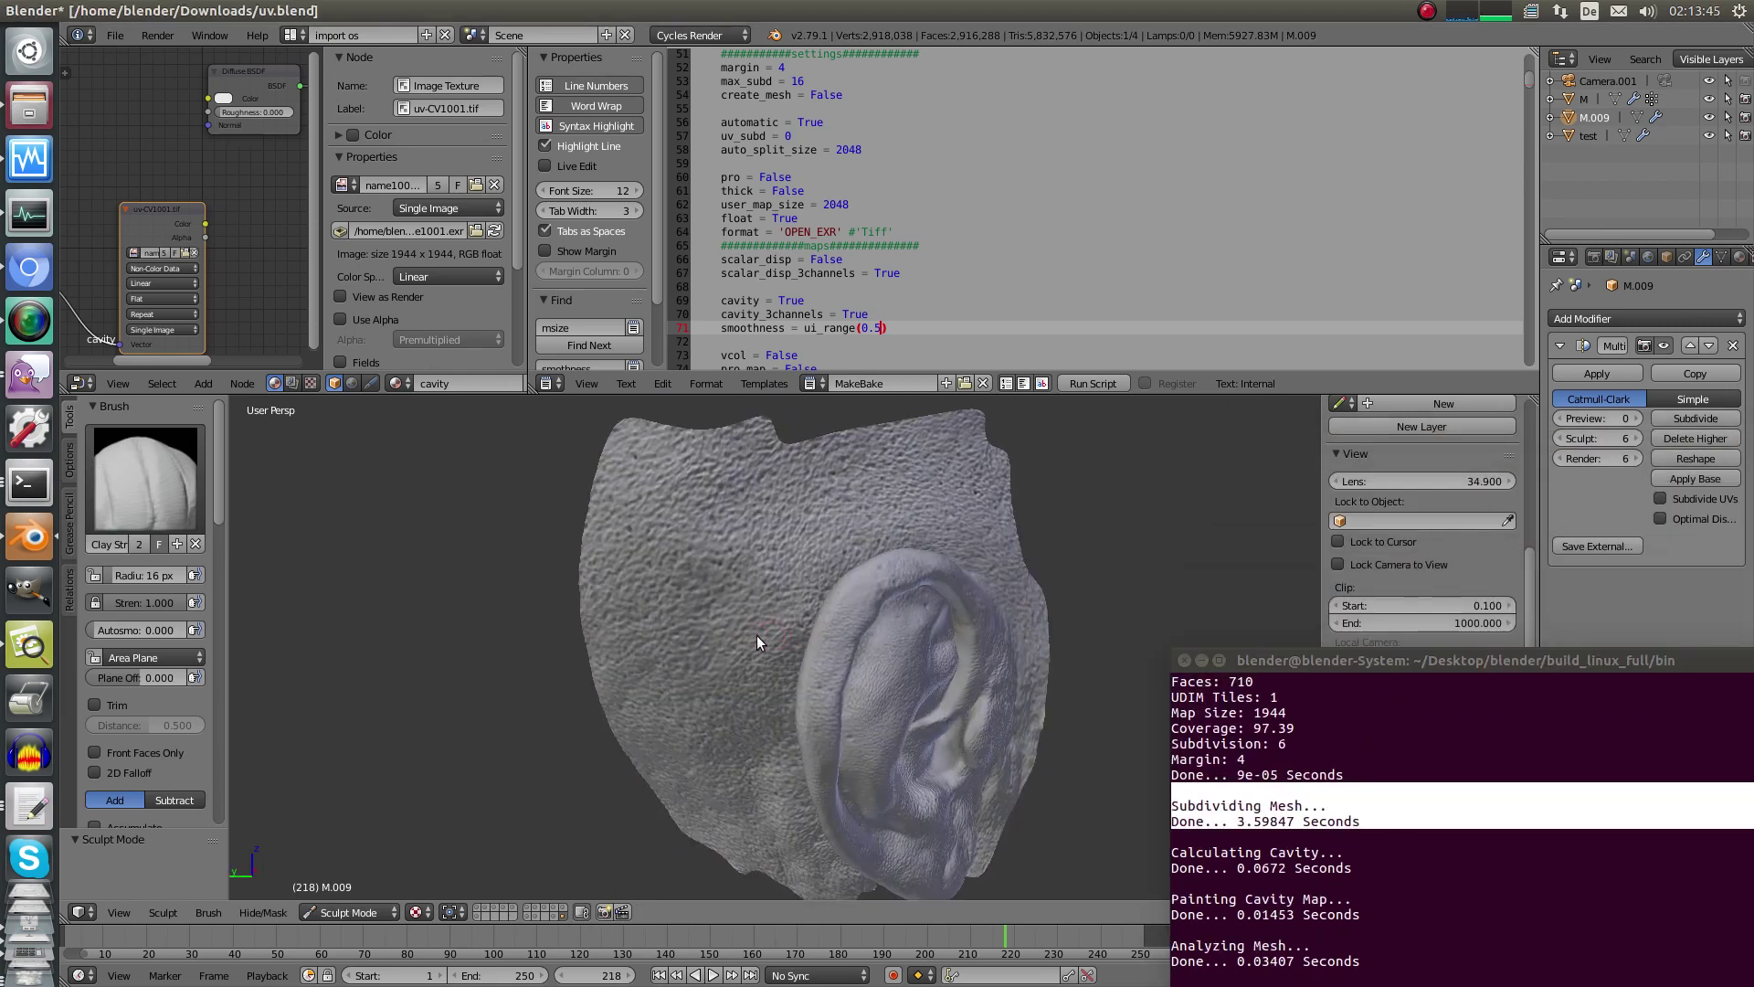
{"action": "middle_click_drag", "start_coordinate": [757, 634], "coordinate": [700, 634]}
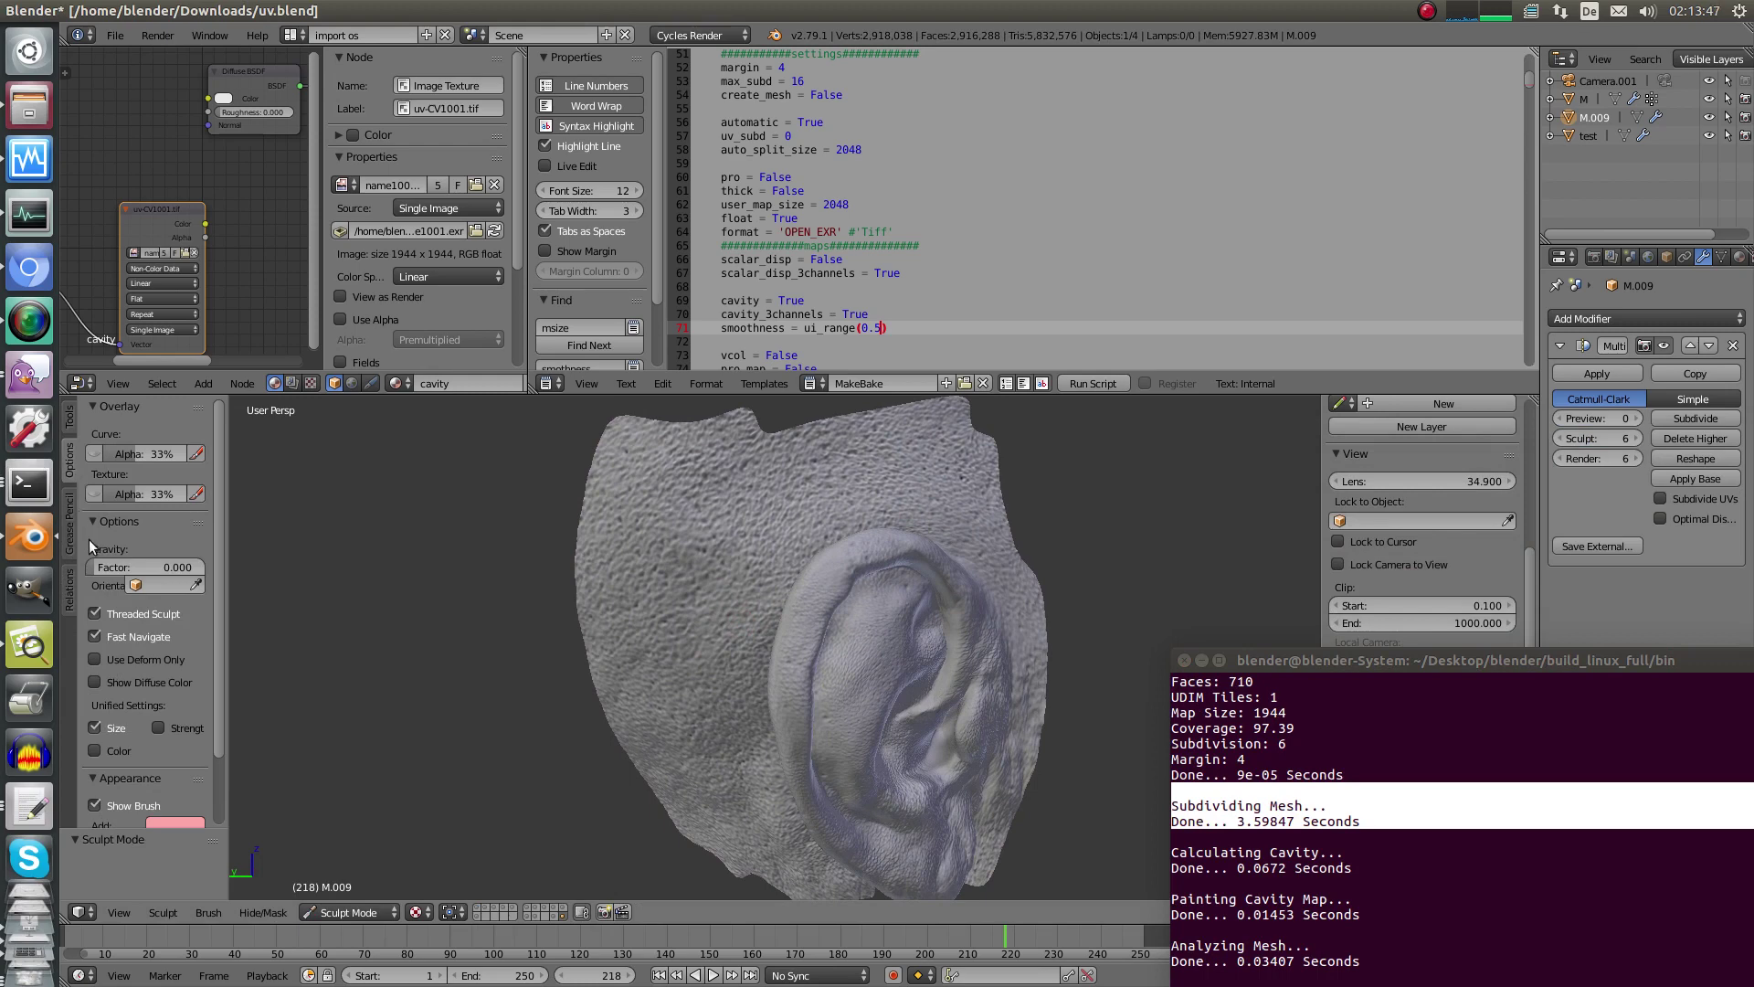
{"action": "mouse_move", "coordinate": [640, 644]}
{"action": "middle_mouse_down"}
{"action": "mouse_move", "coordinate": [945, 659]}
{"action": "mouse_move", "coordinate": [722, 678]}
{"action": "mouse_move", "coordinate": [736, 688]}
{"action": "mouse_move", "coordinate": [732, 673]}
{"action": "middle_mouse_up"}
{"action": "key", "text": "z"}
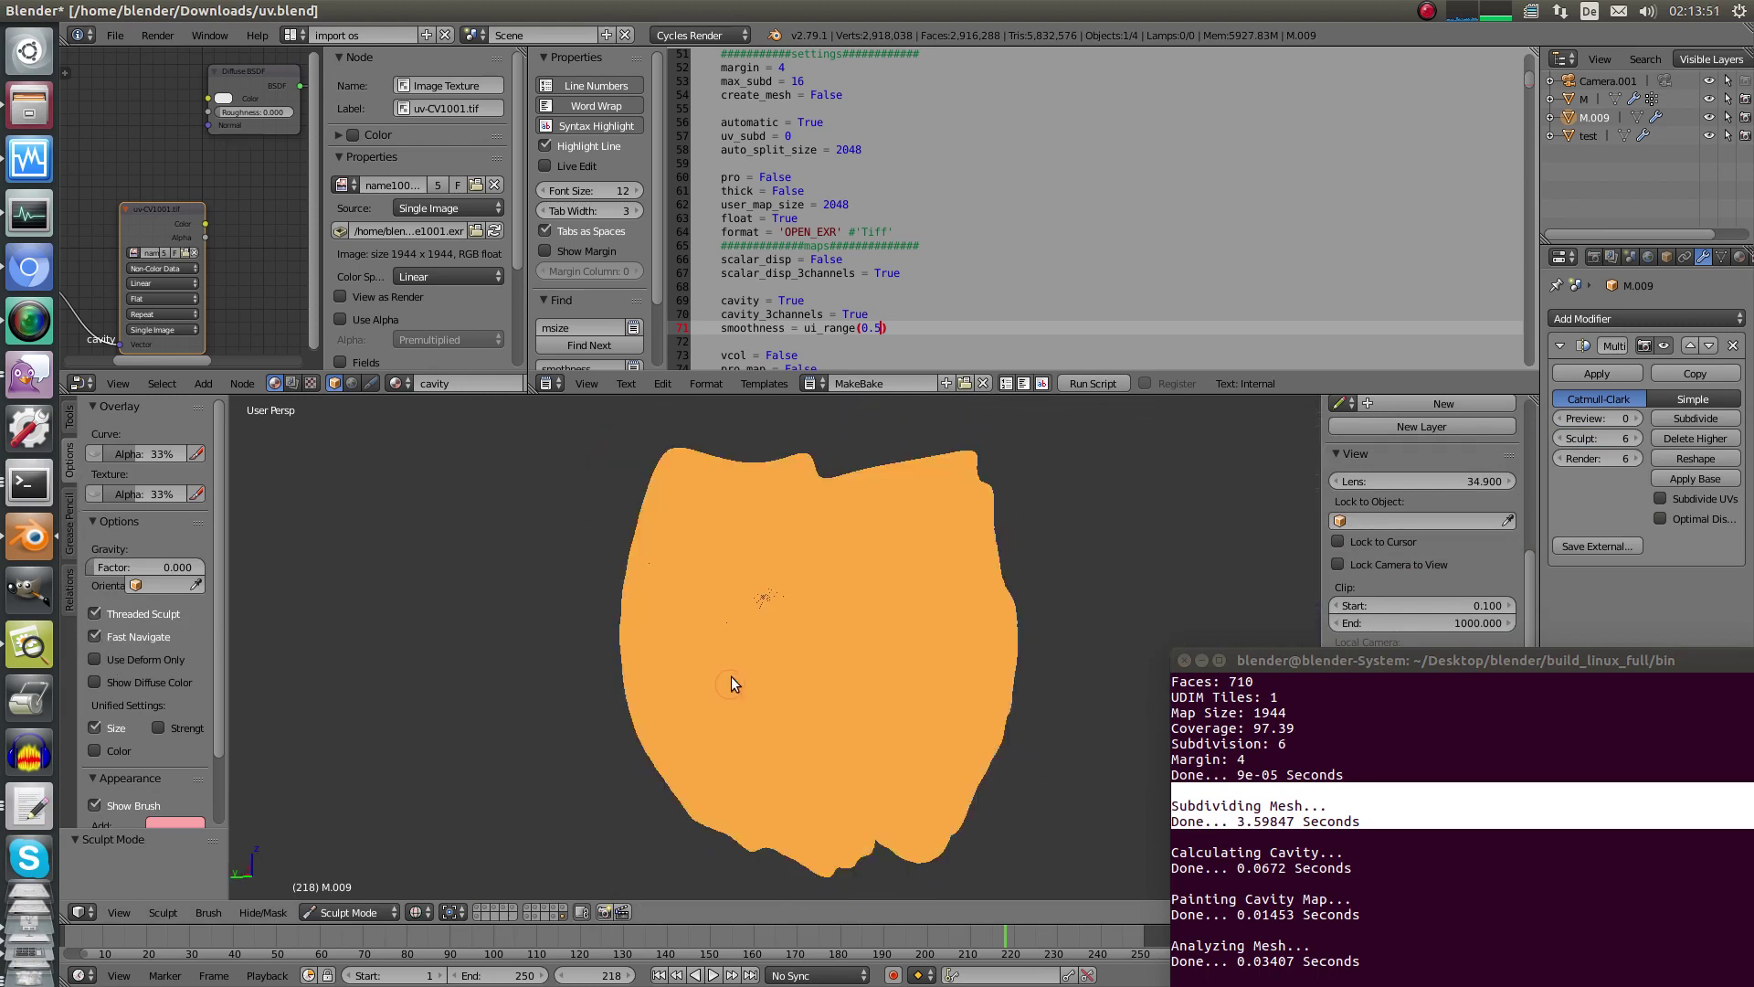
{"action": "scroll", "coordinate": [743, 656], "scroll_direction": "up", "scroll_amount": 1}
{"action": "key", "text": "z"}
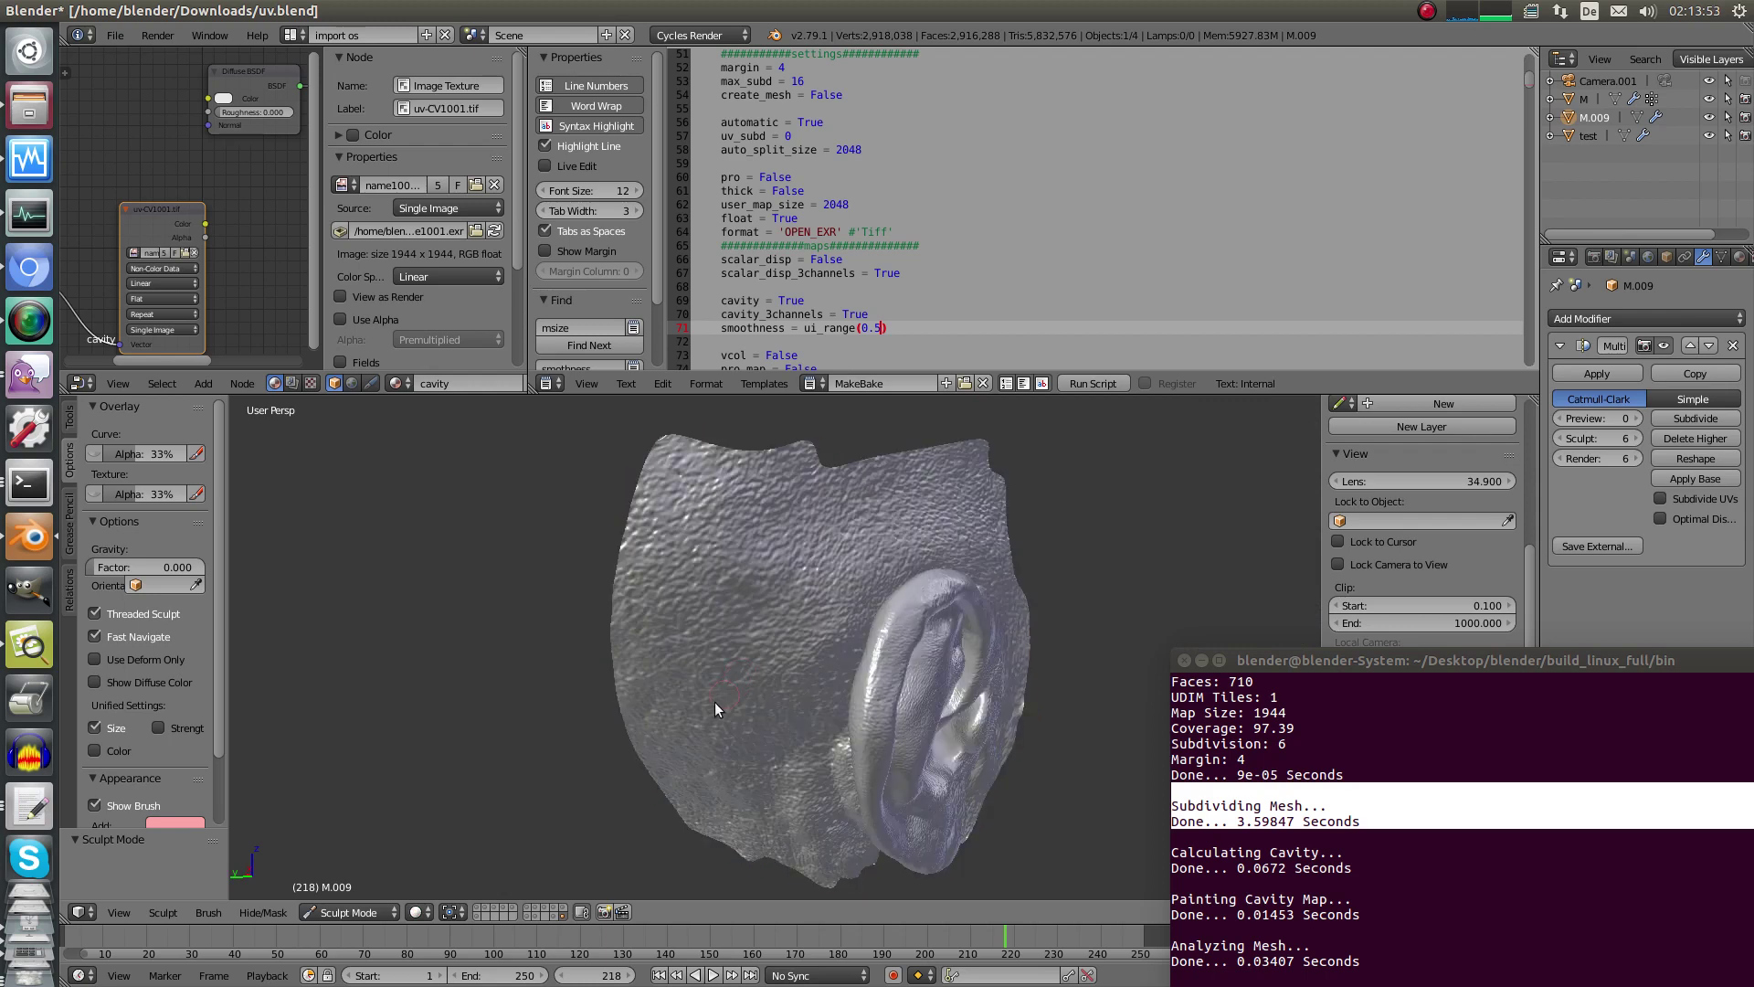
Sculpt rough back-and-forth strokes with the Clay Strips brush on the skin beside the ear.
{"action": "scroll", "coordinate": [714, 701], "scroll_direction": "down", "scroll_amount": 4}
{"action": "mouse_move", "coordinate": [715, 702]}
{"action": "middle_mouse_down"}
{"action": "mouse_move", "coordinate": [786, 601]}
{"action": "mouse_move", "coordinate": [703, 672]}
{"action": "mouse_move", "coordinate": [764, 692]}
{"action": "middle_mouse_up"}
{"action": "scroll", "coordinate": [764, 693], "scroll_direction": "up", "scroll_amount": 2}
{"action": "scroll", "coordinate": [759, 687], "scroll_direction": "up", "scroll_amount": 3}
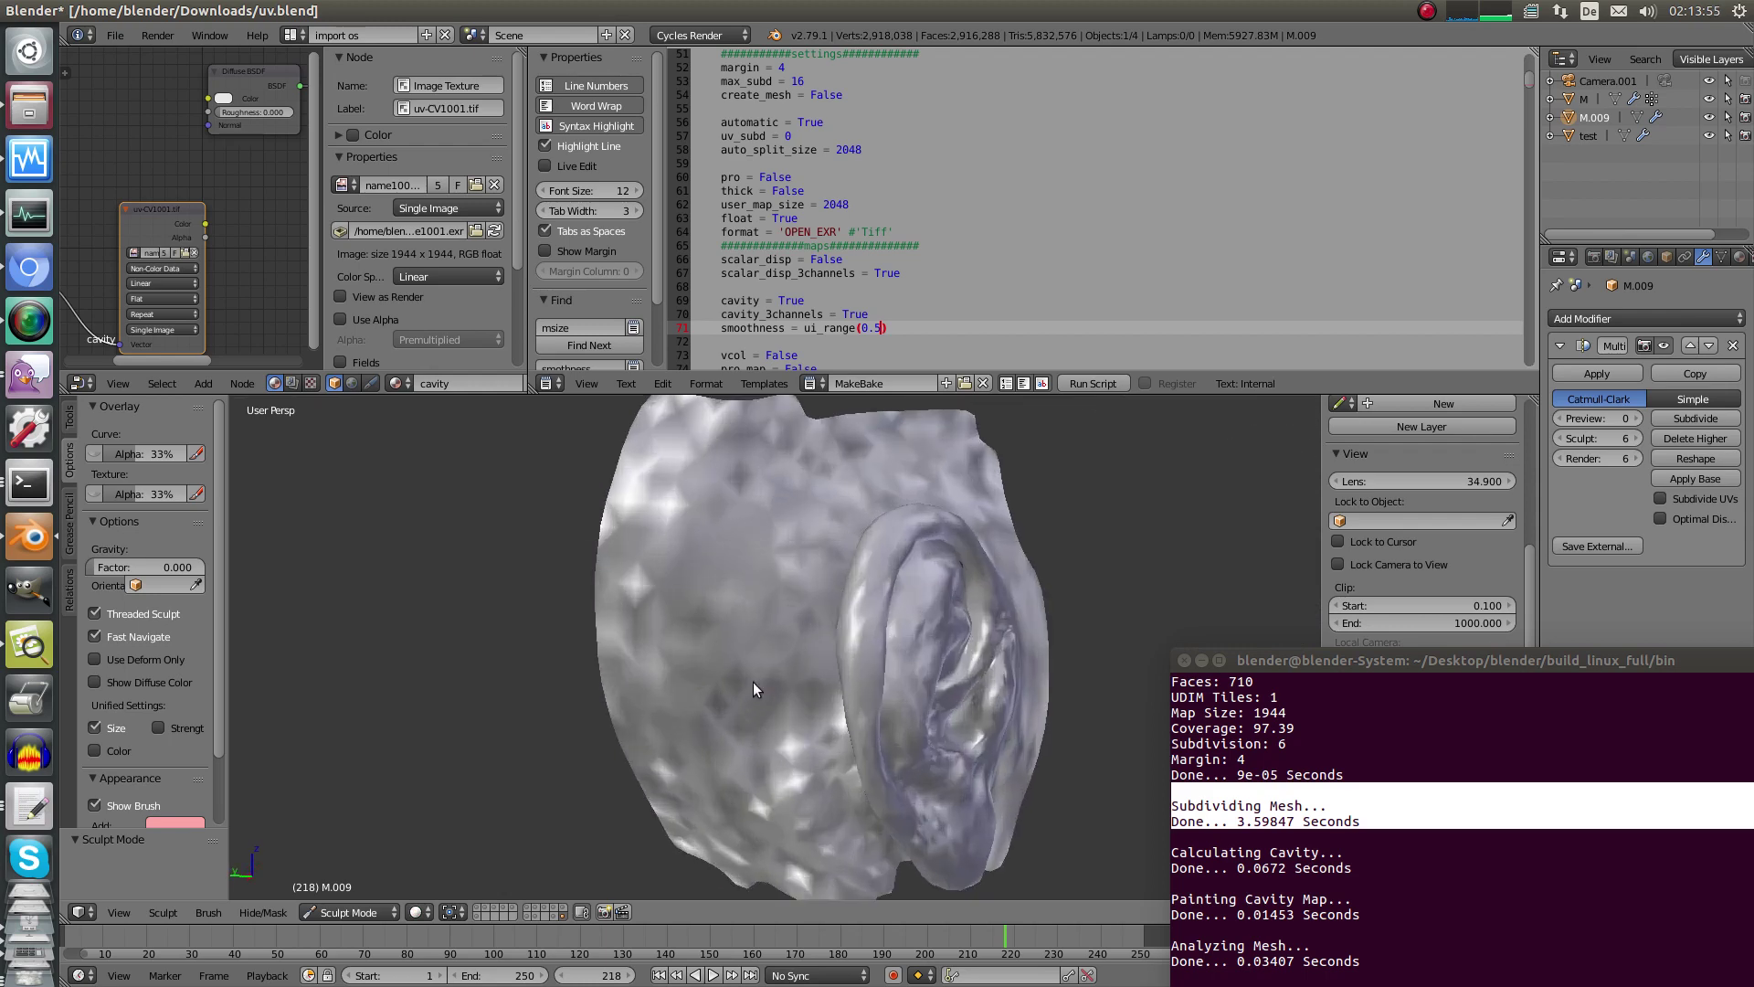
{"action": "mouse_move", "coordinate": [727, 565]}
{"action": "left_mouse_down"}
{"action": "mouse_move", "coordinate": [769, 589]}
{"action": "mouse_move", "coordinate": [760, 530]}
{"action": "mouse_move", "coordinate": [643, 539]}
{"action": "mouse_move", "coordinate": [698, 700]}
{"action": "left_mouse_up"}
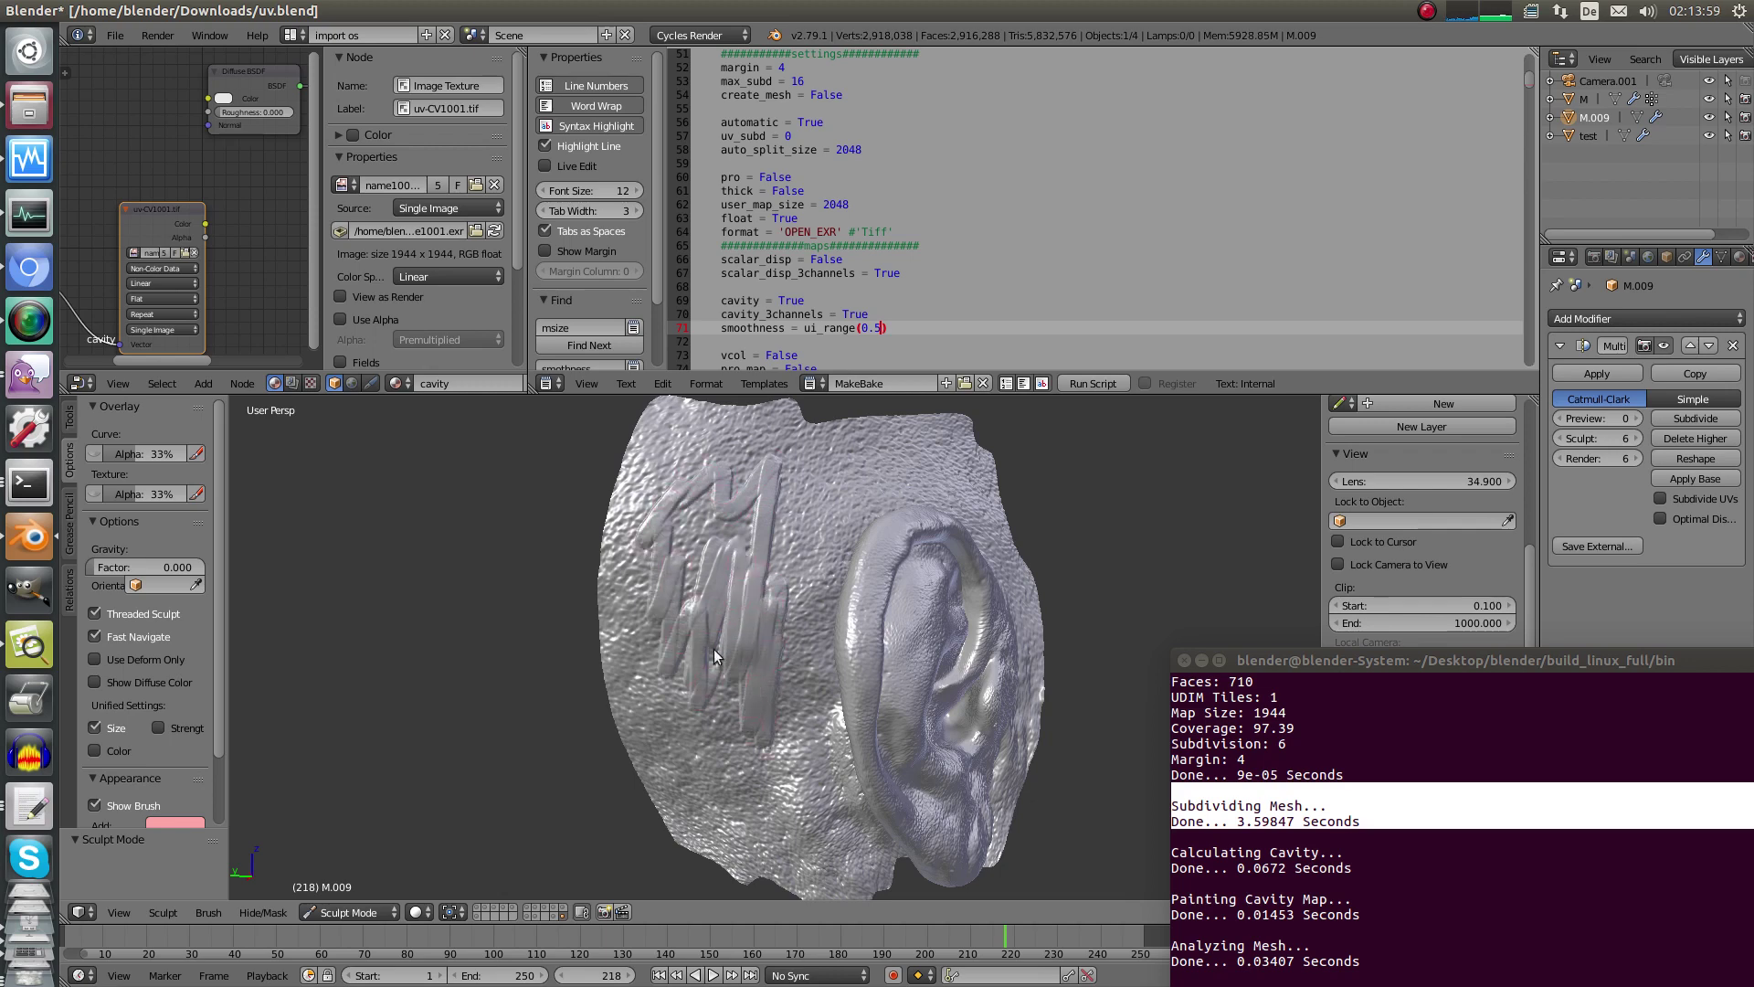
Return the sculpted ear patch to Object Mode and rerun the MakeBake script to bake its cavity map.
{"action": "middle_click_drag", "start_coordinate": [714, 649], "coordinate": [640, 713]}
{"action": "left_click", "coordinate": [372, 912]}
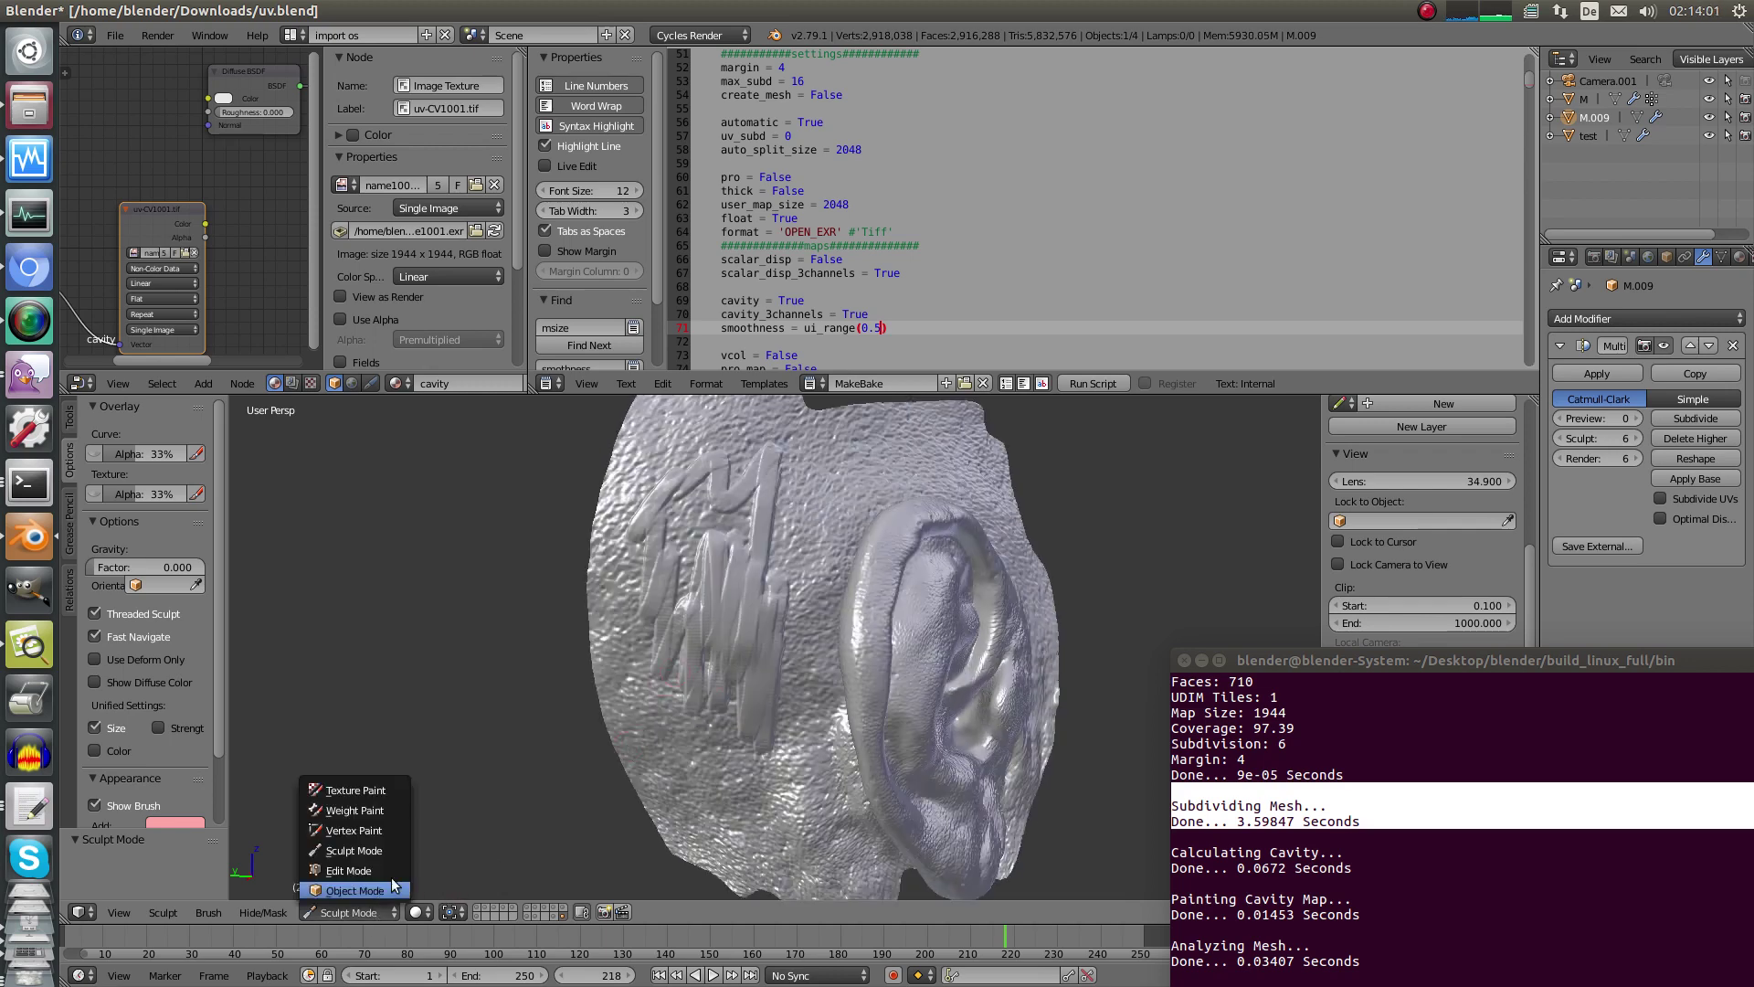
{"action": "left_click", "coordinate": [355, 890]}
{"action": "middle_click_drag", "start_coordinate": [870, 583], "coordinate": [913, 558]}
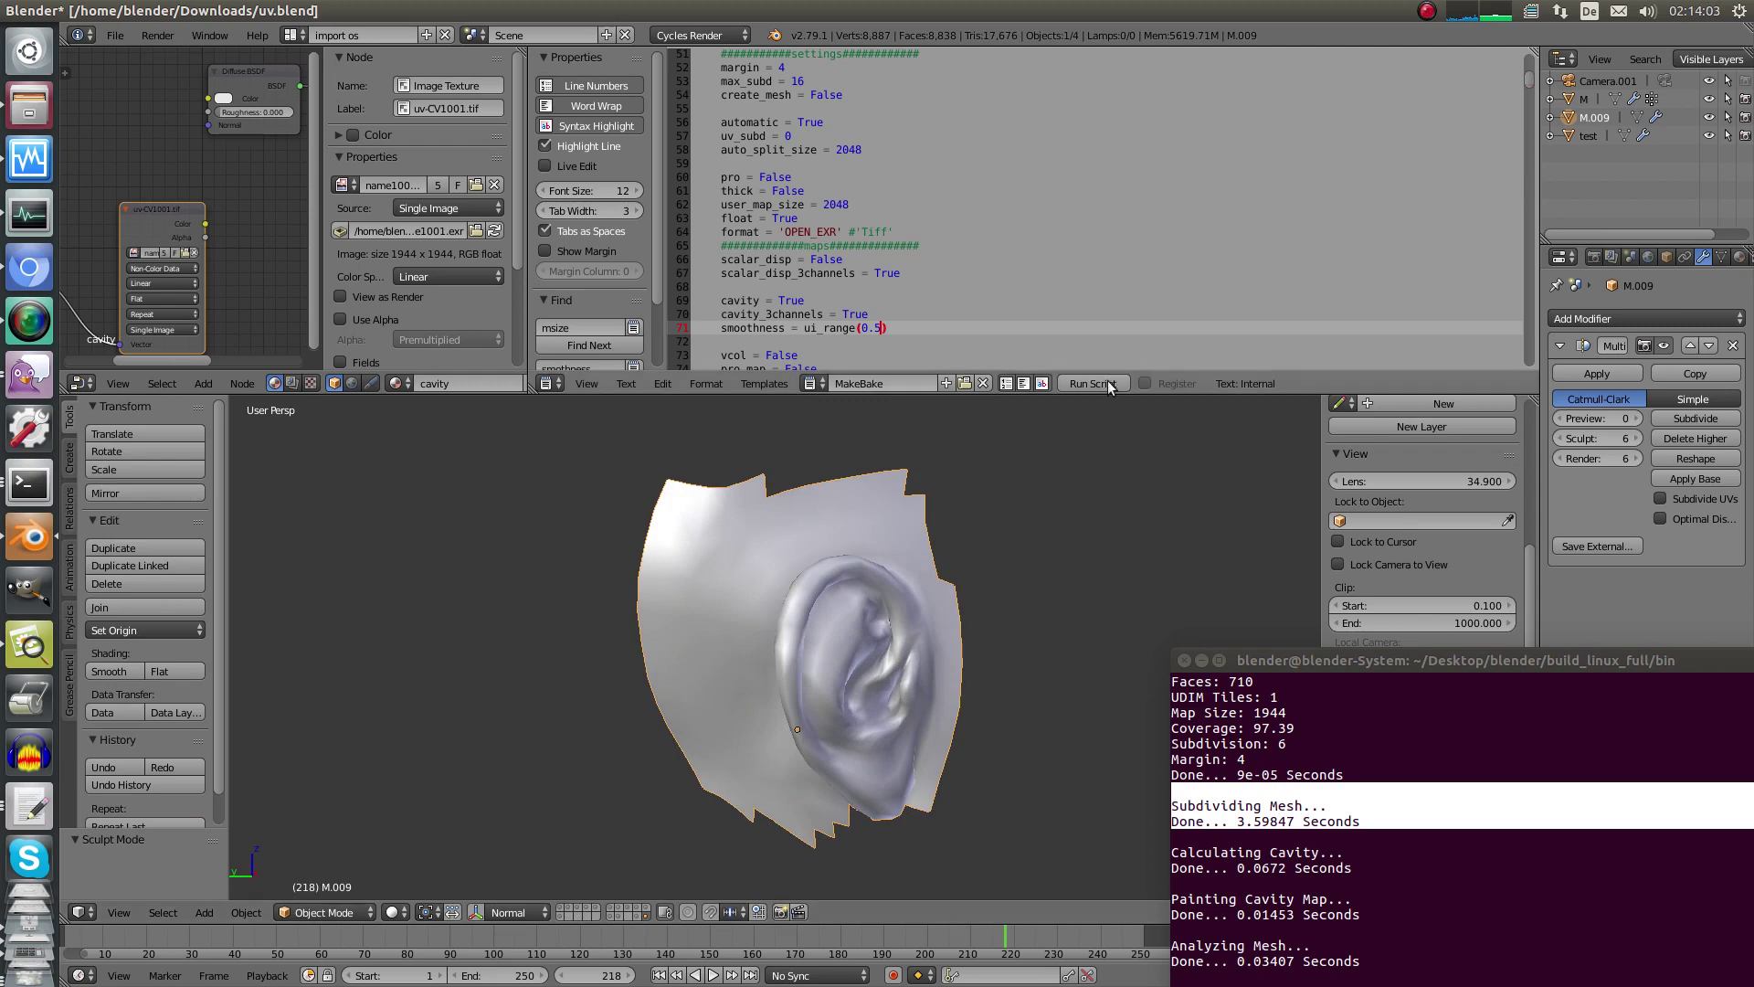
{"action": "left_click_drag", "start_coordinate": [1277, 660], "coordinate": [1296, 470]}
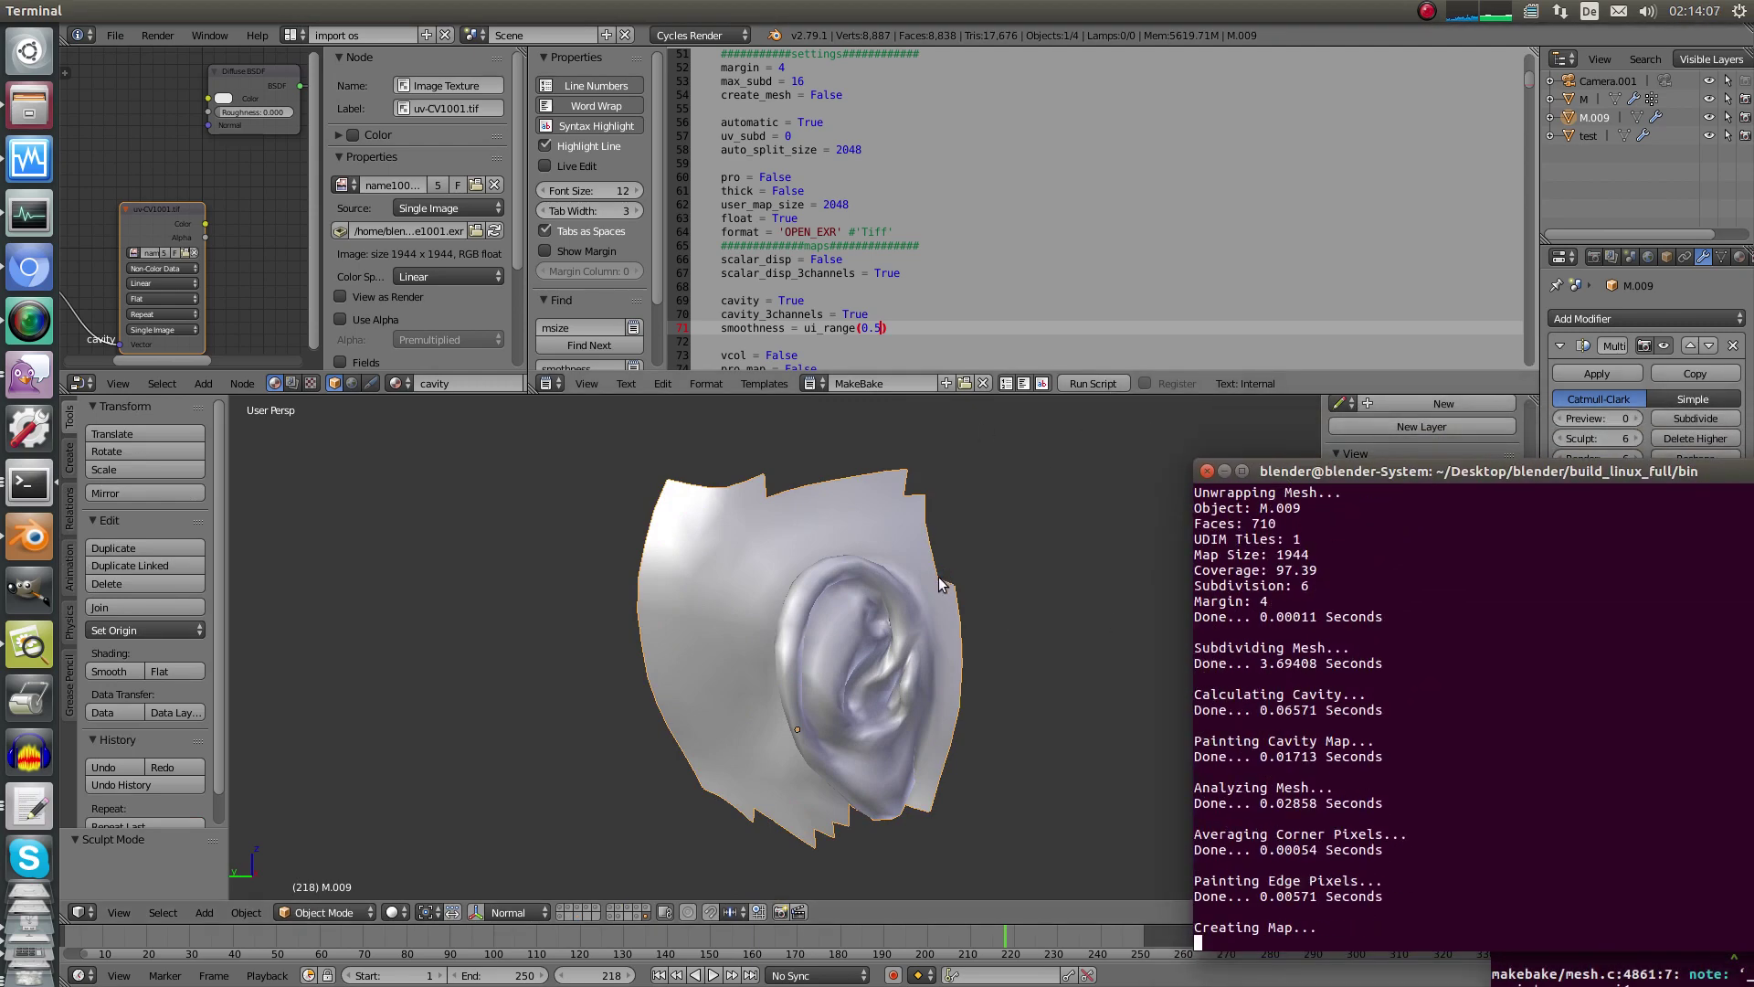
Examine the newly baked cavity map on the ear patch and the surrounding head.
{"action": "mouse_move", "coordinate": [1005, 539]}
{"action": "middle_mouse_down"}
{"action": "mouse_move", "coordinate": [940, 602]}
{"action": "mouse_move", "coordinate": [874, 563]}
{"action": "mouse_move", "coordinate": [857, 605]}
{"action": "mouse_move", "coordinate": [897, 581]}
{"action": "mouse_move", "coordinate": [885, 640]}
{"action": "middle_mouse_up"}
{"action": "scroll", "coordinate": [857, 604], "scroll_direction": "up", "scroll_amount": 2}
{"action": "middle_click_drag", "start_coordinate": [1161, 491], "coordinate": [813, 651]}
{"action": "scroll", "coordinate": [634, 641], "scroll_direction": "down", "scroll_amount": 5}
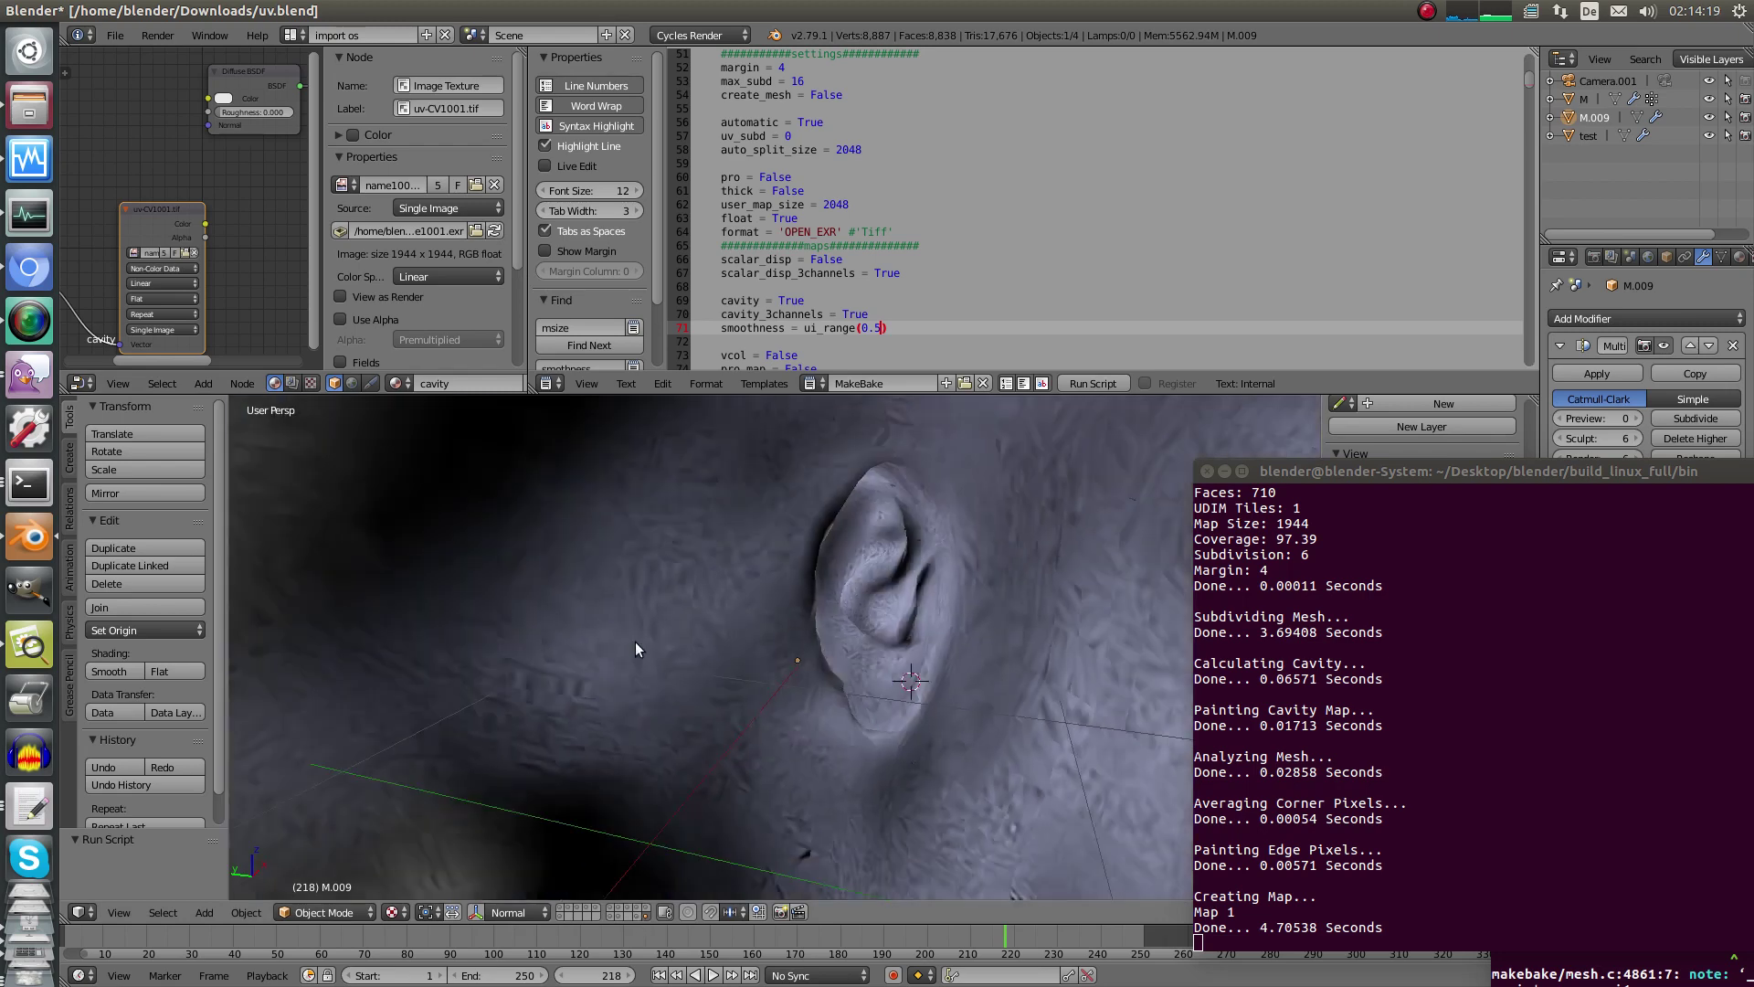
Select and frame the test object, and raise its Multires preview level to 6.
{"action": "mouse_move", "coordinate": [645, 650]}
{"action": "middle_mouse_down"}
{"action": "mouse_move", "coordinate": [683, 639]}
{"action": "mouse_move", "coordinate": [583, 749]}
{"action": "mouse_move", "coordinate": [646, 633]}
{"action": "middle_mouse_up"}
{"action": "right_click", "coordinate": [600, 747]}
{"action": "key", "text": "KP_Decimal"}
{"action": "left_click_drag", "start_coordinate": [1527, 482], "coordinate": [1508, 646]}
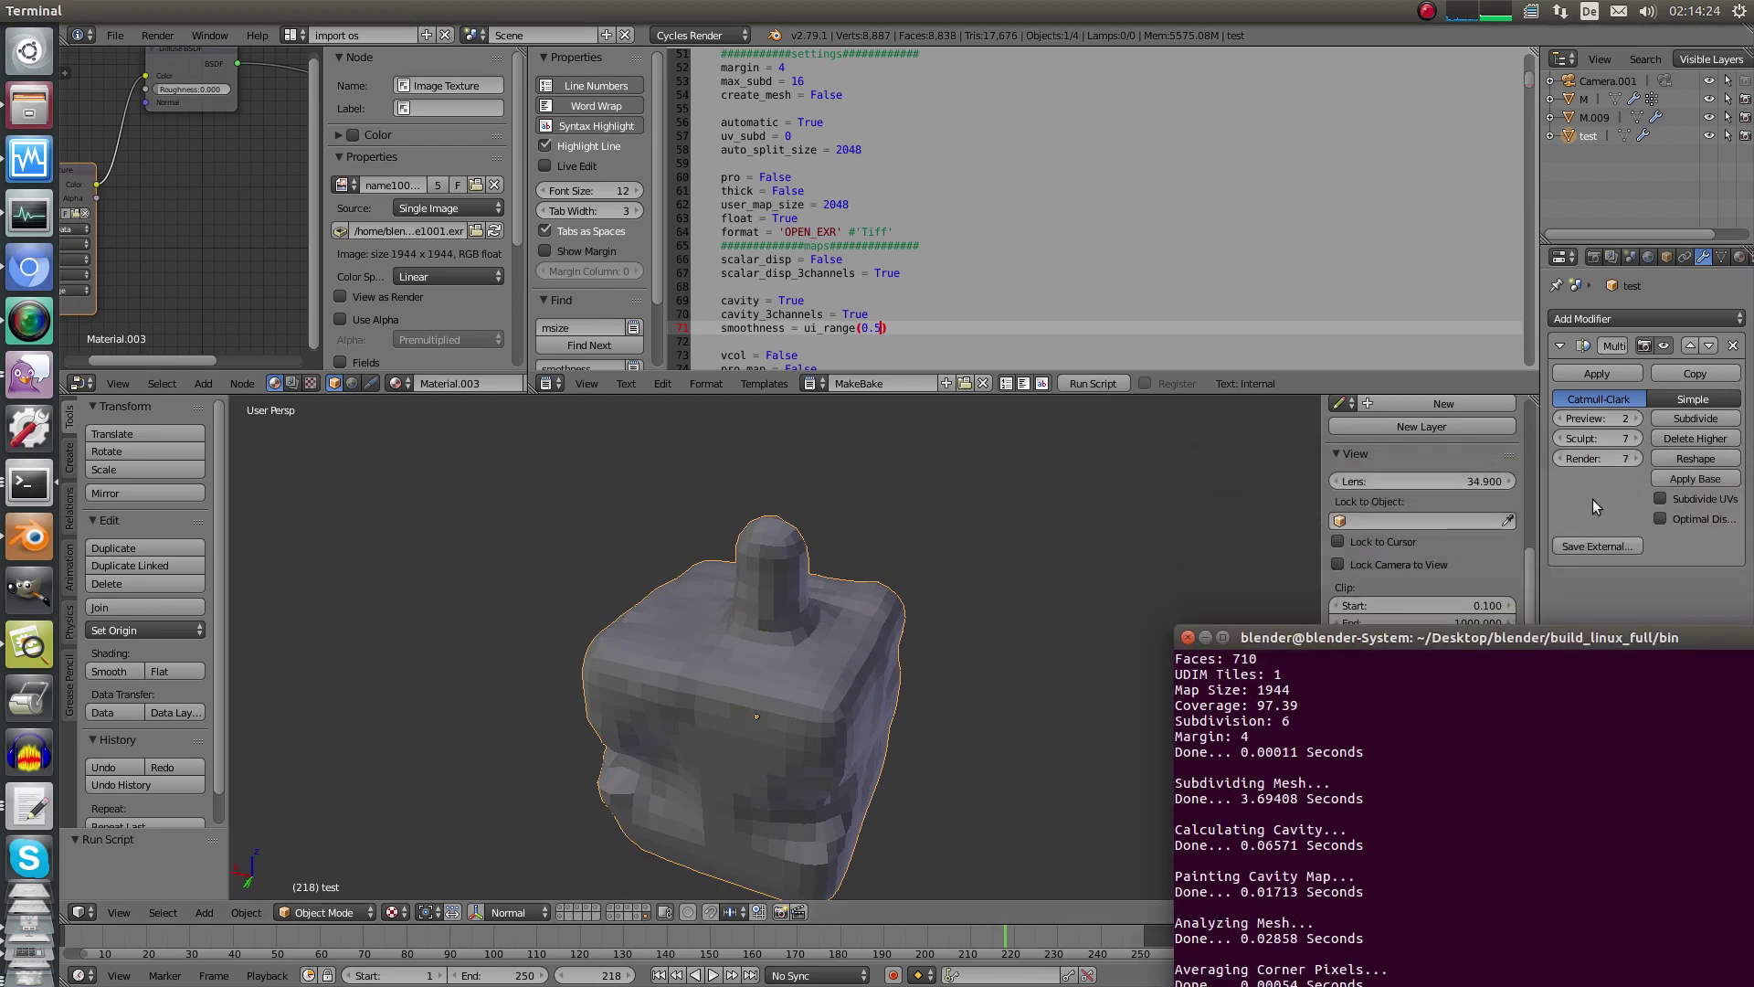
{"action": "left_click", "coordinate": [1637, 418]}
{"action": "left_click", "coordinate": [1638, 419]}
{"action": "left_click", "coordinate": [1637, 418]}
{"action": "left_click", "coordinate": [1637, 419]}
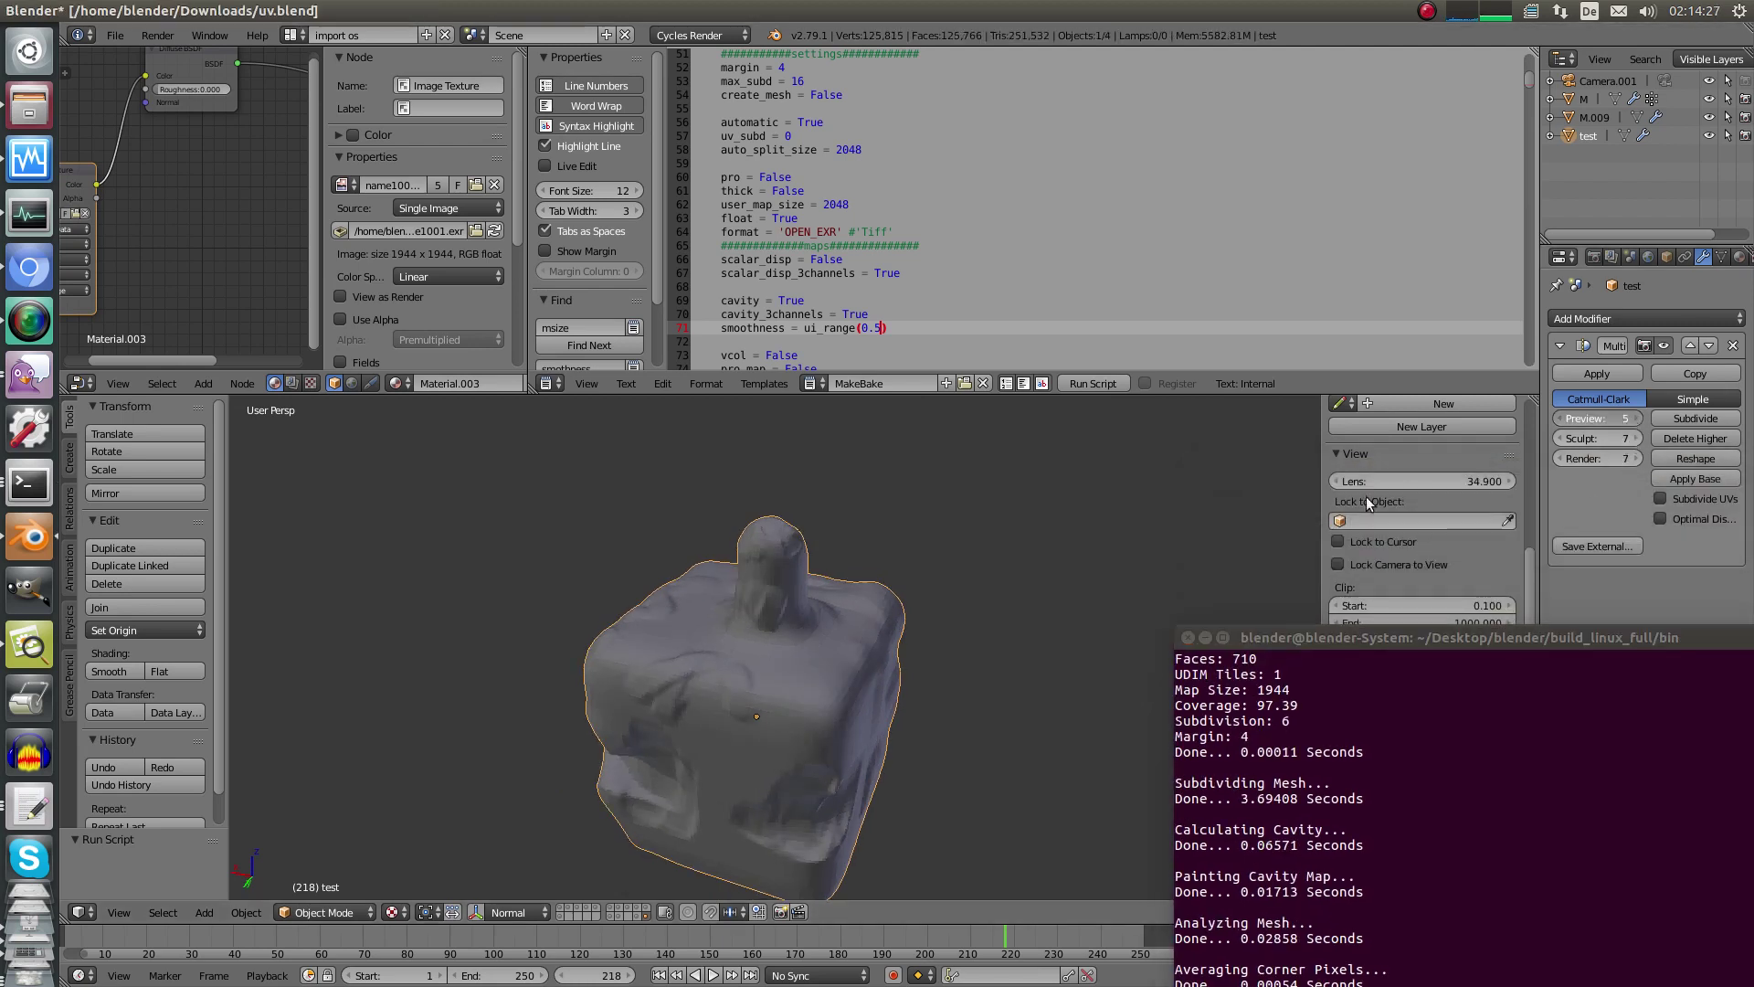
Switch to solid shading and inspect the test object's sculpted detail, checking its base mesh in Edit Mode.
{"action": "mouse_move", "coordinate": [807, 600]}
{"action": "middle_mouse_down"}
{"action": "mouse_move", "coordinate": [812, 572]}
{"action": "mouse_move", "coordinate": [841, 607]}
{"action": "mouse_move", "coordinate": [817, 620]}
{"action": "mouse_move", "coordinate": [955, 601]}
{"action": "mouse_move", "coordinate": [886, 574]}
{"action": "mouse_move", "coordinate": [795, 634]}
{"action": "middle_mouse_up"}
{"action": "key", "text": "alt+z"}
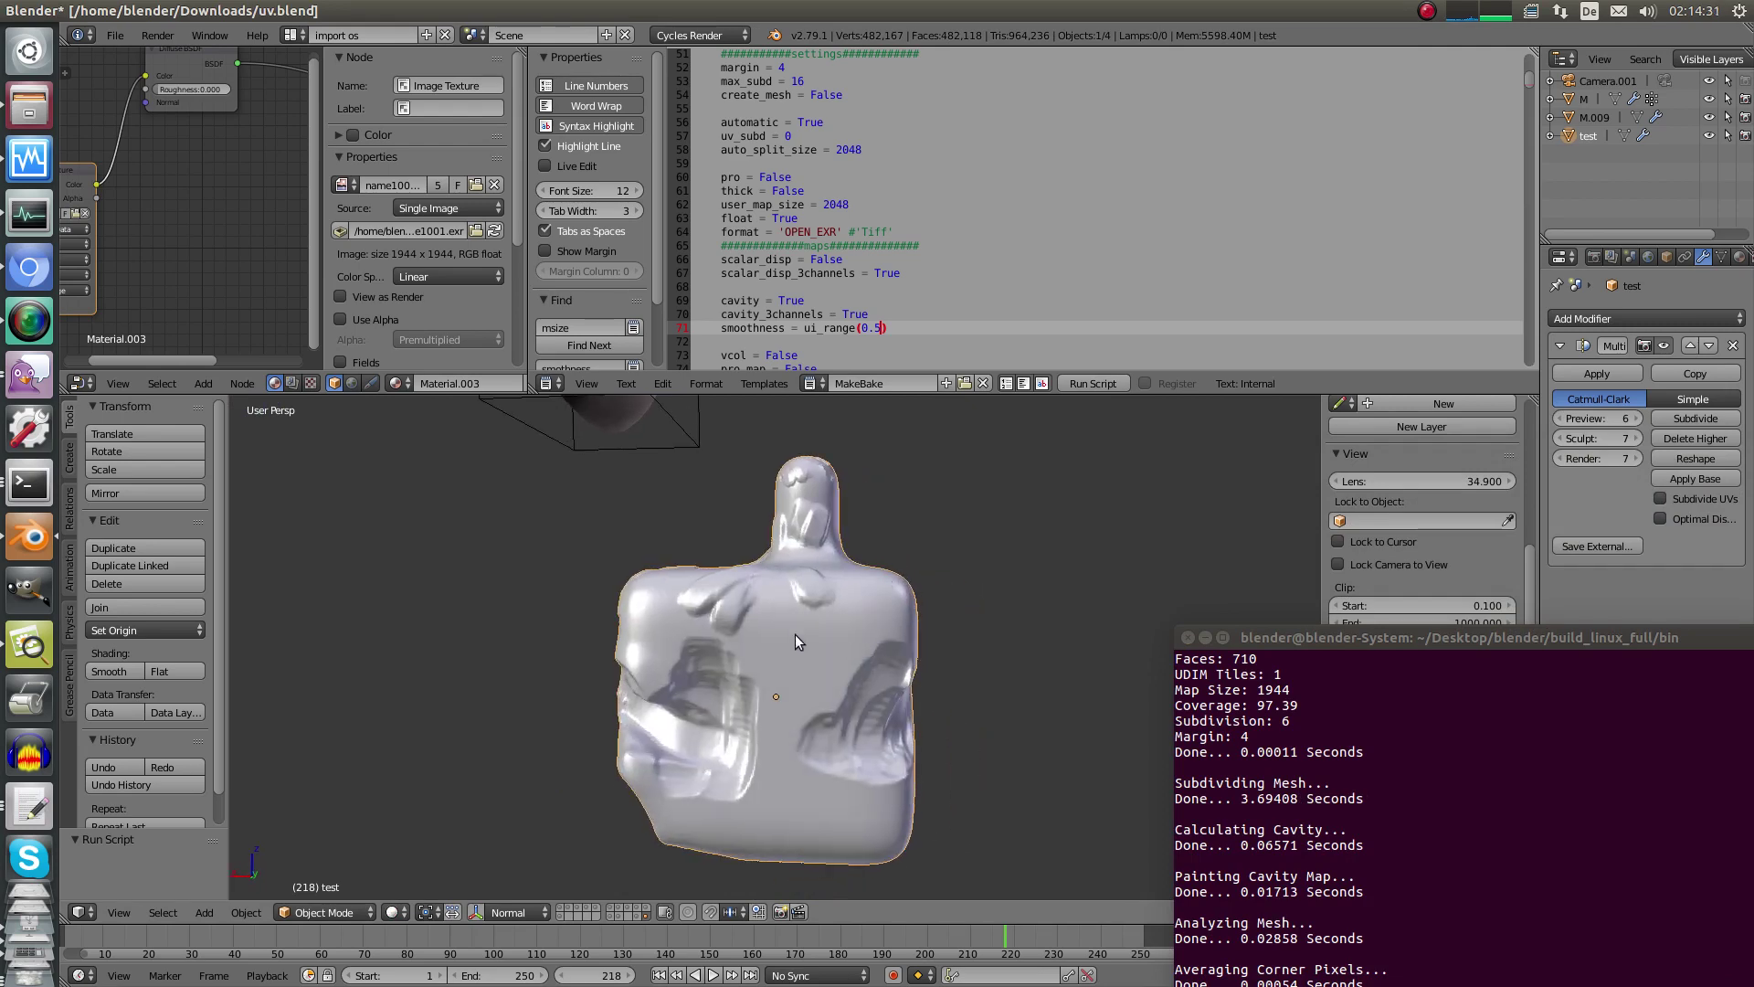
{"action": "key", "text": "Tab"}
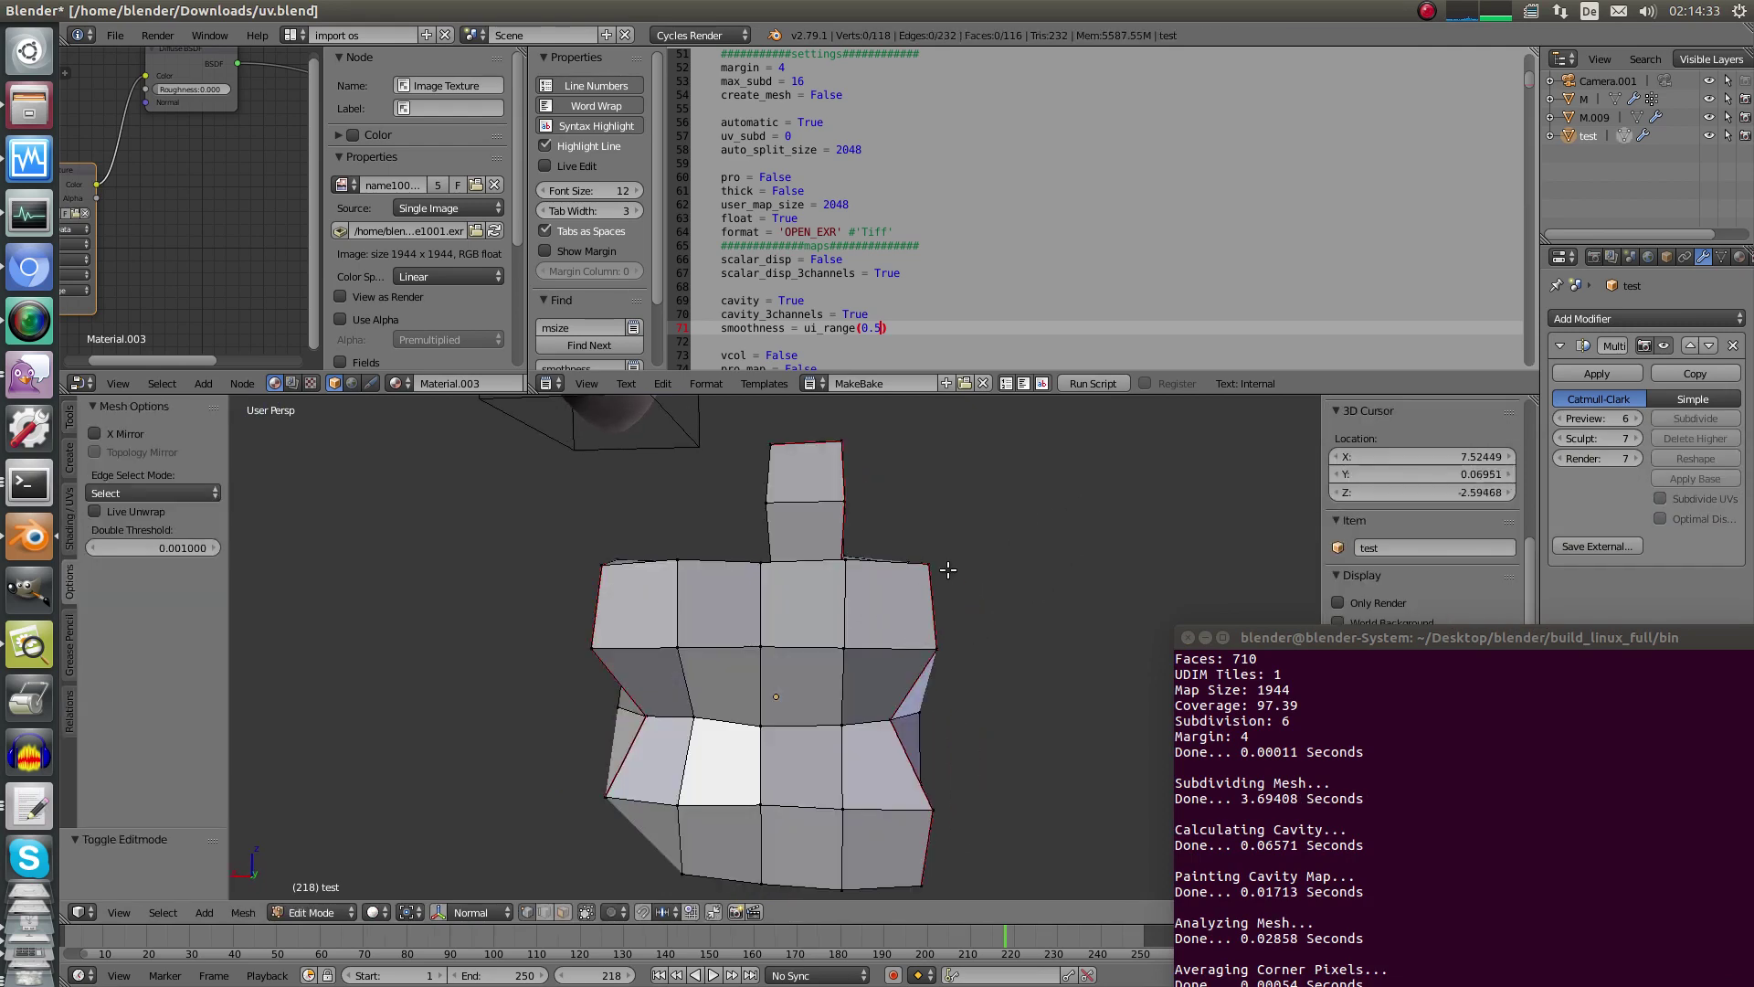
{"action": "key", "text": "Tab"}
{"action": "mouse_move", "coordinate": [797, 678]}
{"action": "middle_mouse_down"}
{"action": "mouse_move", "coordinate": [786, 689]}
{"action": "mouse_move", "coordinate": [859, 678]}
{"action": "mouse_move", "coordinate": [807, 600]}
{"action": "mouse_move", "coordinate": [815, 636]}
{"action": "mouse_move", "coordinate": [730, 719]}
{"action": "mouse_move", "coordinate": [857, 771]}
{"action": "mouse_move", "coordinate": [687, 647]}
{"action": "mouse_move", "coordinate": [899, 514]}
{"action": "mouse_move", "coordinate": [786, 667]}
{"action": "mouse_move", "coordinate": [909, 668]}
{"action": "mouse_move", "coordinate": [968, 640]}
{"action": "middle_mouse_up"}
{"action": "middle_click_drag", "start_coordinate": [776, 587], "coordinate": [825, 590], "text": "shift"}
Lower the test object's Multires preview level to 4 and bake its cavity map with smoothness 0.05.
{"action": "left_click", "coordinate": [1559, 419]}
{"action": "left_click", "coordinate": [1559, 419]}
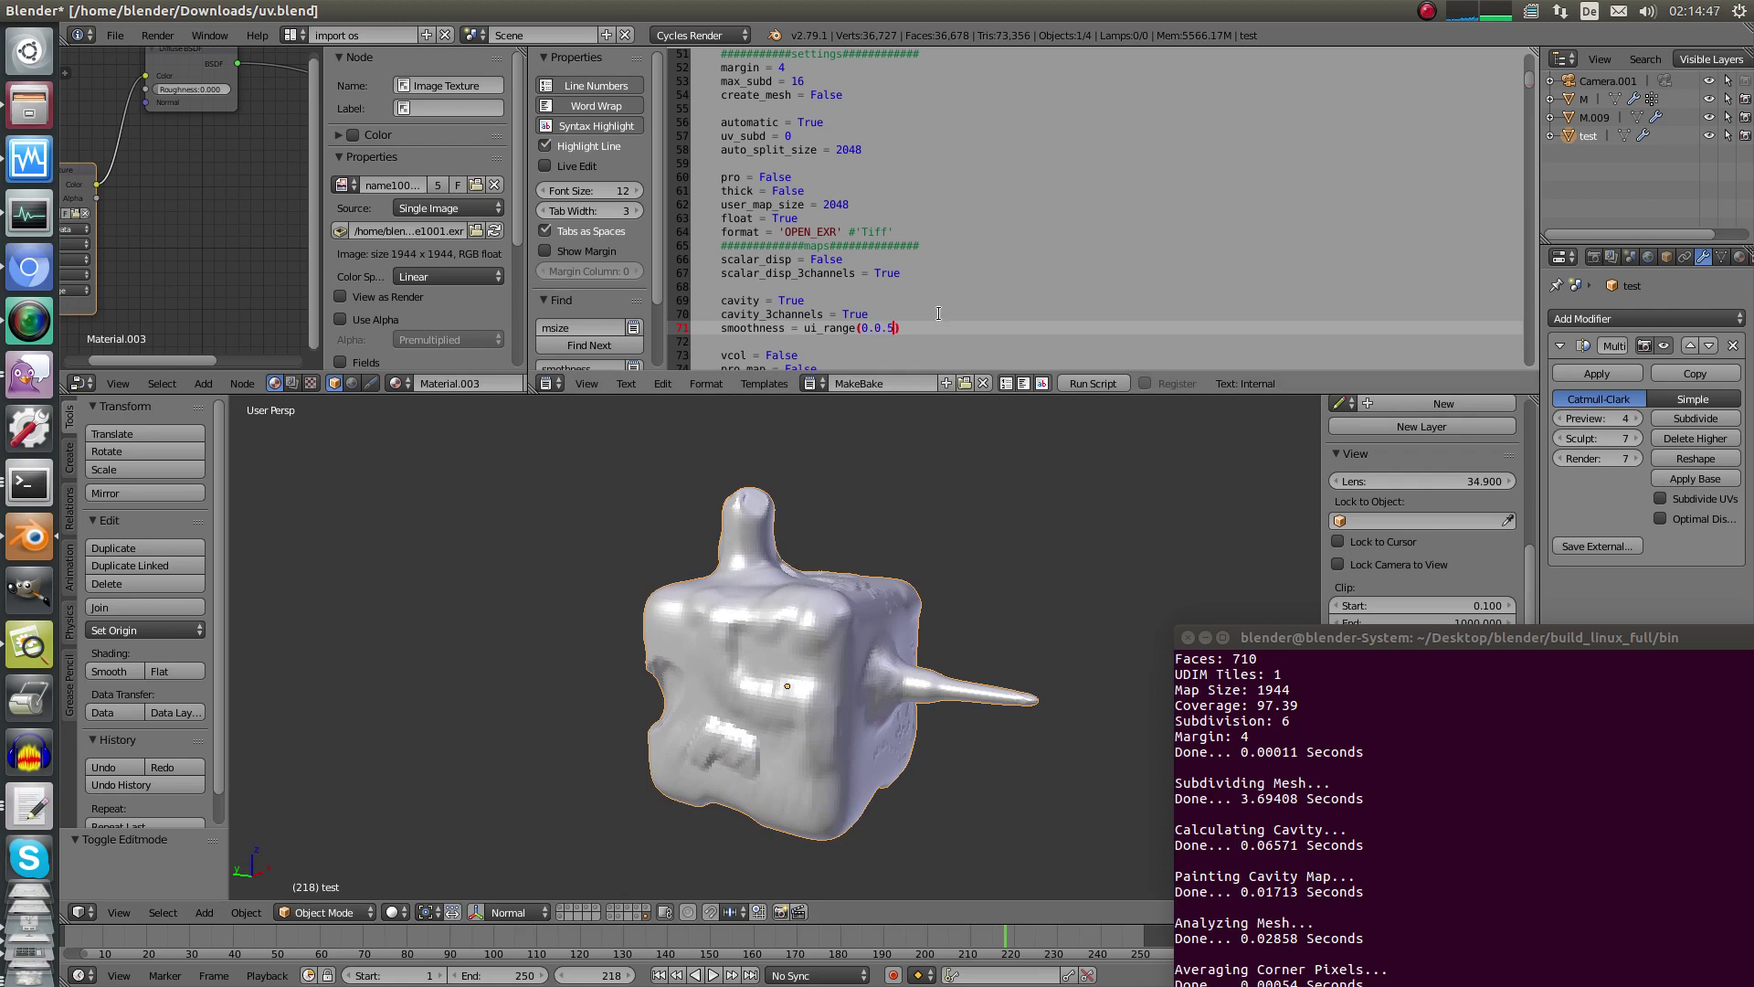
{"action": "left_click", "coordinate": [1093, 383]}
{"action": "left_click_drag", "start_coordinate": [1270, 637], "coordinate": [1283, 476]}
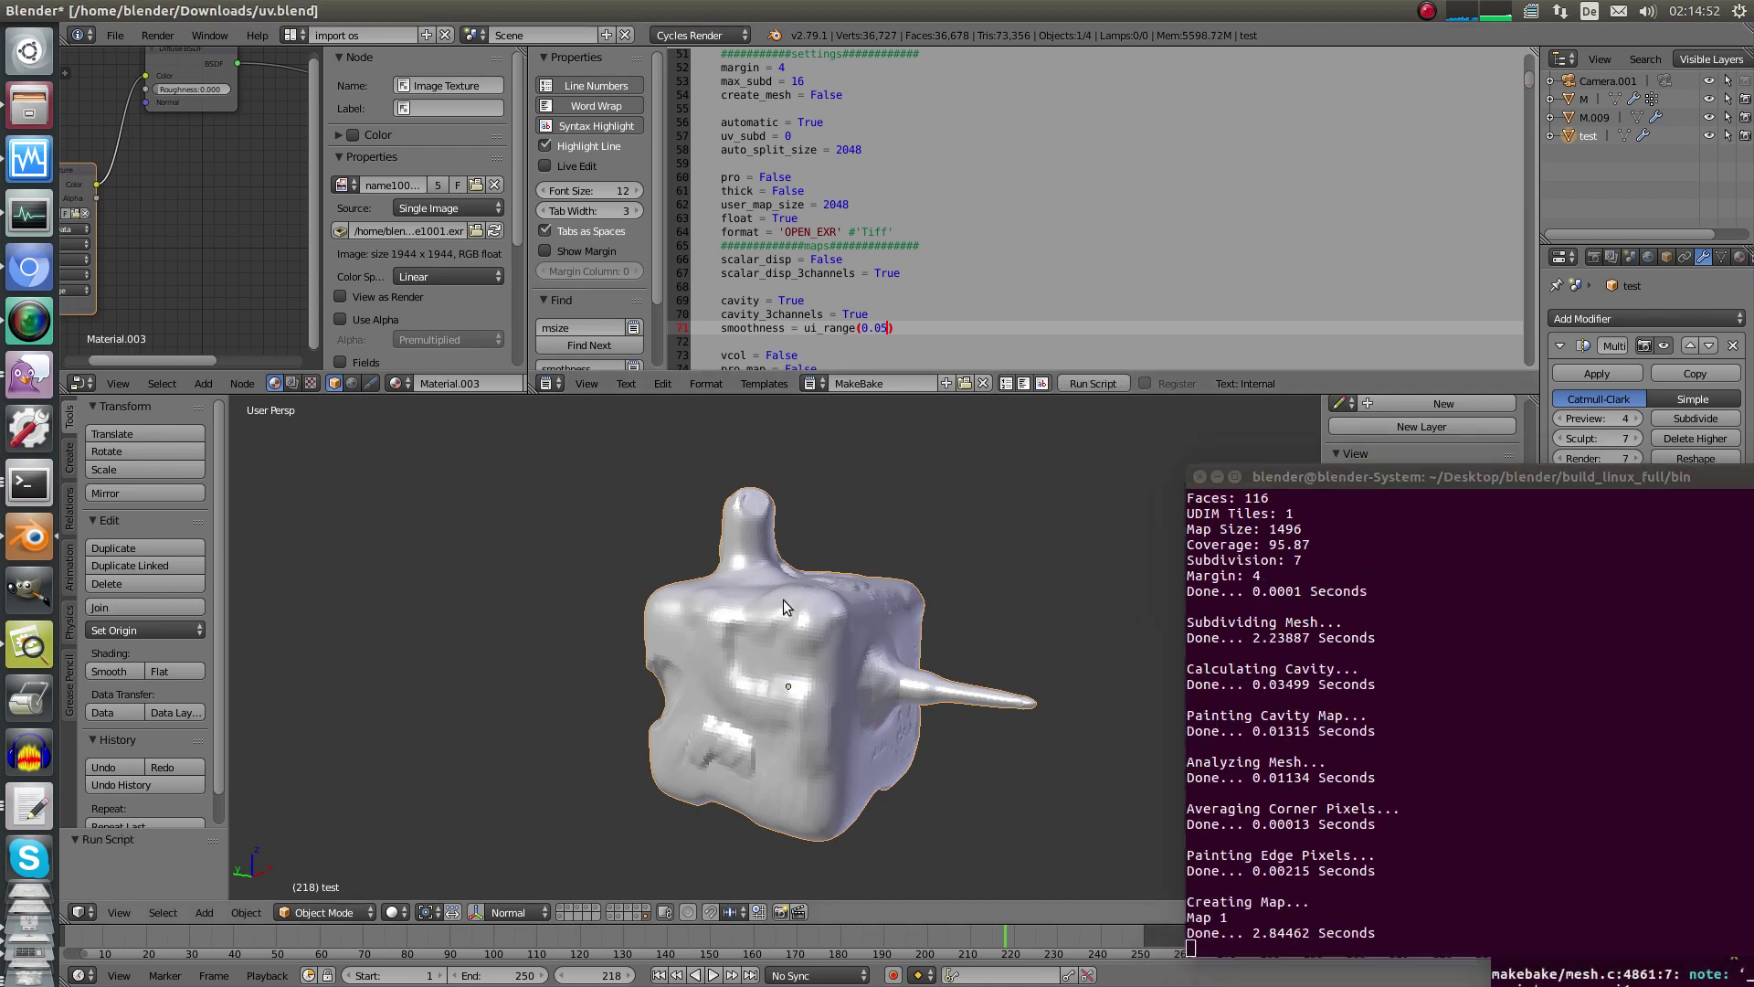
Reload the baked image in the Image Texture node and inspect the cavity map on the test object in textured shading.
{"action": "left_click", "coordinate": [500, 229]}
{"action": "mouse_move", "coordinate": [875, 634]}
{"action": "middle_mouse_down"}
{"action": "mouse_move", "coordinate": [840, 631]}
{"action": "mouse_move", "coordinate": [934, 642]}
{"action": "mouse_move", "coordinate": [762, 638]}
{"action": "mouse_move", "coordinate": [726, 667]}
{"action": "mouse_move", "coordinate": [692, 760]}
{"action": "mouse_move", "coordinate": [760, 737]}
{"action": "mouse_move", "coordinate": [767, 691]}
{"action": "mouse_move", "coordinate": [721, 636]}
{"action": "mouse_move", "coordinate": [912, 546]}
{"action": "mouse_move", "coordinate": [727, 638]}
{"action": "middle_mouse_up"}
{"action": "key", "text": "alt+z"}
{"action": "middle_click_drag", "start_coordinate": [629, 742], "coordinate": [796, 728]}
{"action": "middle_click_drag", "start_coordinate": [786, 656], "coordinate": [797, 567]}
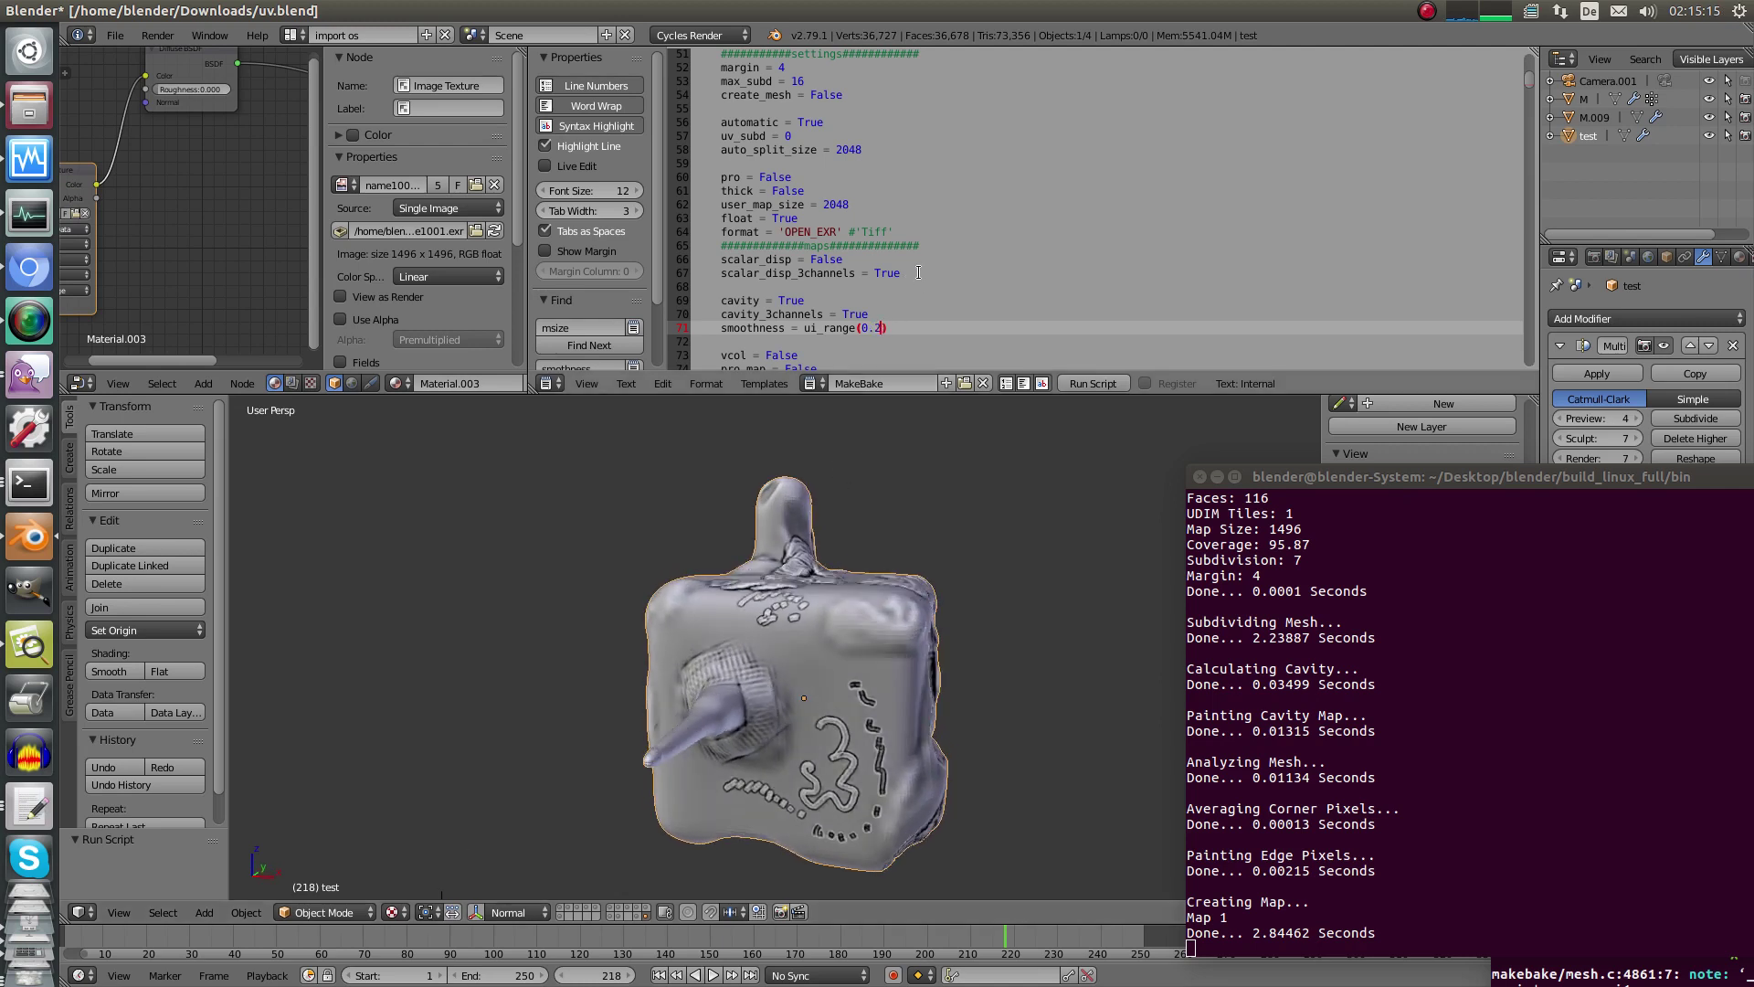
Rebake the test object's cavity map with smoothness 0.3, reload the image, and inspect it on the model.
{"action": "left_click", "coordinate": [1096, 384]}
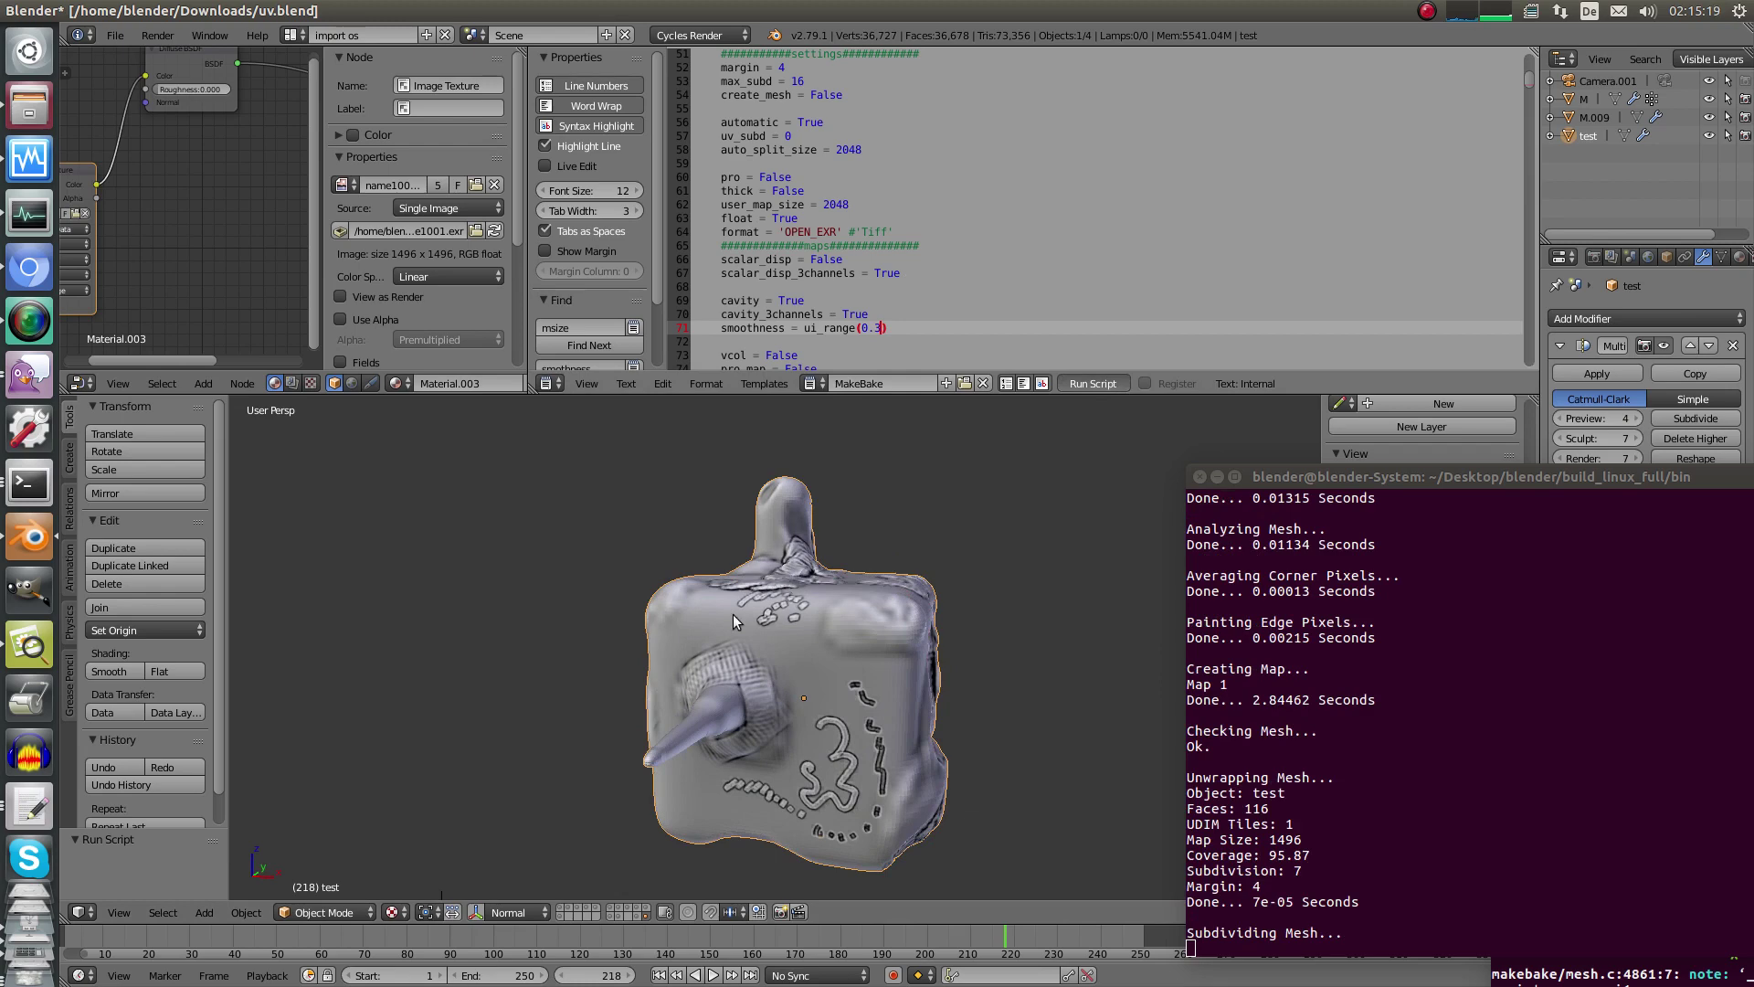
{"action": "left_click", "coordinate": [491, 230]}
{"action": "middle_click_drag", "start_coordinate": [1050, 557], "coordinate": [847, 690]}
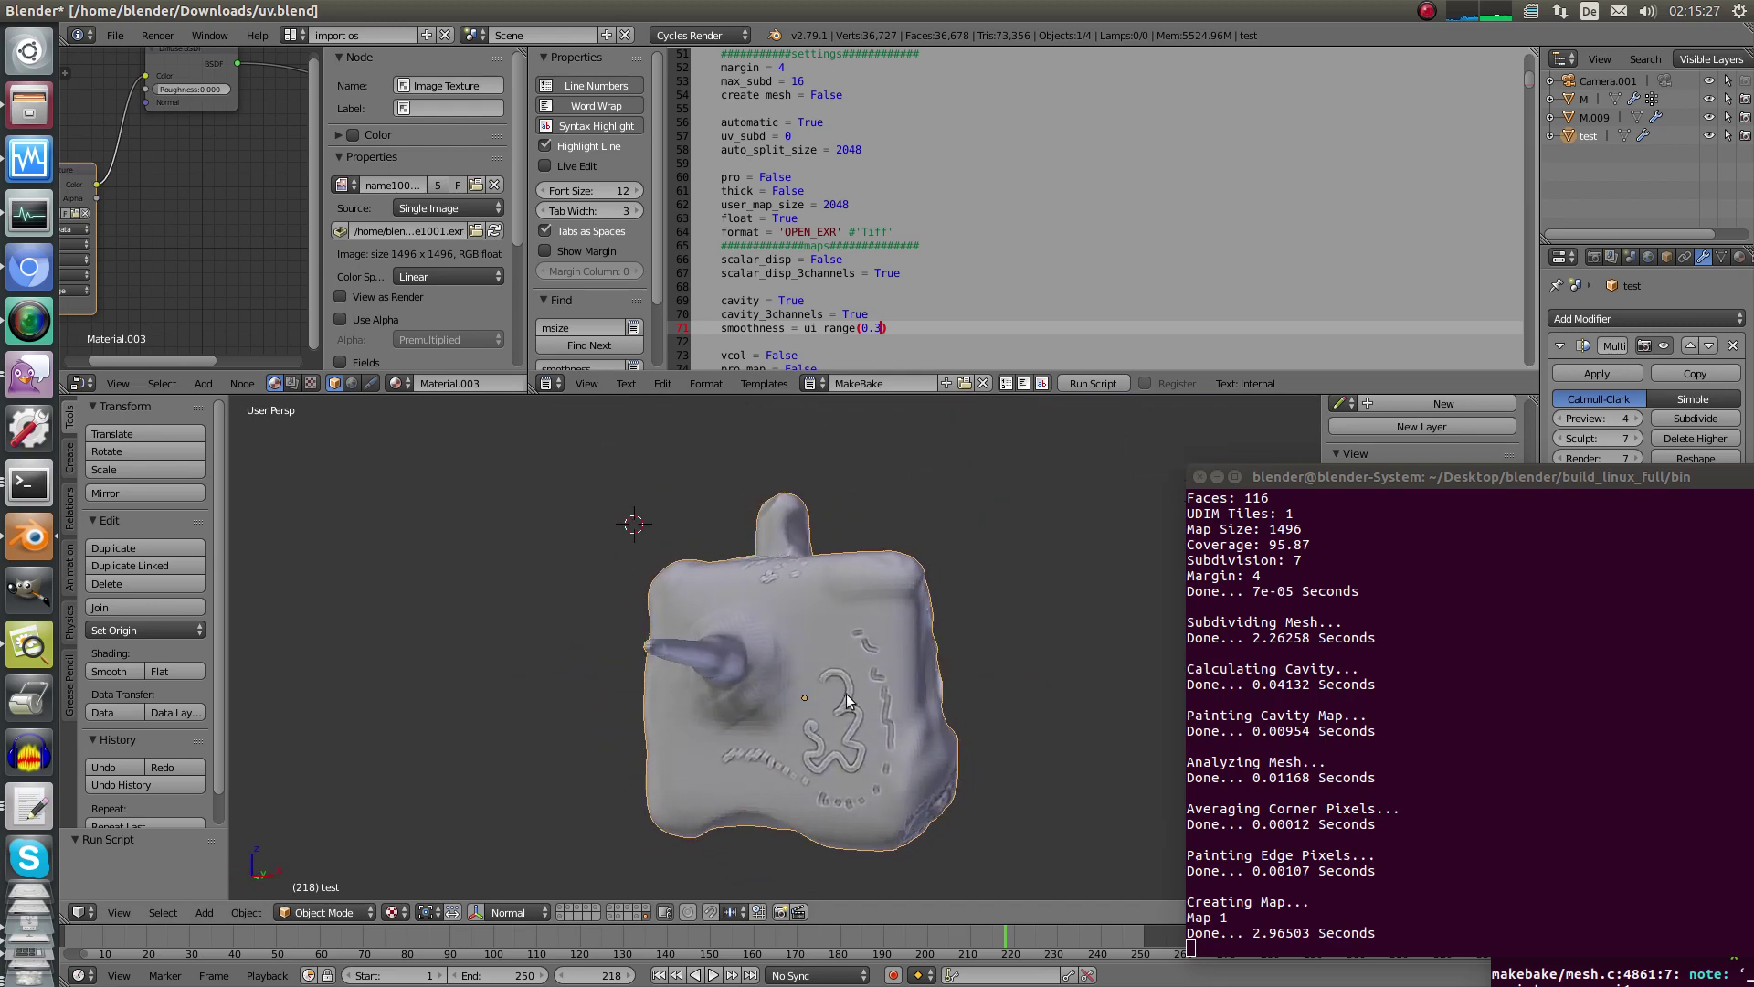
{"action": "middle_click_drag", "start_coordinate": [815, 576], "coordinate": [842, 538]}
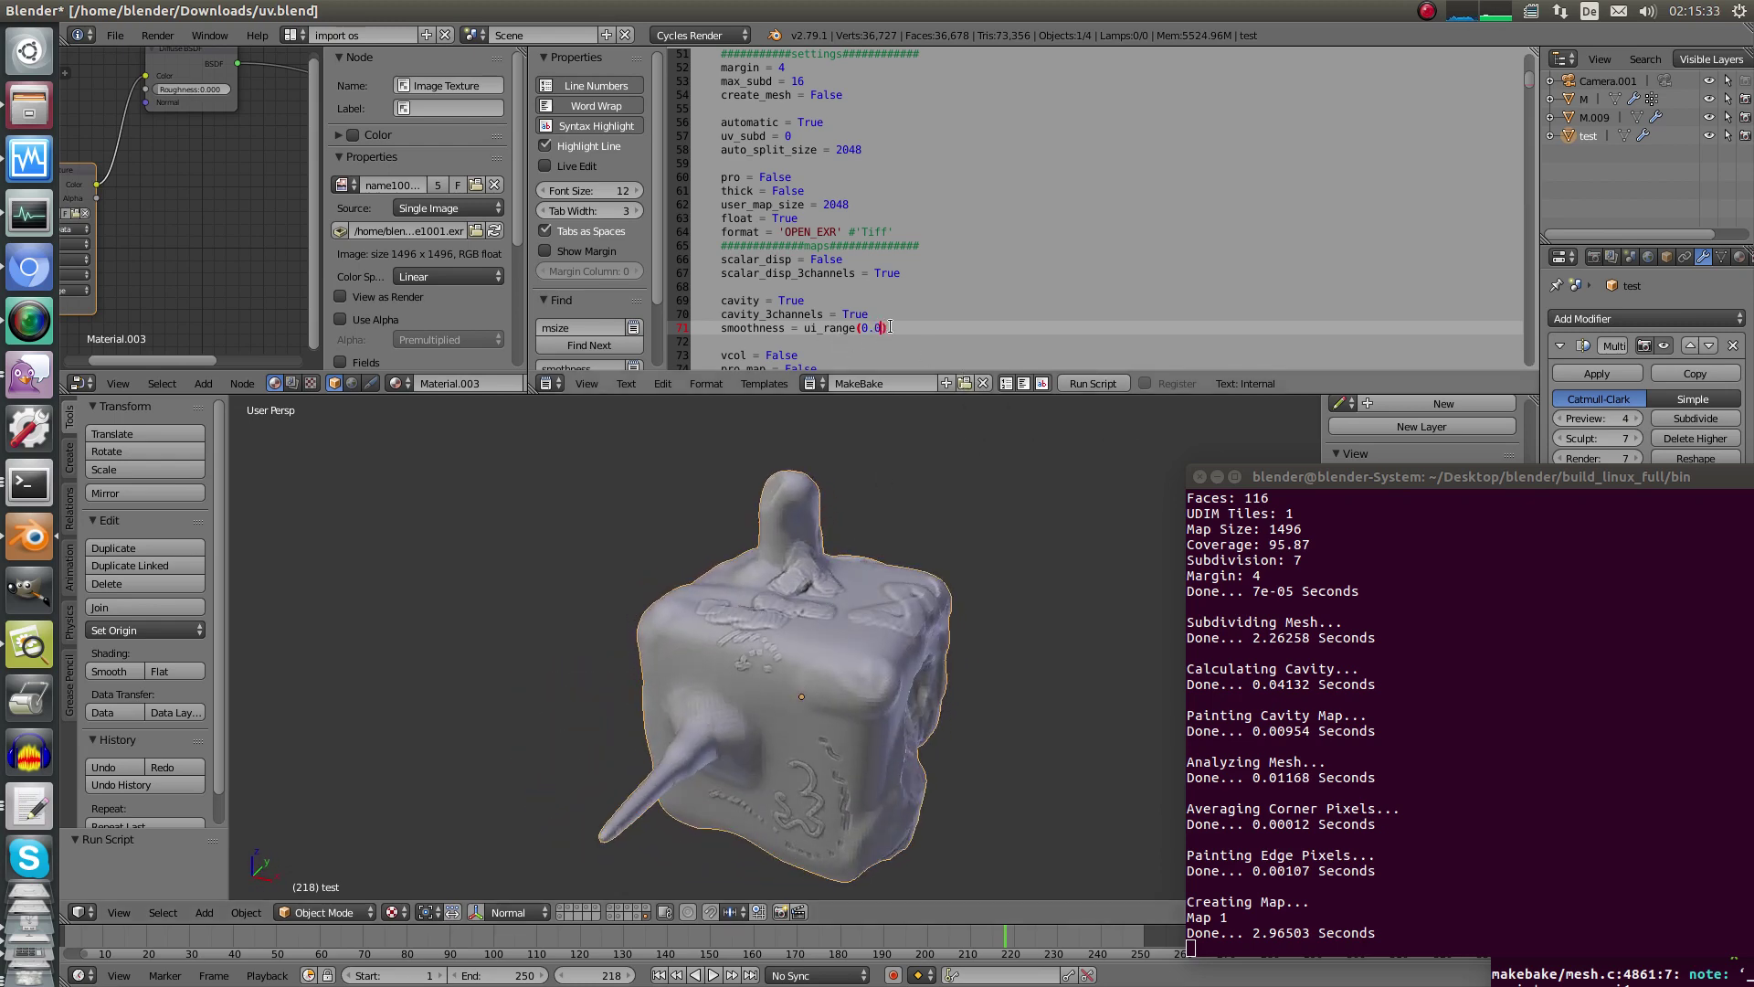
Set the script's smoothness to 0.05, and select and frame the stone wall piece on its own layer.
{"action": "type", "text": "5"}
{"action": "scroll", "coordinate": [744, 715], "scroll_direction": "down", "scroll_amount": 3}
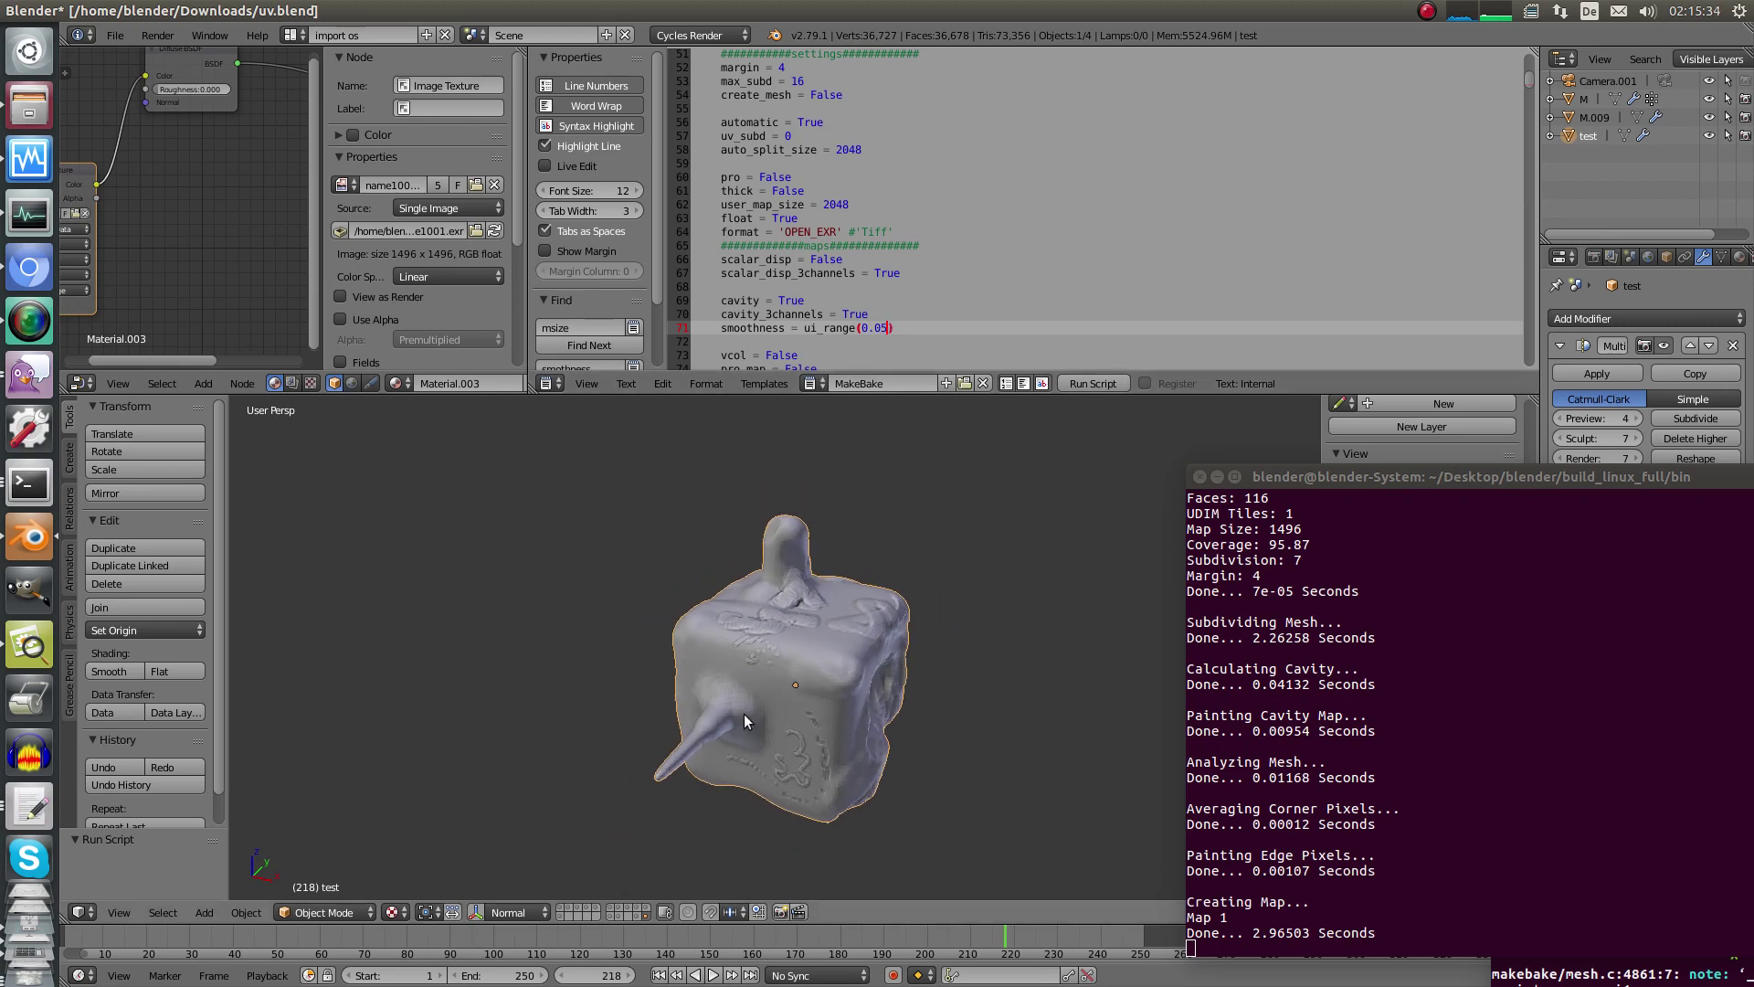
{"action": "left_click", "coordinate": [639, 908]}
{"action": "scroll", "coordinate": [877, 585], "scroll_direction": "down", "scroll_amount": 5}
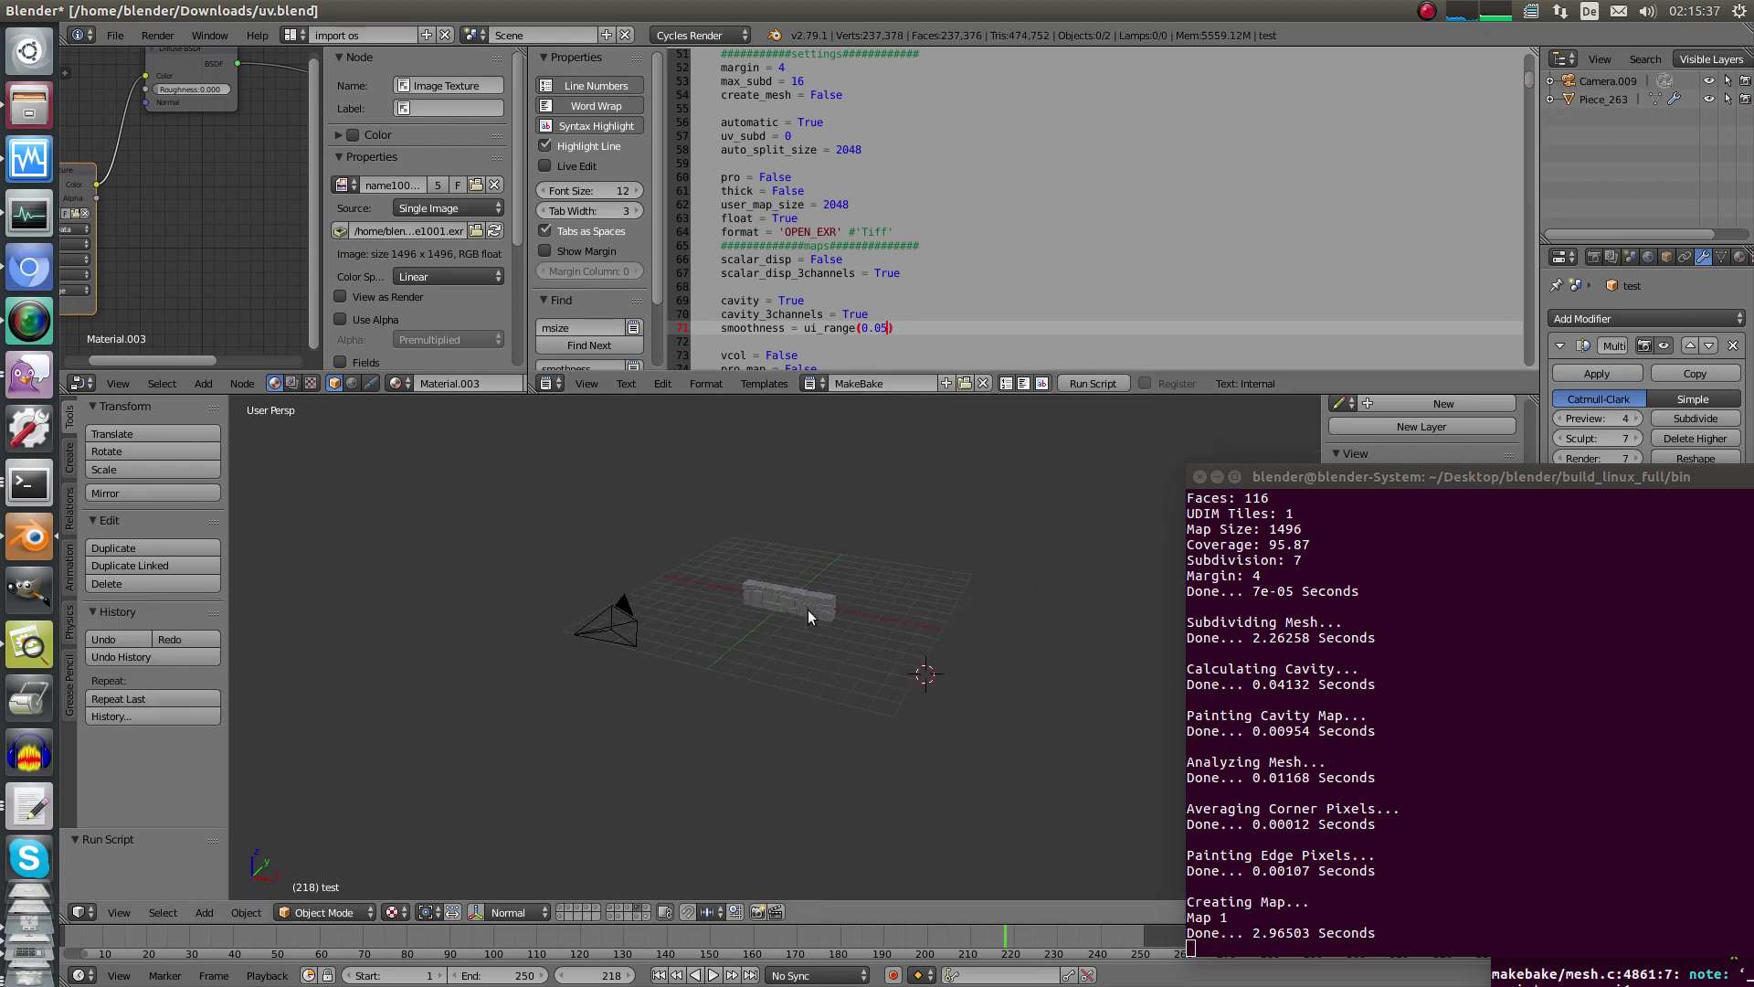
{"action": "right_click", "coordinate": [810, 617]}
{"action": "key", "text": "KP_Decimal"}
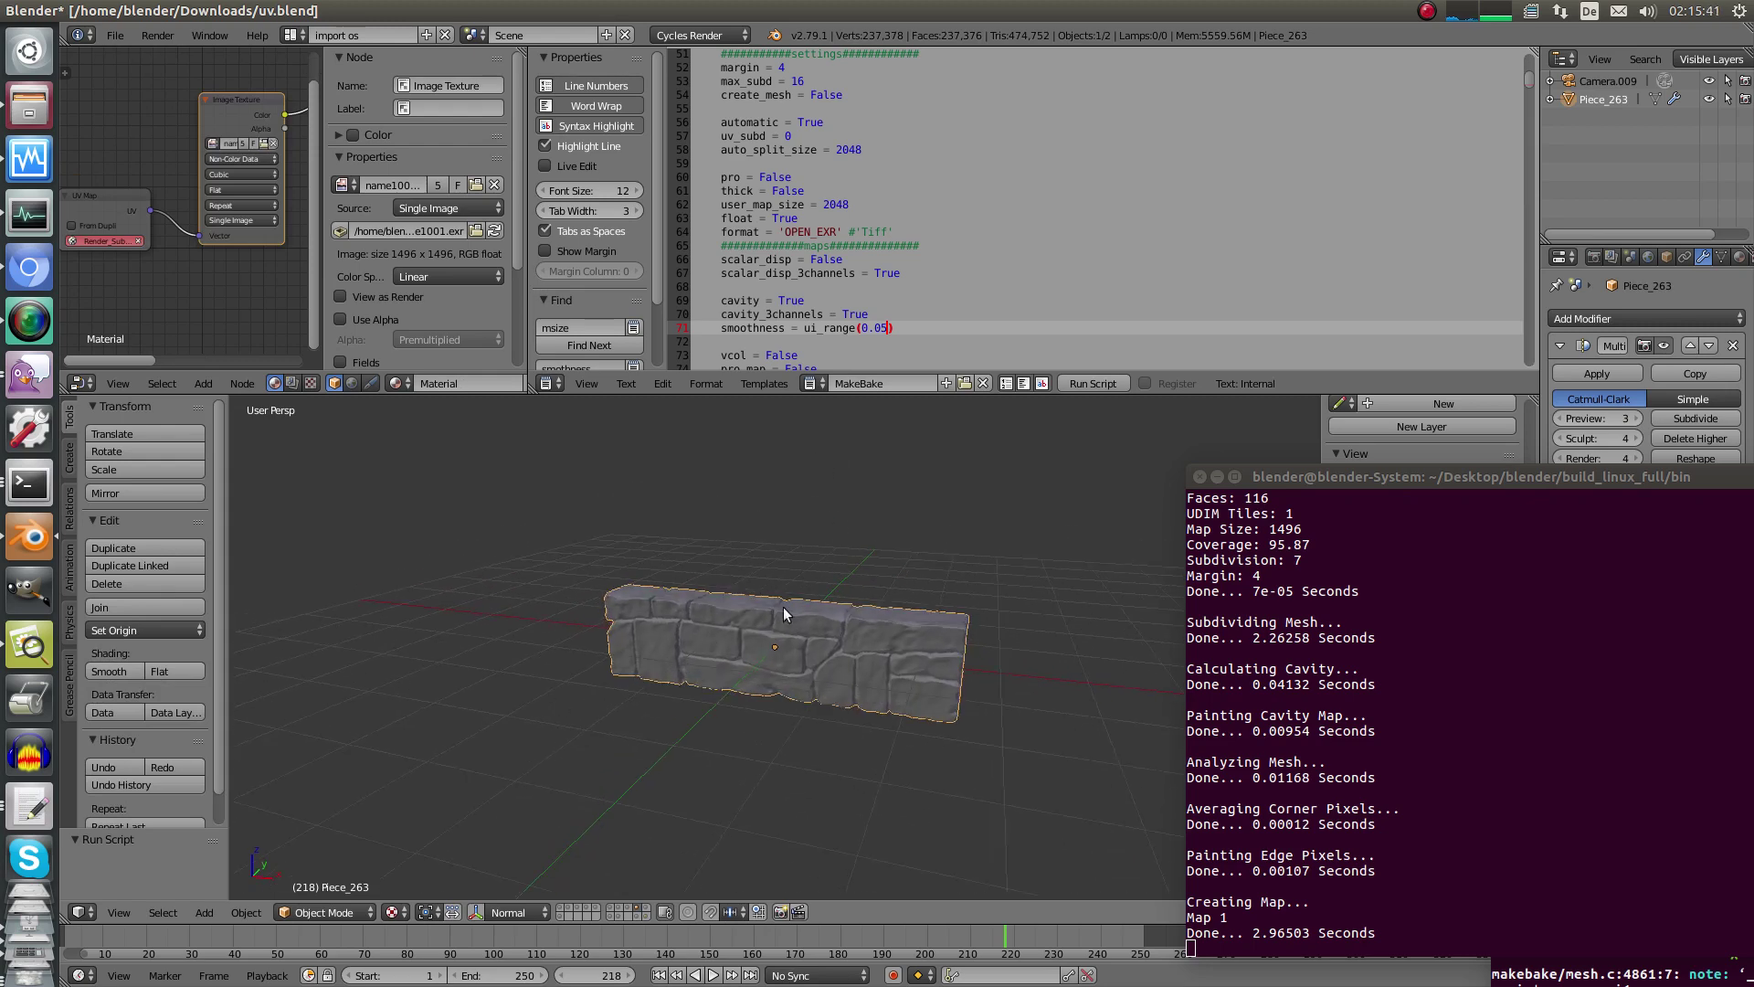
Examine the stone wall's base mesh topology from several angles in Edit Mode, and return to Object Mode.
{"action": "middle_click_drag", "start_coordinate": [782, 607], "coordinate": [783, 552]}
{"action": "key", "text": "Tab"}
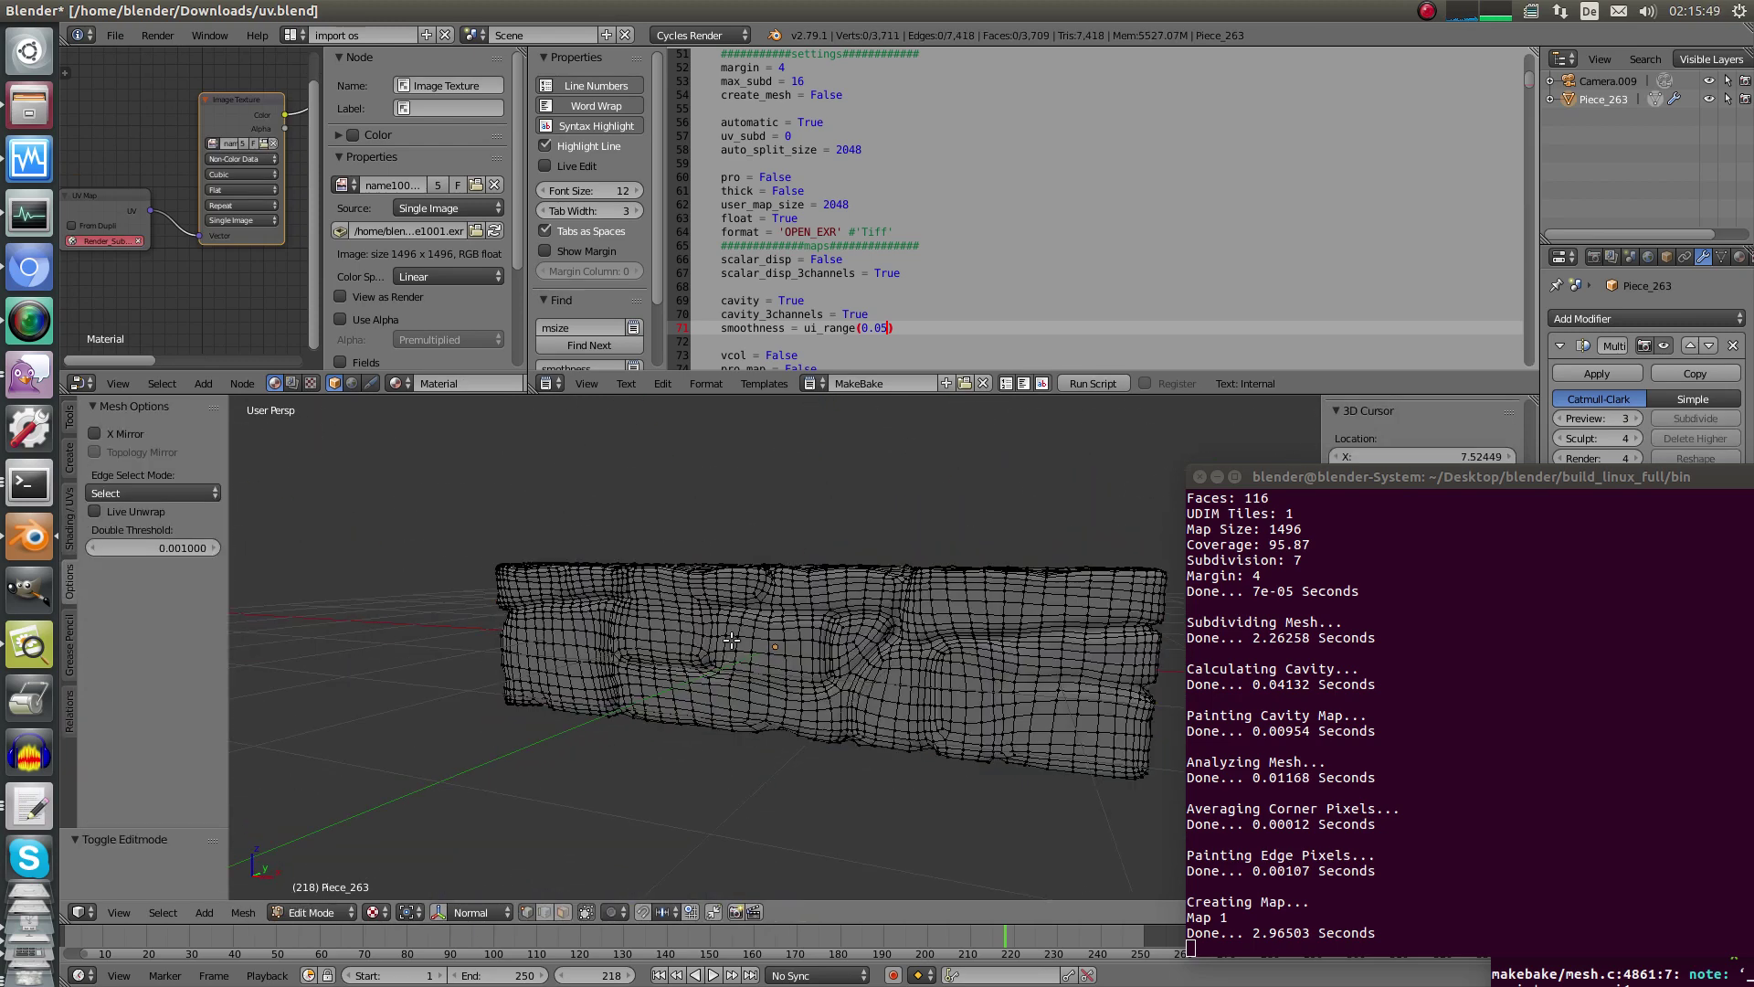
{"action": "key", "text": "a"}
{"action": "key", "text": "a"}
{"action": "middle_click_drag", "start_coordinate": [985, 543], "coordinate": [880, 573]}
{"action": "middle_click_drag", "start_coordinate": [752, 487], "coordinate": [959, 659]}
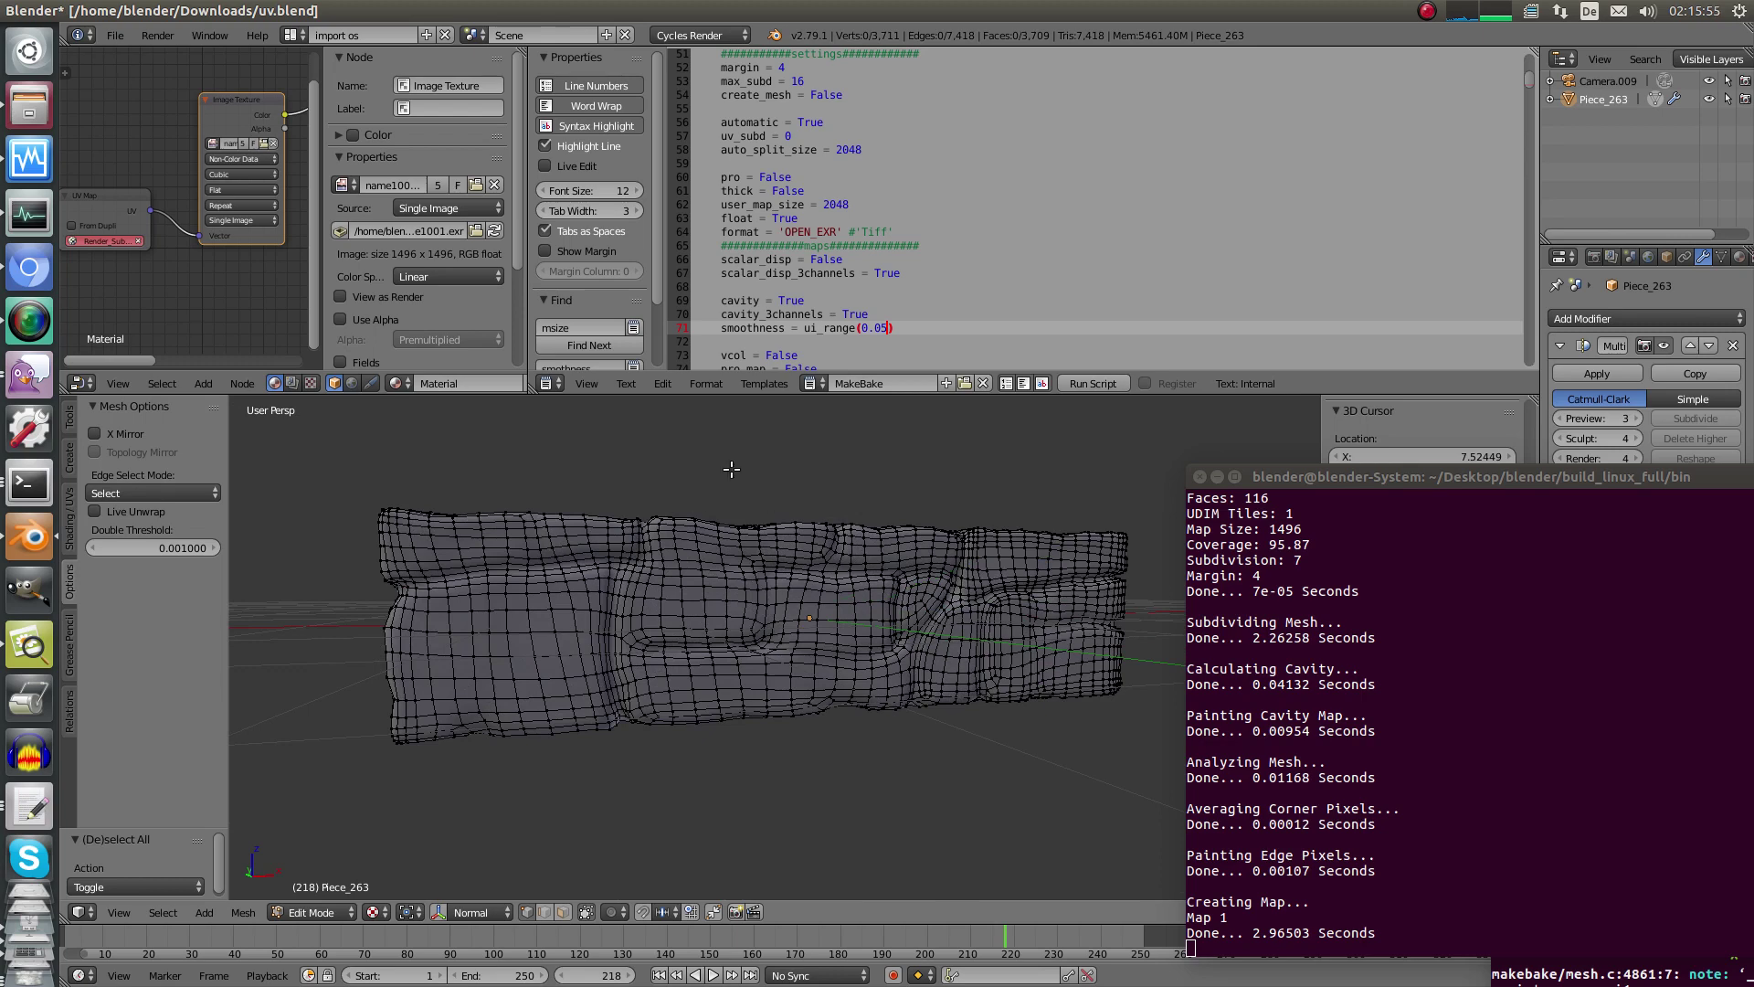
{"action": "mouse_move", "coordinate": [894, 574]}
{"action": "middle_mouse_down"}
{"action": "mouse_move", "coordinate": [919, 601]}
{"action": "mouse_move", "coordinate": [834, 606]}
{"action": "middle_mouse_up"}
{"action": "key", "text": "Tab"}
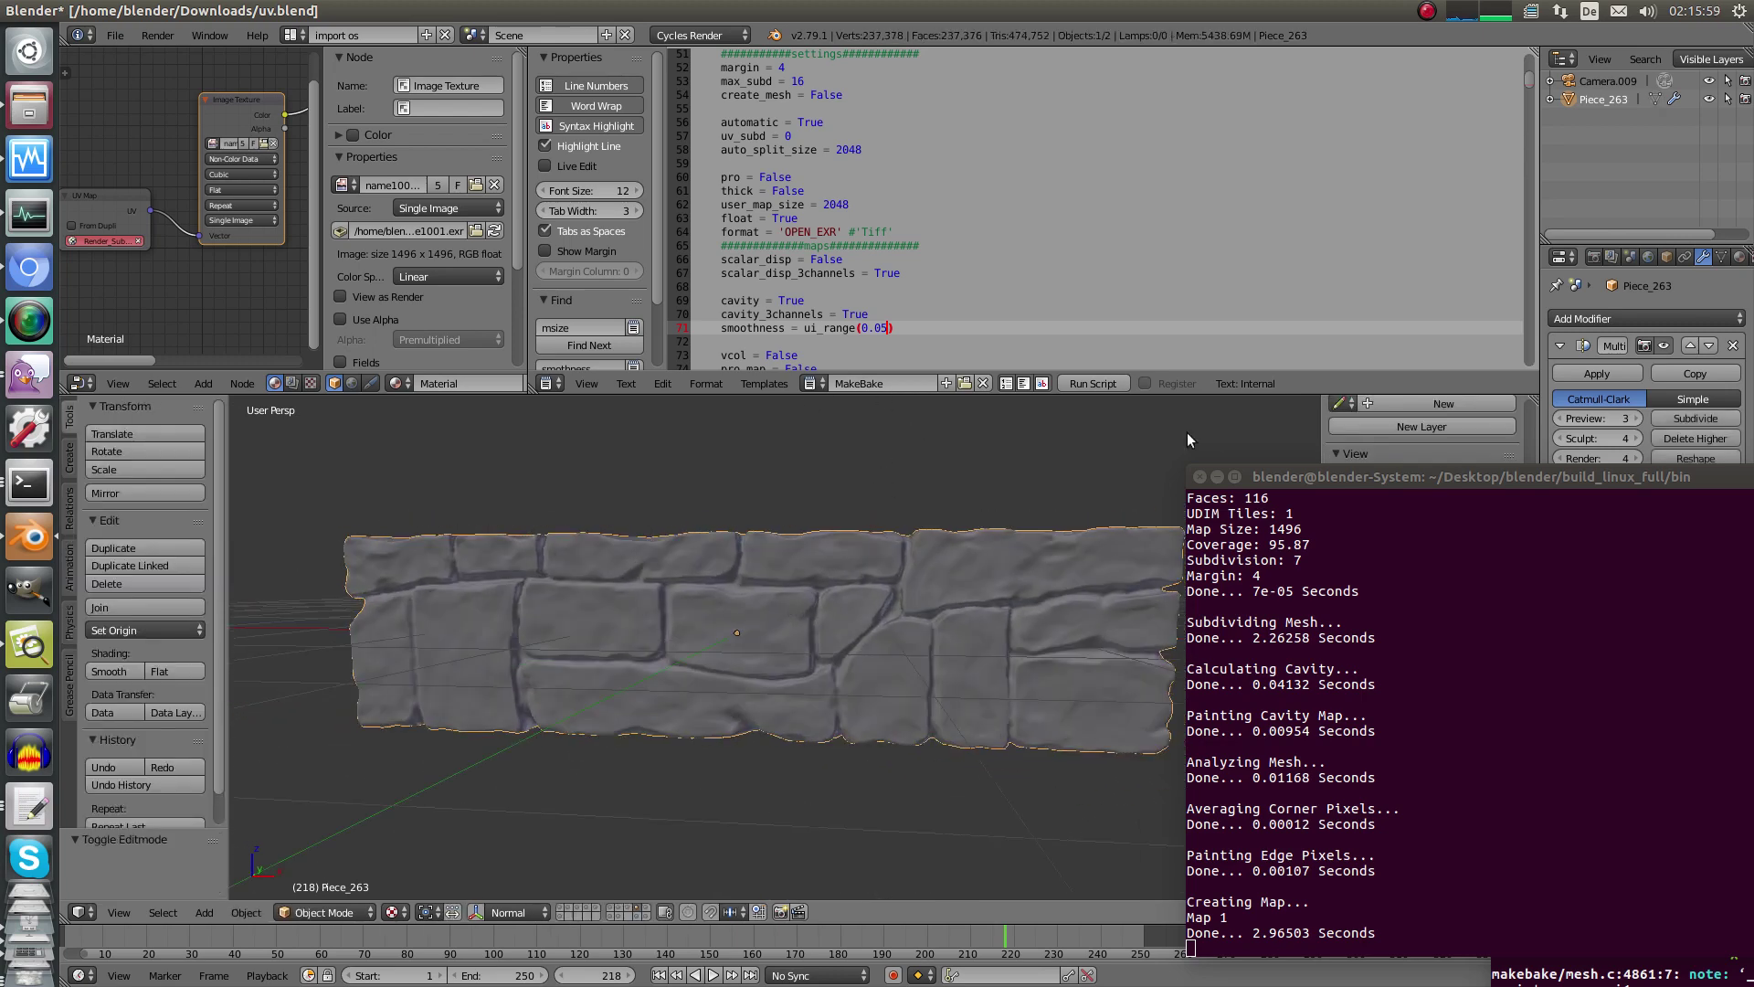
Move the terminal clear of the modifier settings, raise the wall's Multires preview level to 4, and inspect the sculpted detail.
{"action": "left_click_drag", "start_coordinate": [1427, 473], "coordinate": [1440, 705]}
{"action": "left_click", "coordinate": [1635, 425]}
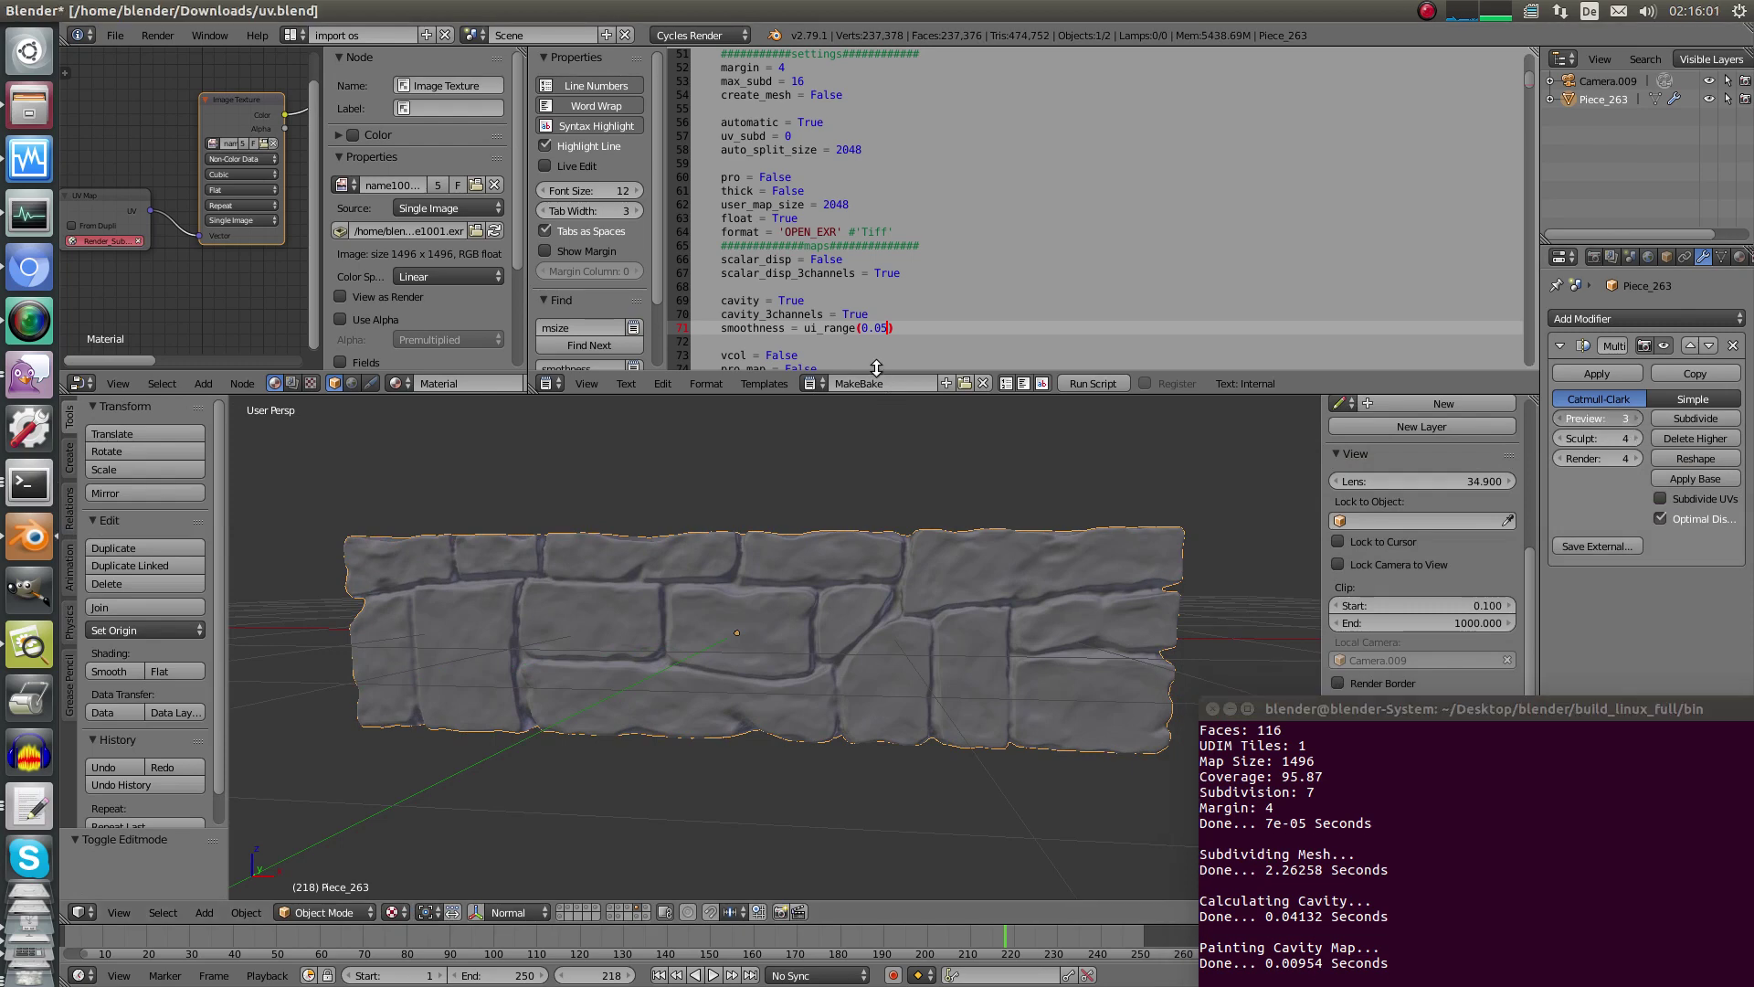
{"action": "scroll", "coordinate": [887, 594], "scroll_direction": "up", "scroll_amount": 3}
{"action": "middle_click_drag", "start_coordinate": [857, 612], "coordinate": [901, 614]}
{"action": "scroll", "coordinate": [916, 584], "scroll_direction": "down", "scroll_amount": 3}
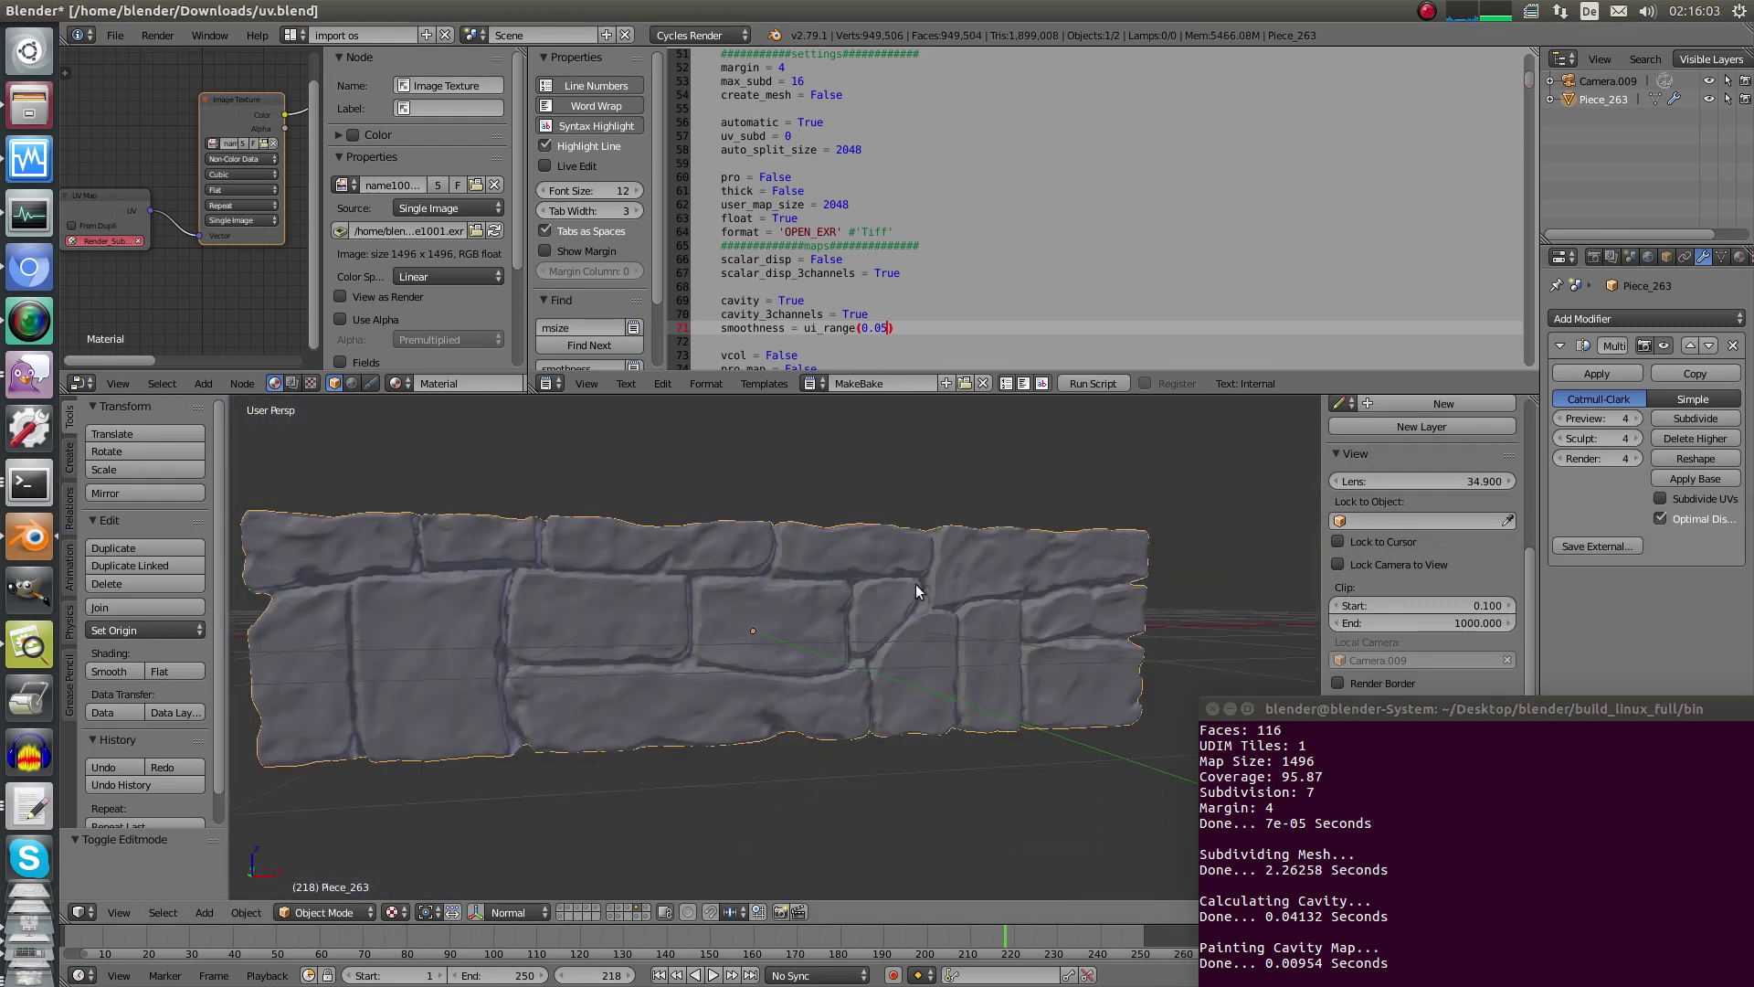
Lower the wall's Multires preview level to 2 and bake its cavity map with smoothness 0.05.
{"action": "left_click", "coordinate": [1559, 417]}
{"action": "left_click", "coordinate": [1559, 417]}
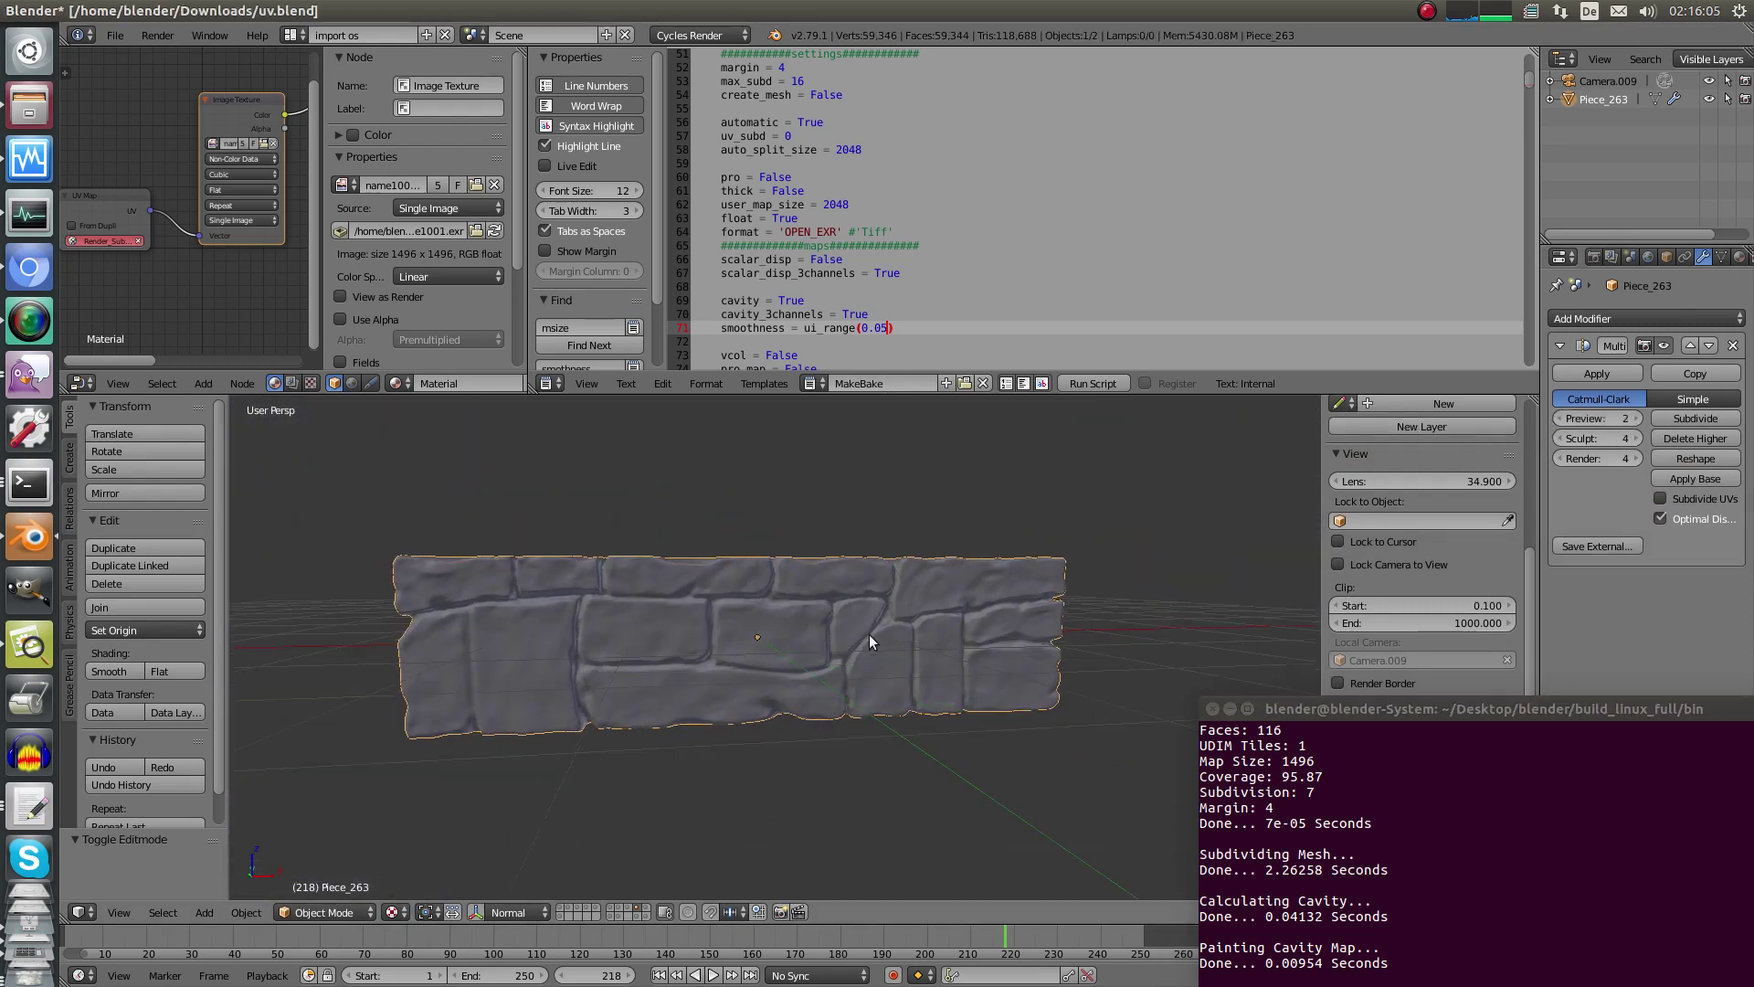
{"action": "middle_click_drag", "start_coordinate": [869, 637], "coordinate": [900, 672]}
{"action": "middle_click_drag", "start_coordinate": [886, 415], "coordinate": [794, 607]}
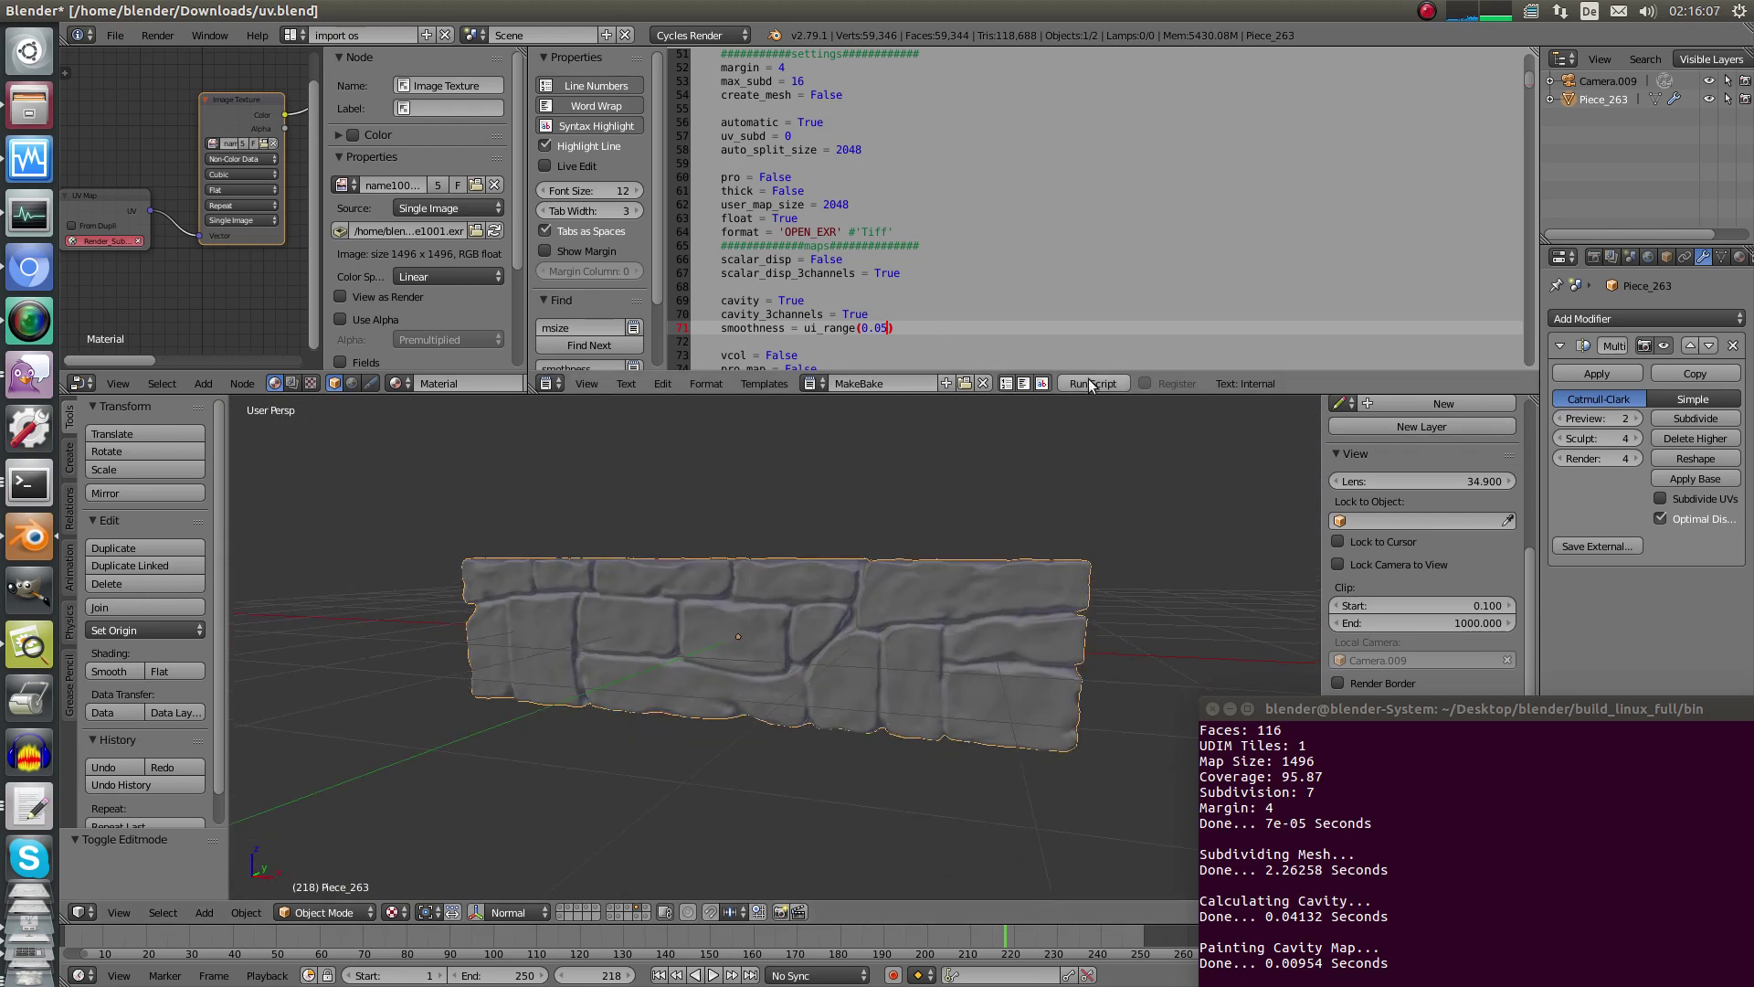
{"action": "left_click_drag", "start_coordinate": [1339, 699], "coordinate": [1298, 369]}
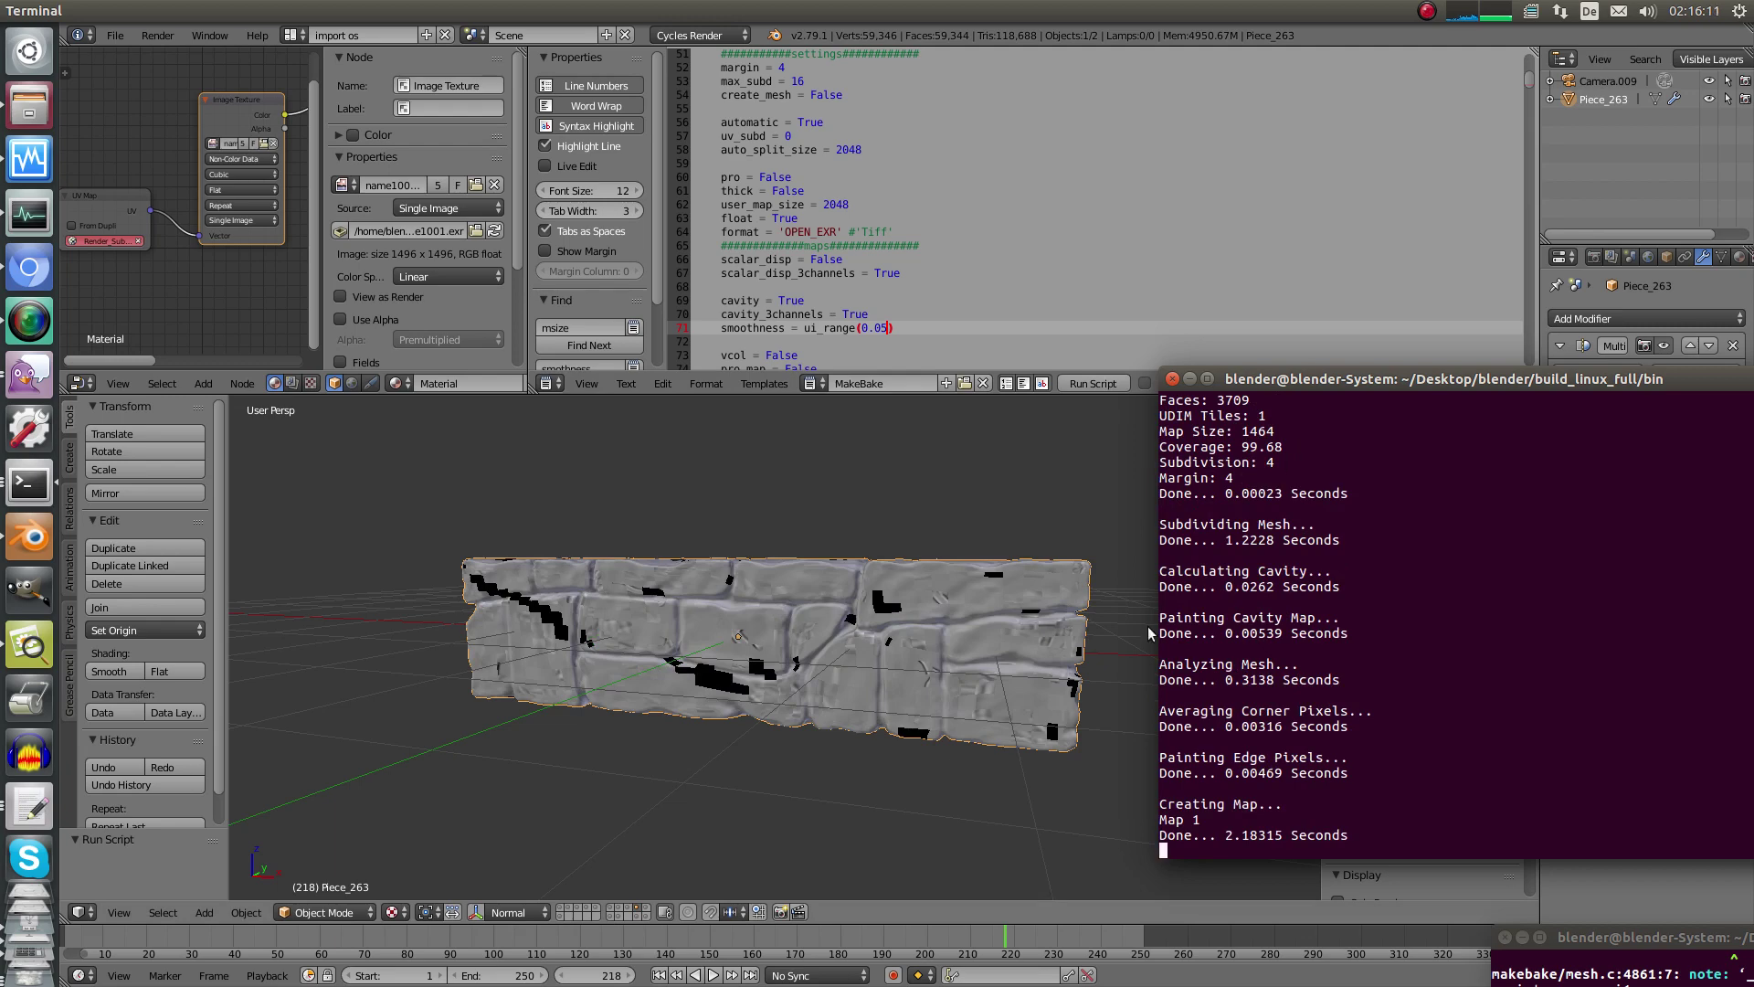
Check the baked map size in the terminal output and show the wall's UV maps.
{"action": "left_click_drag", "start_coordinate": [1253, 431], "coordinate": [1243, 431]}
{"action": "left_click_drag", "start_coordinate": [1327, 386], "coordinate": [1309, 639]}
{"action": "left_click", "coordinate": [1723, 259]}
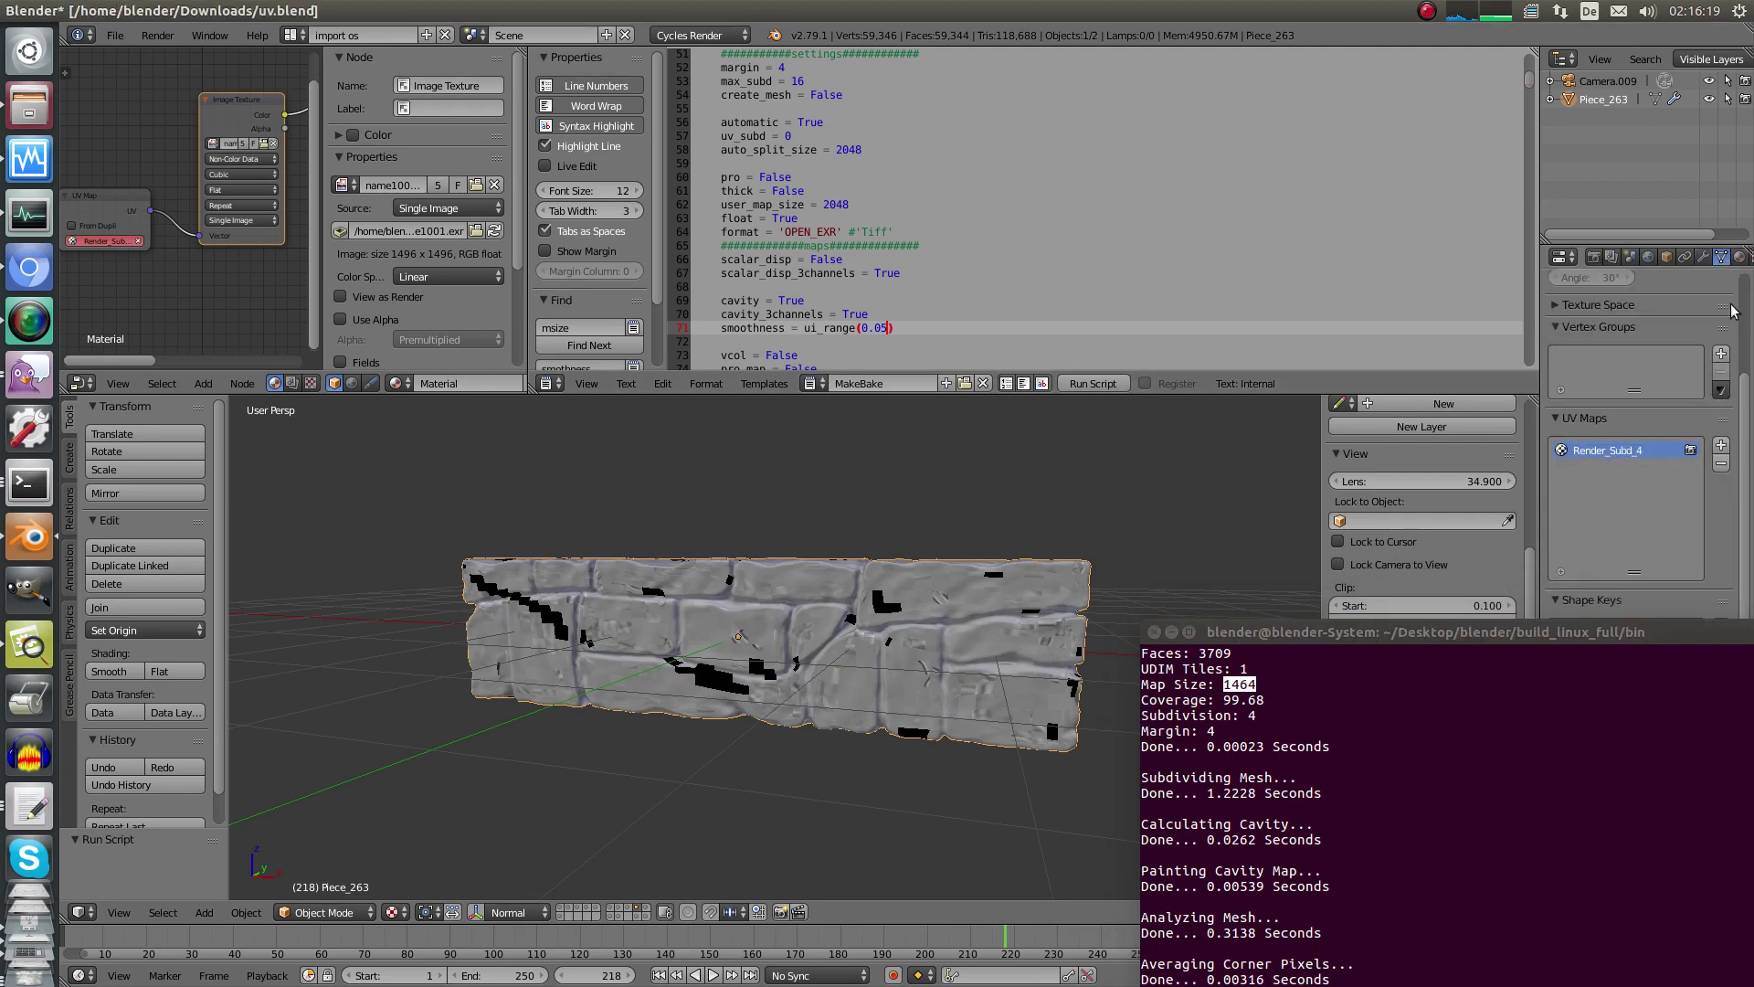
{"action": "middle_click_drag", "start_coordinate": [914, 498], "coordinate": [845, 585]}
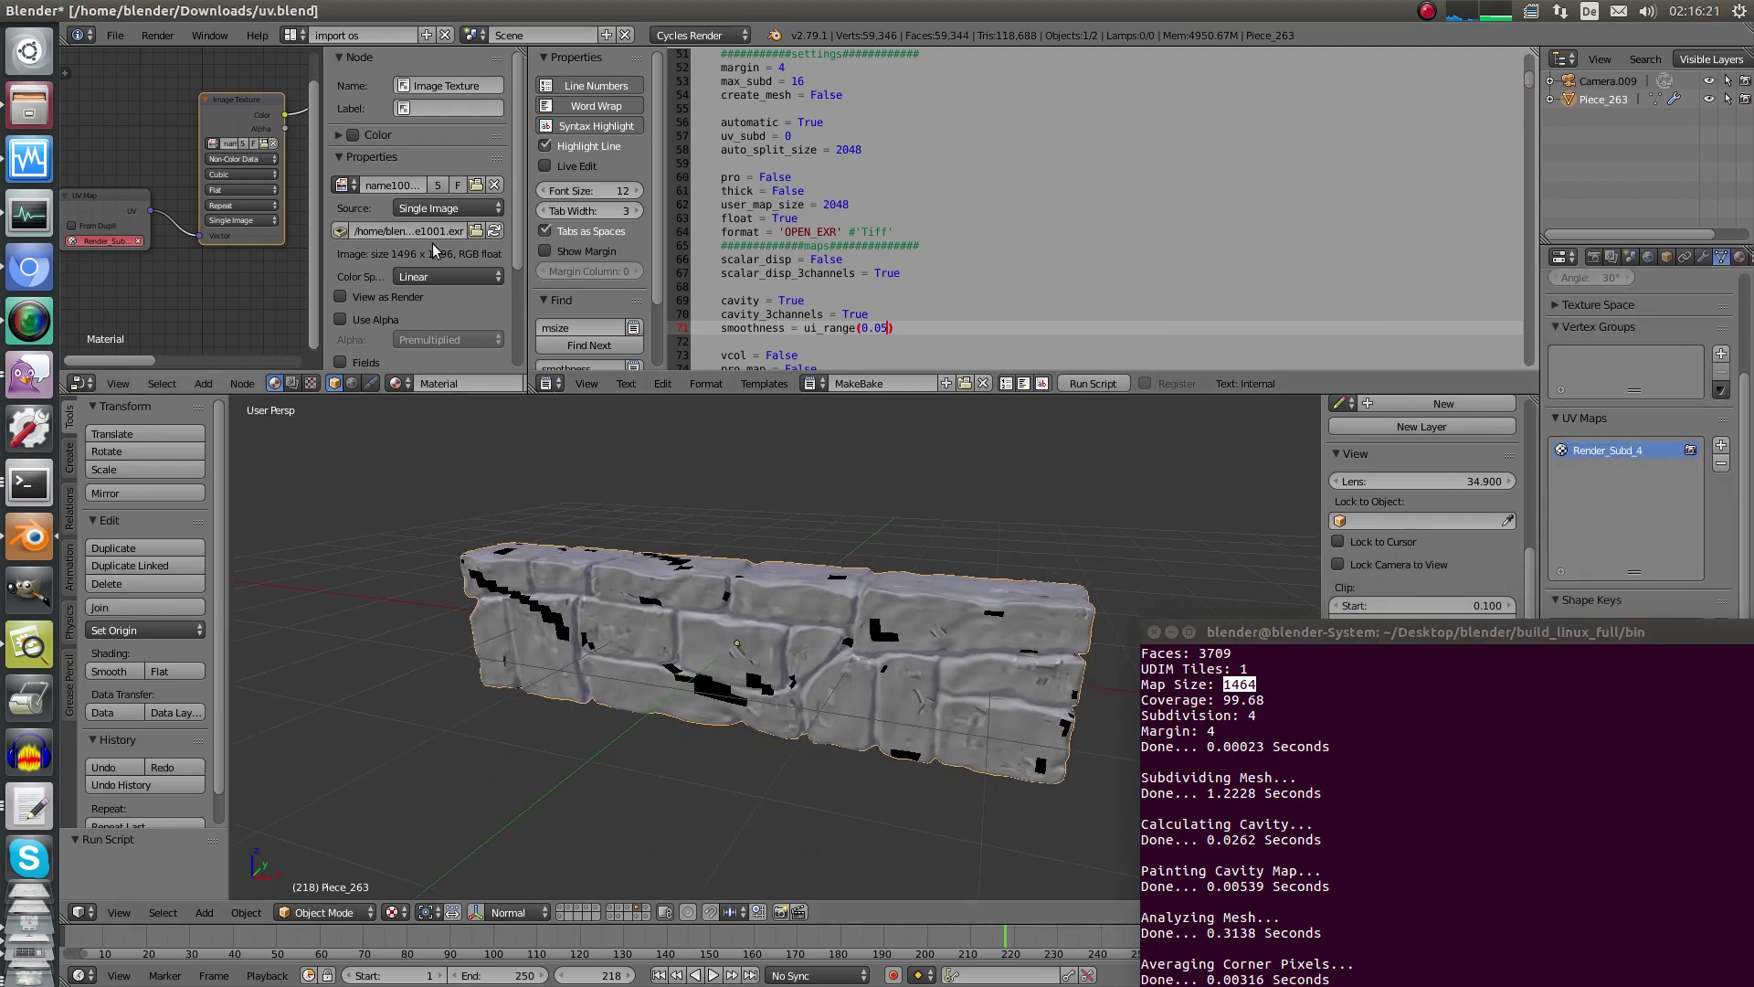
Assign the Render_Subd_4 map in the UV Map node, reload the baked image, and inspect the cavity map on the wall.
{"action": "left_click", "coordinate": [495, 231]}
{"action": "mouse_move", "coordinate": [770, 692]}
{"action": "middle_mouse_down"}
{"action": "mouse_move", "coordinate": [808, 689]}
{"action": "mouse_move", "coordinate": [782, 612]}
{"action": "mouse_move", "coordinate": [788, 660]}
{"action": "mouse_move", "coordinate": [757, 675]}
{"action": "mouse_move", "coordinate": [612, 683]}
{"action": "mouse_move", "coordinate": [647, 656]}
{"action": "mouse_move", "coordinate": [515, 645]}
{"action": "mouse_move", "coordinate": [605, 649]}
{"action": "mouse_move", "coordinate": [693, 583]}
{"action": "mouse_move", "coordinate": [643, 637]}
{"action": "mouse_move", "coordinate": [786, 655]}
{"action": "mouse_move", "coordinate": [741, 687]}
{"action": "middle_mouse_up"}
{"action": "scroll", "coordinate": [788, 659], "scroll_direction": "up", "scroll_amount": 3}
{"action": "middle_click_drag", "start_coordinate": [725, 559], "coordinate": [752, 621]}
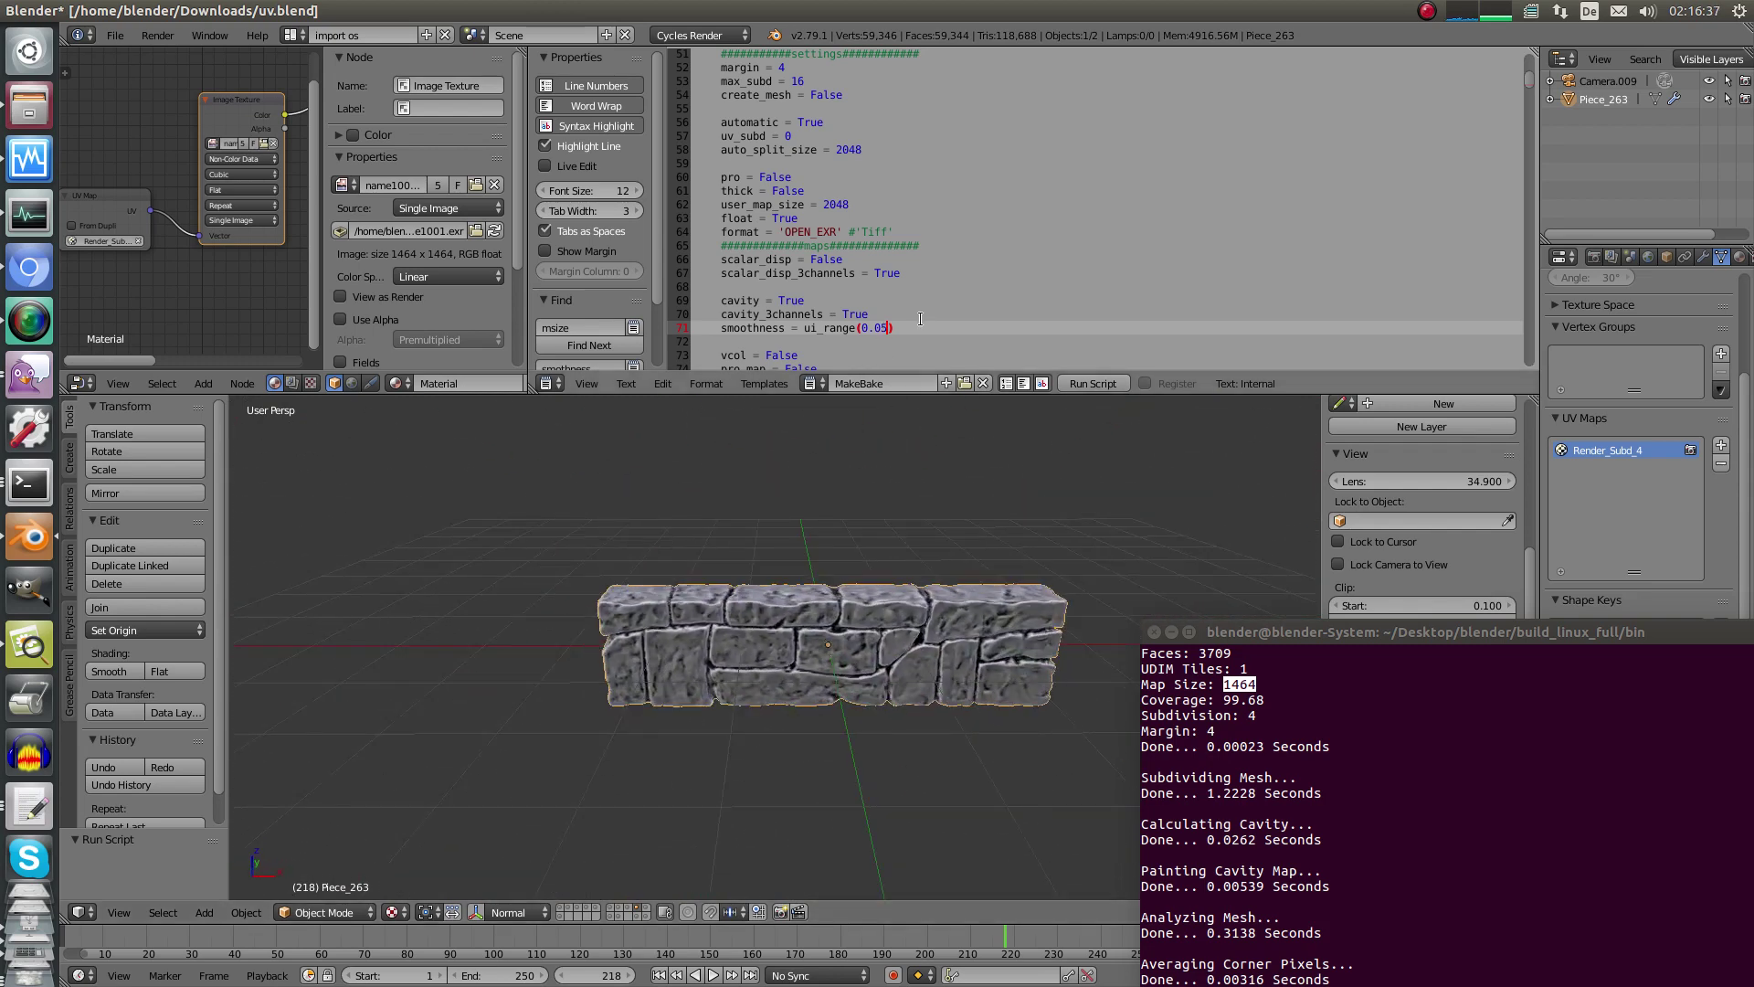
Set the script's smoothness to 0.17, rebake the wall's cavity map, and bring the terminal output into view.
{"action": "key", "text": "Down"}
{"action": "left_click", "coordinate": [886, 328]}
{"action": "left_click", "coordinate": [1092, 383]}
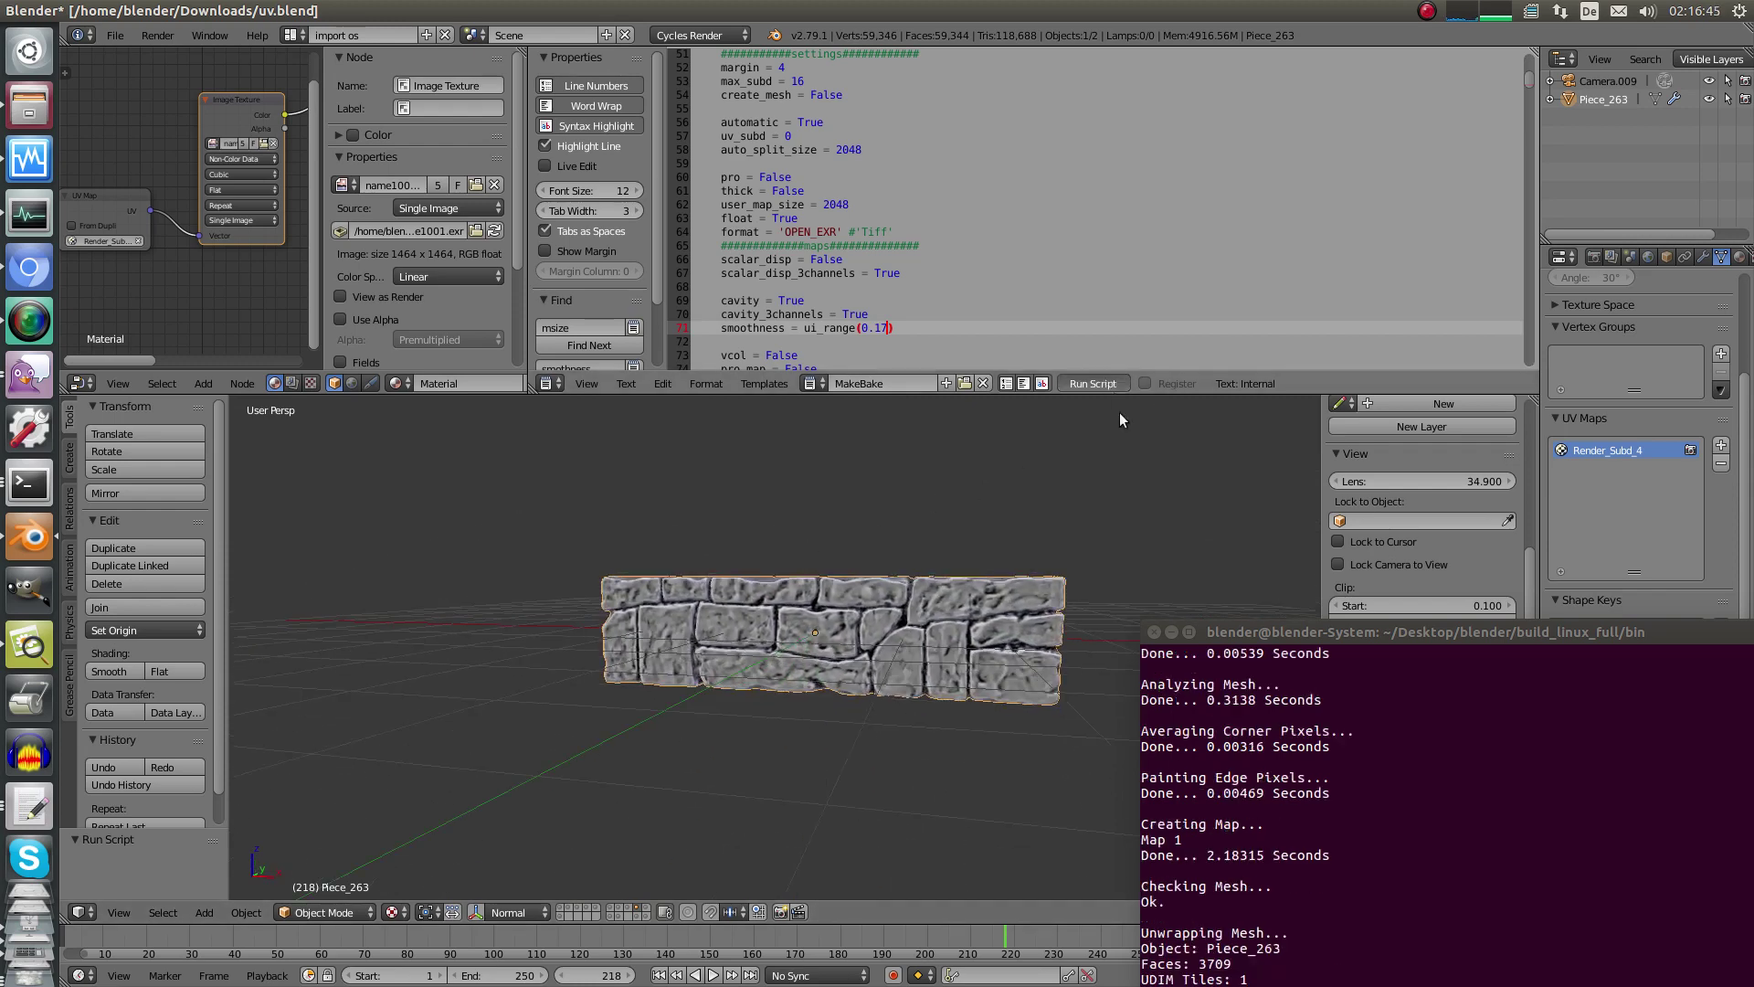
{"action": "left_click_drag", "start_coordinate": [1227, 638], "coordinate": [1269, 478]}
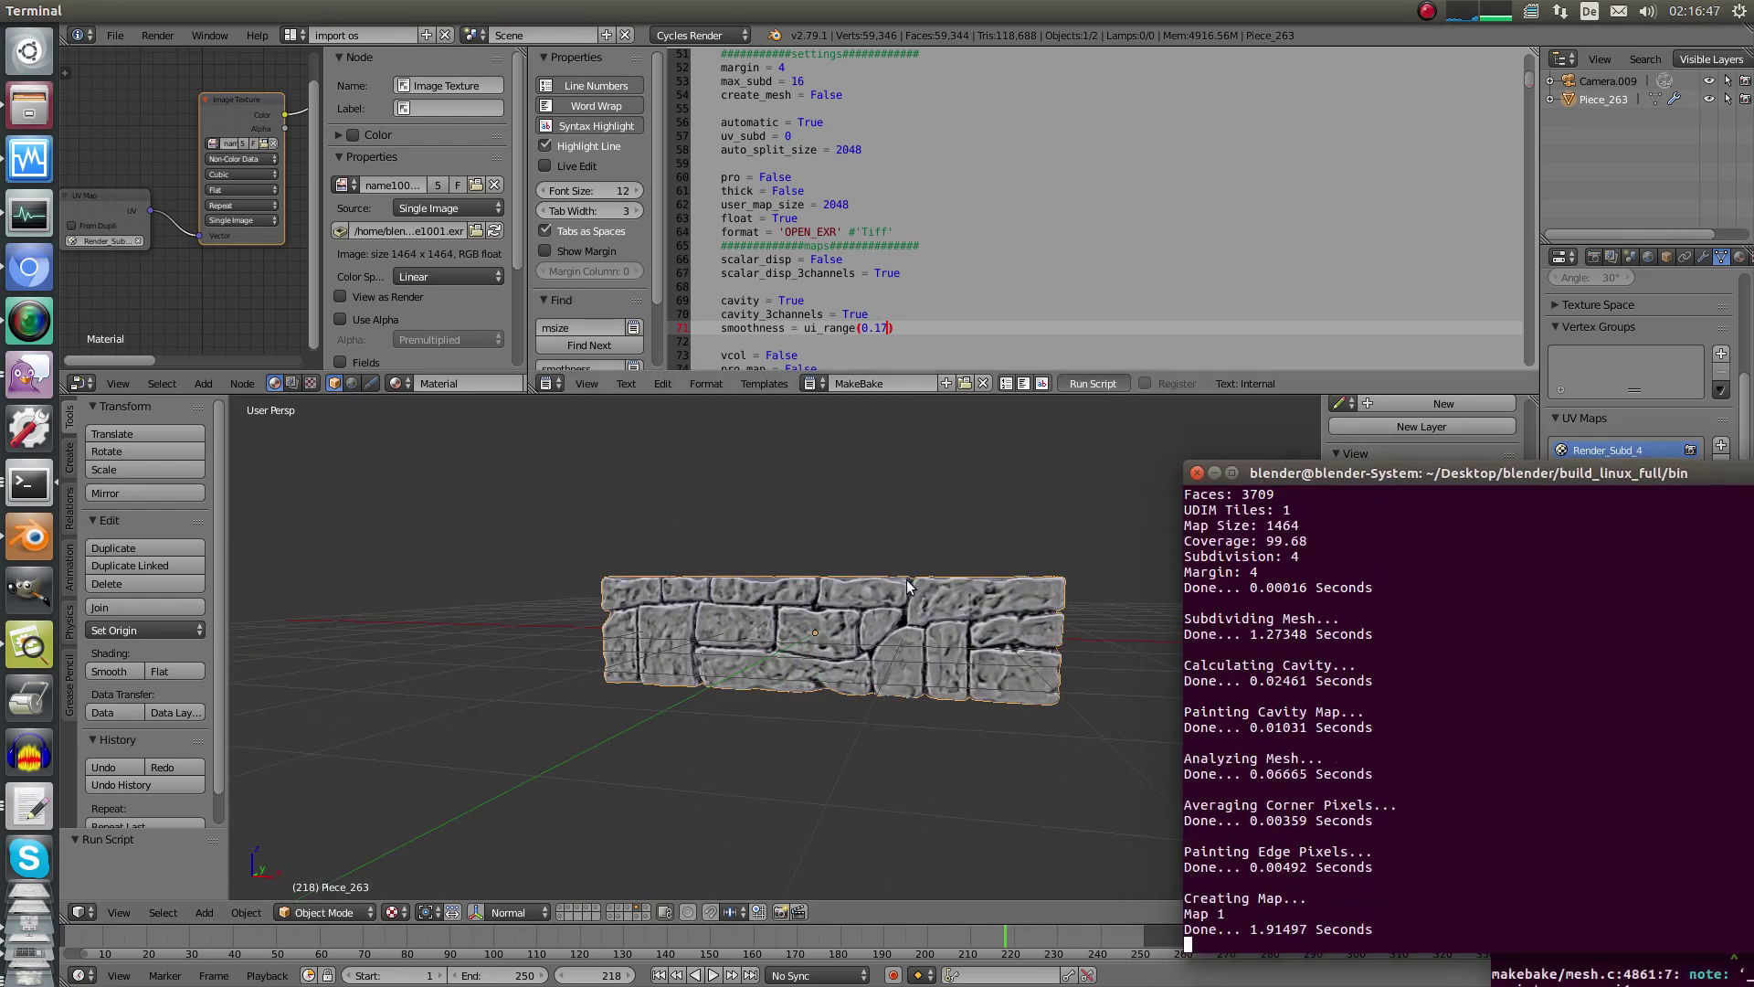
Reload the rebaked image in the Image Texture node and inspect the wall's cavity map up close from several angles.
{"action": "left_click", "coordinate": [494, 231]}
{"action": "middle_click_drag", "start_coordinate": [825, 582], "coordinate": [749, 625]}
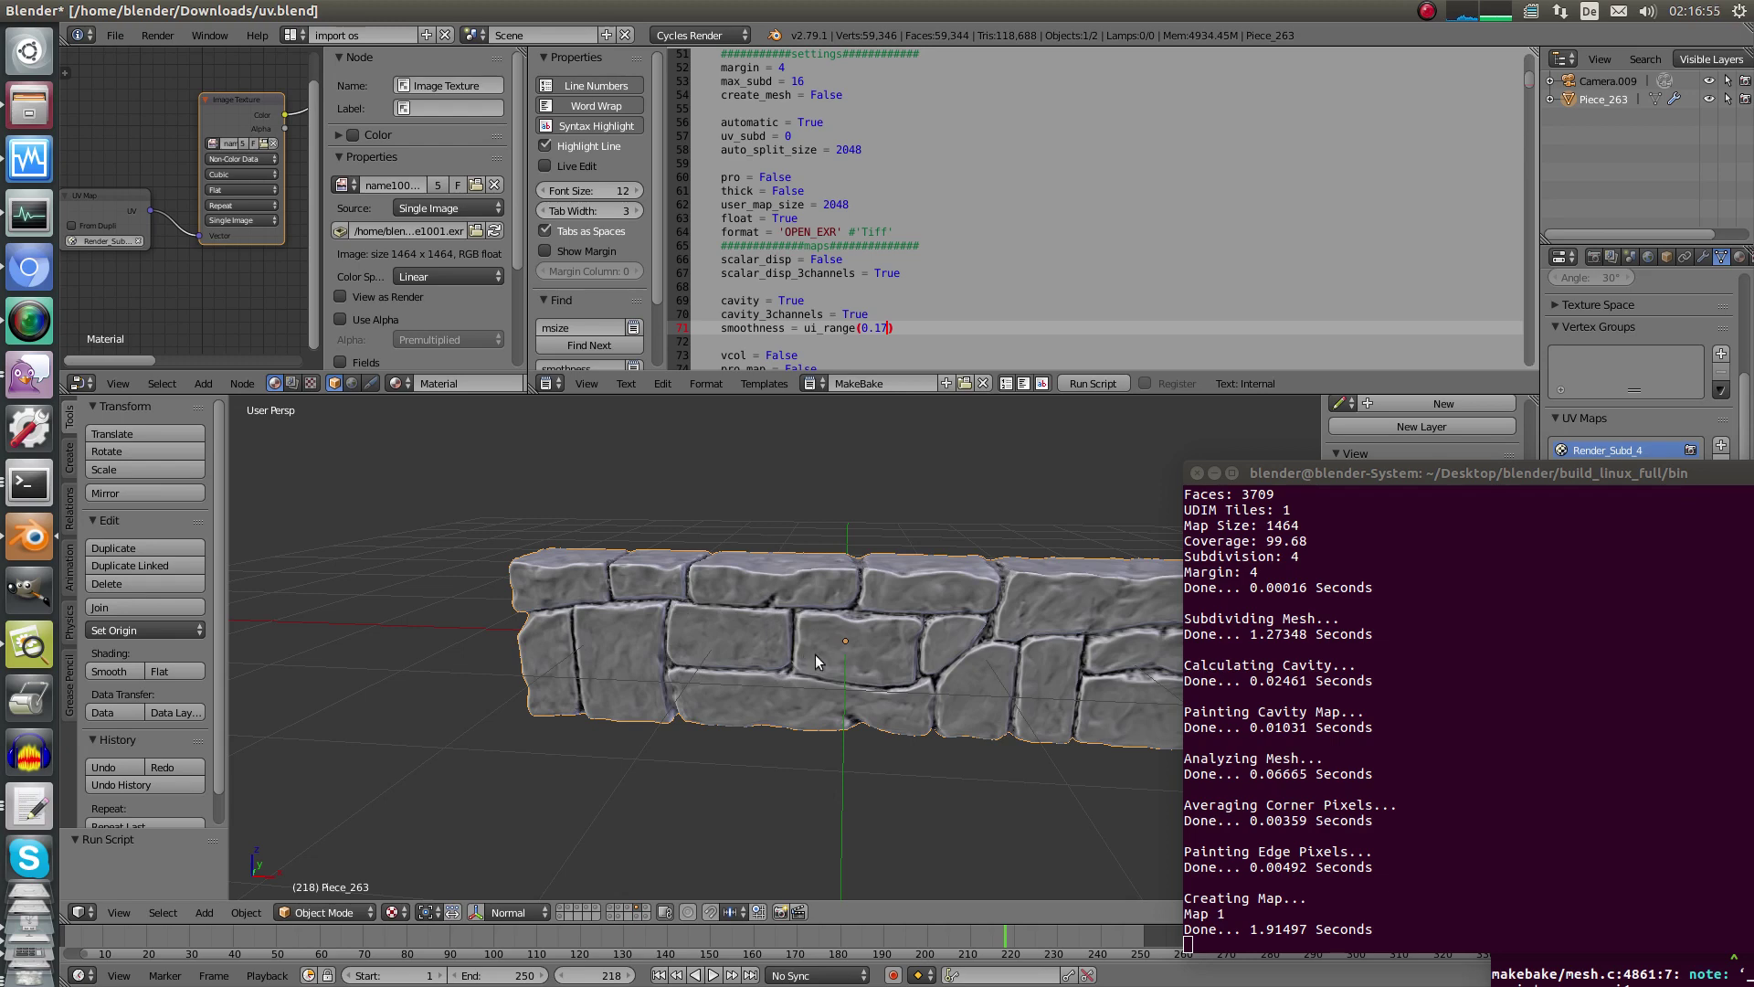
{"action": "middle_click_drag", "start_coordinate": [815, 654], "coordinate": [827, 641]}
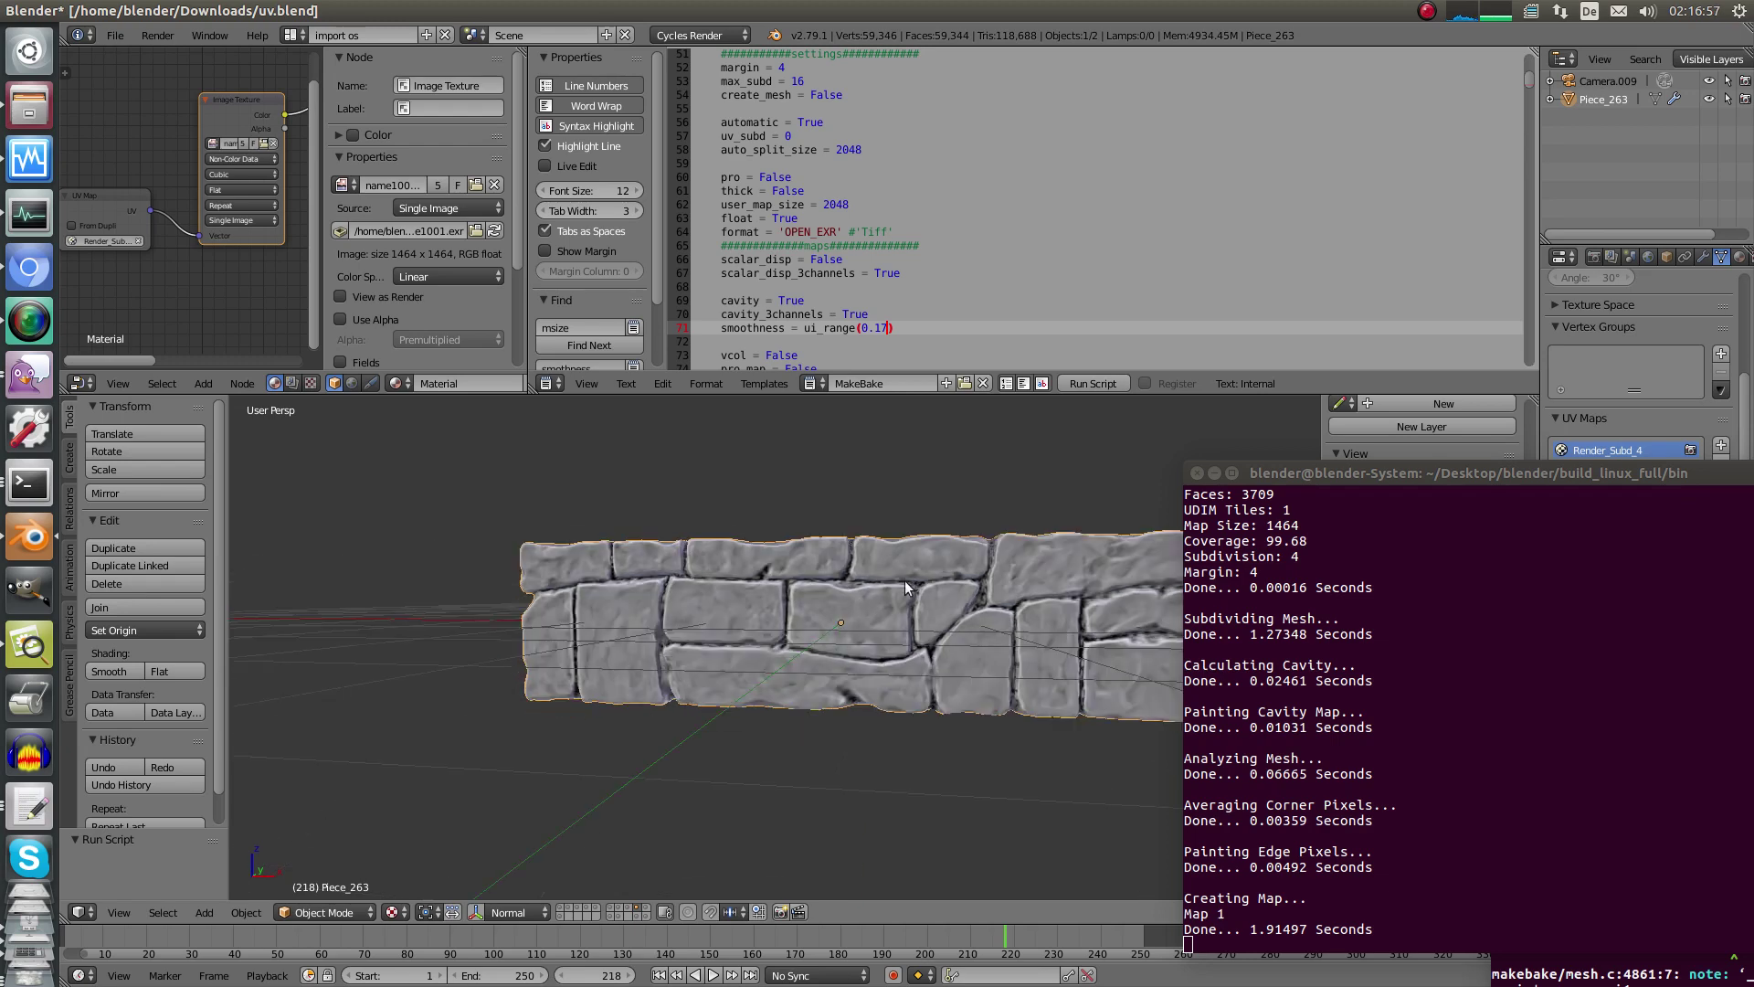
{"action": "middle_click_drag", "start_coordinate": [917, 563], "coordinate": [809, 585]}
{"action": "scroll", "coordinate": [810, 585], "scroll_direction": "up", "scroll_amount": 5}
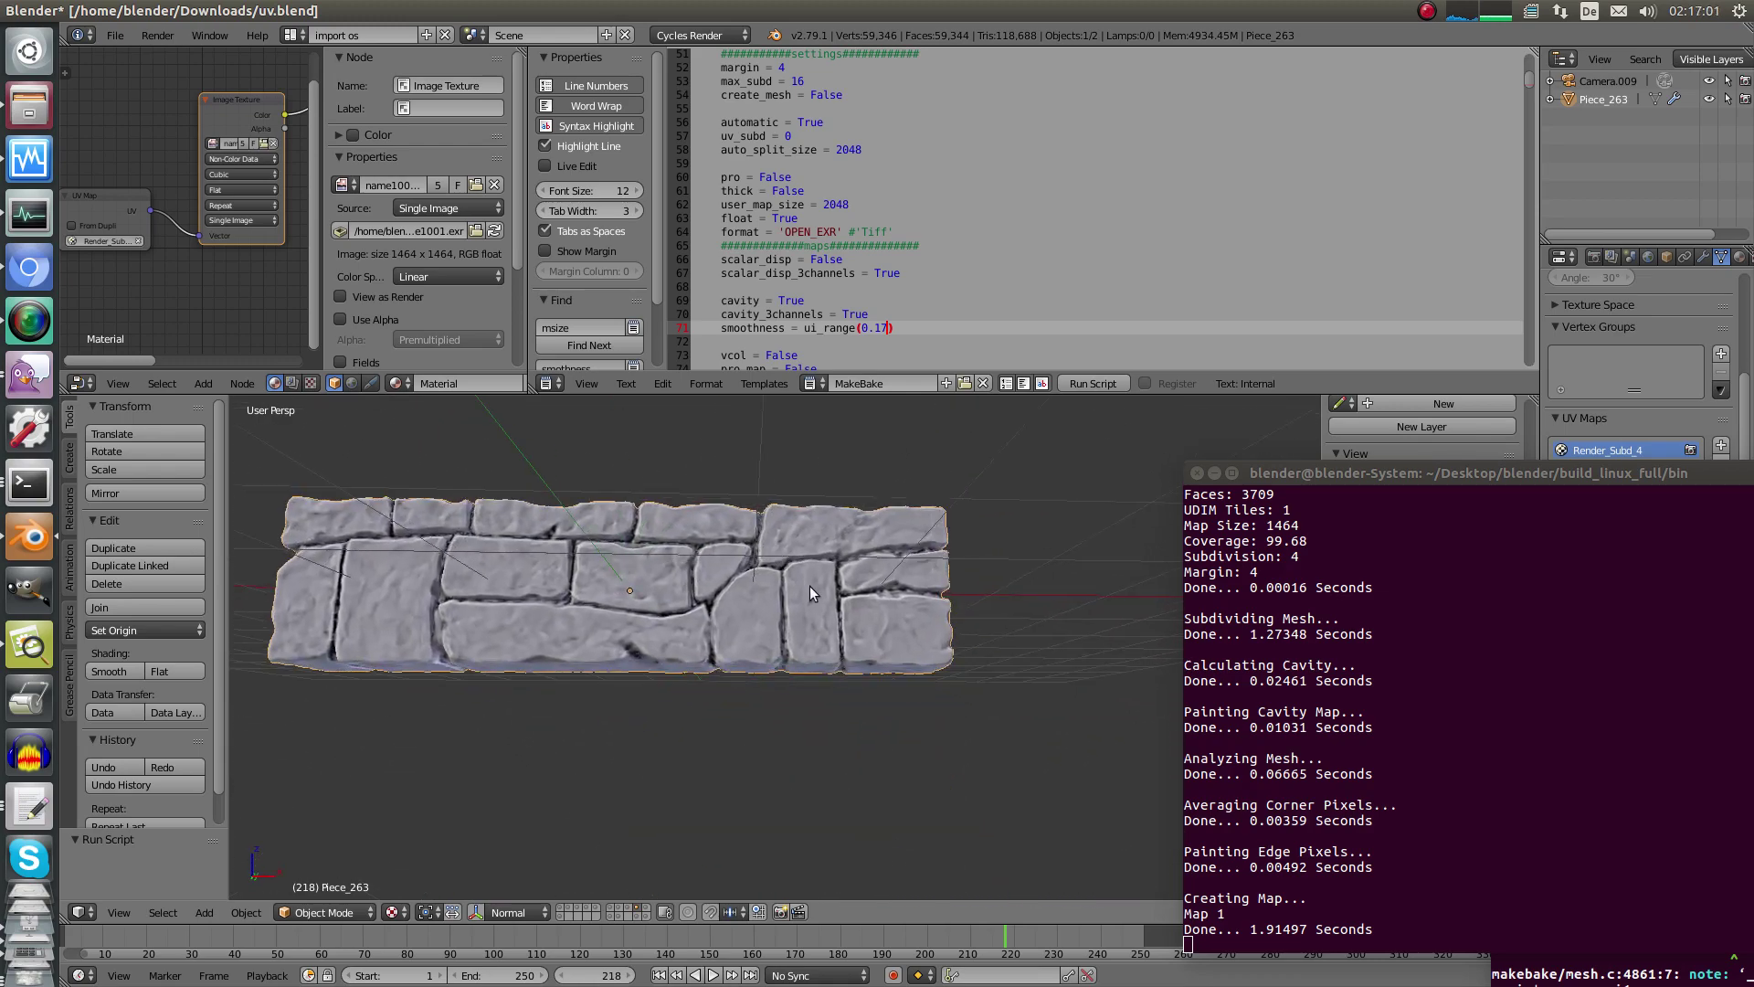
{"action": "middle_click_drag", "start_coordinate": [873, 416], "coordinate": [977, 475]}
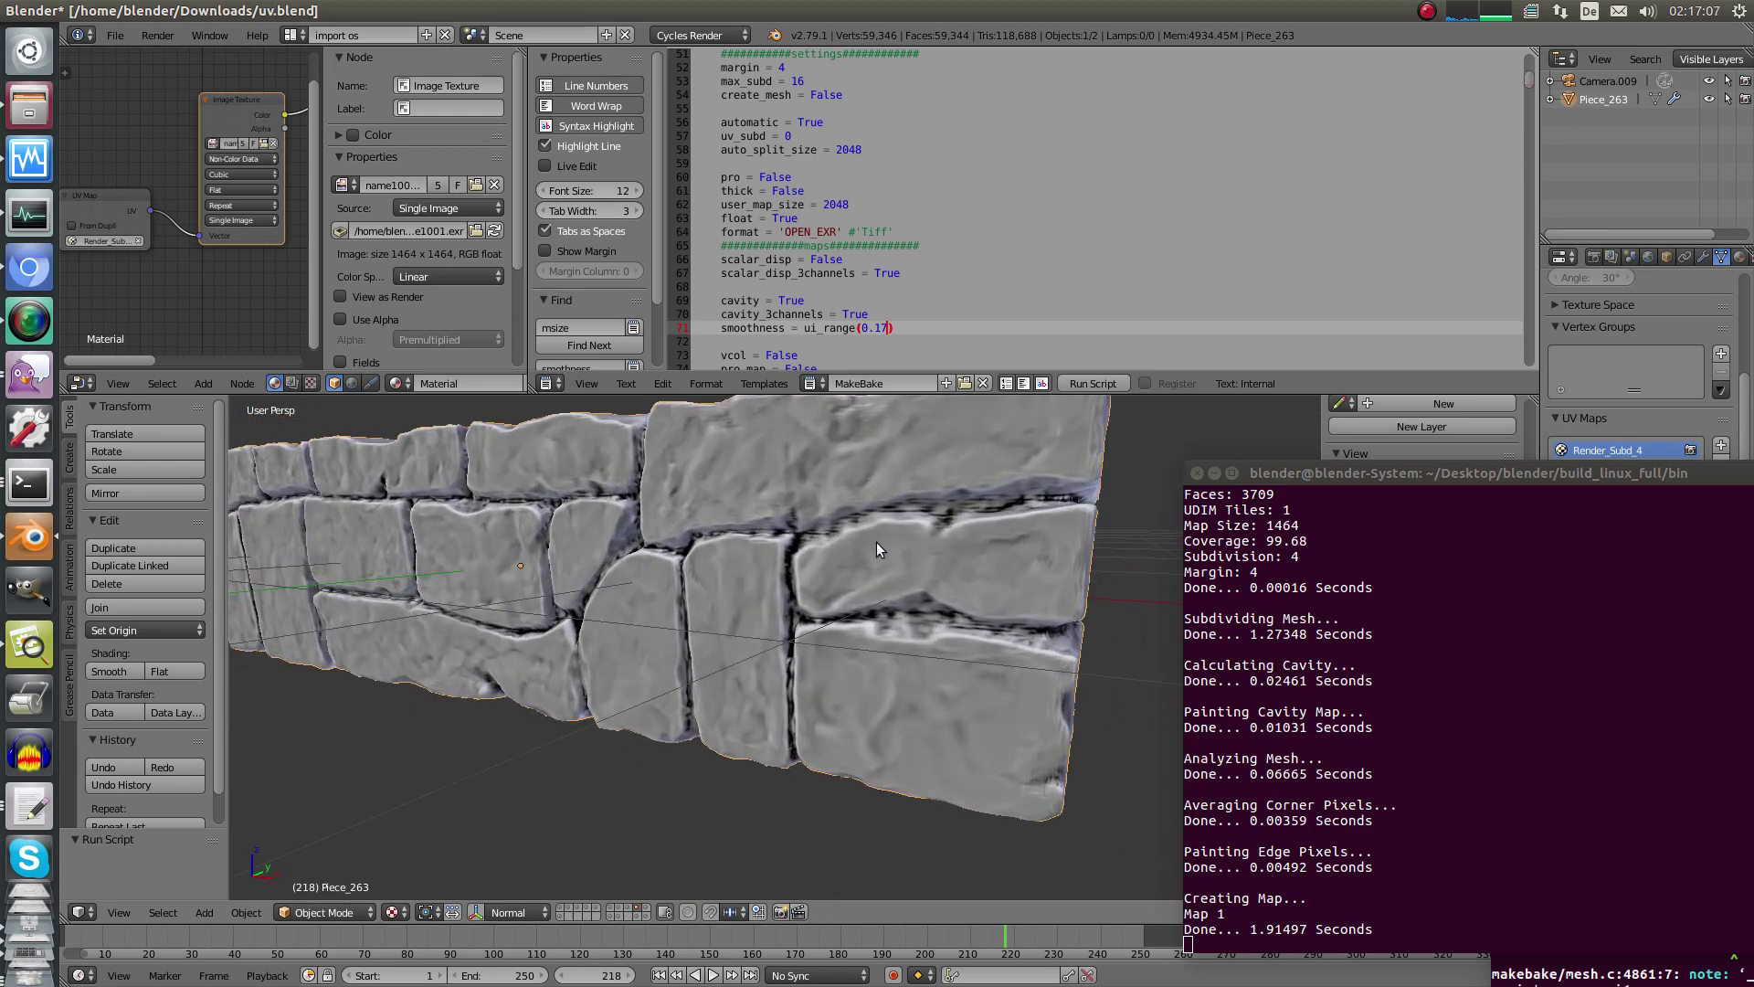
{"action": "middle_click_drag", "start_coordinate": [876, 542], "coordinate": [868, 638]}
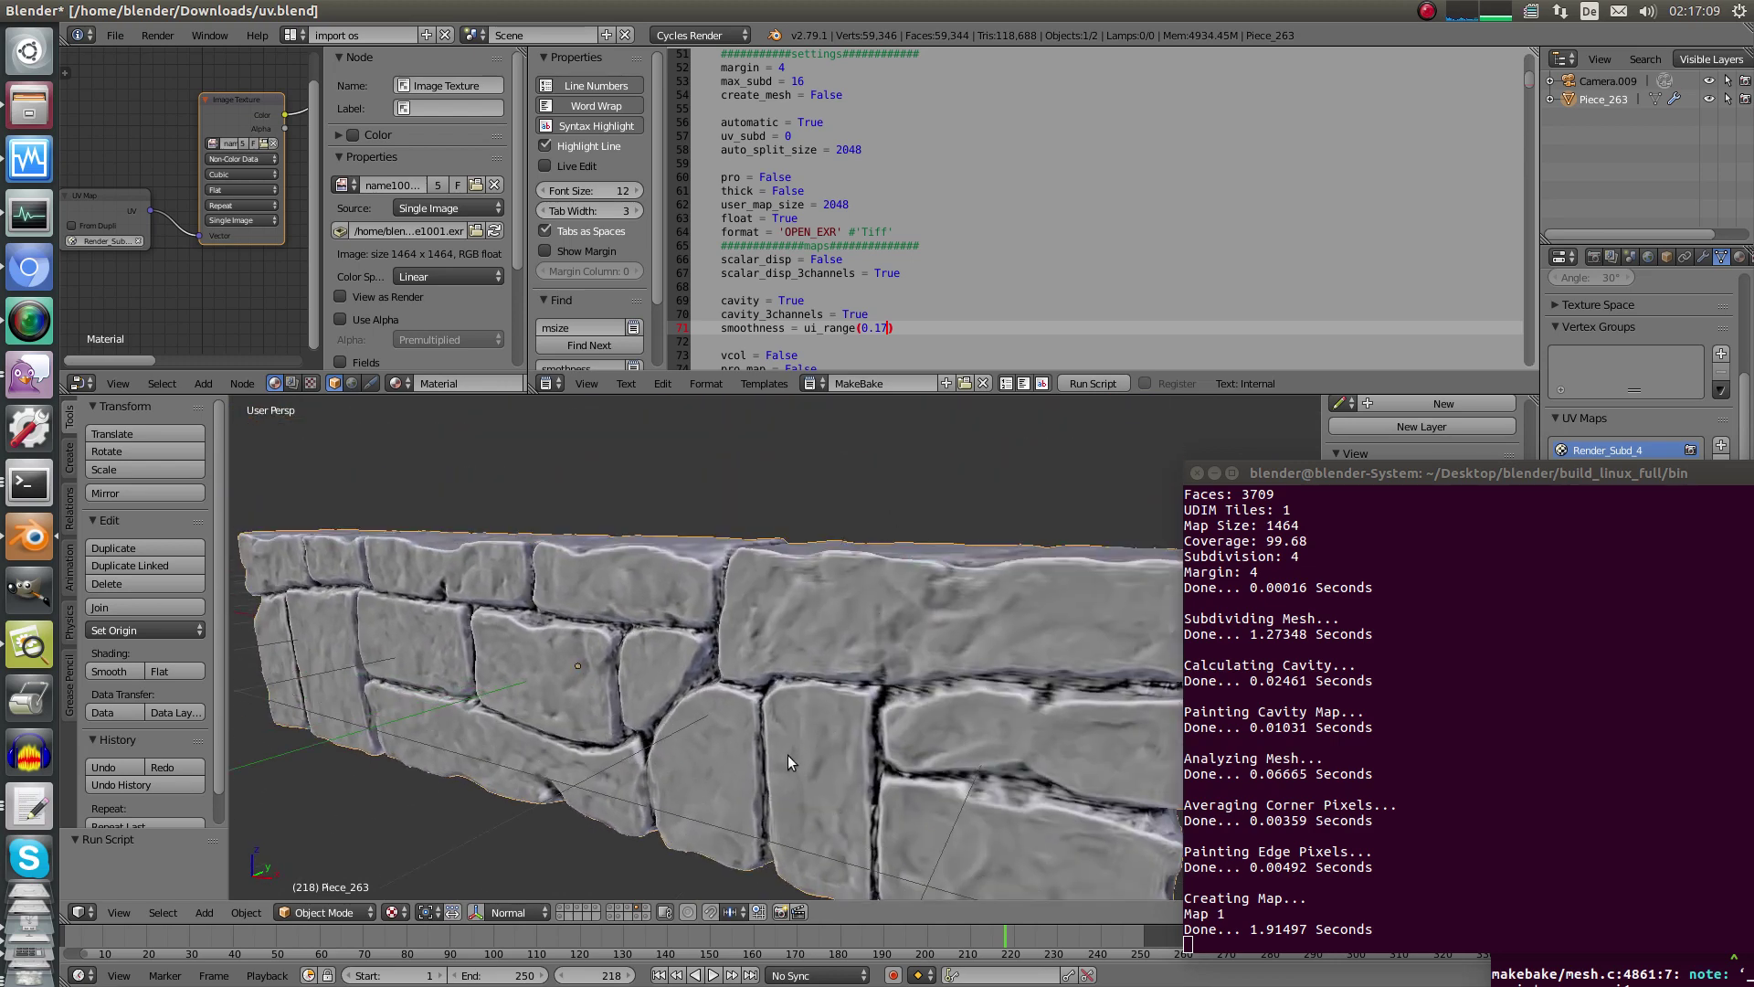
{"action": "scroll", "coordinate": [833, 606], "scroll_direction": "down", "scroll_amount": 10}
{"action": "middle_click_drag", "start_coordinate": [850, 607], "coordinate": [758, 704]}
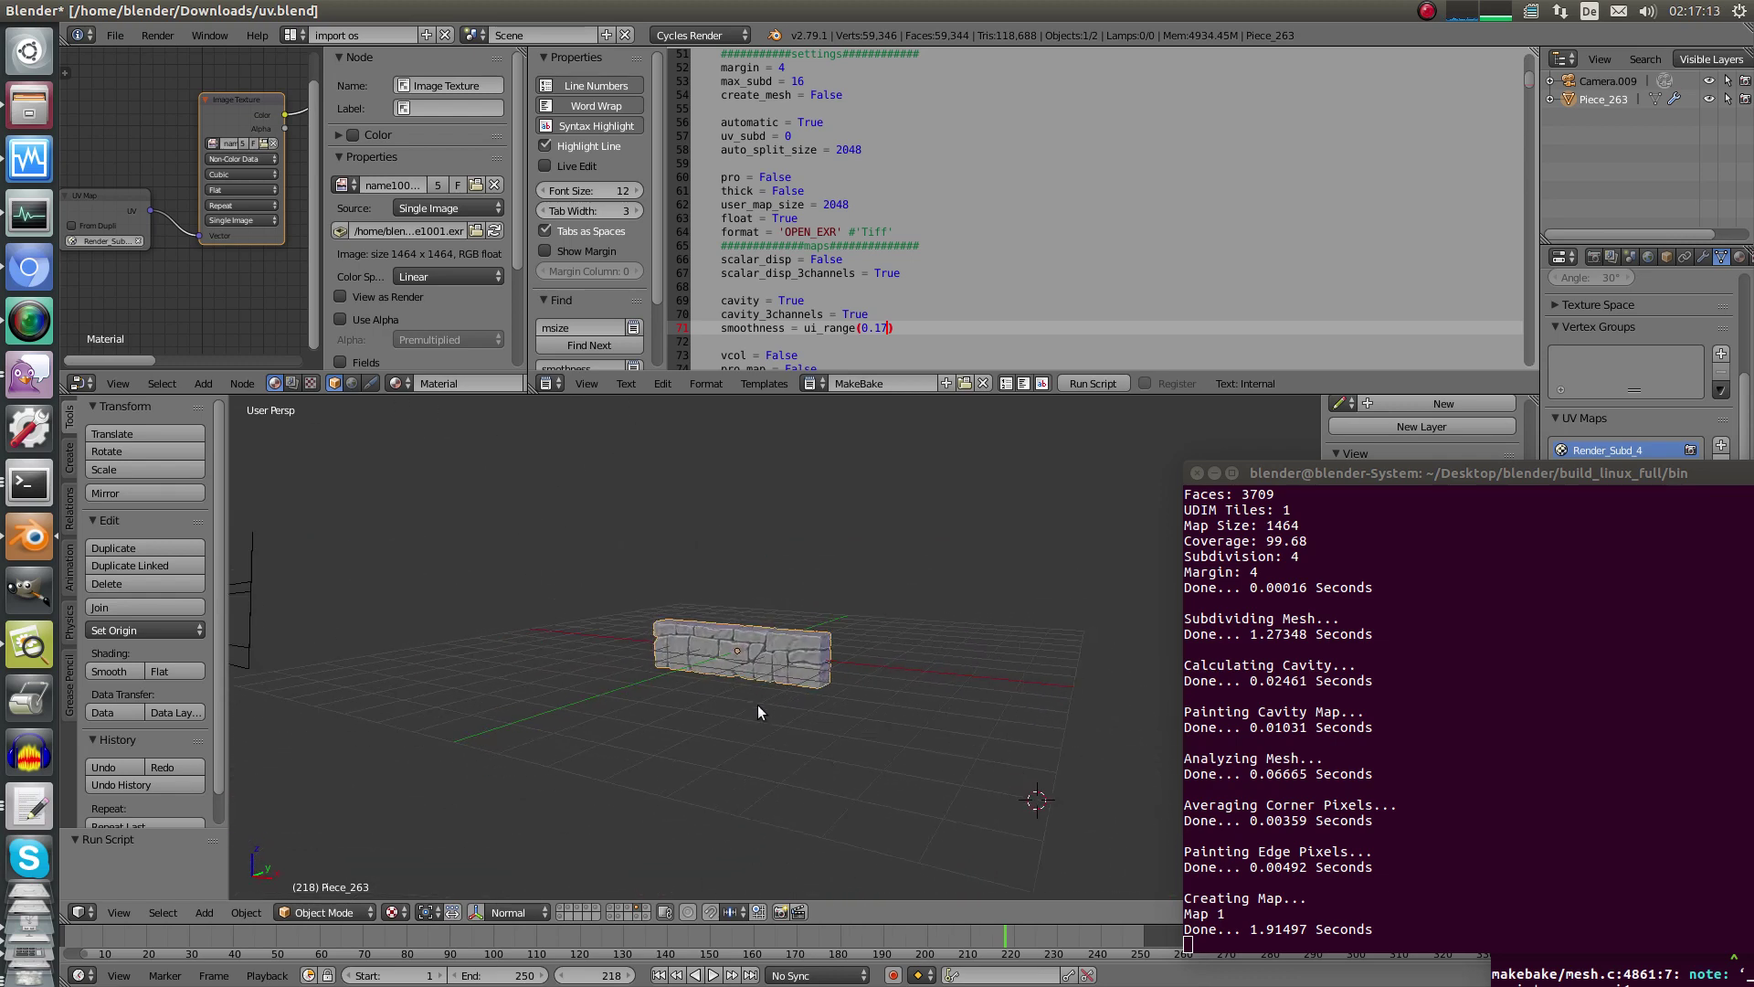
{"action": "scroll", "coordinate": [758, 704], "scroll_direction": "up", "scroll_amount": 8}
{"action": "mouse_move", "coordinate": [863, 621]}
{"action": "middle_mouse_down"}
{"action": "mouse_move", "coordinate": [881, 561]}
{"action": "mouse_move", "coordinate": [874, 616]}
{"action": "middle_mouse_up"}
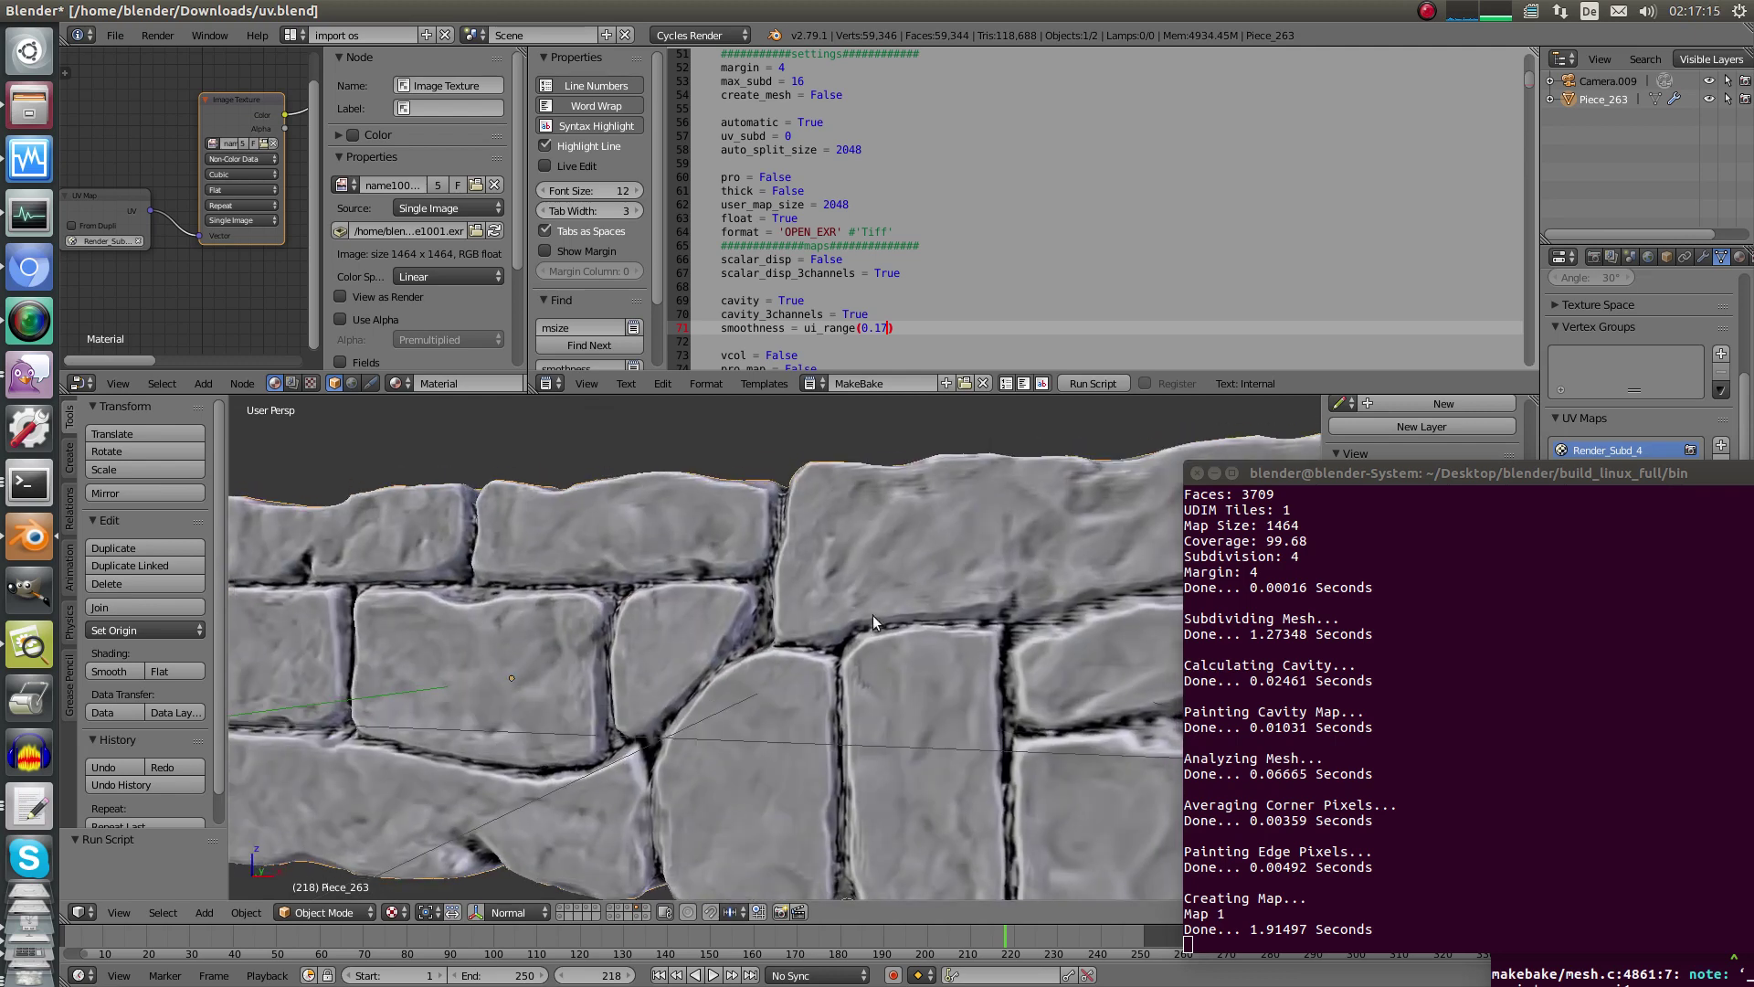
Frame the wall through the camera, bring the Principled BSDF node into view, and preview the wall in Rendered shading.
{"action": "key", "text": "KP_0"}
{"action": "scroll", "coordinate": [687, 786], "scroll_direction": "up", "scroll_amount": 3}
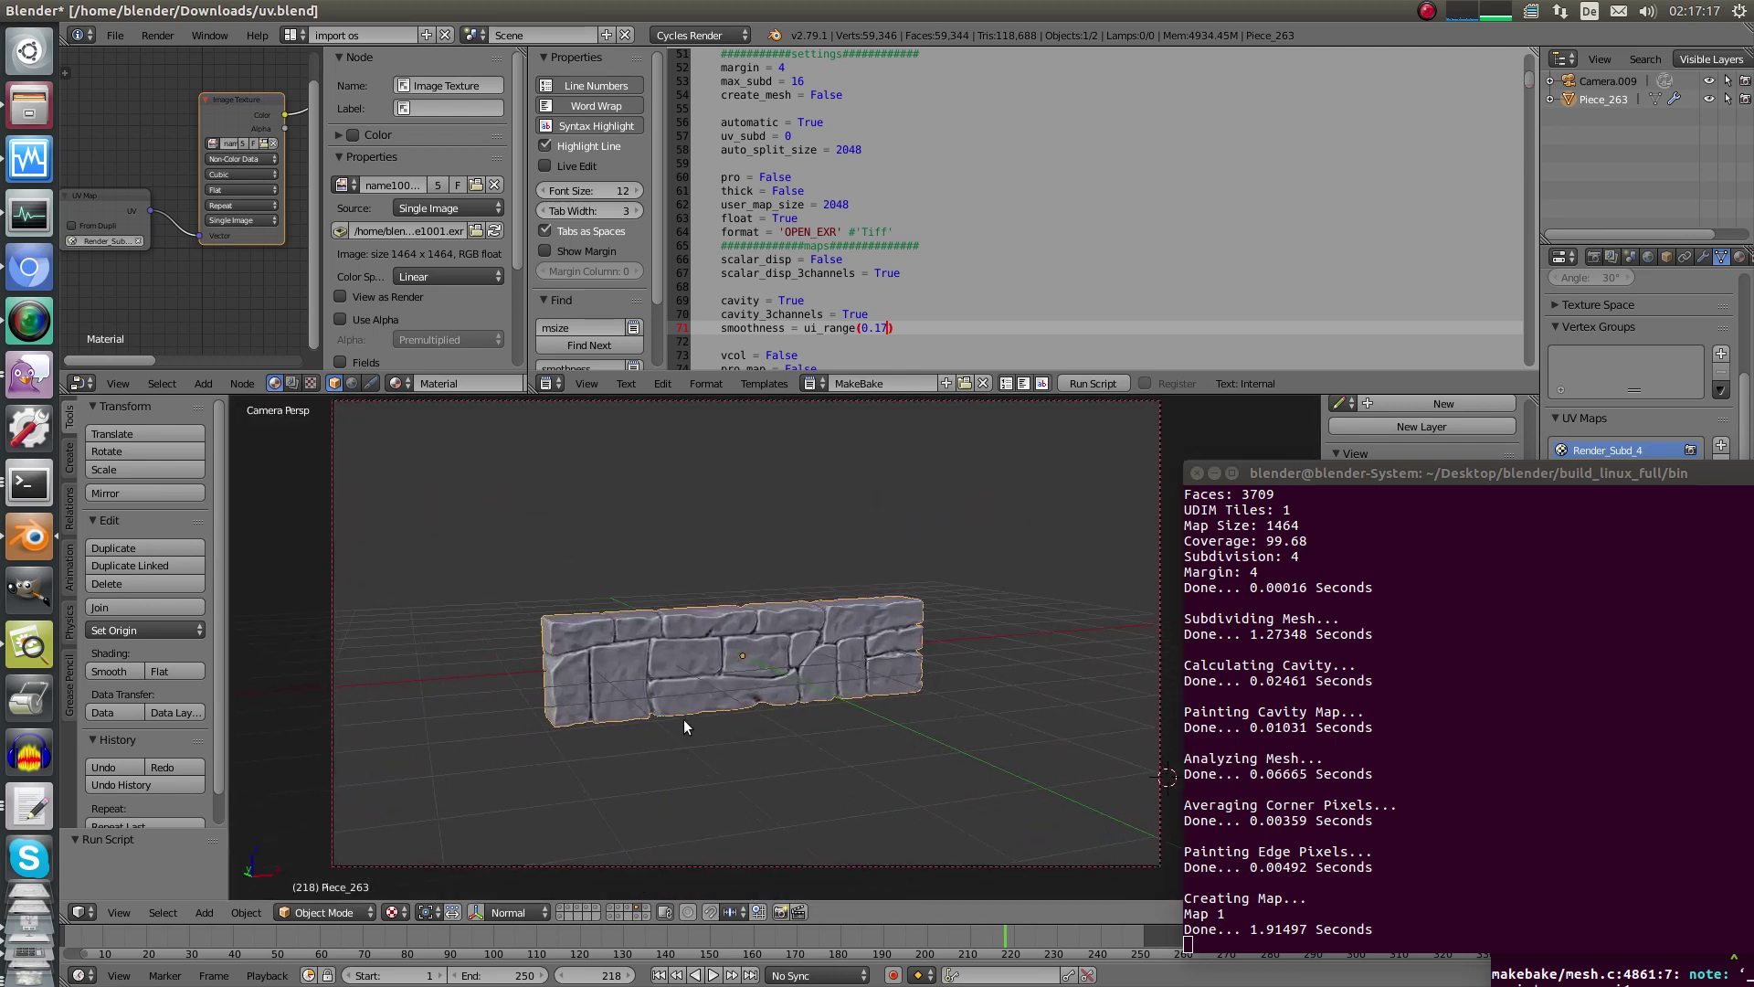
{"action": "scroll", "coordinate": [687, 786], "scroll_direction": "up", "scroll_amount": 2}
{"action": "key", "text": "Home"}
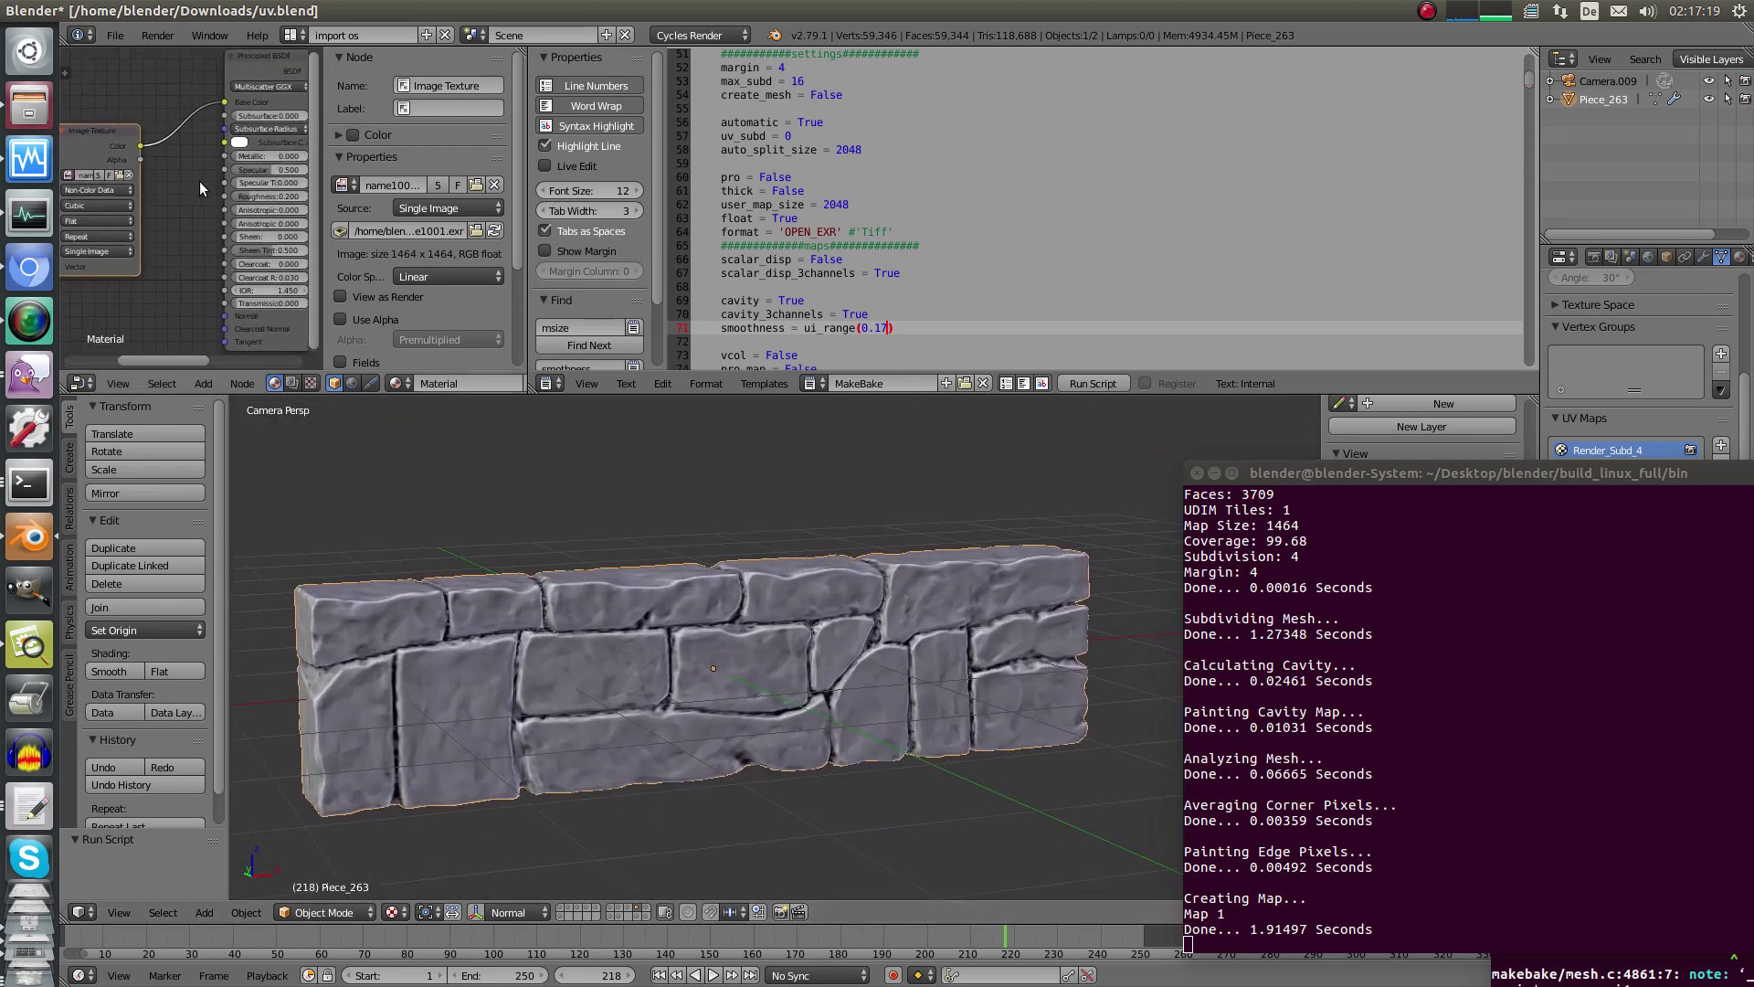
{"action": "scroll", "coordinate": [466, 850], "scroll_direction": "down", "scroll_amount": 2}
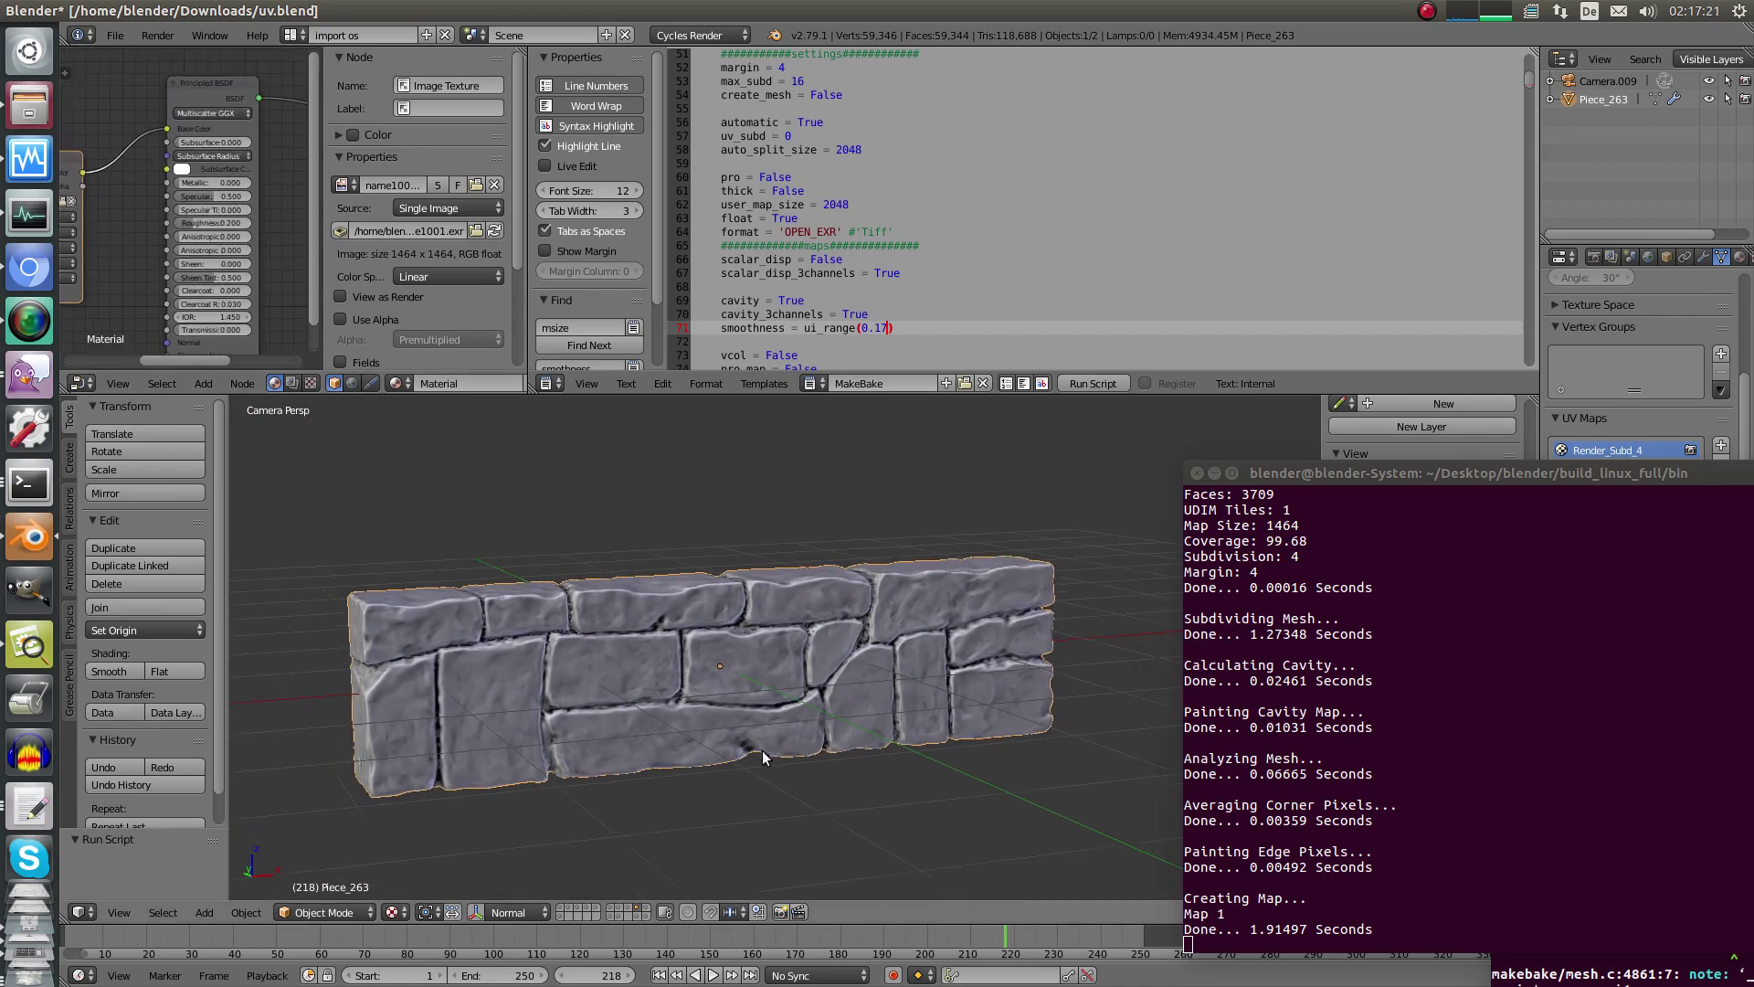
{"action": "left_click", "coordinate": [393, 912]}
{"action": "left_click", "coordinate": [453, 788]}
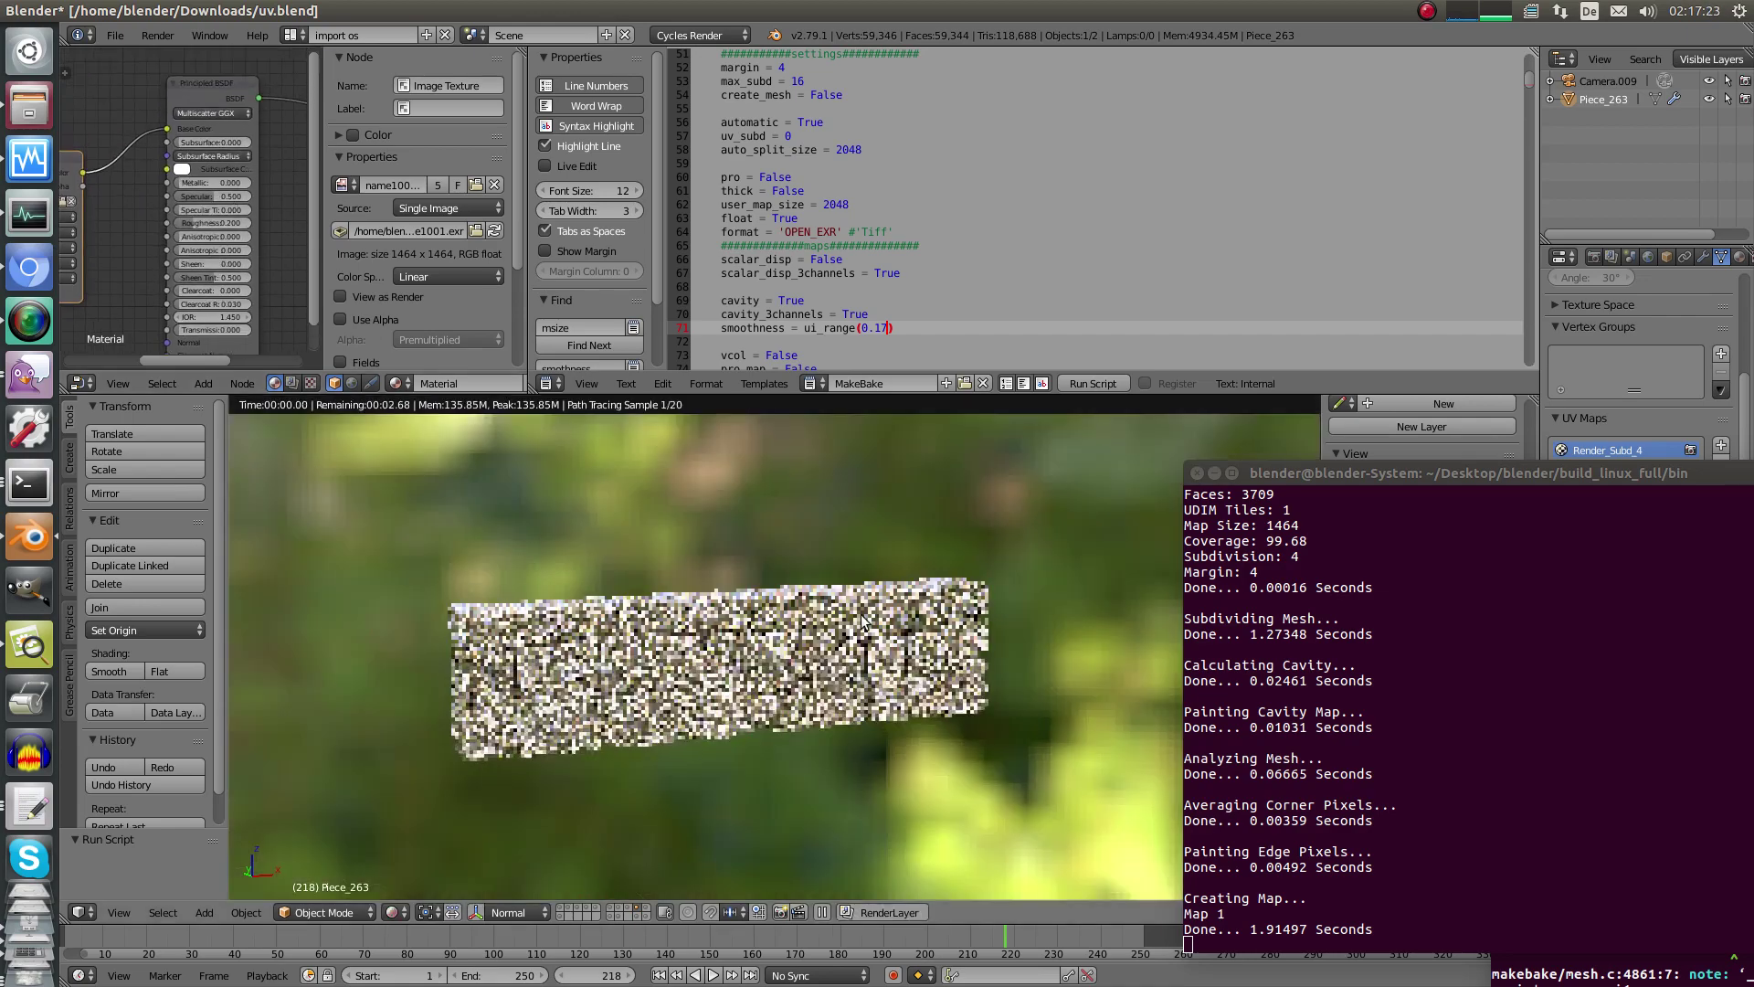
{"action": "middle_click_drag", "start_coordinate": [795, 681], "coordinate": [823, 681], "text": "shift"}
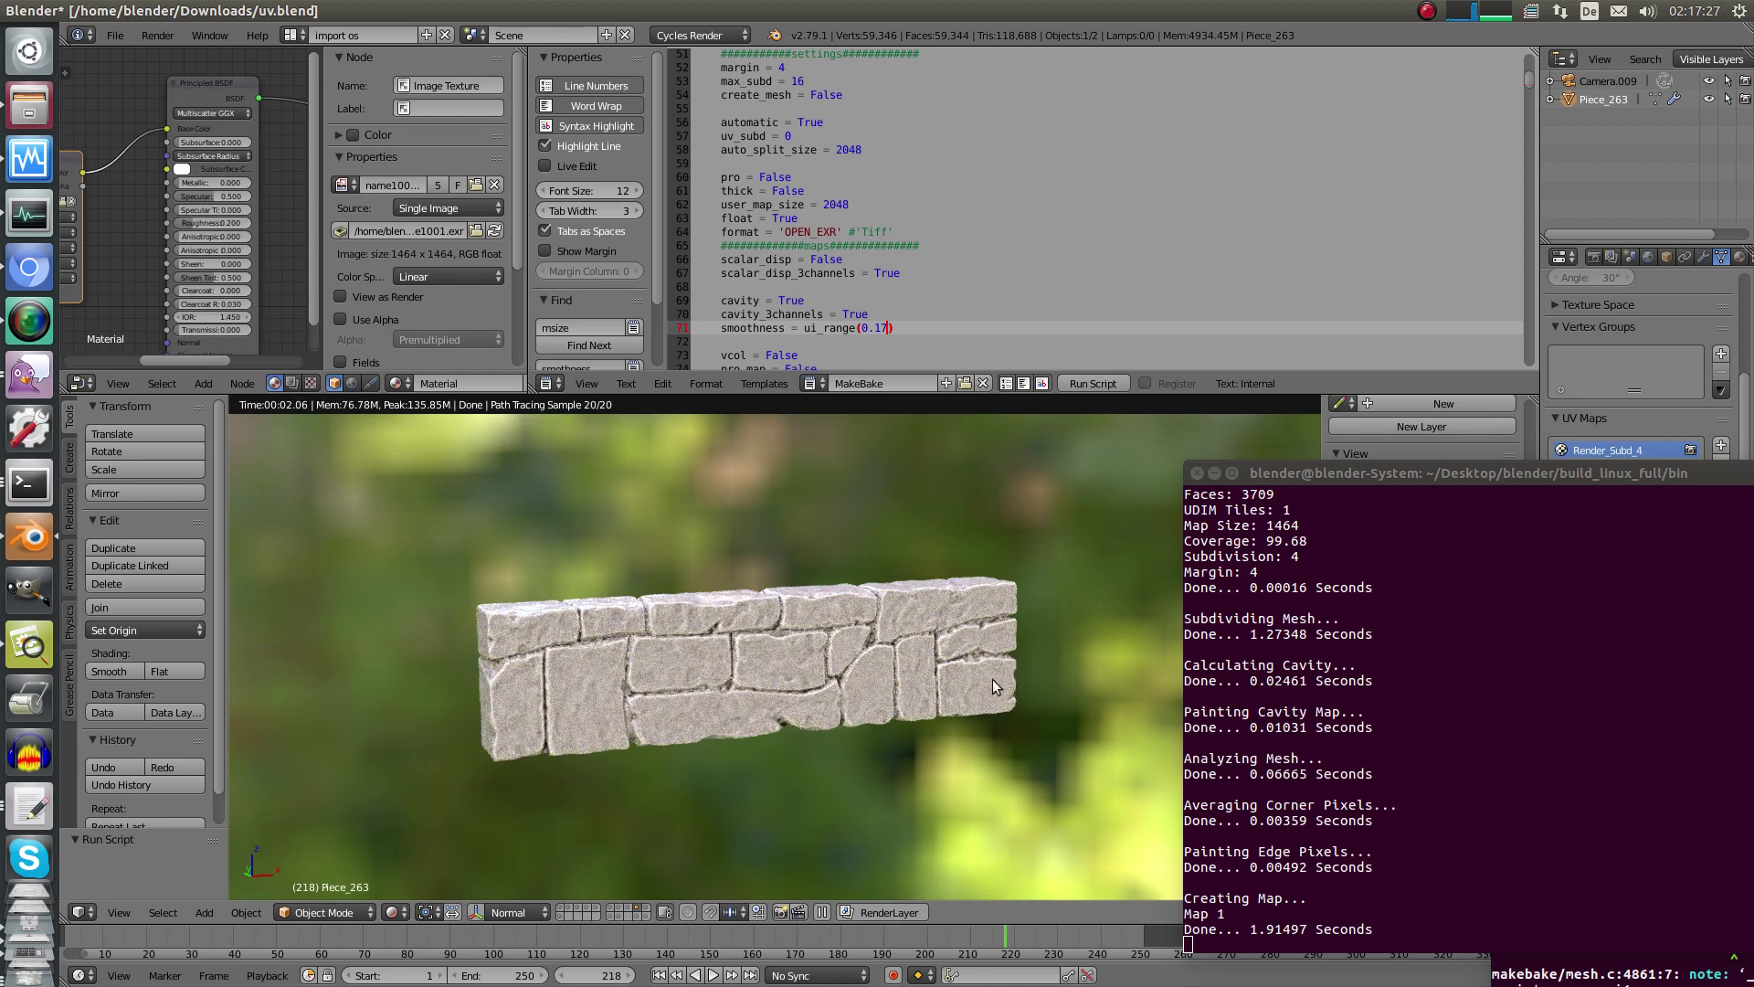
Disconnect the cavity texture from the Principled BSDF's Base Color to compare the render without it, and reconnect it.
{"action": "left_click_drag", "start_coordinate": [167, 129], "coordinate": [137, 245]}
{"action": "middle_click_drag", "start_coordinate": [81, 241], "coordinate": [126, 239]}
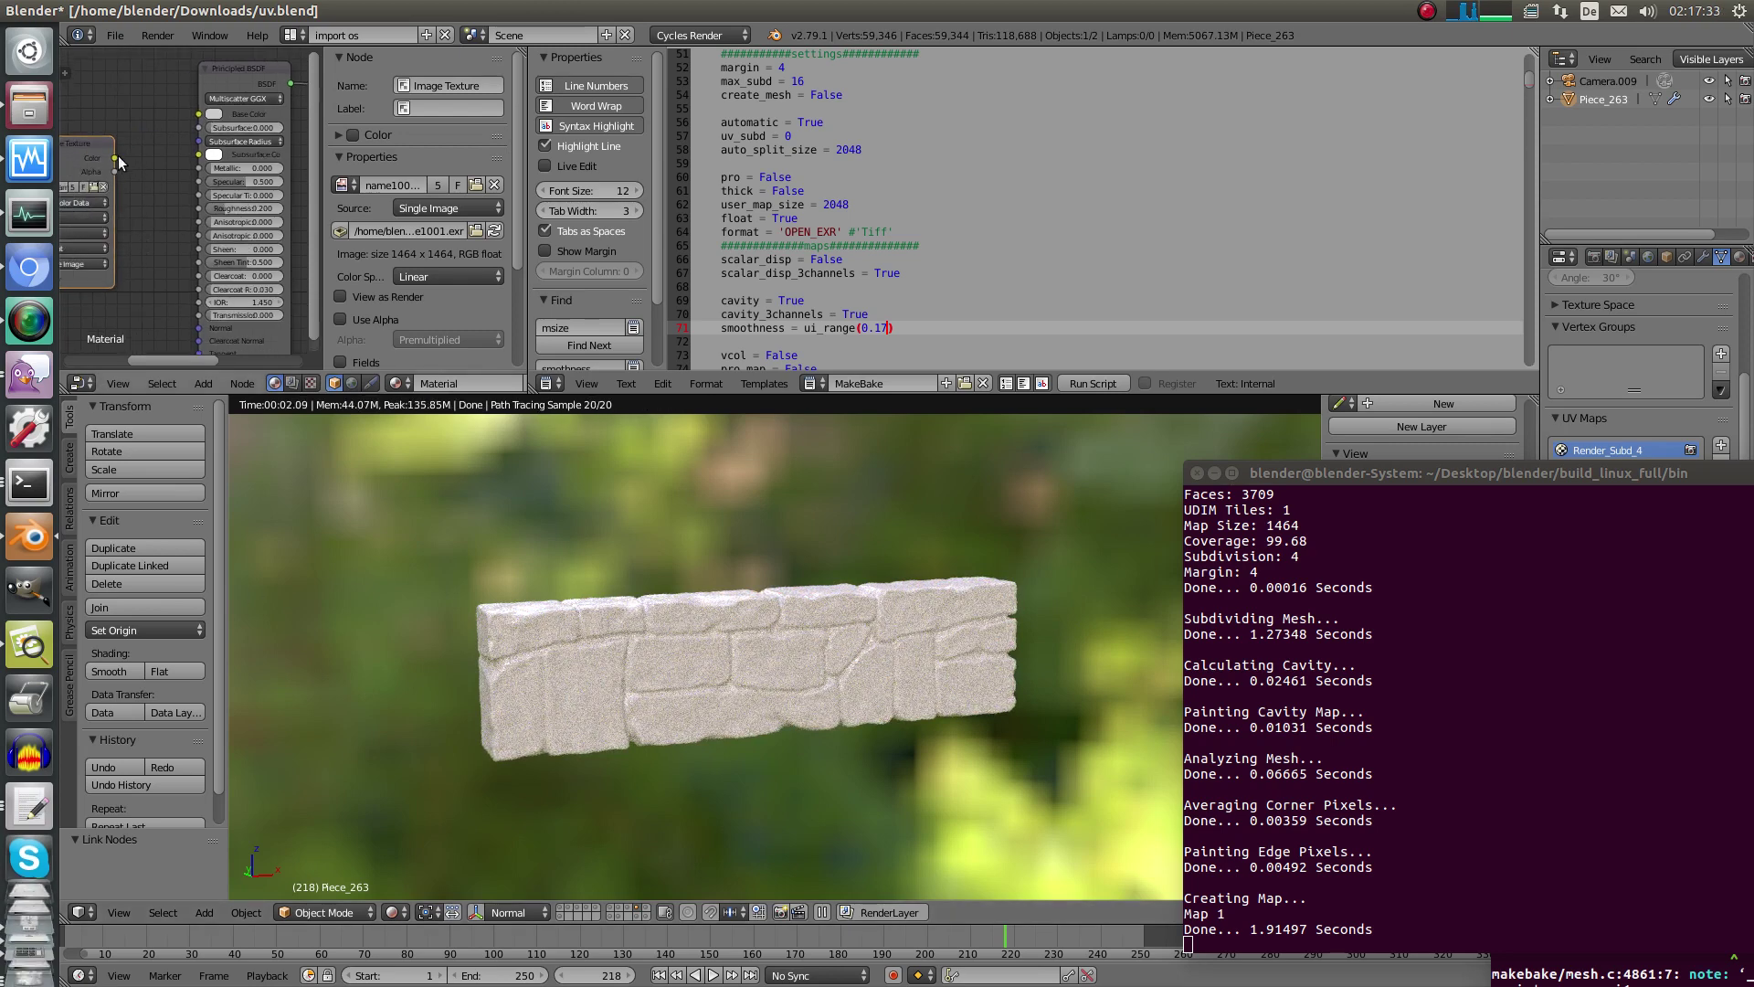
{"action": "left_click_drag", "start_coordinate": [116, 159], "coordinate": [198, 114]}
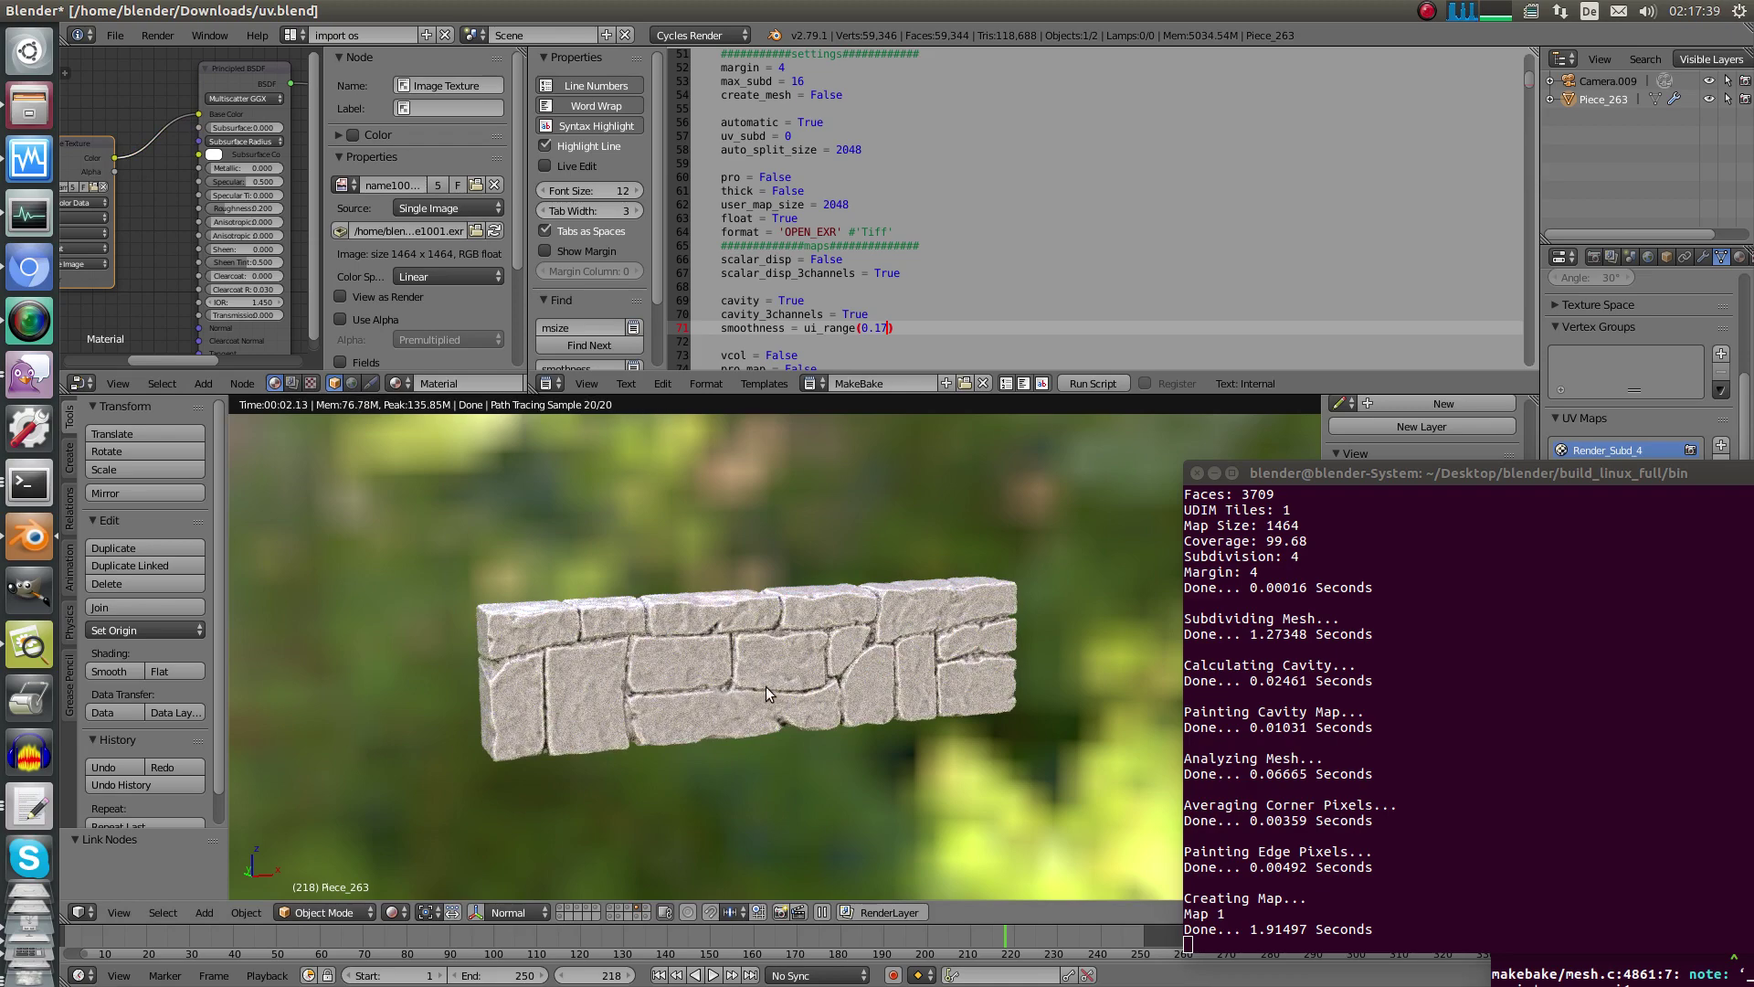
Raise the wall's Multires preview level to 4 in wireframe, and compare its rendered preview with and without the cavity texture.
{"action": "key", "text": "z"}
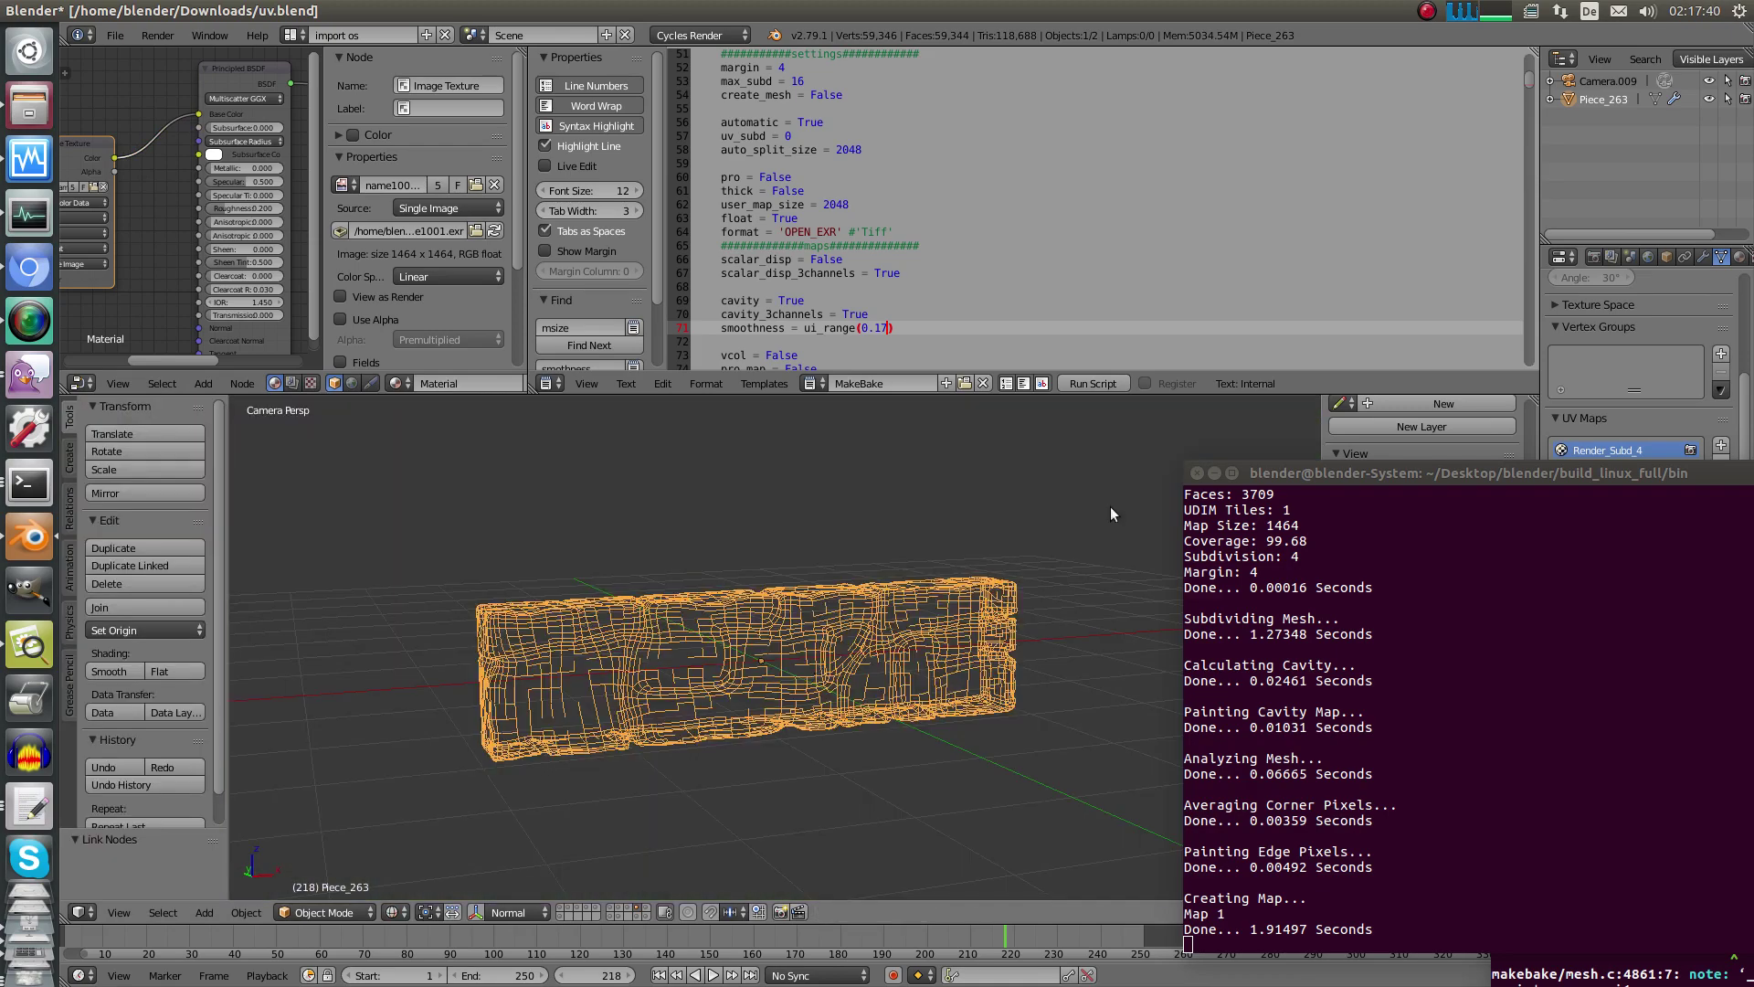
{"action": "left_click", "coordinate": [1704, 256]}
{"action": "left_click", "coordinate": [1628, 419]}
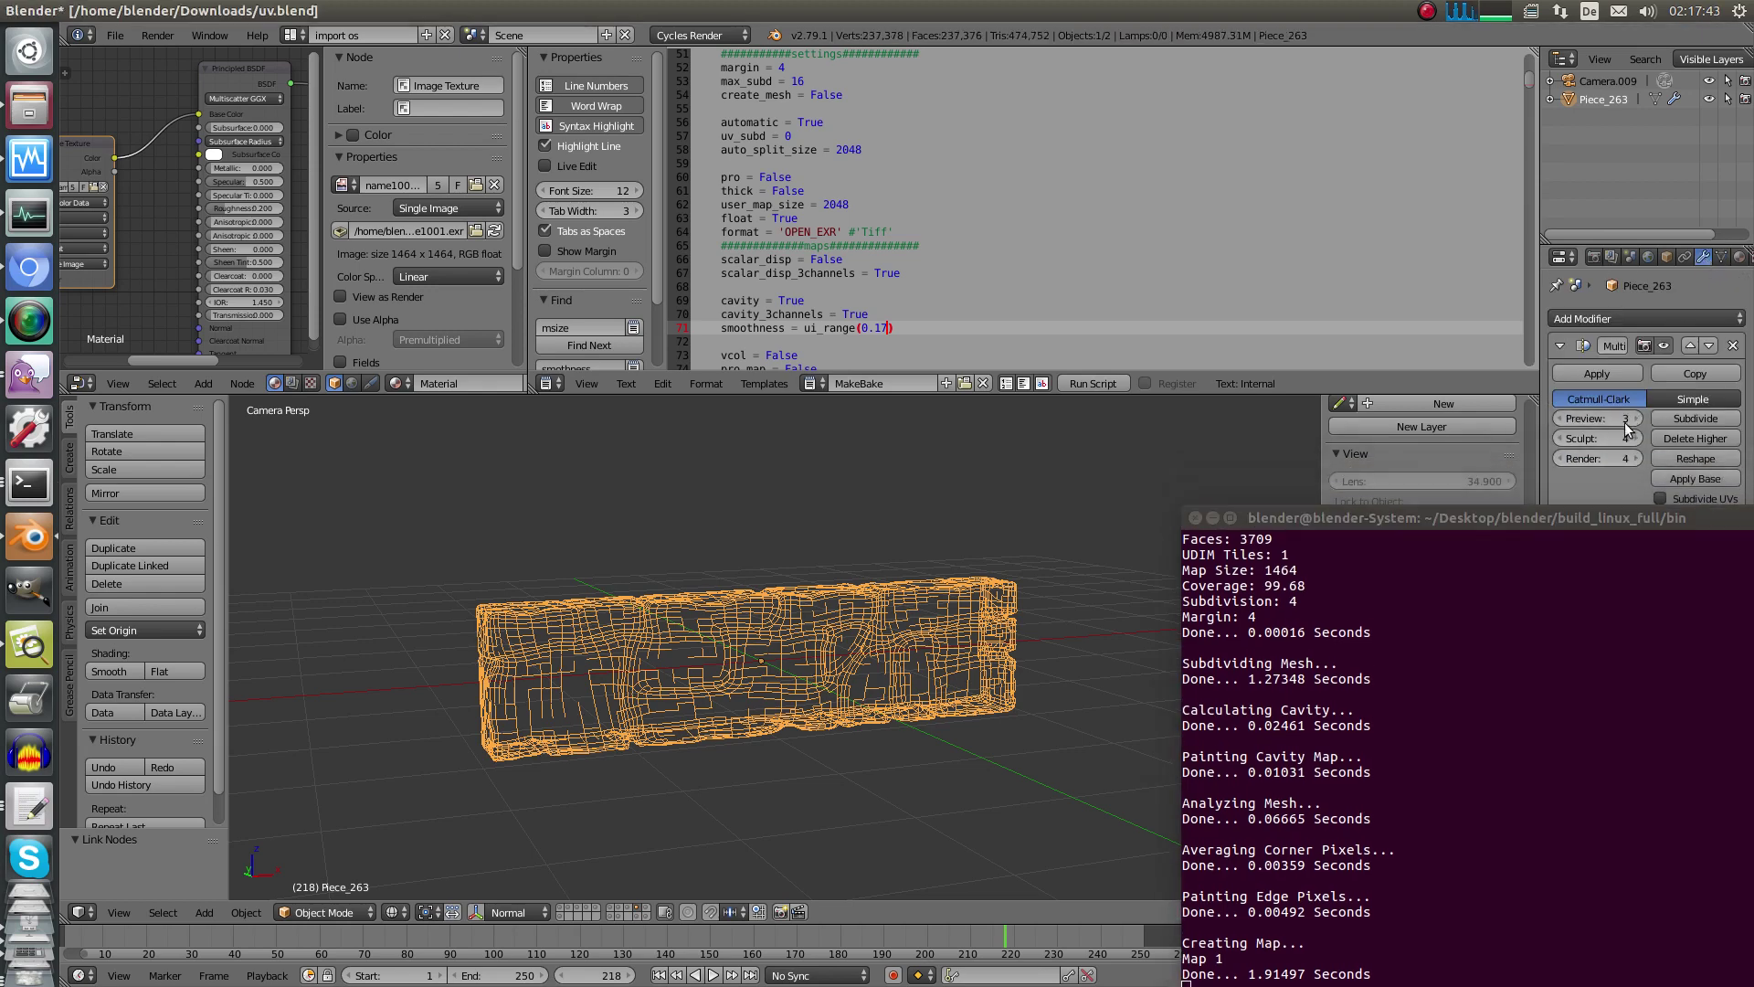
{"action": "left_click", "coordinate": [1628, 420]}
{"action": "left_click", "coordinate": [393, 912]}
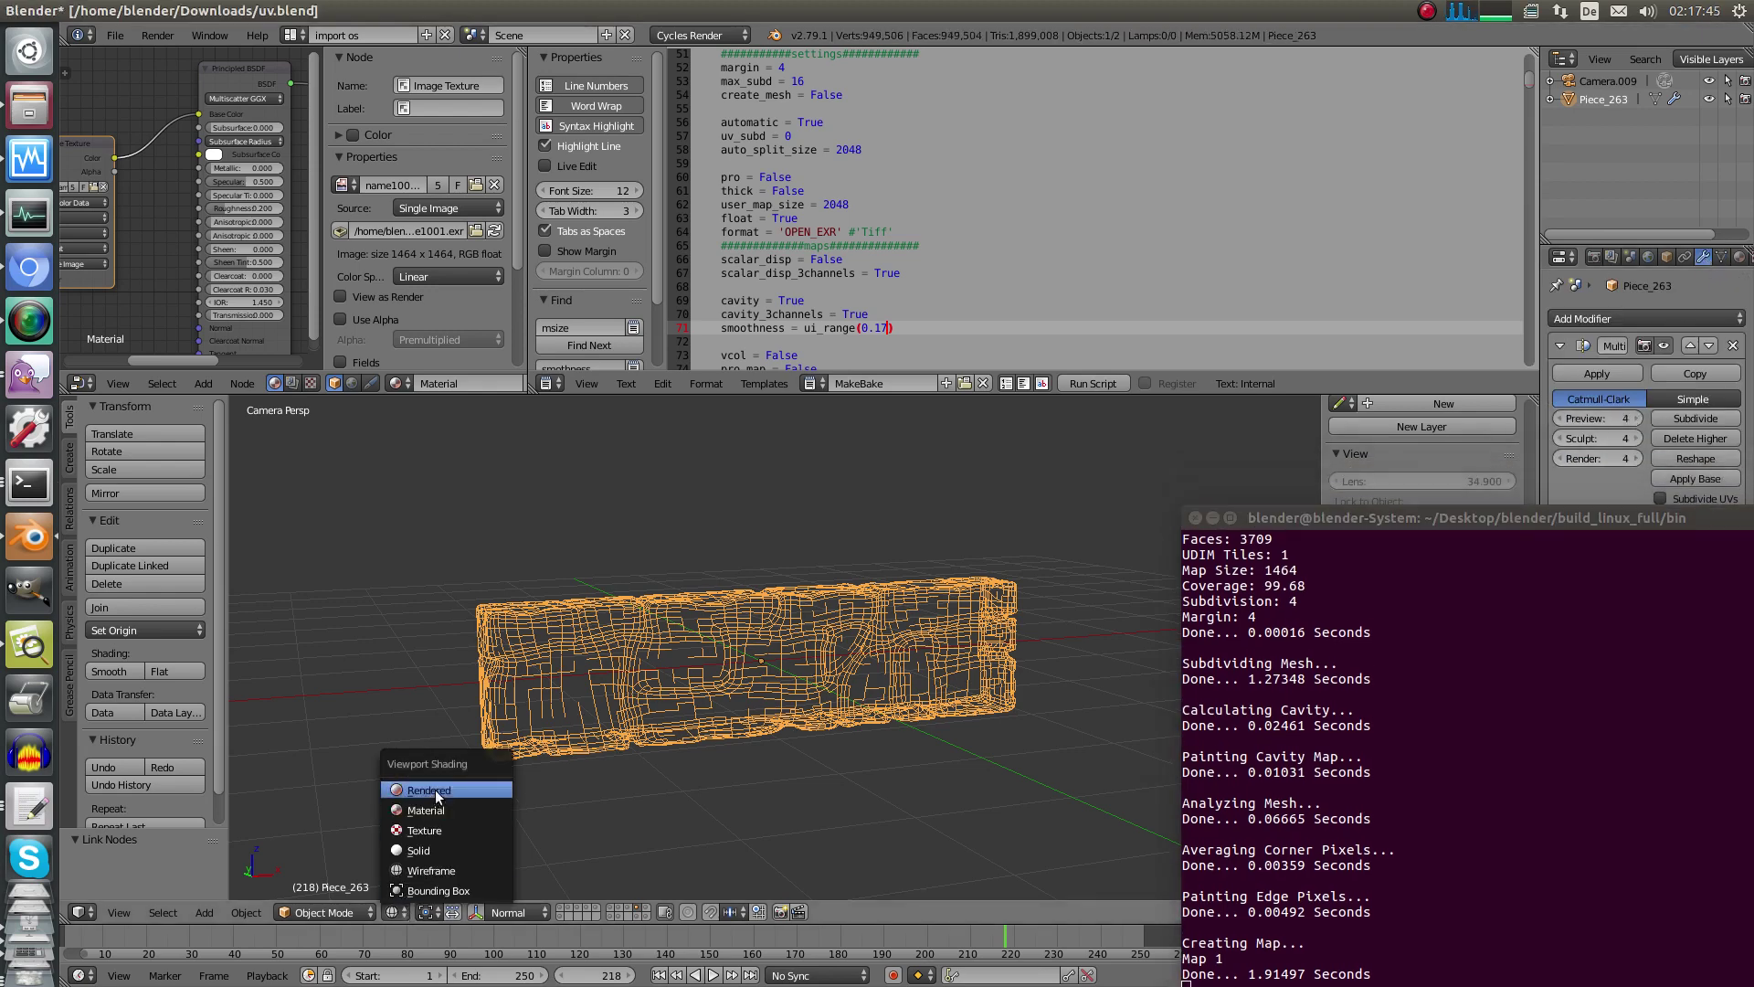
{"action": "key", "text": "Return"}
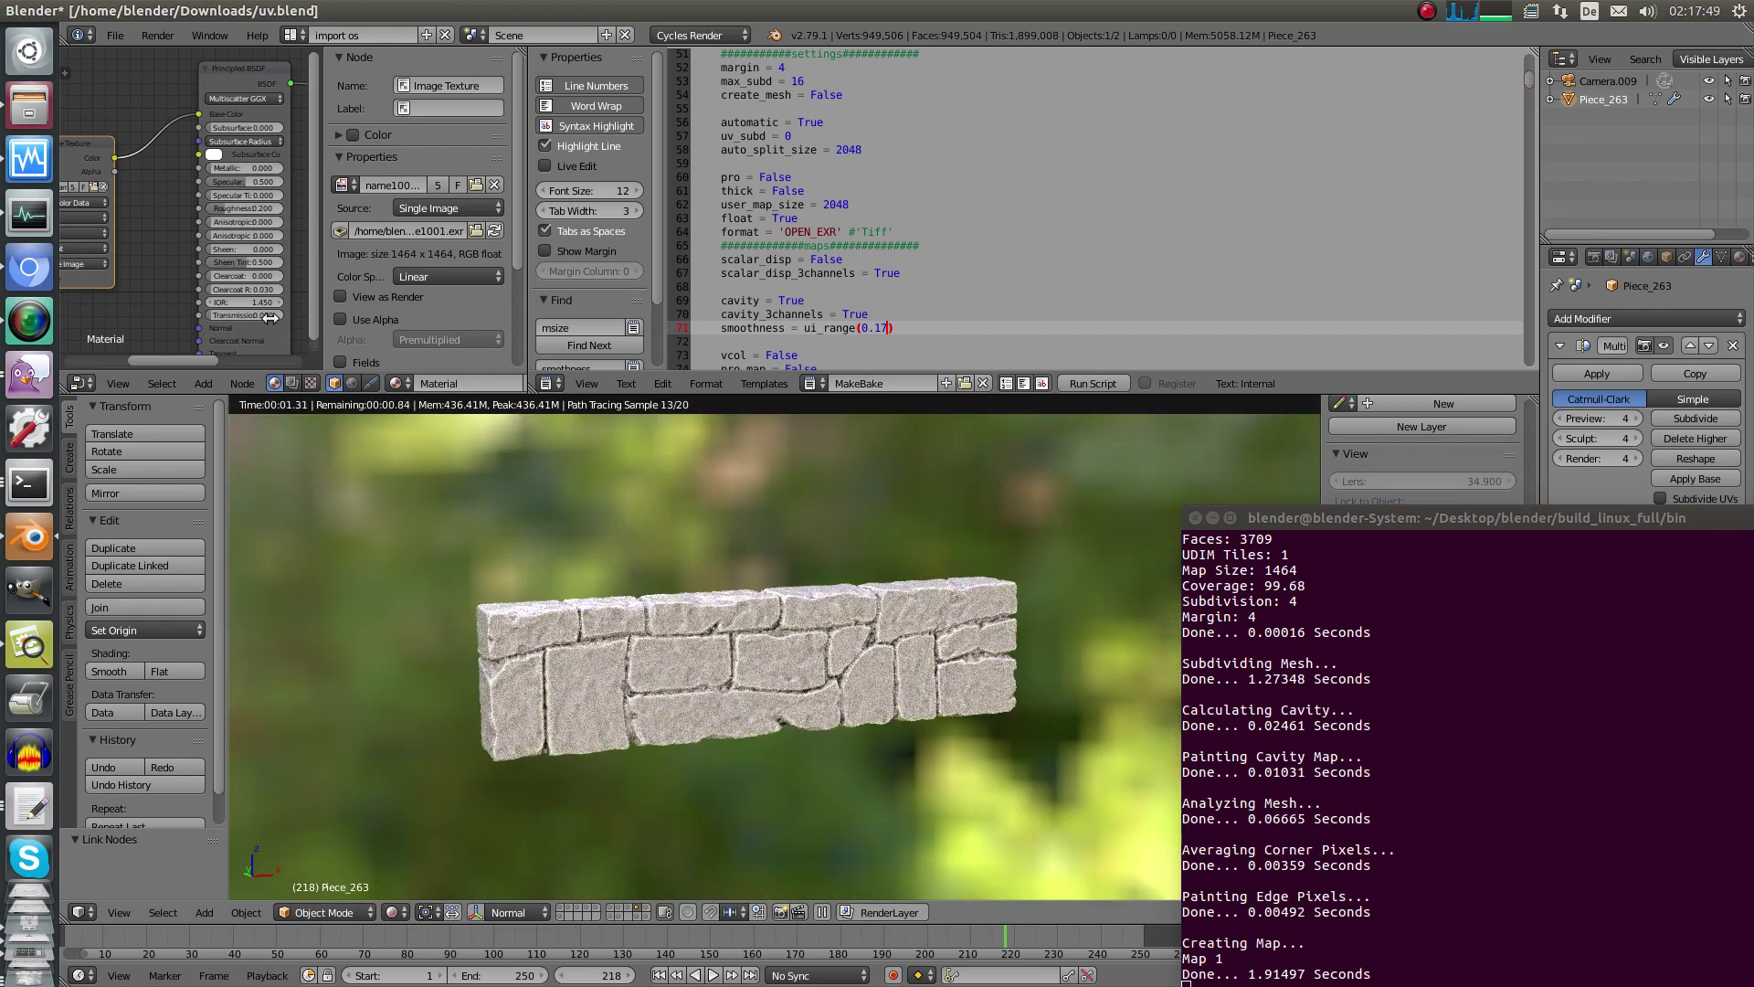
{"action": "mouse_move", "coordinate": [197, 117]}
{"action": "left_mouse_down"}
{"action": "mouse_move", "coordinate": [157, 192]}
{"action": "mouse_move", "coordinate": [146, 139]}
{"action": "mouse_move", "coordinate": [199, 115]}
{"action": "left_mouse_up"}
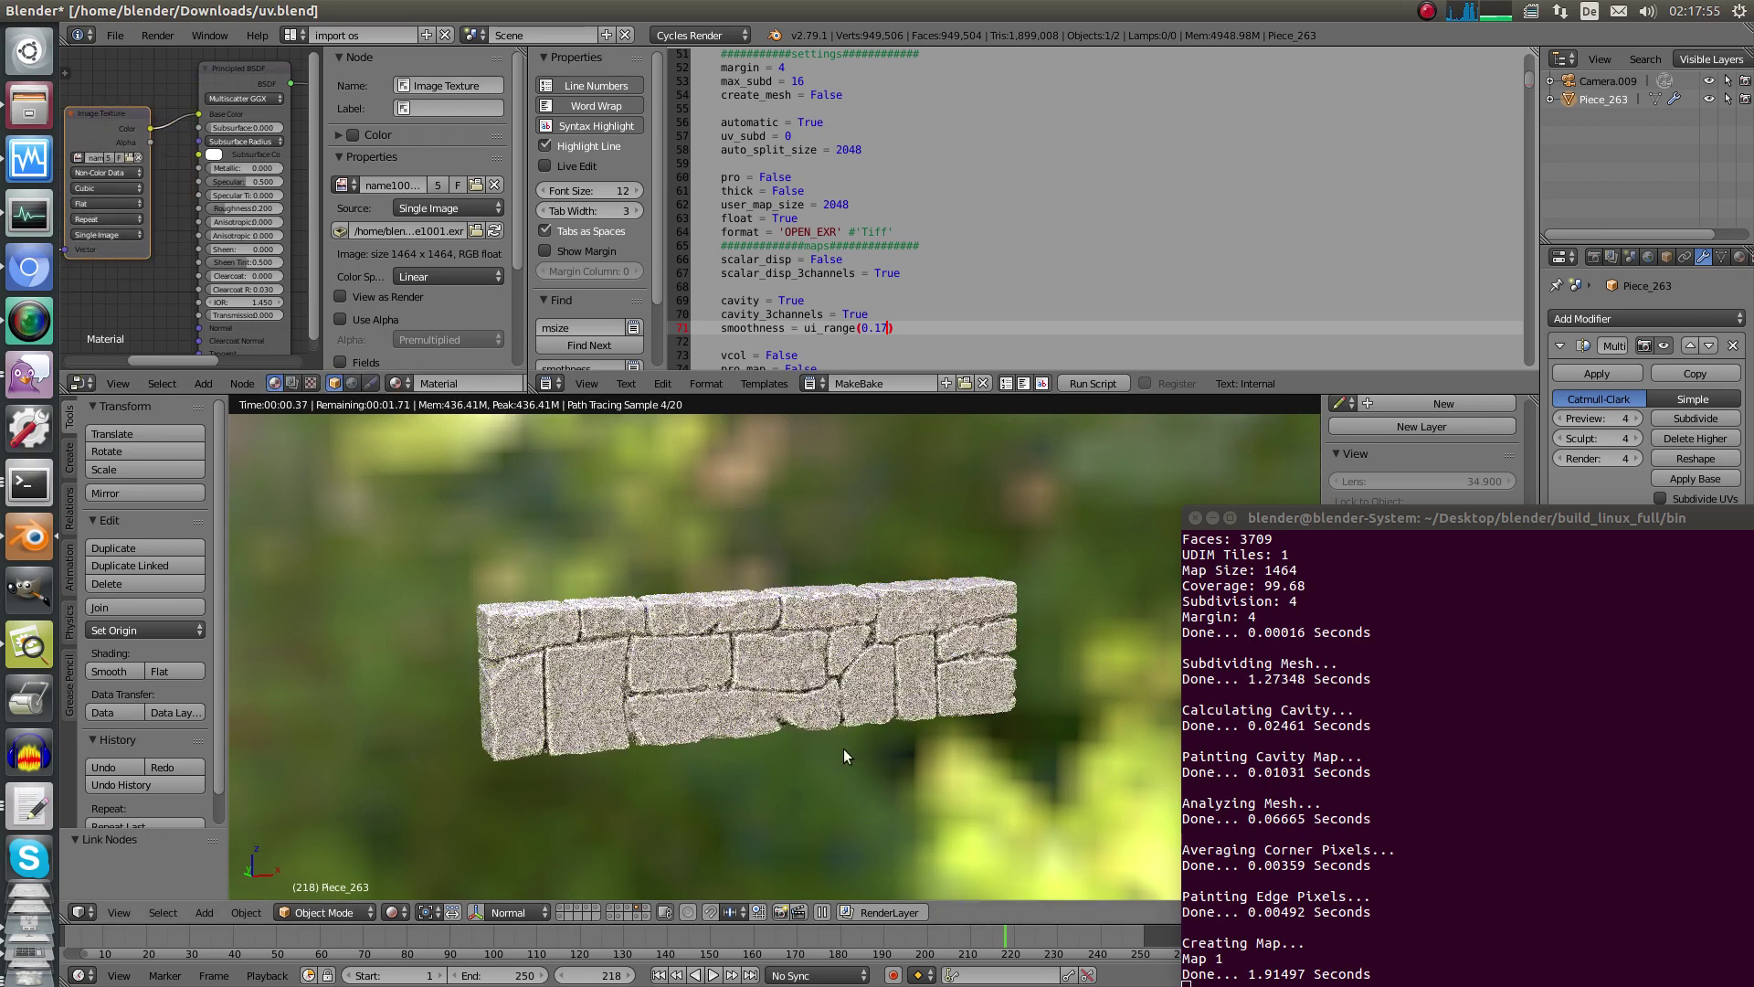
Leave the rendered preview, view the cav3.png comparison image of the wall, and return the viewport to Solid shading.
{"action": "key", "text": "z"}
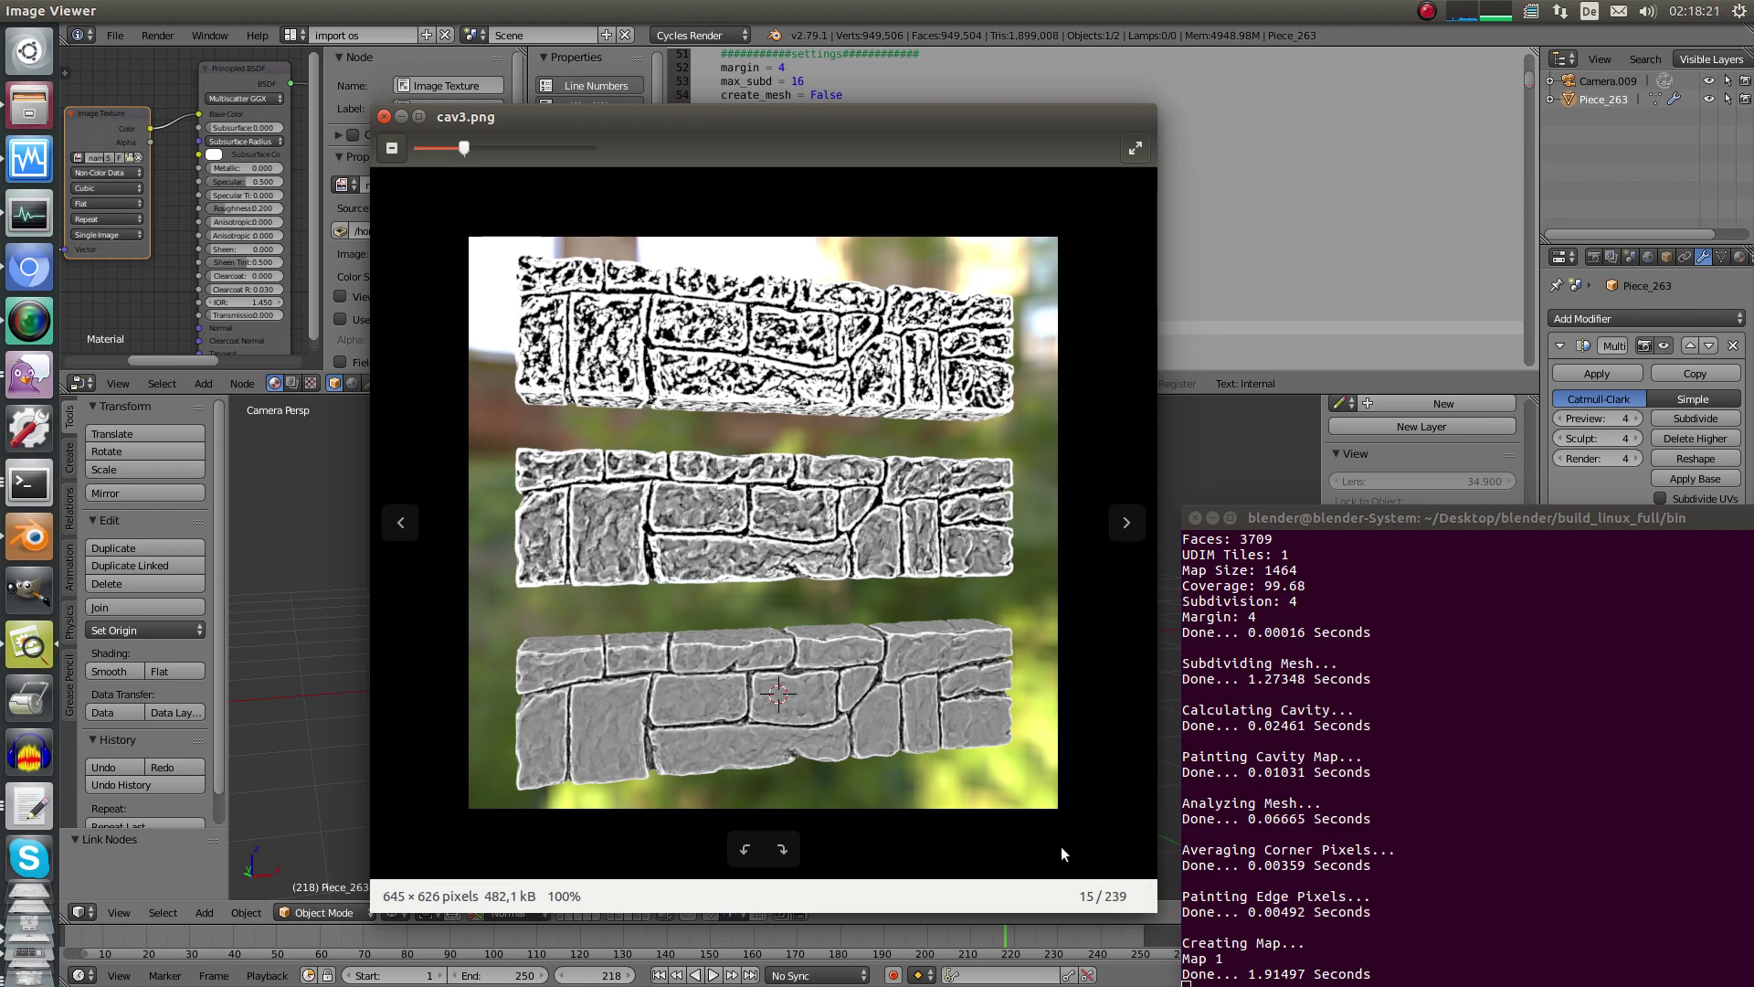
{"action": "left_click", "coordinate": [1215, 470]}
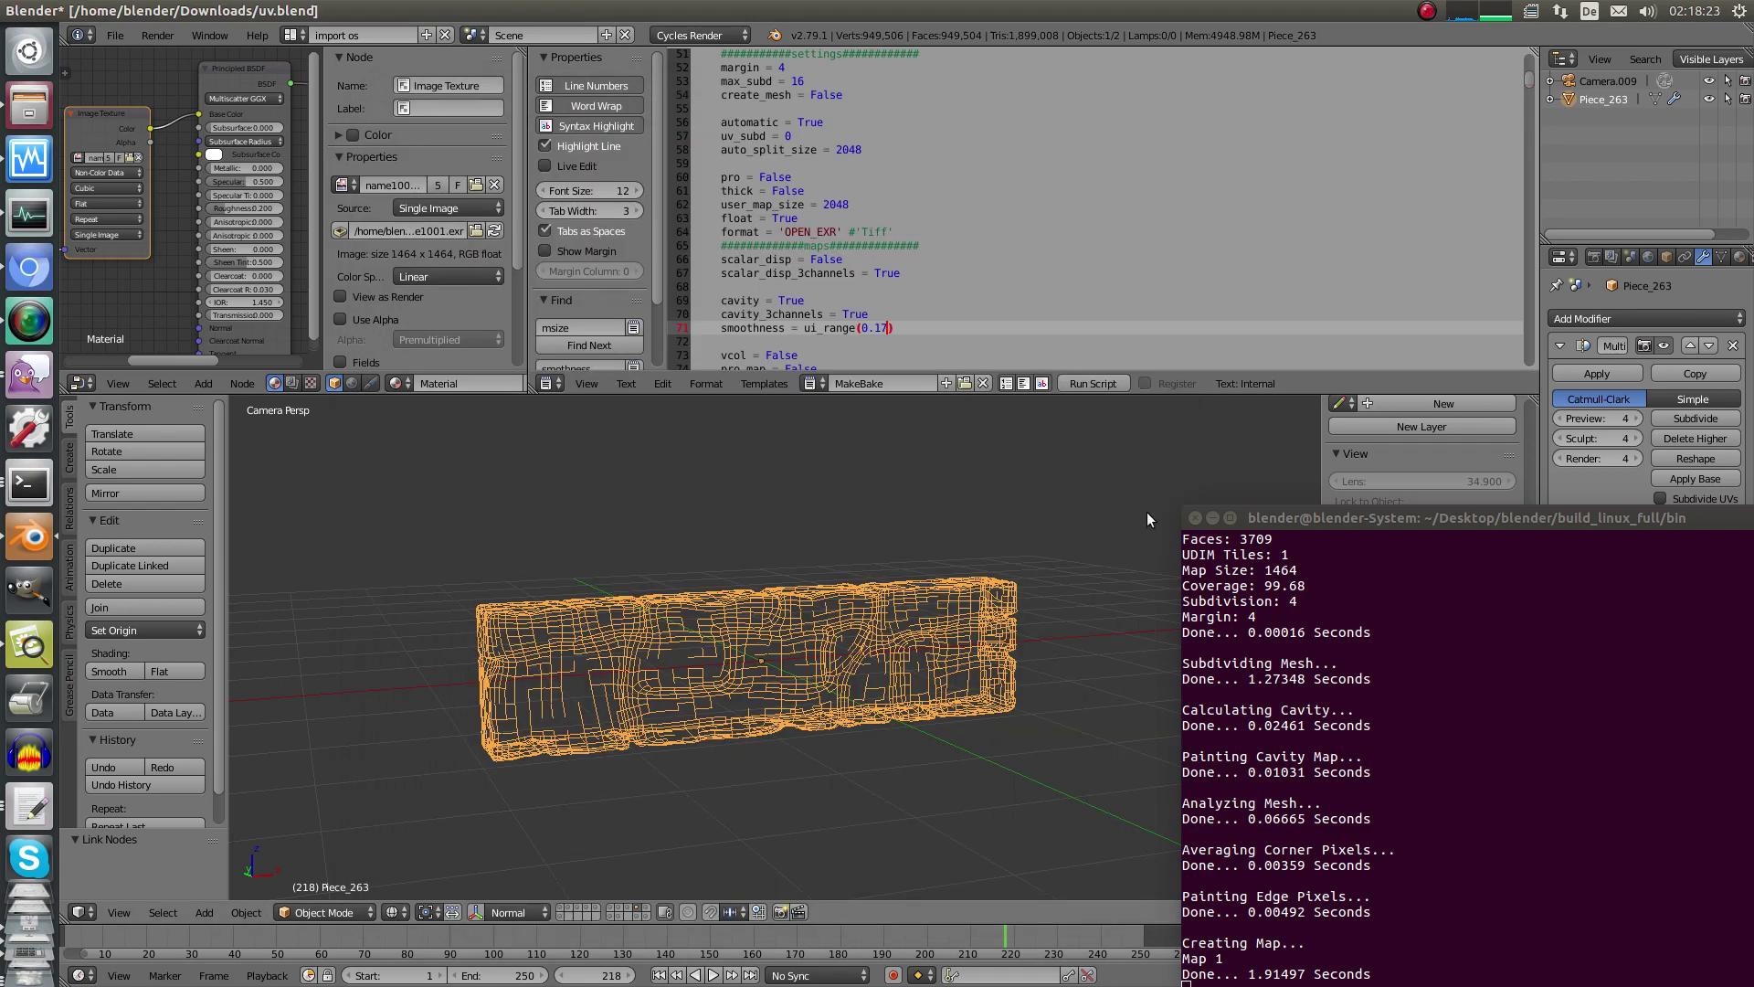
{"action": "key", "text": "z"}
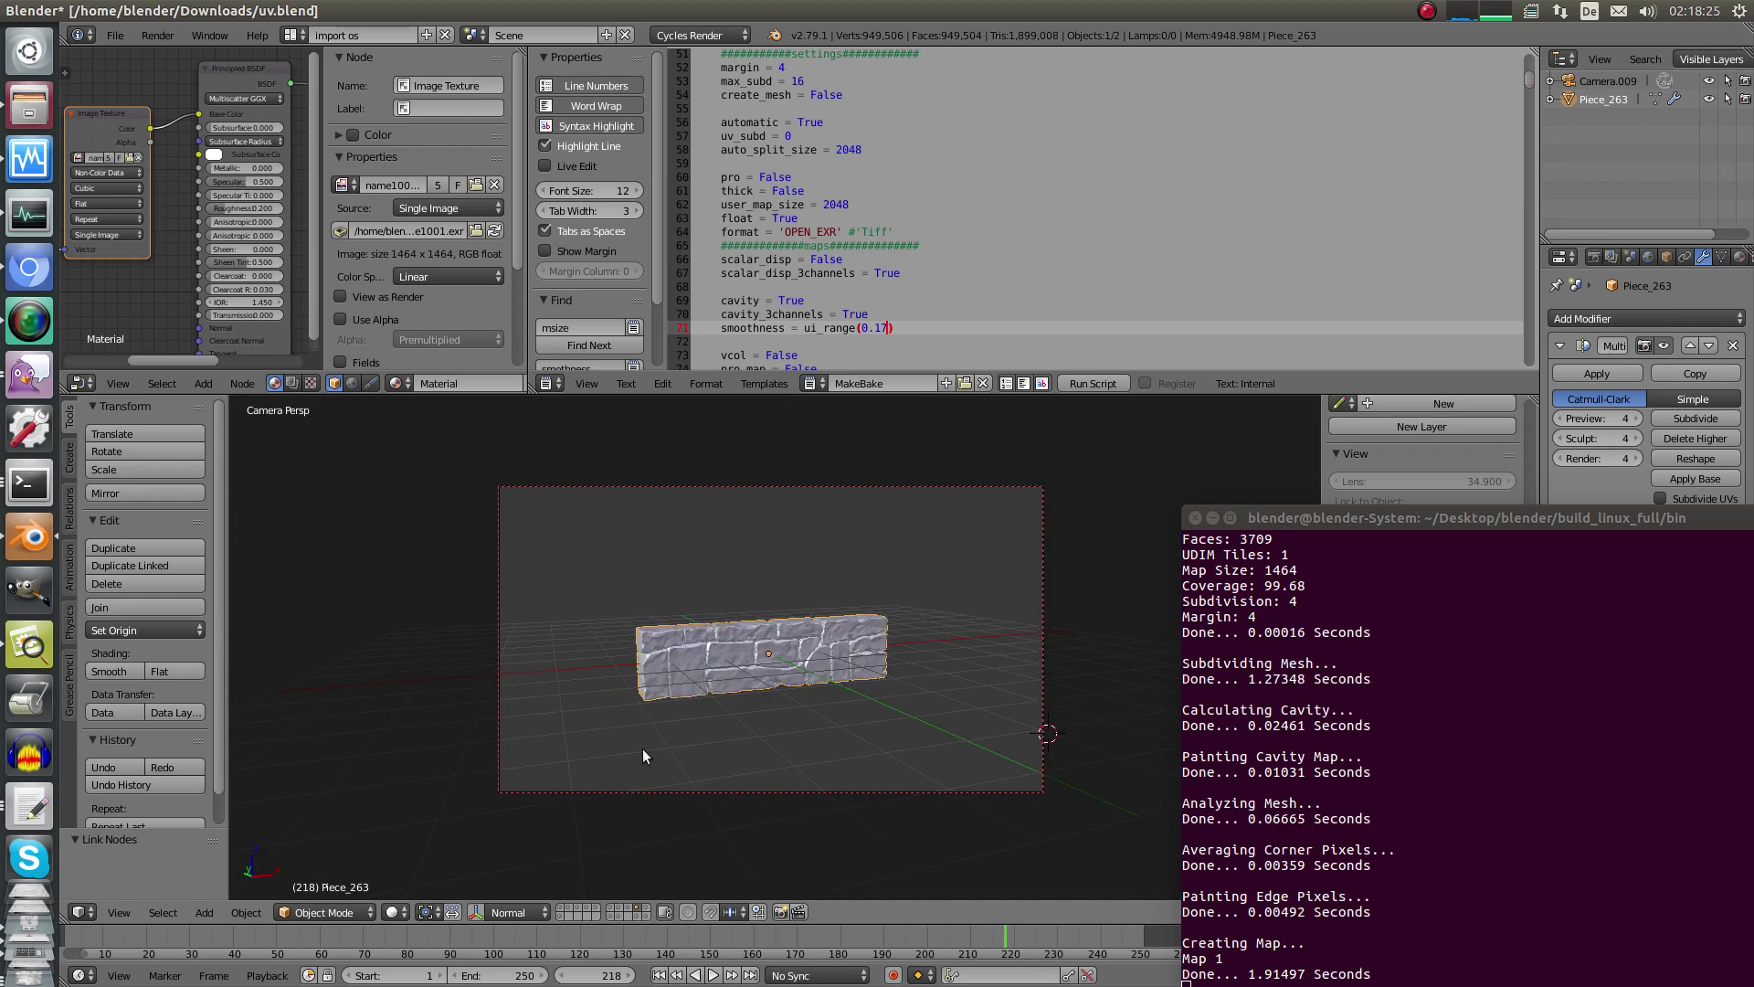
Switch to the layer holding the M25 head bust and examine the model from several sides.
{"action": "left_click", "coordinate": [638, 915]}
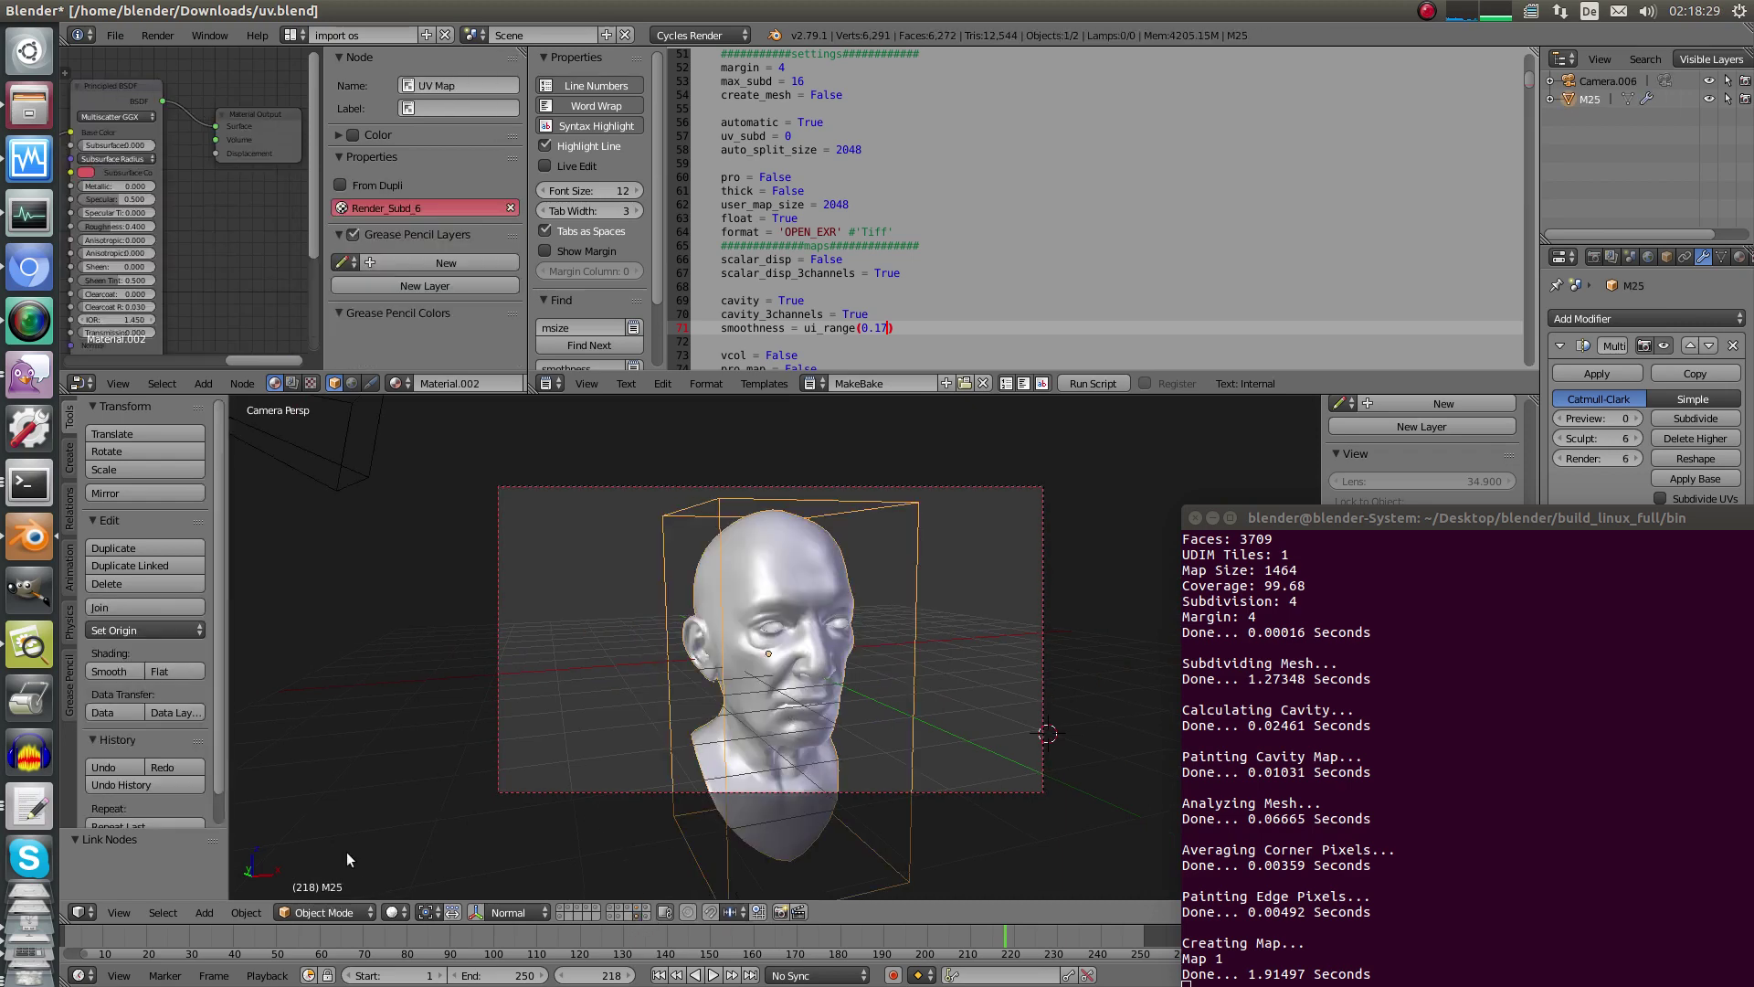
{"action": "middle_click_drag", "start_coordinate": [935, 572], "coordinate": [950, 539]}
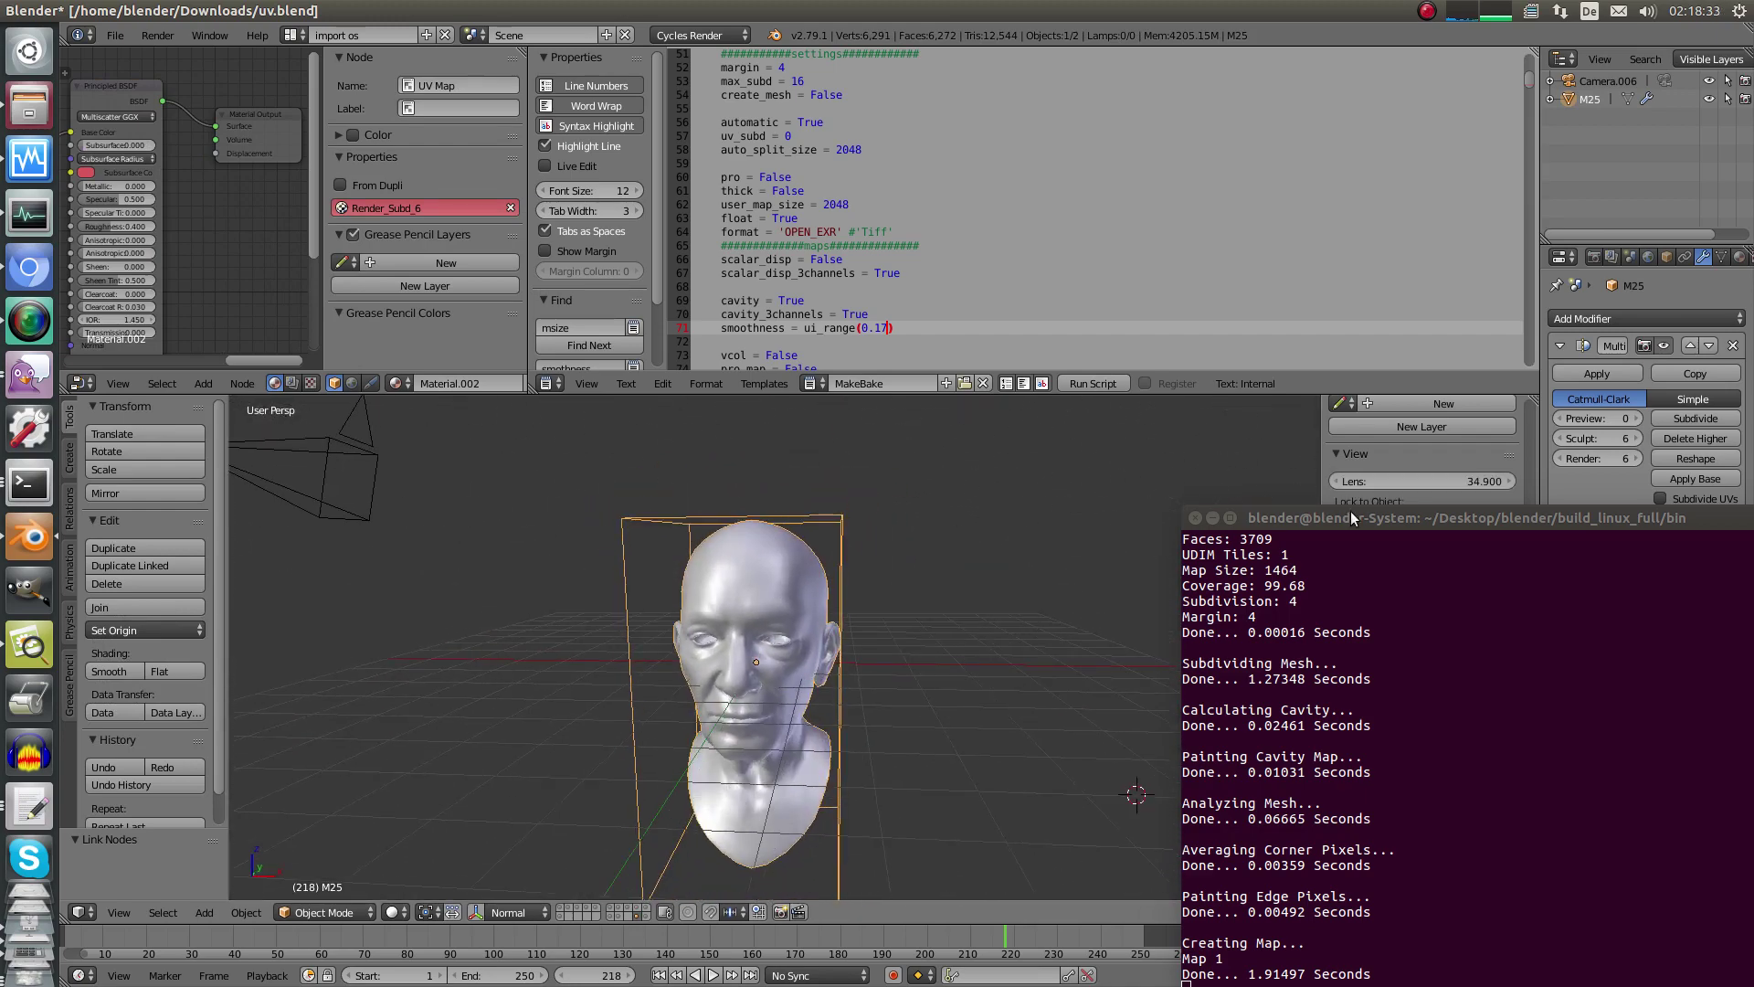
{"action": "left_click", "coordinate": [1365, 519]}
{"action": "middle_click_drag", "start_coordinate": [822, 594], "coordinate": [832, 640]}
{"action": "middle_click_drag", "start_coordinate": [919, 534], "coordinate": [782, 568]}
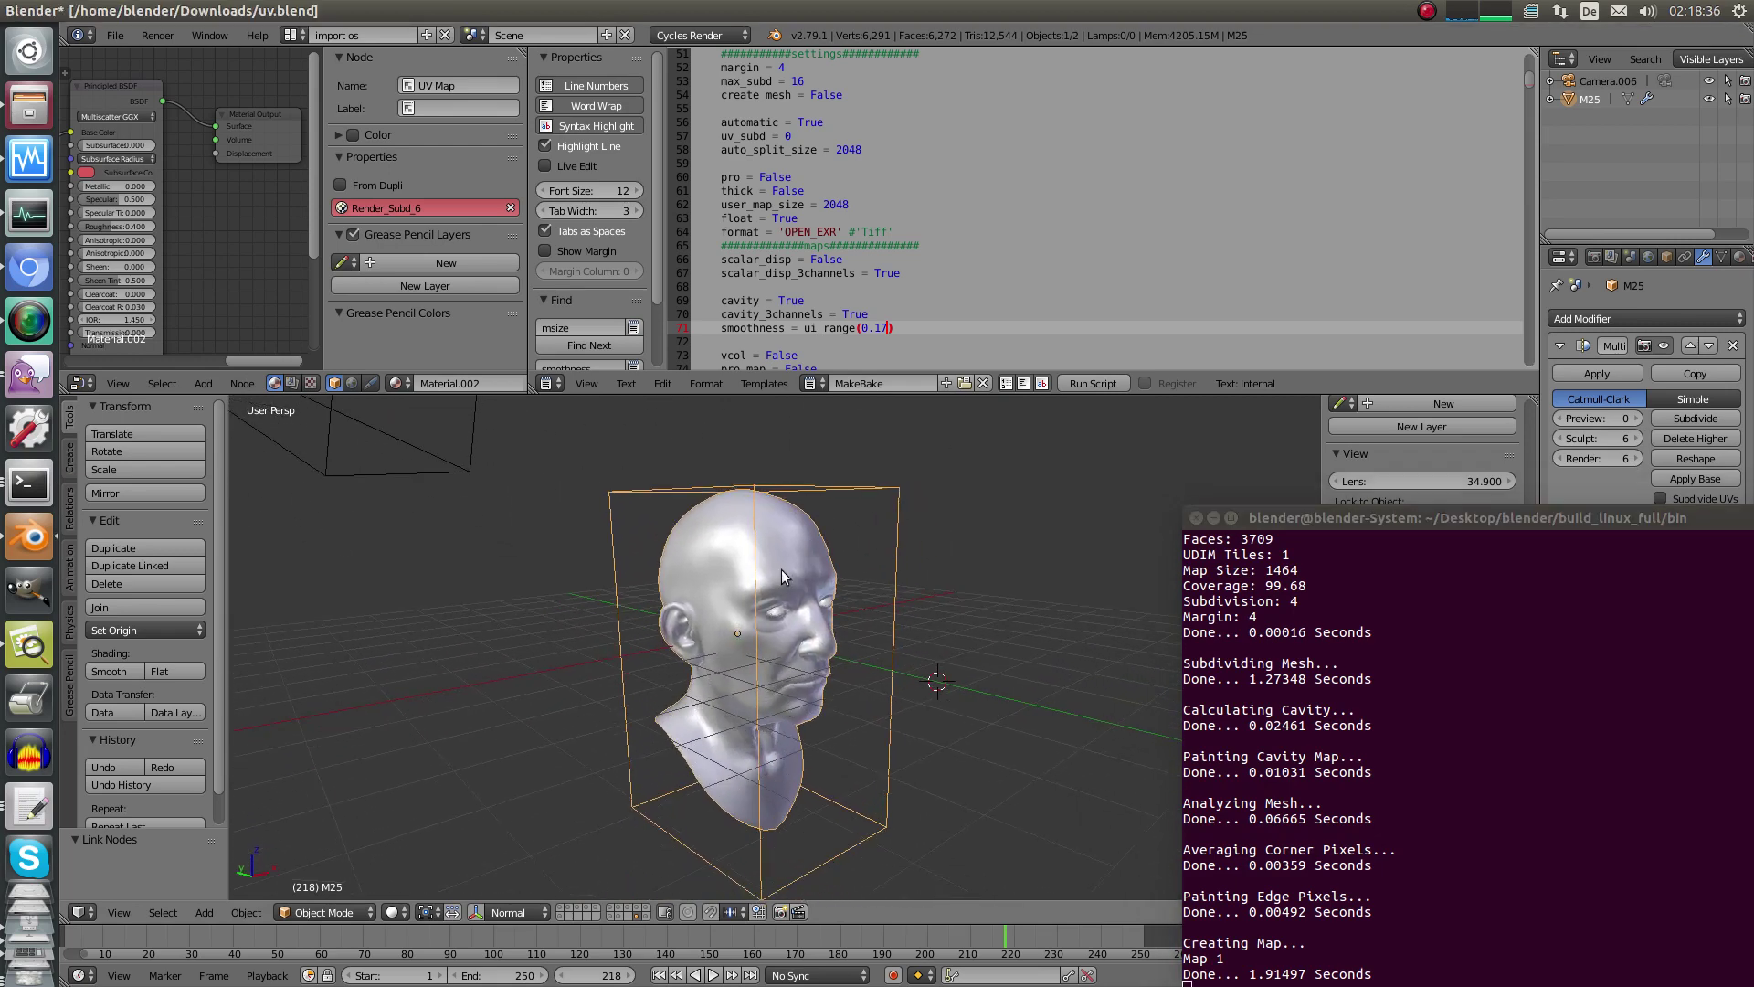
{"action": "left_click", "coordinate": [639, 914]}
{"action": "left_click", "coordinate": [639, 916]}
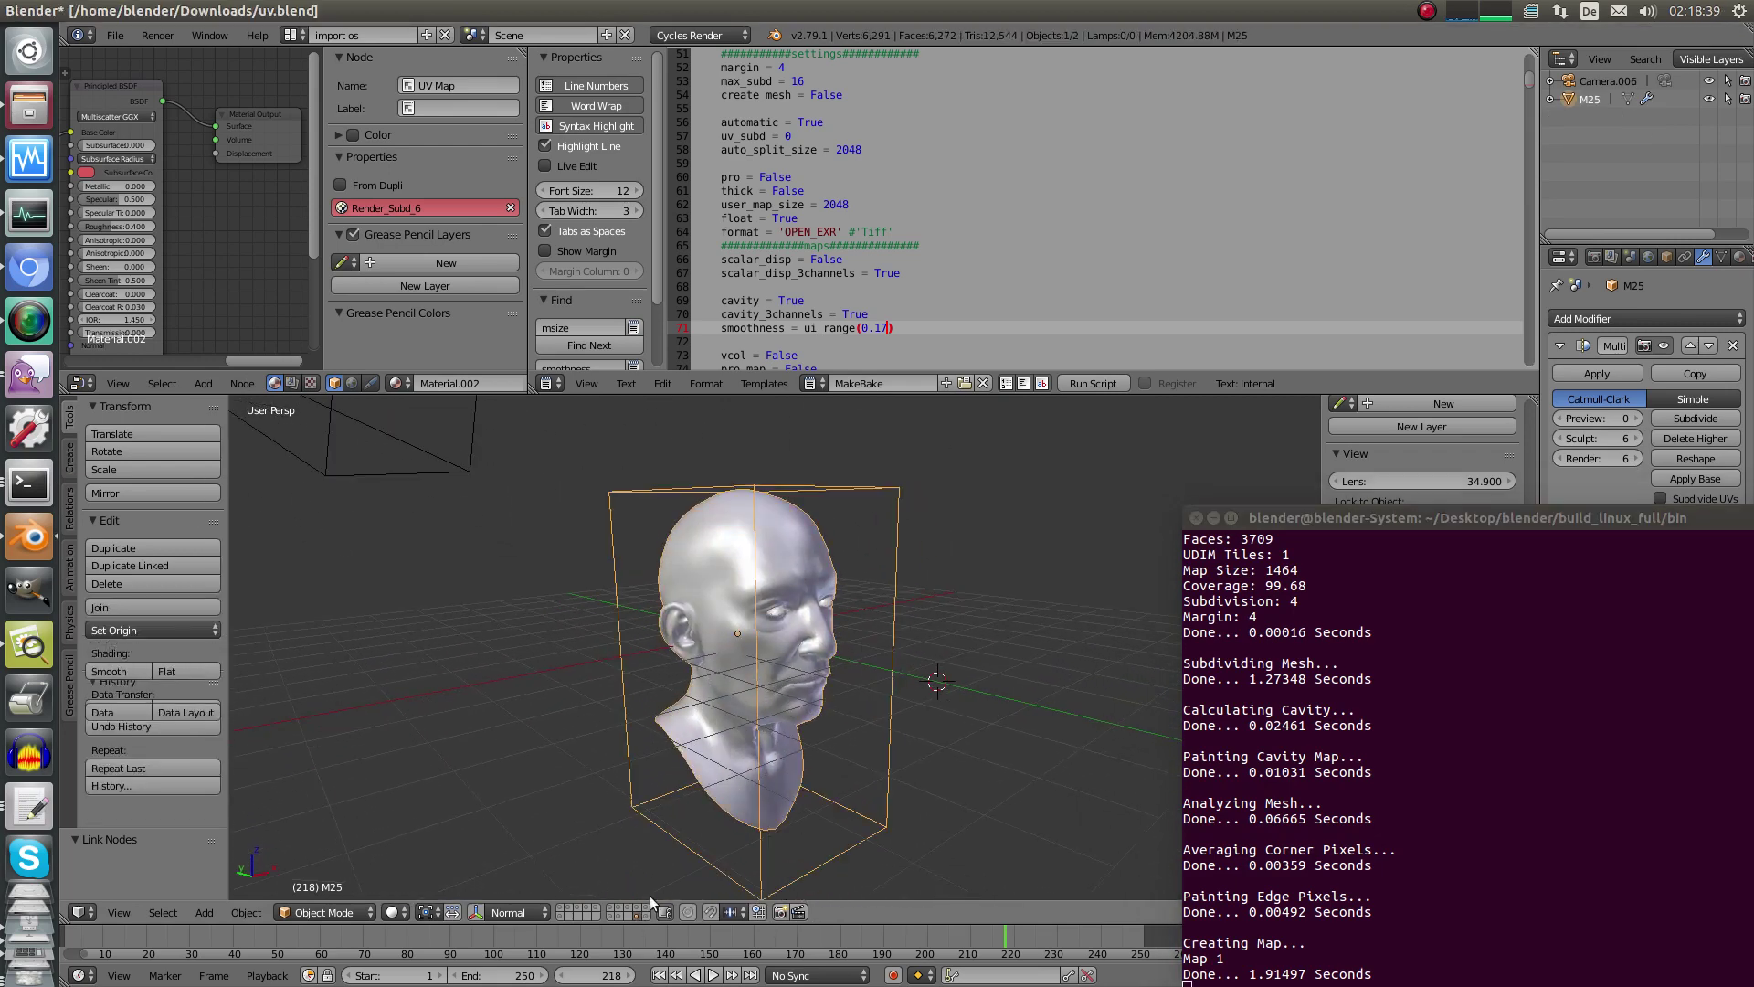
{"action": "middle_click_drag", "start_coordinate": [788, 667], "coordinate": [850, 654]}
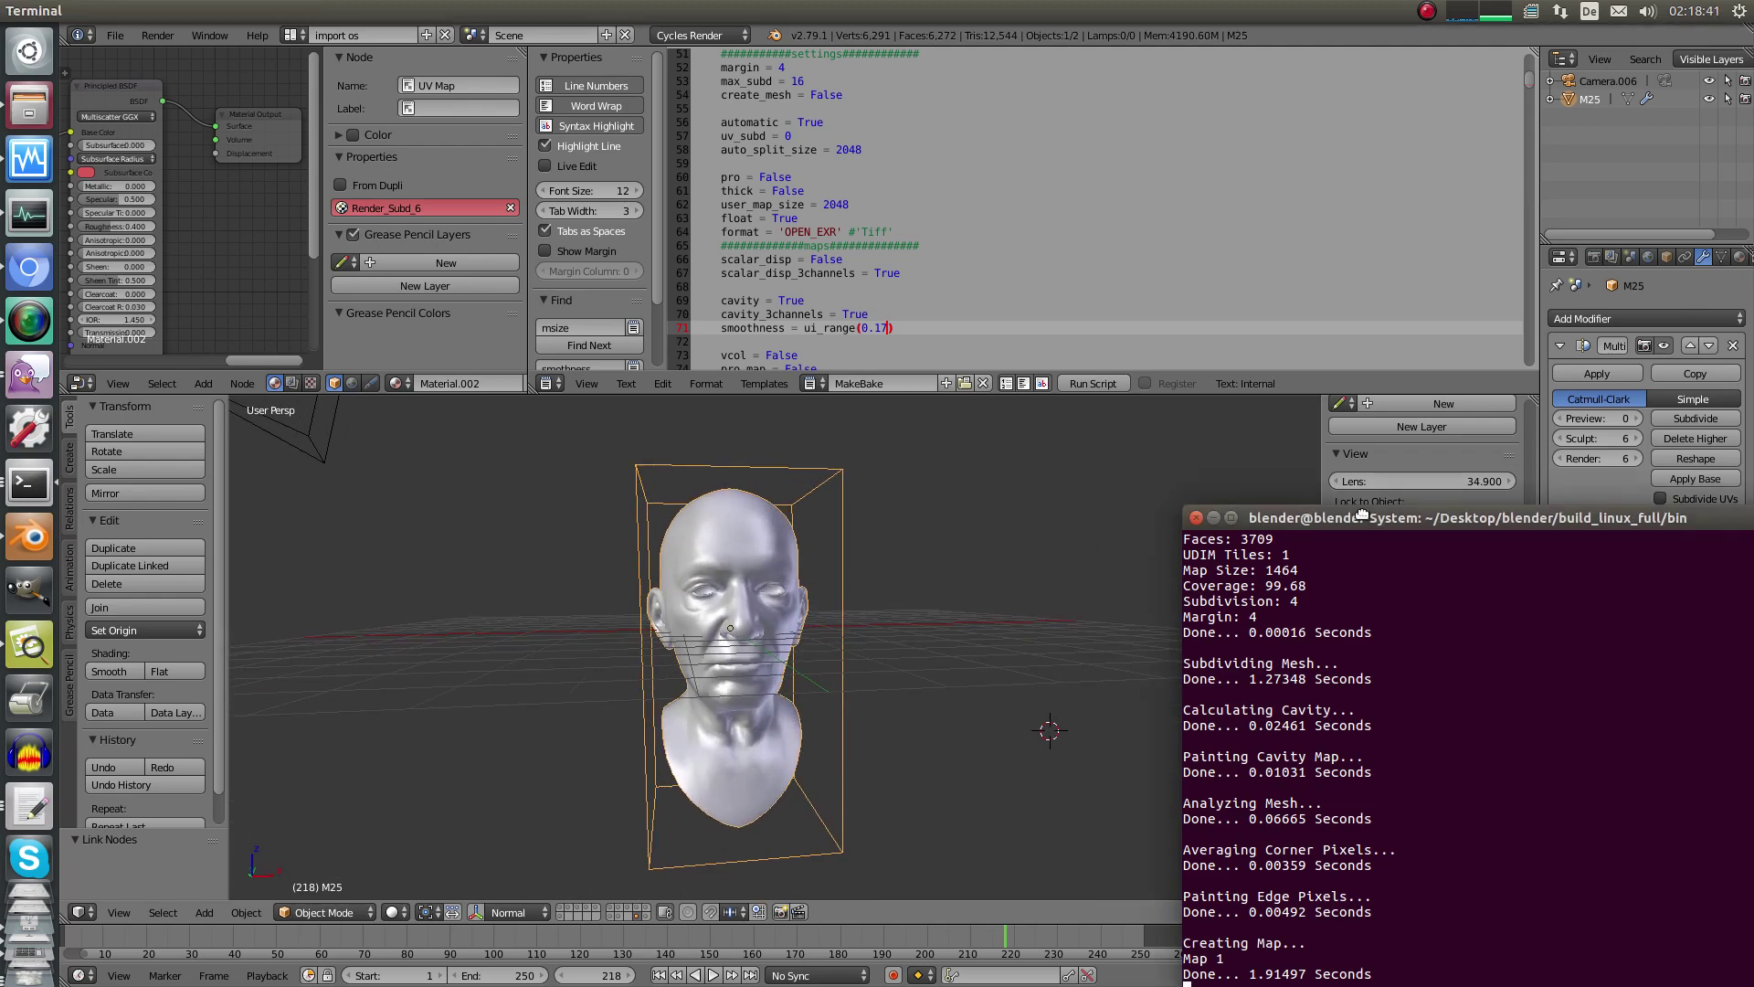
Reset and clear the terminal output, keeping its window beside the viewport.
{"action": "left_click_drag", "start_coordinate": [1364, 528], "coordinate": [1334, 360]}
{"action": "left_click", "coordinate": [322, 10]}
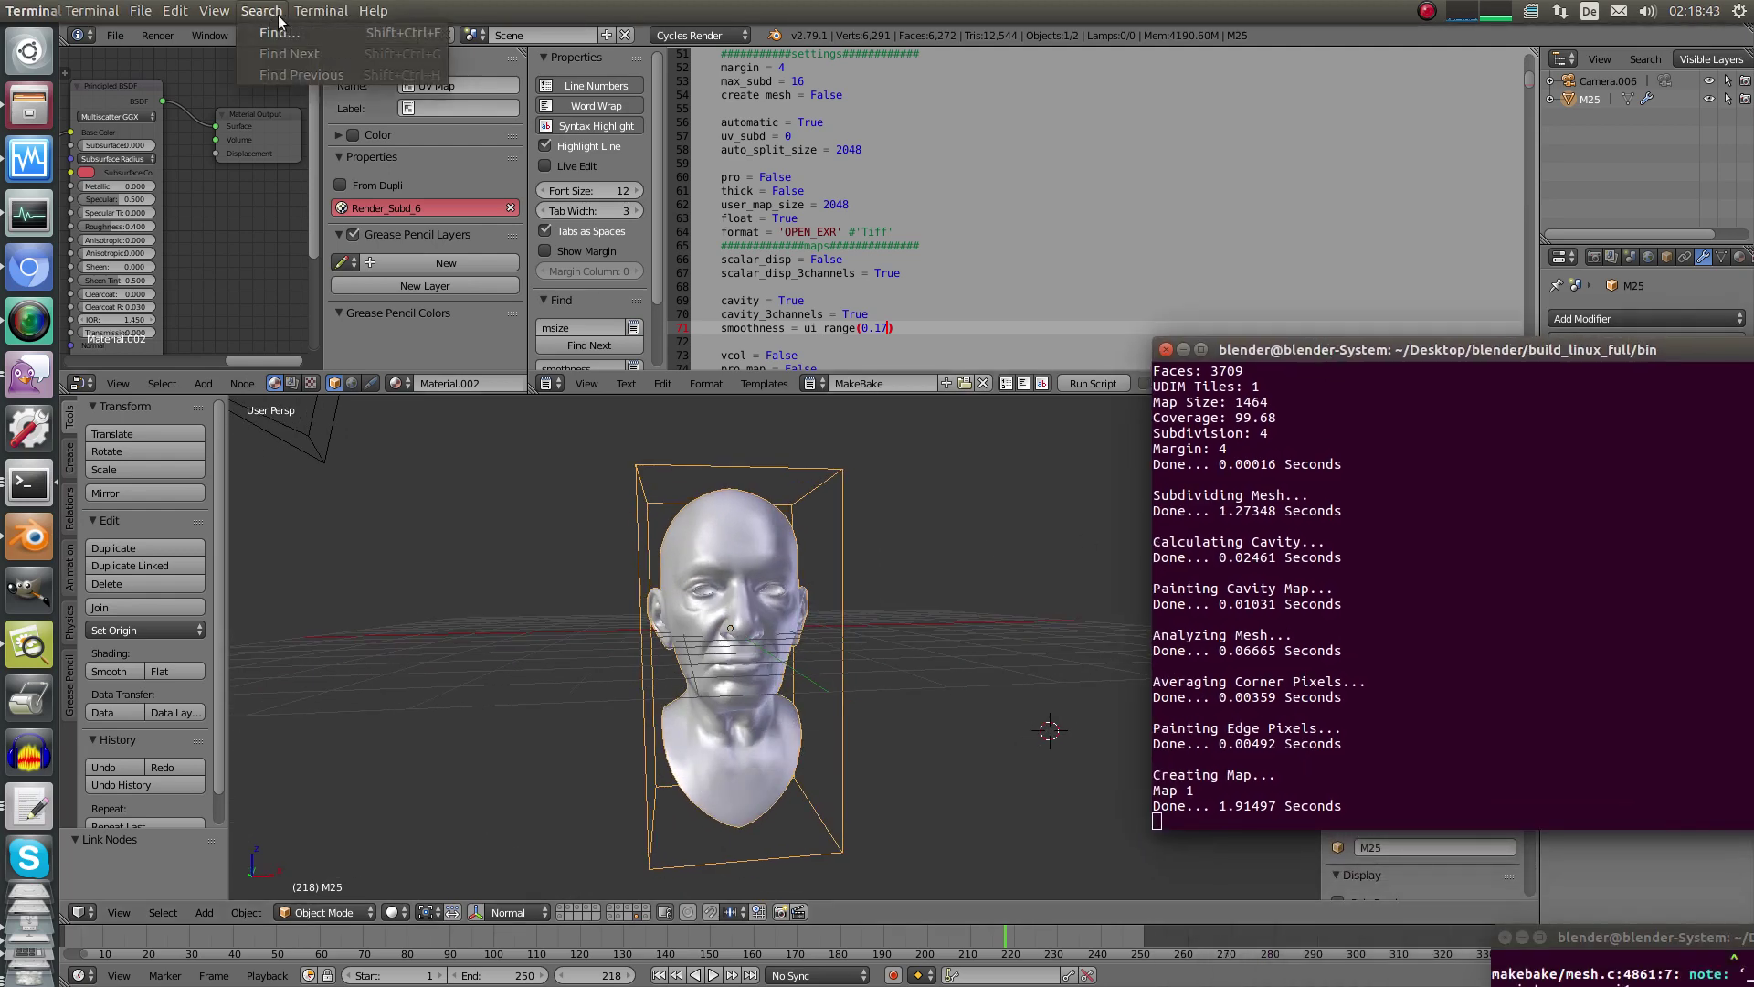
{"action": "left_click", "coordinate": [383, 134]}
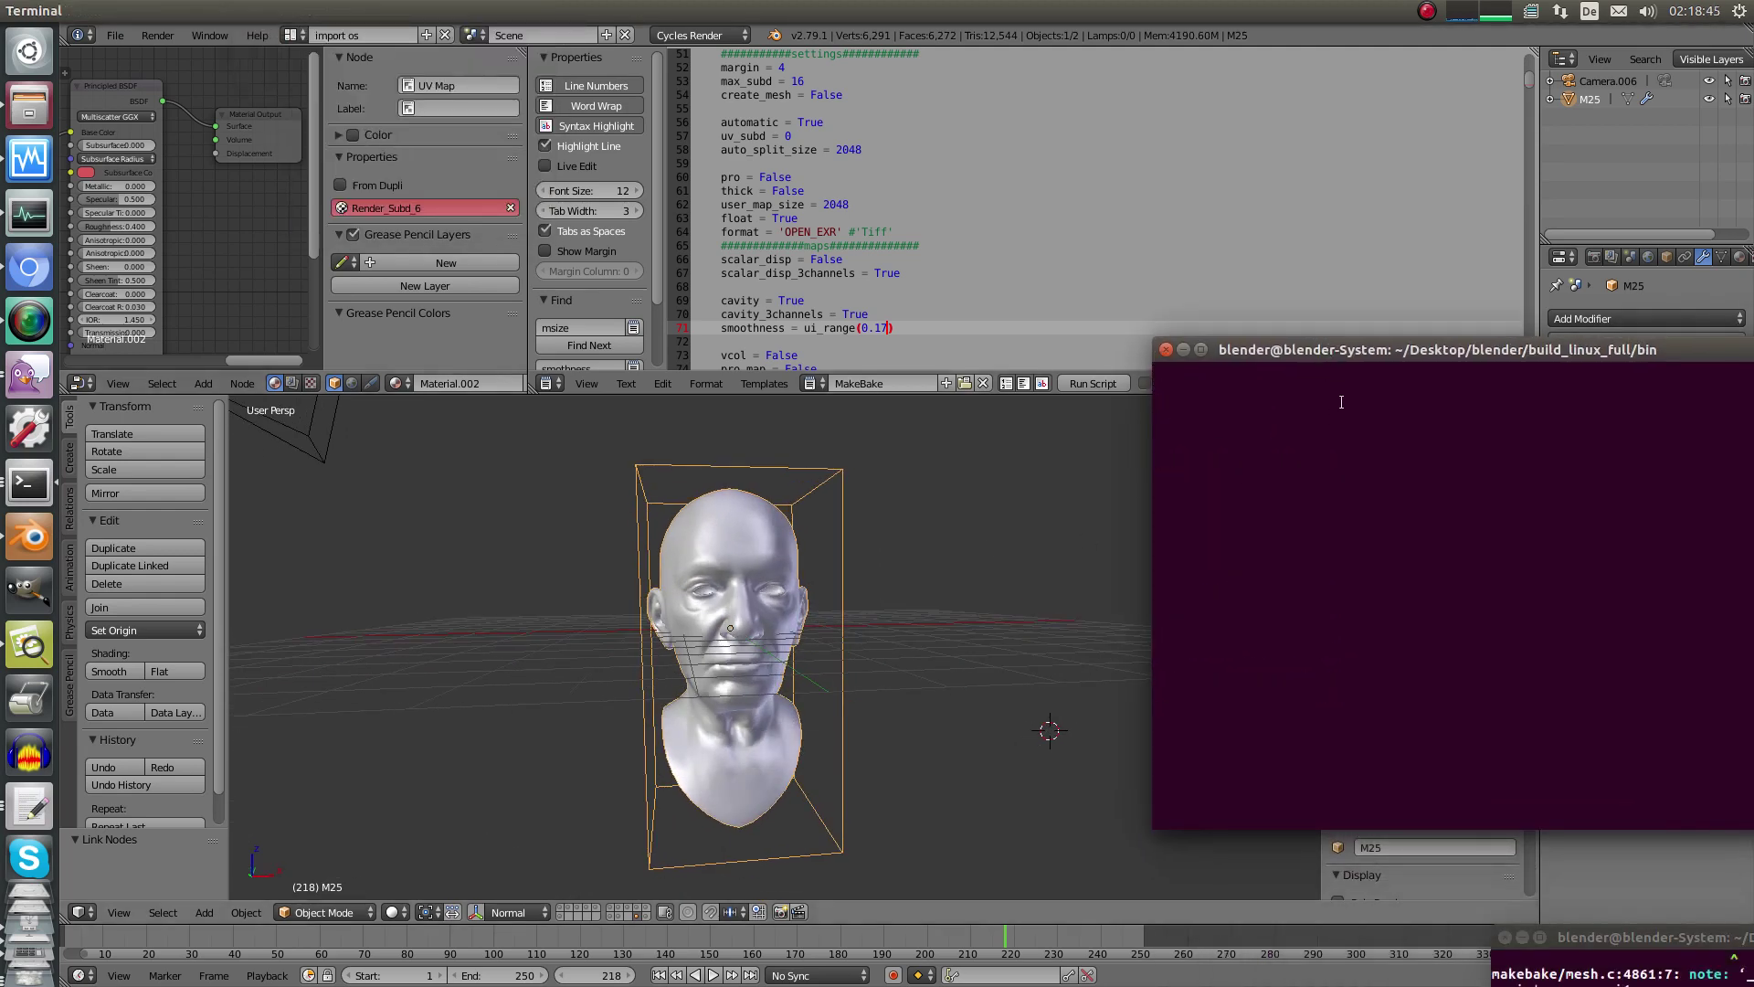
{"action": "left_click_drag", "start_coordinate": [1344, 350], "coordinate": [1378, 480]}
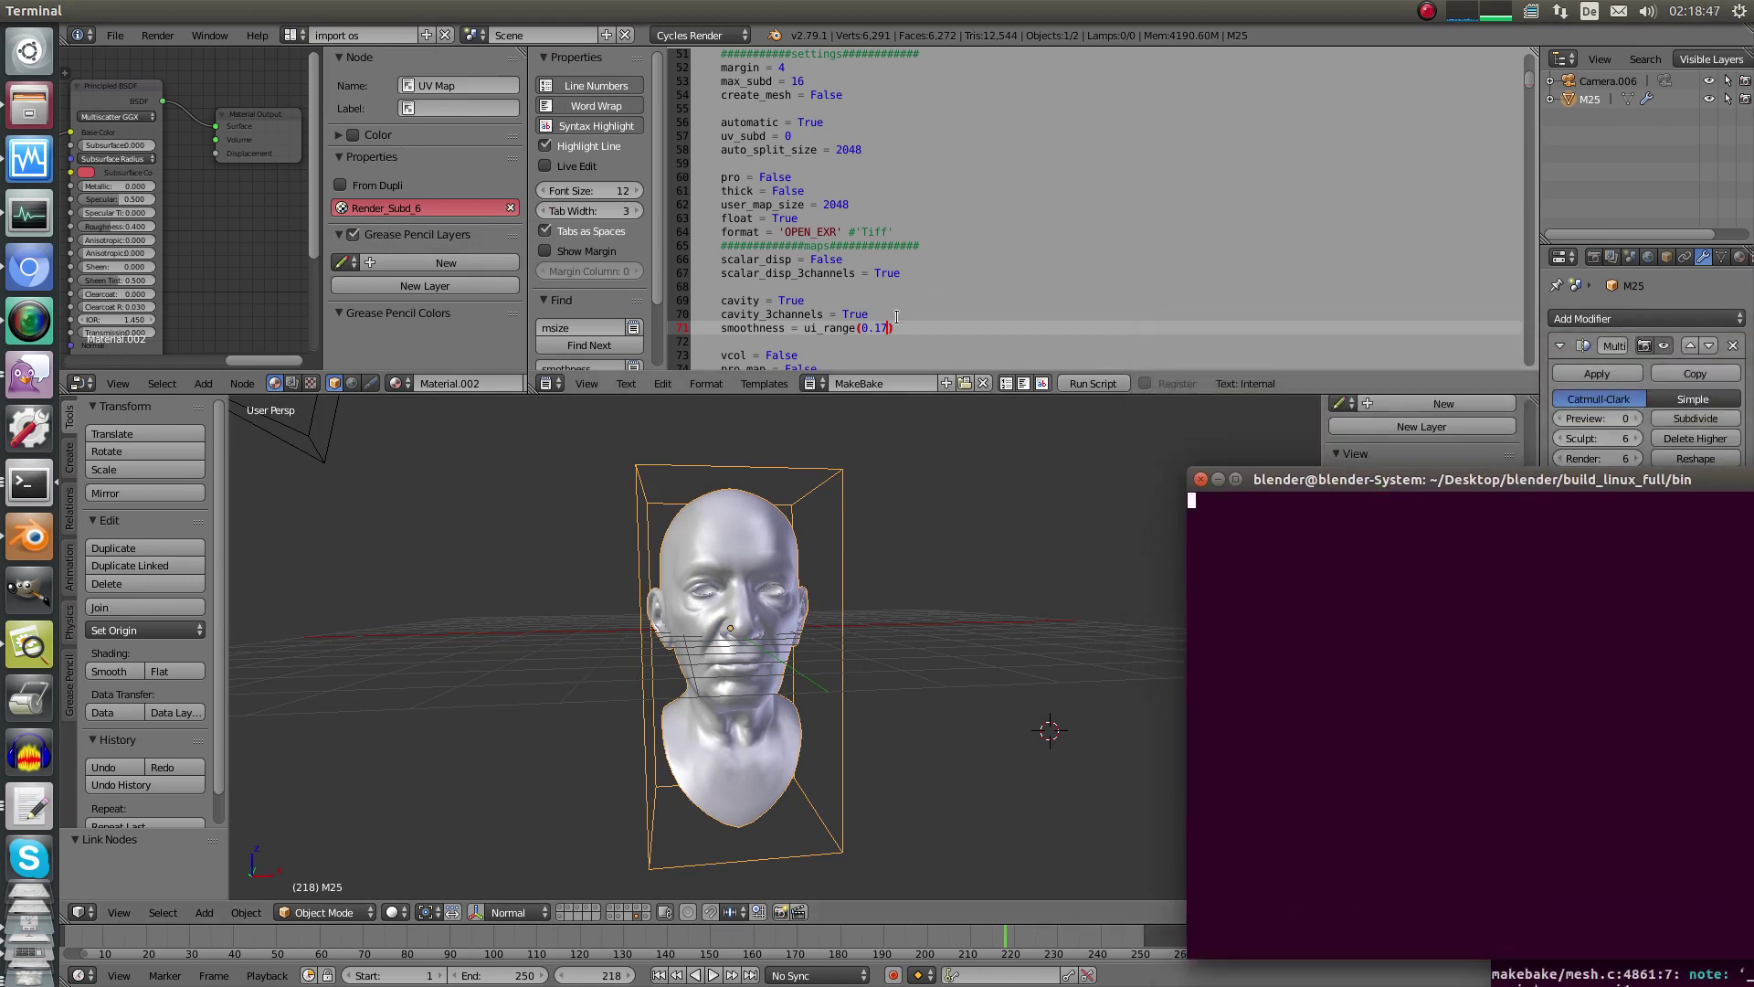
Set the smoothness in the MakeBake script to ui_range(0.08) and check the auto_split_size setting.
{"action": "left_click", "coordinate": [891, 334]}
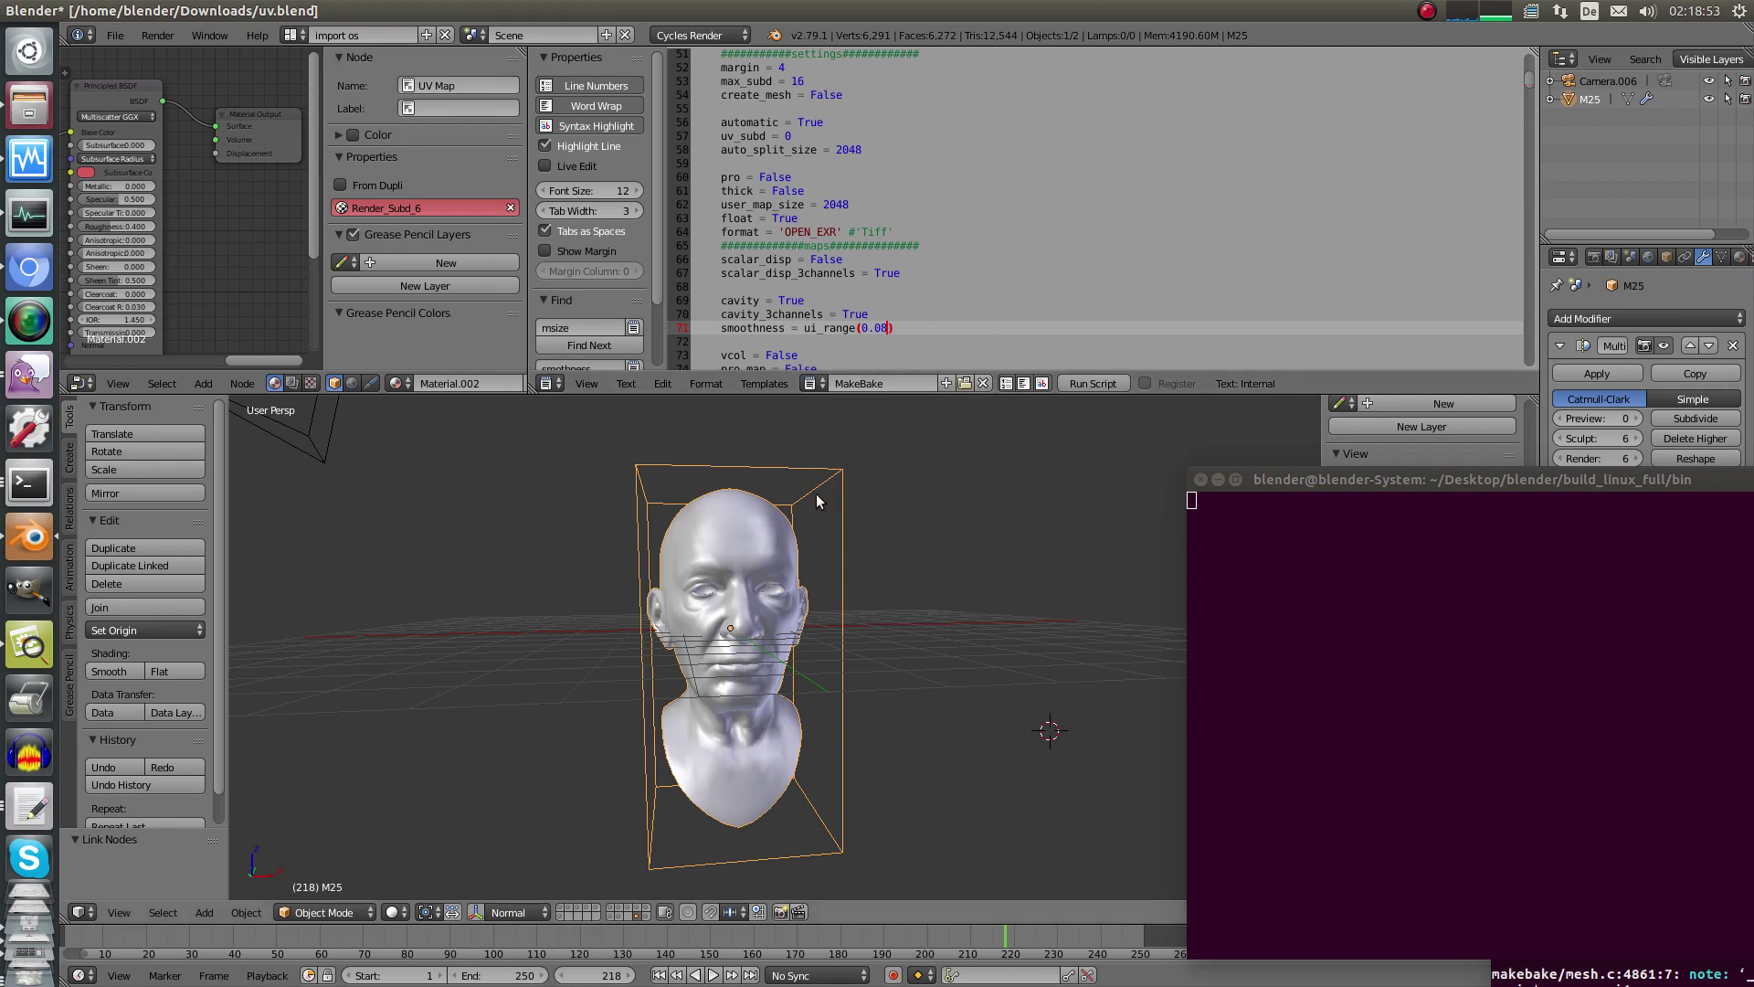
{"action": "left_click", "coordinate": [866, 149]}
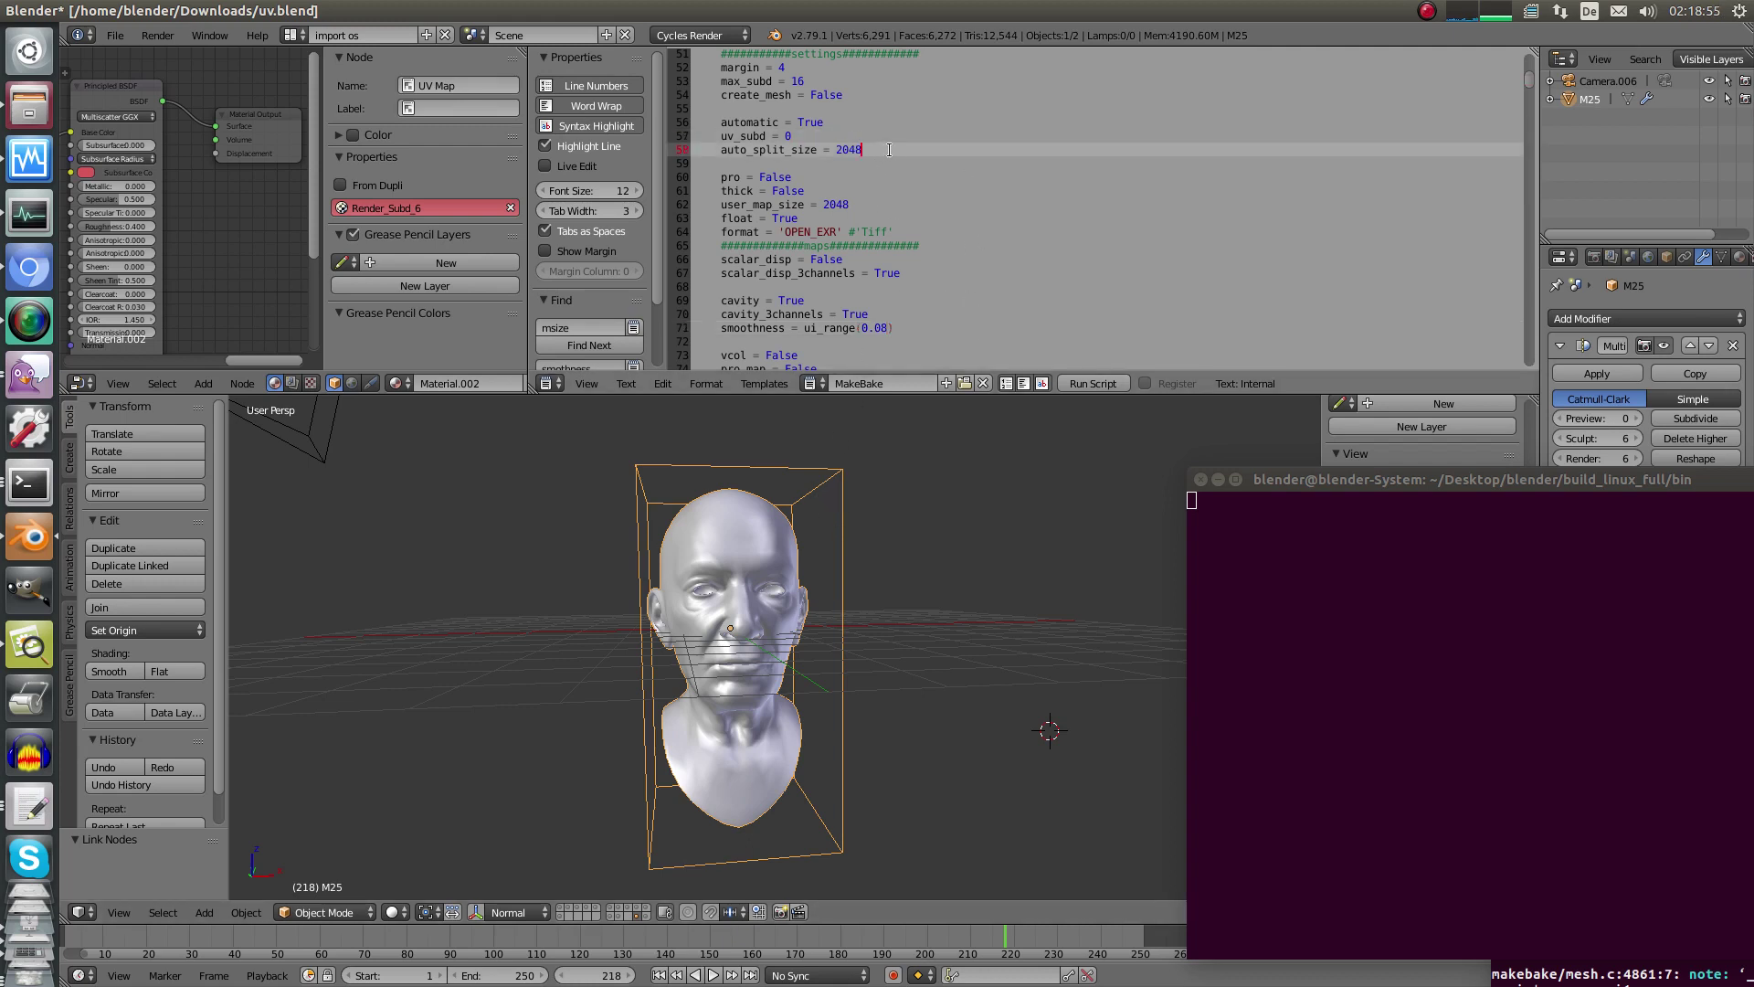
{"action": "key", "text": "shift+Left"}
{"action": "key", "text": "shift+Left"}
{"action": "key", "text": "shift+Left"}
{"action": "middle_click_drag", "start_coordinate": [804, 475], "coordinate": [747, 540]}
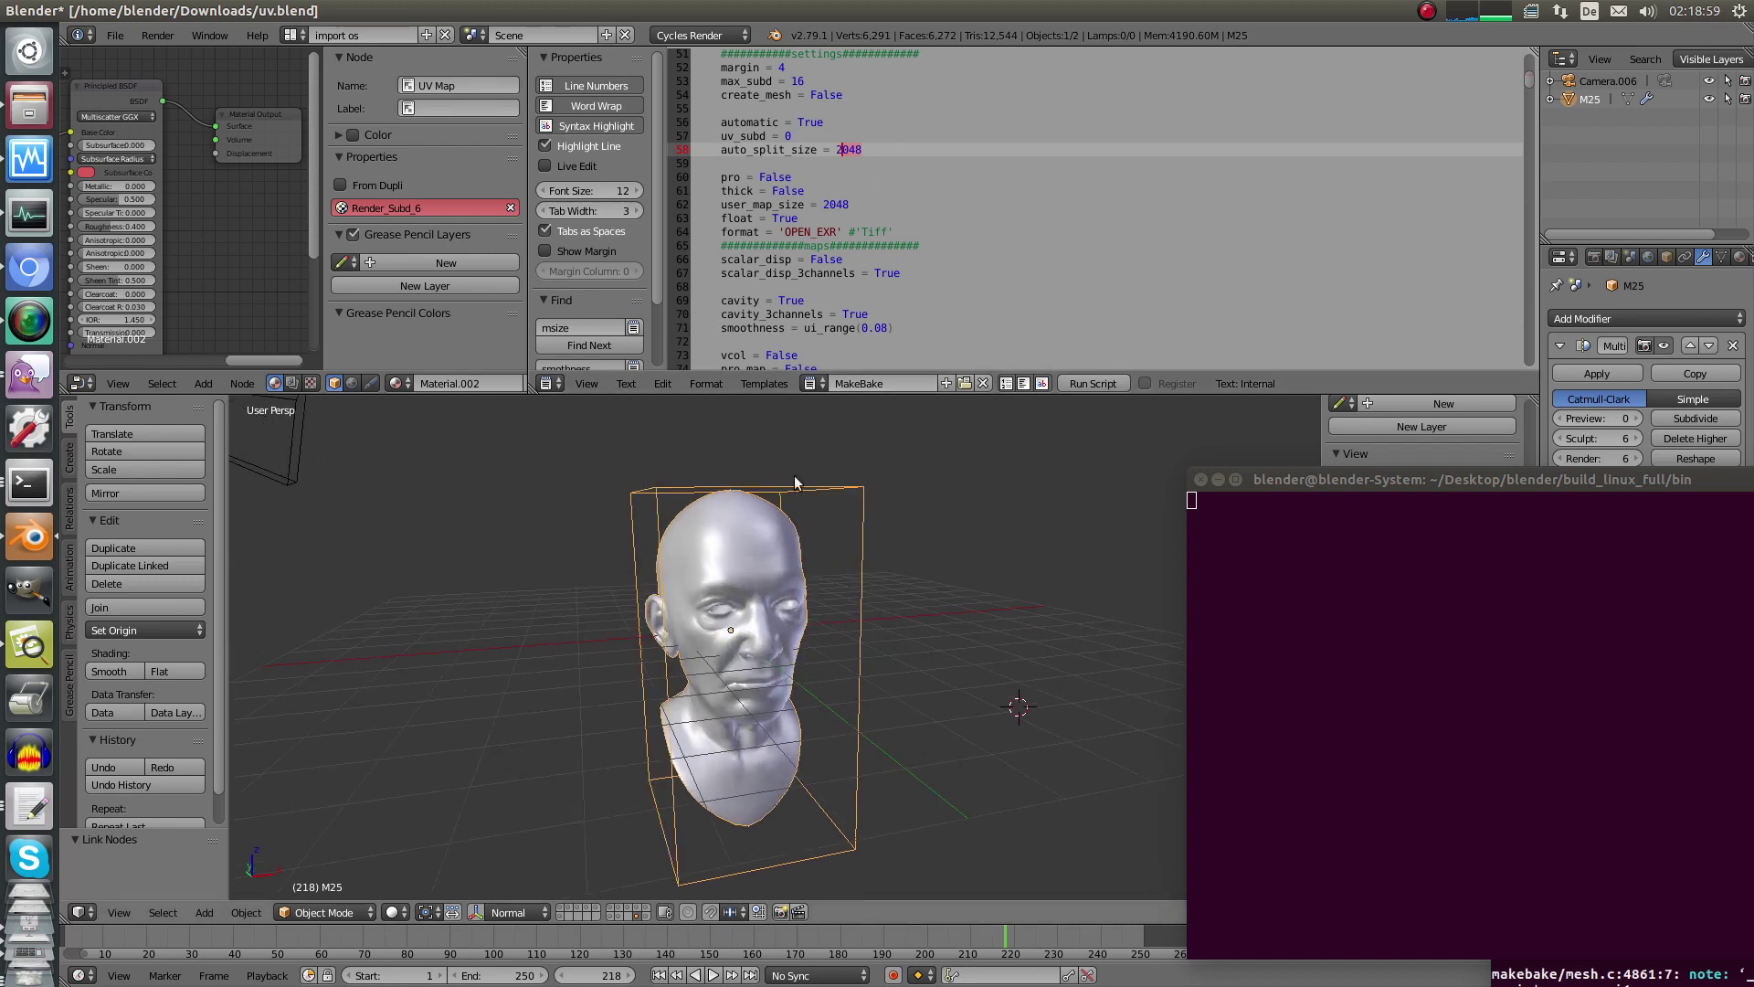
{"action": "key", "text": "Down"}
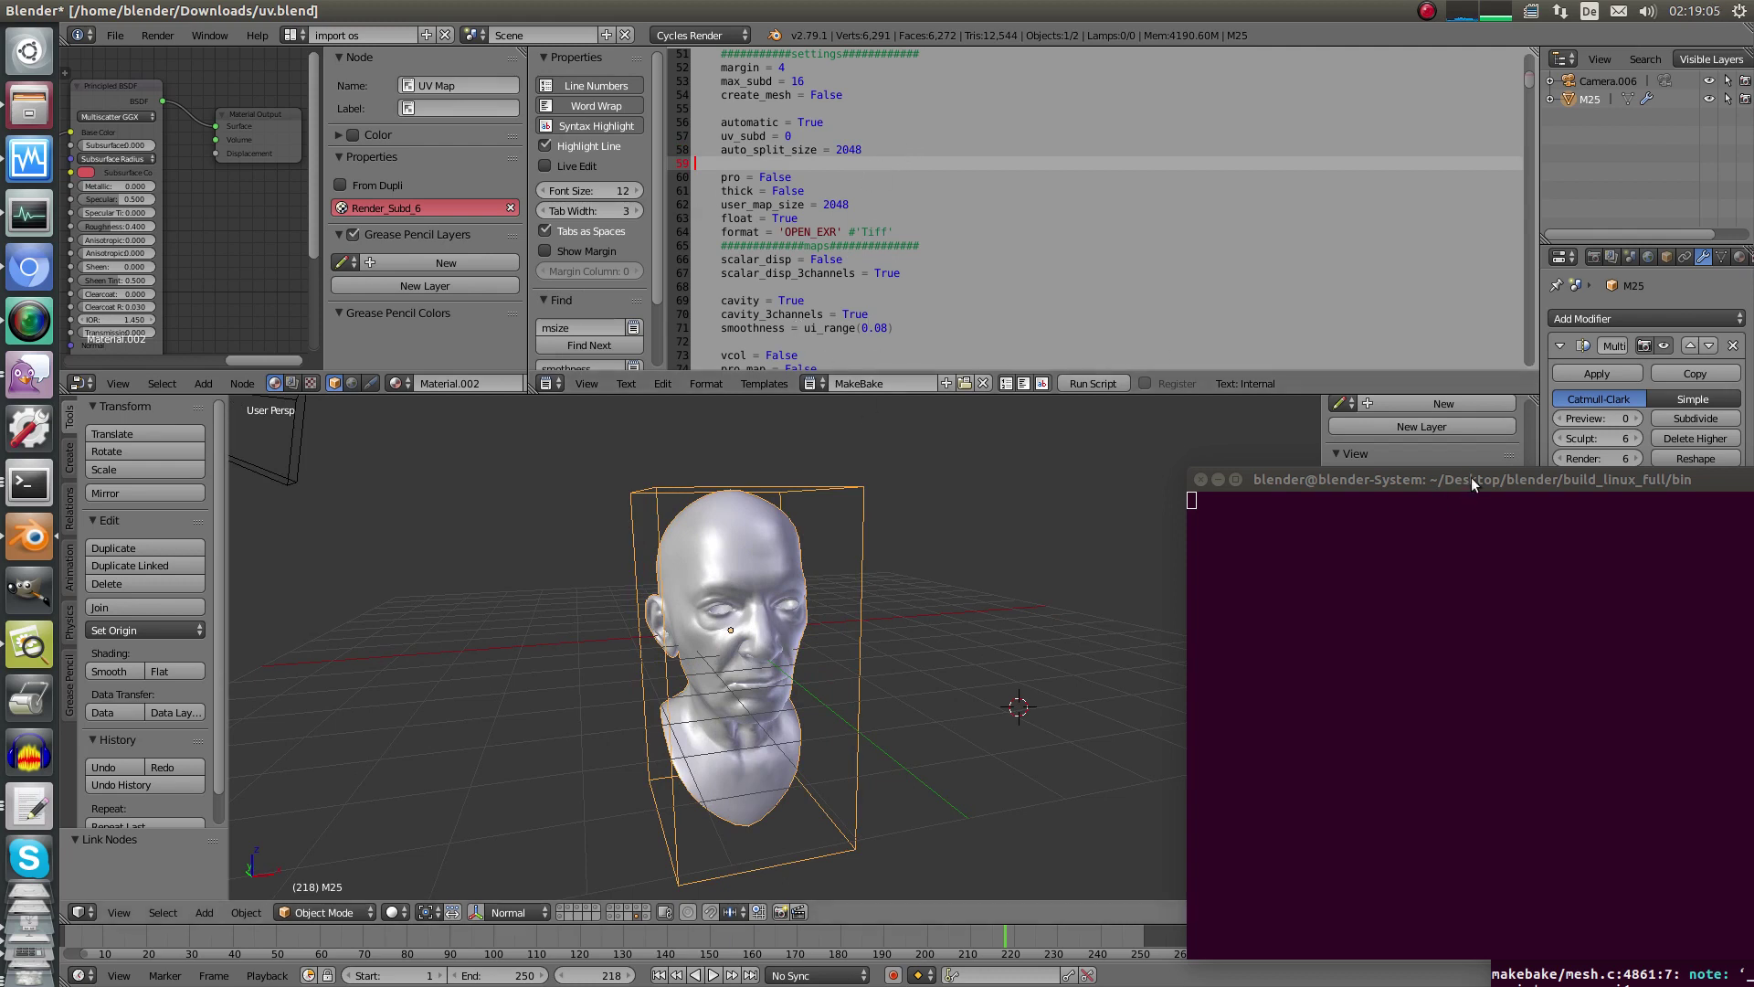
Check the head mesh's UV Maps list and the script's margin setting, and run the MakeBake script on the head.
{"action": "left_click_drag", "start_coordinate": [1471, 477], "coordinate": [1431, 746]}
{"action": "left_click", "coordinate": [1723, 257]}
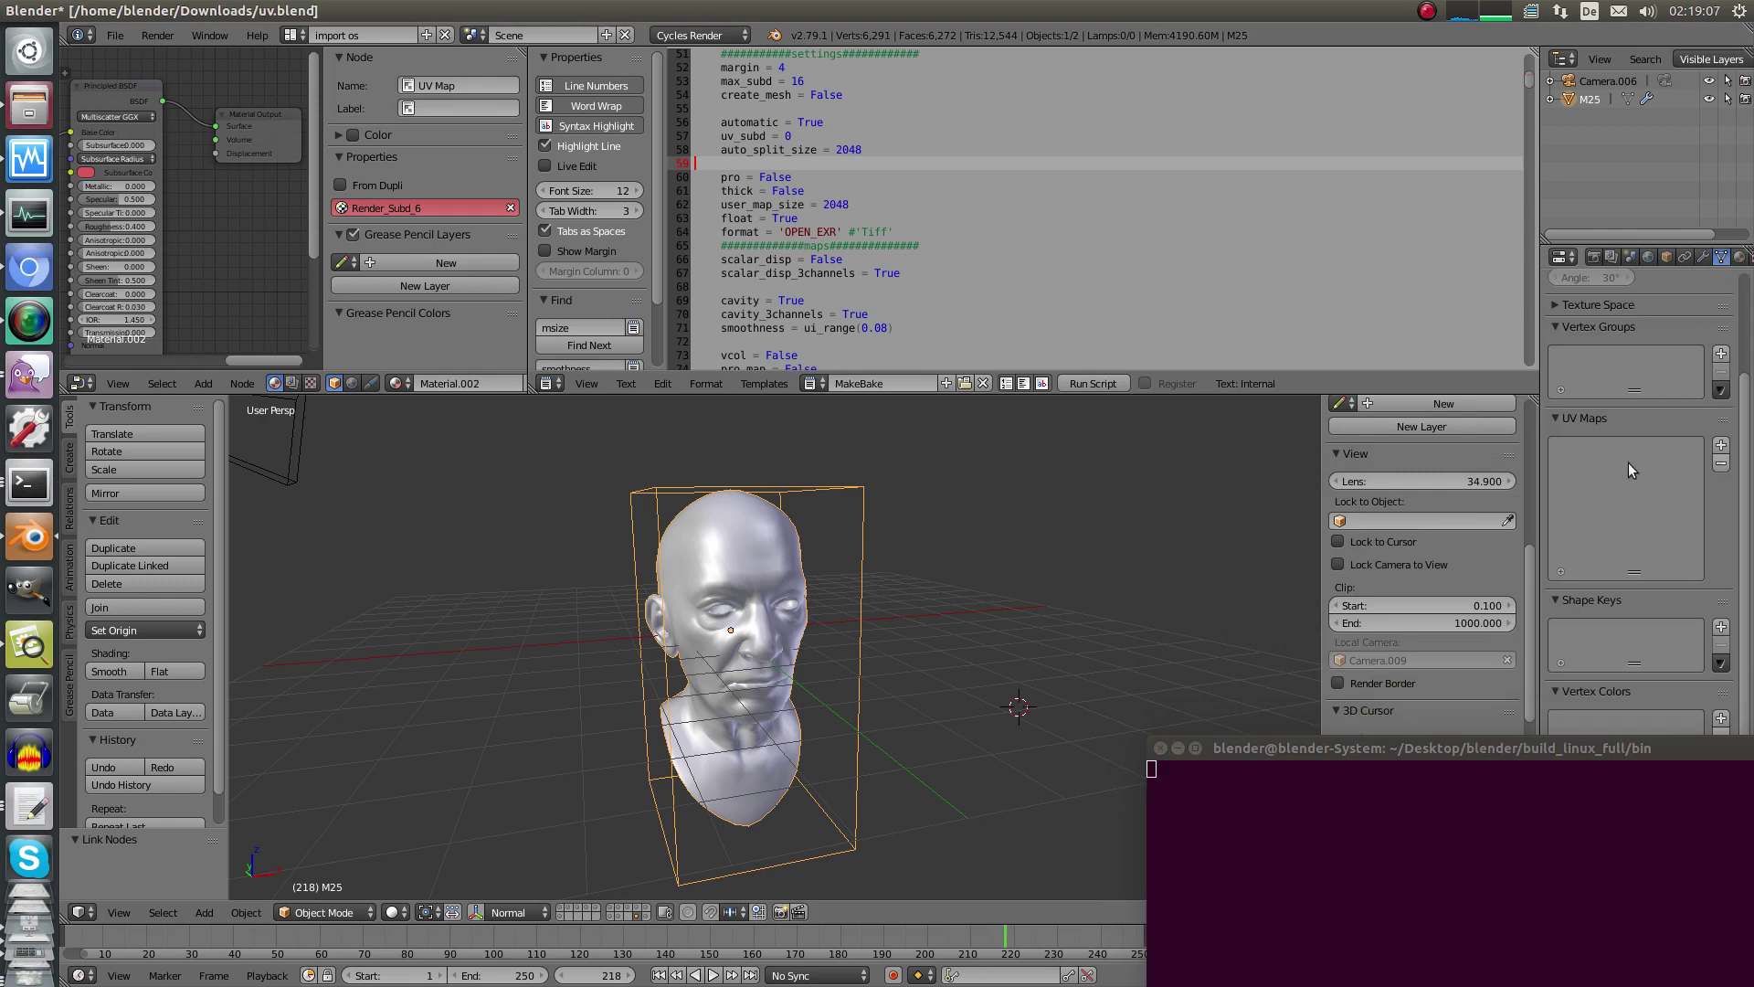
{"action": "left_click_drag", "start_coordinate": [1432, 746], "coordinate": [1450, 498]}
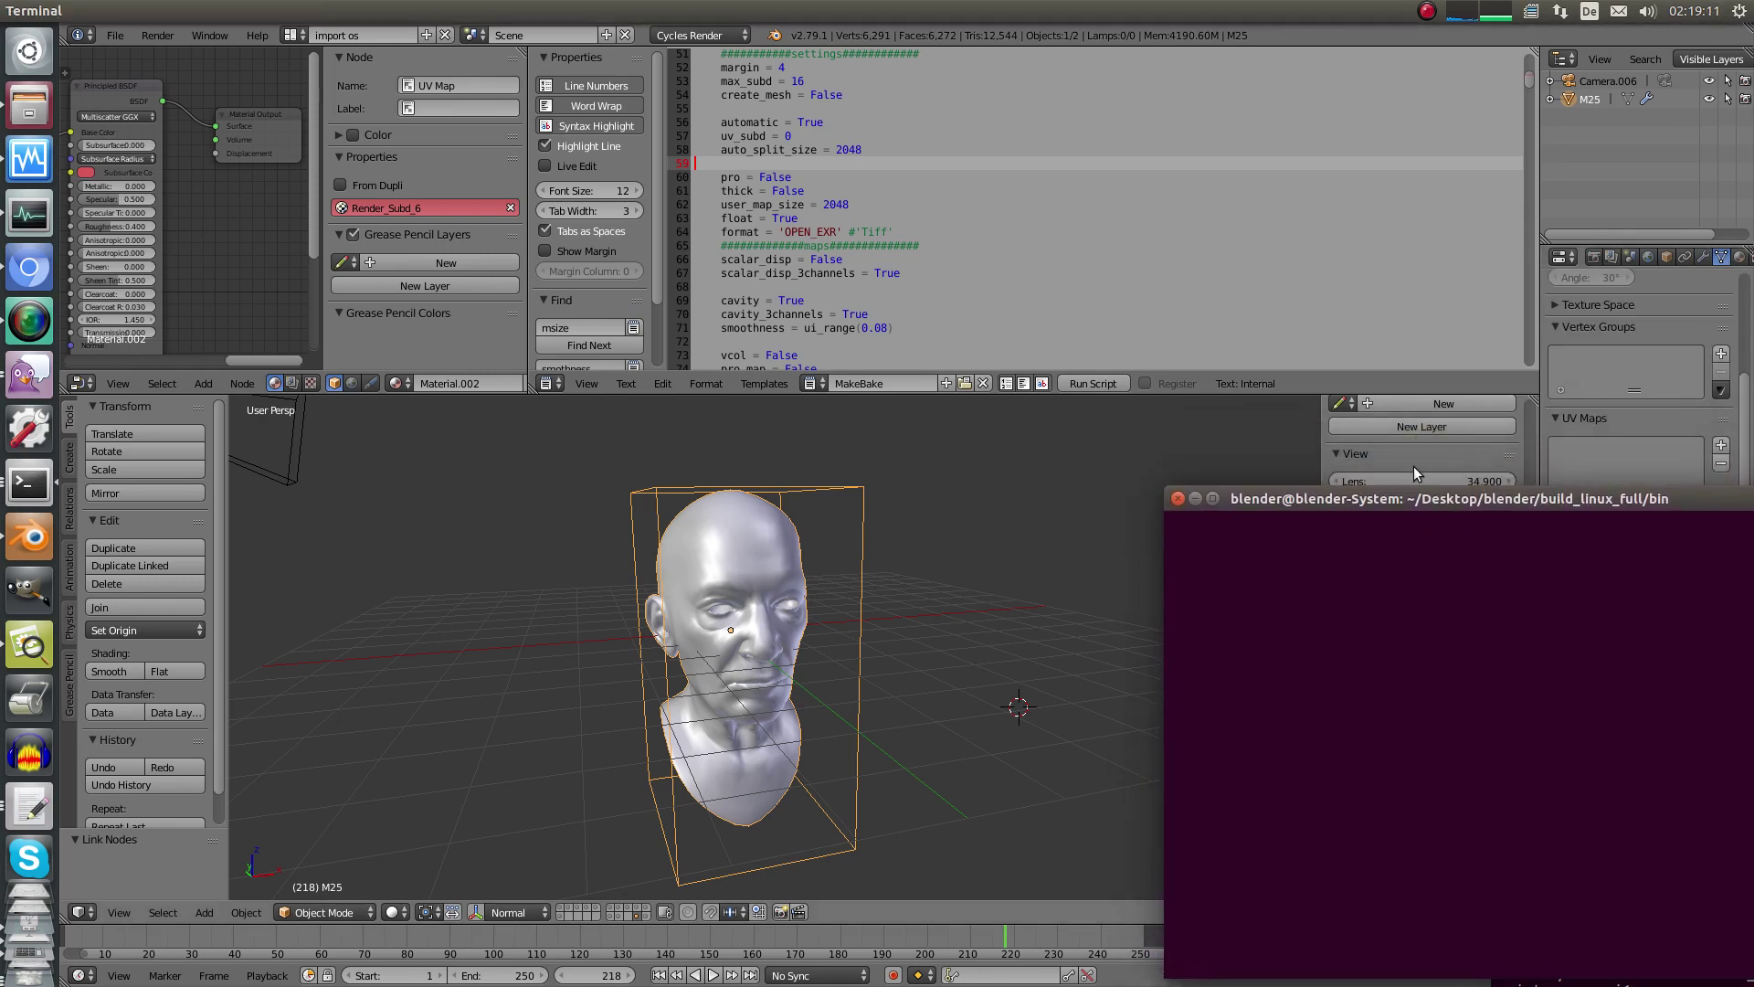
{"action": "left_click", "coordinate": [794, 70]}
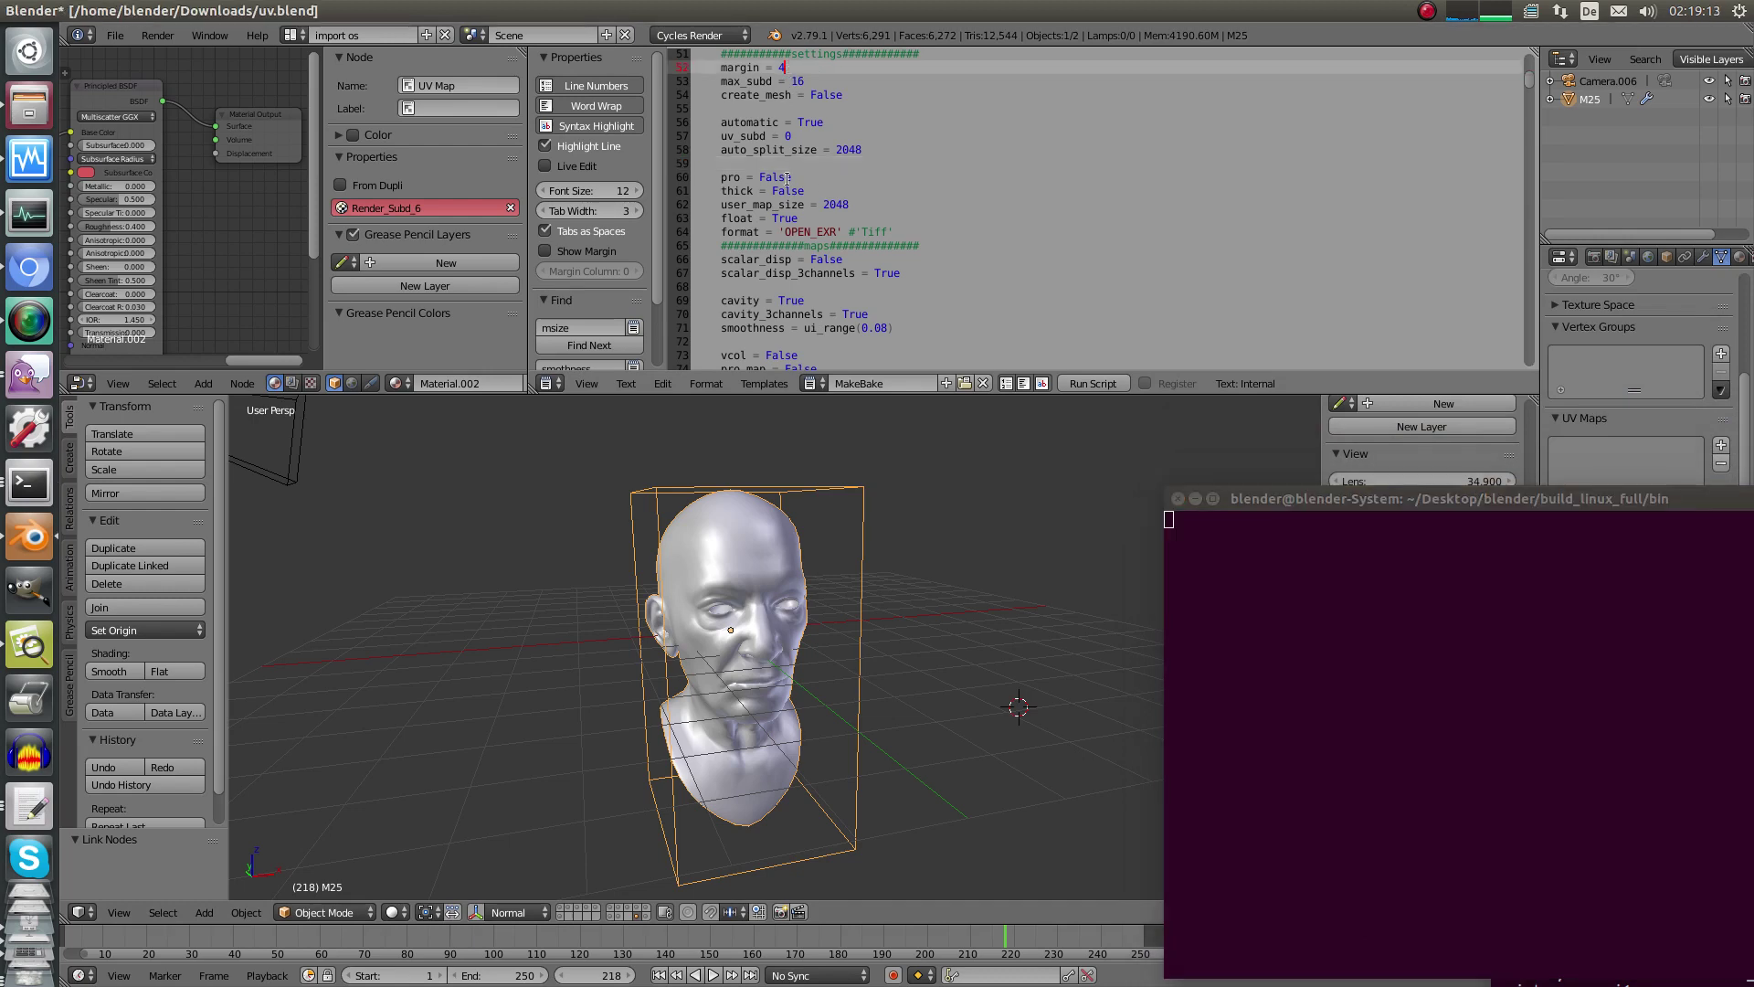
{"action": "middle_click_drag", "start_coordinate": [813, 501], "coordinate": [795, 594]}
{"action": "left_click", "coordinate": [1093, 383]}
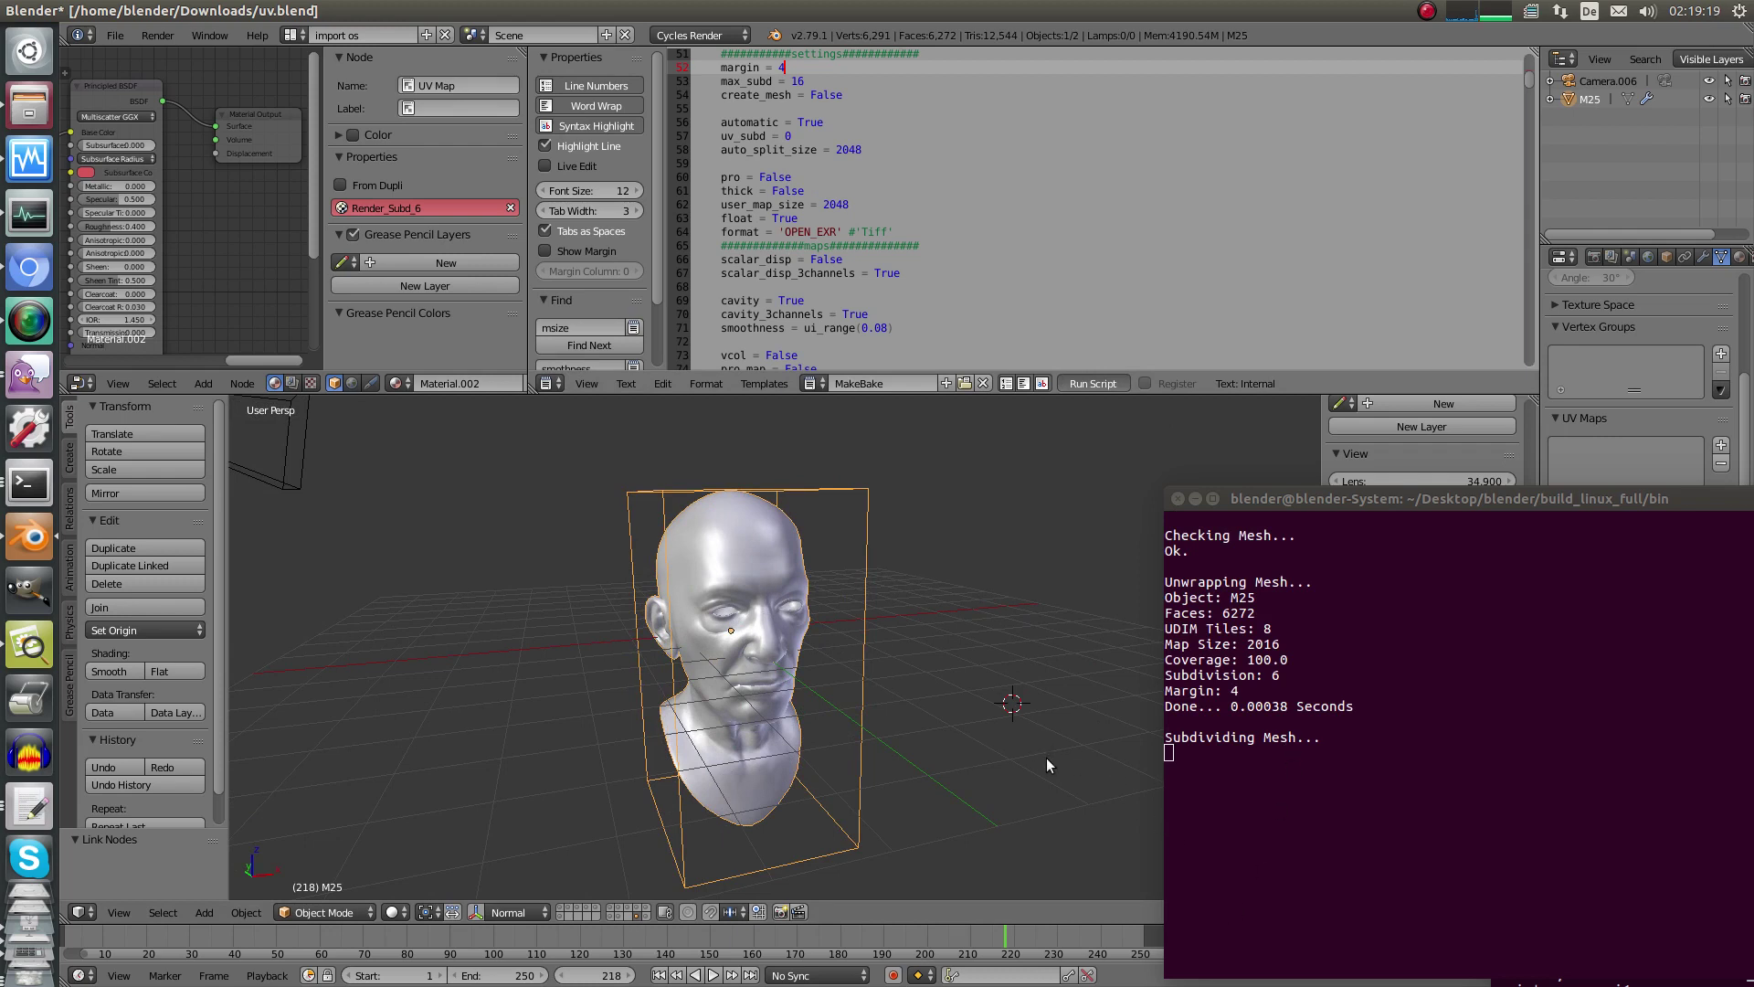
Examine the UDIM tiles, coverage and subdivision lines in the terminal's bake output.
{"action": "left_click_drag", "start_coordinate": [1275, 630], "coordinate": [1166, 629]}
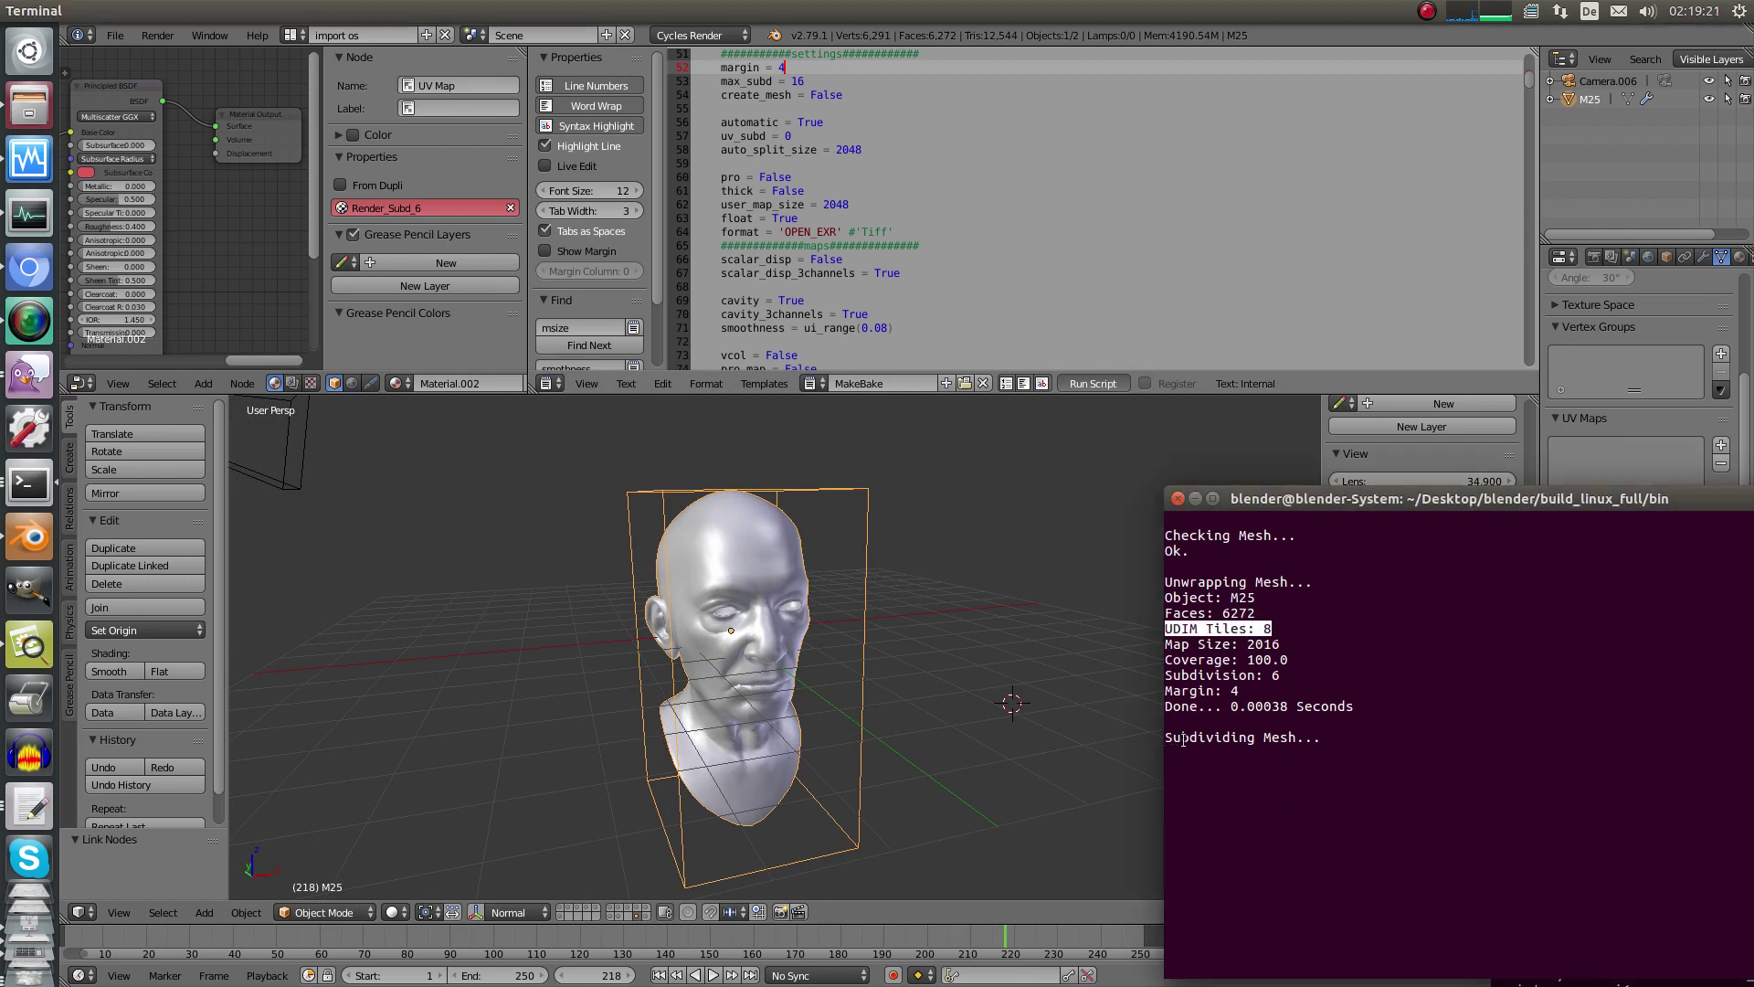
{"action": "left_click", "coordinate": [1318, 653]}
{"action": "triple_click", "coordinate": [1298, 662]}
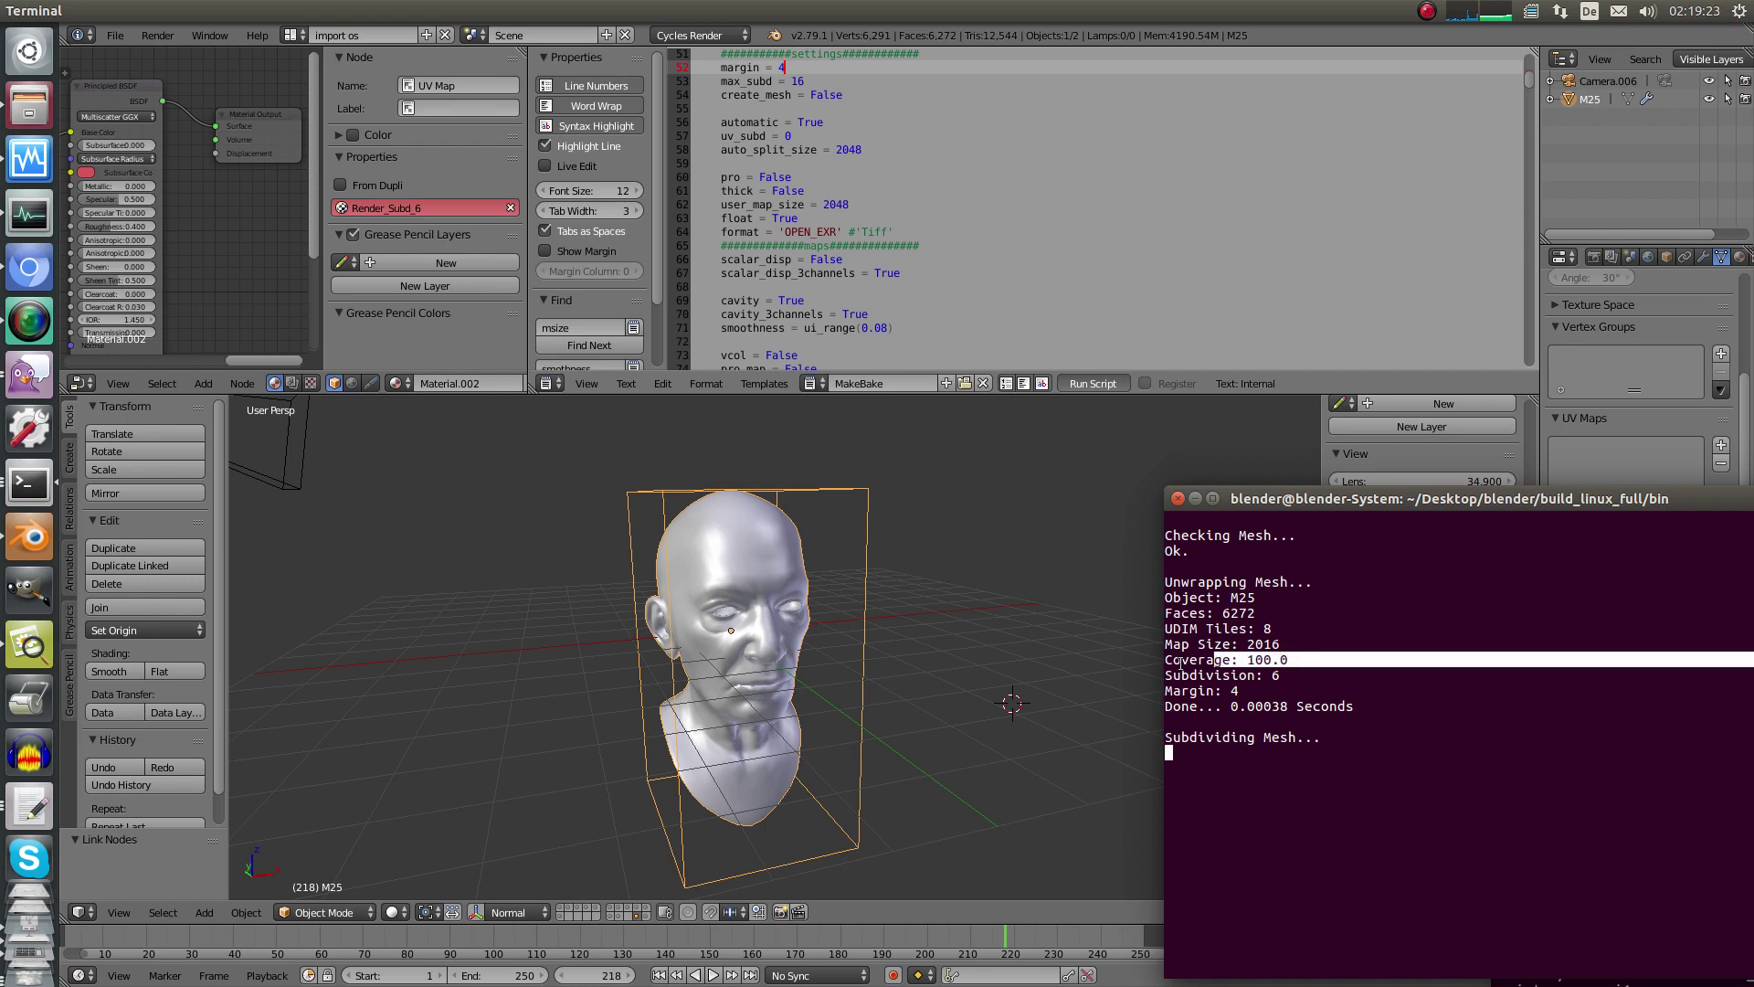
{"action": "triple_click", "coordinate": [1289, 677]}
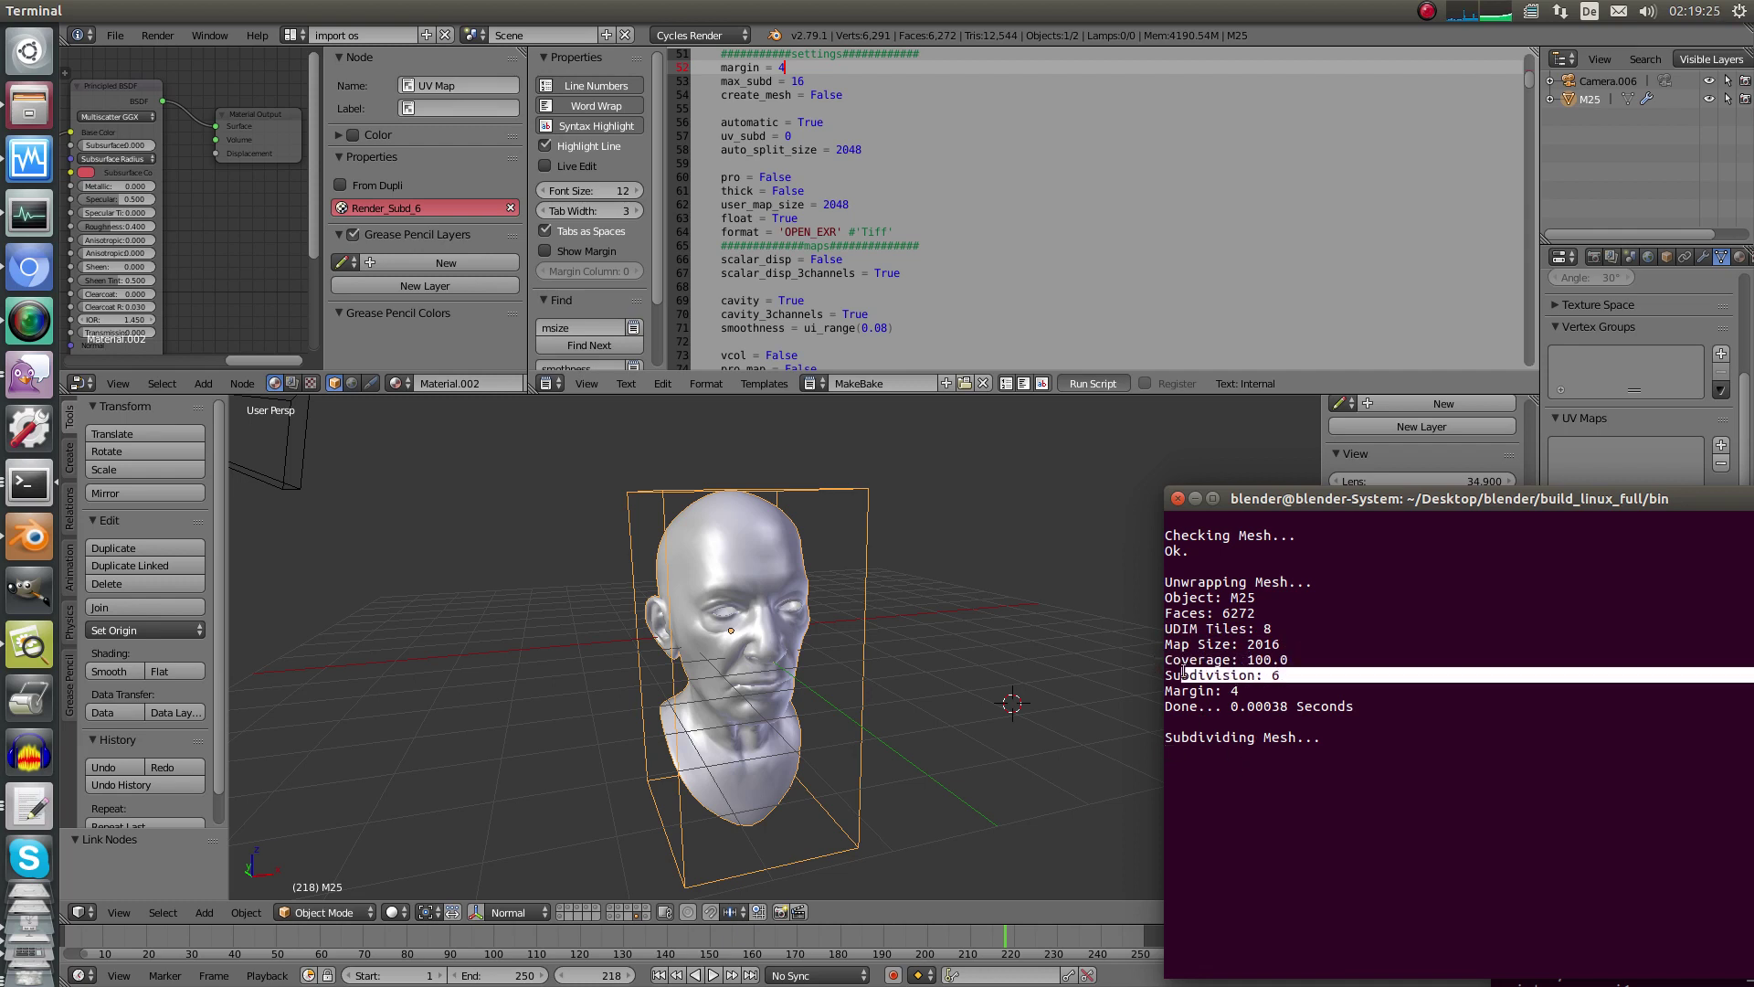
{"action": "left_click", "coordinate": [1309, 717]}
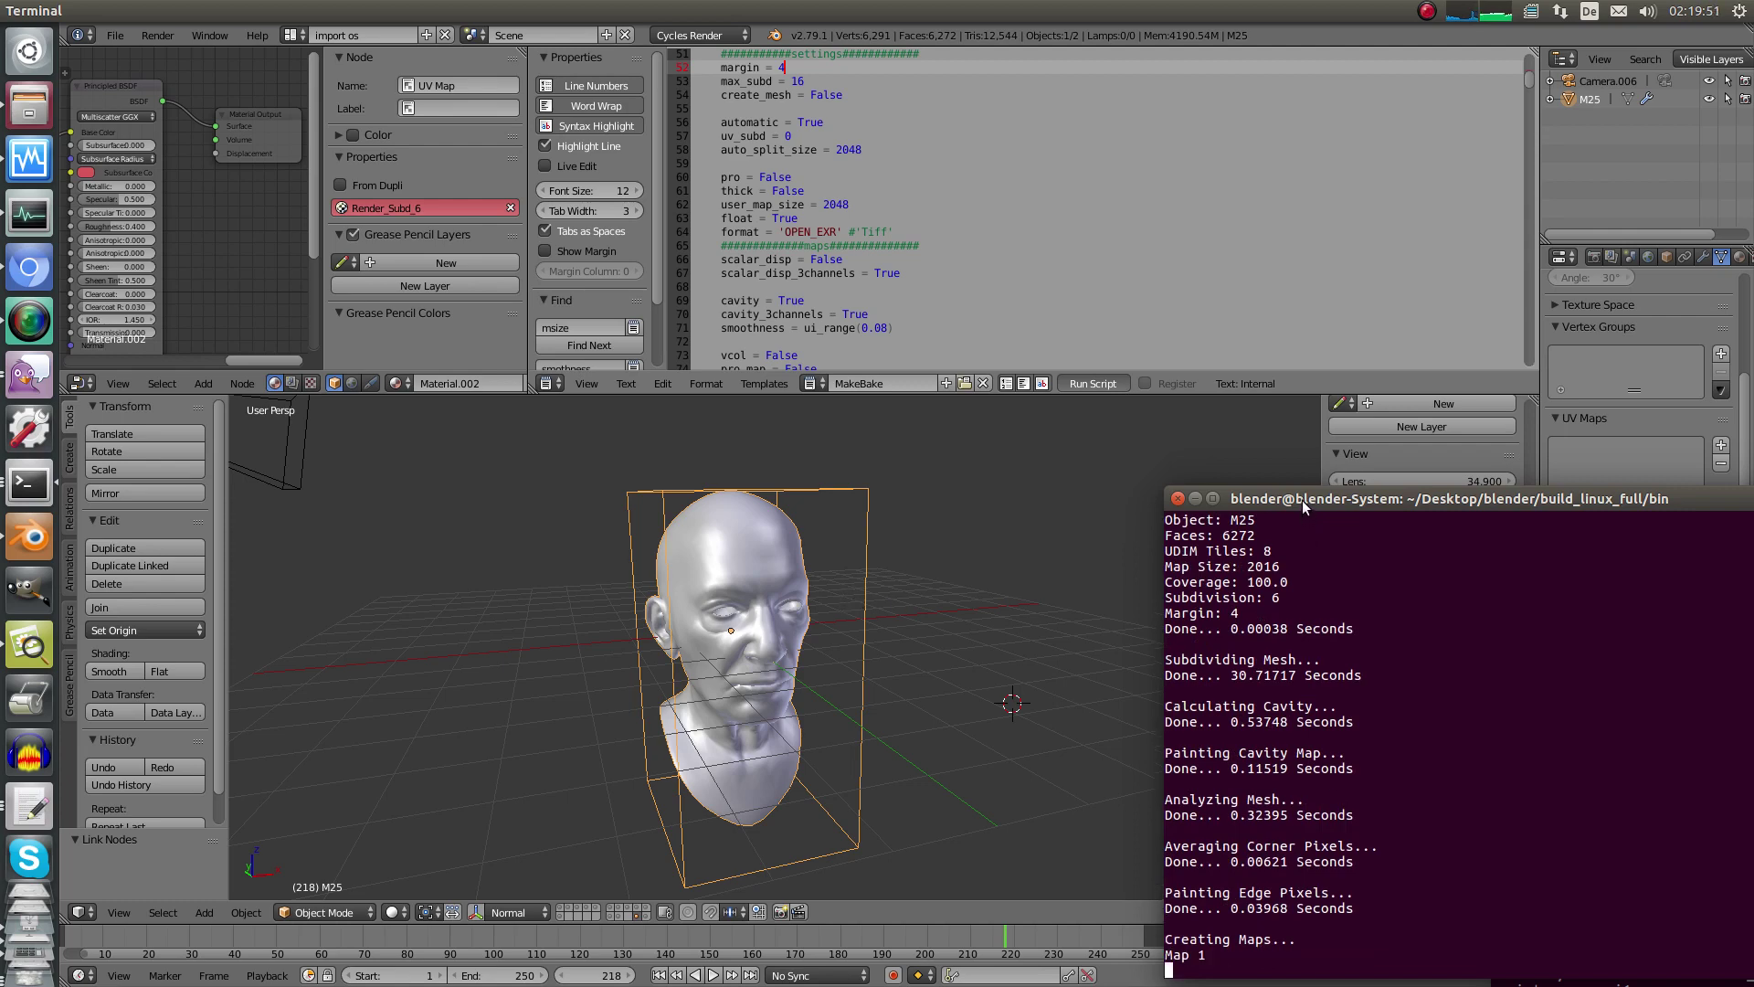
Review the cavity calculation time, the list of created maps and the total time in the terminal output.
{"action": "left_click_drag", "start_coordinate": [1302, 501], "coordinate": [1294, 444]}
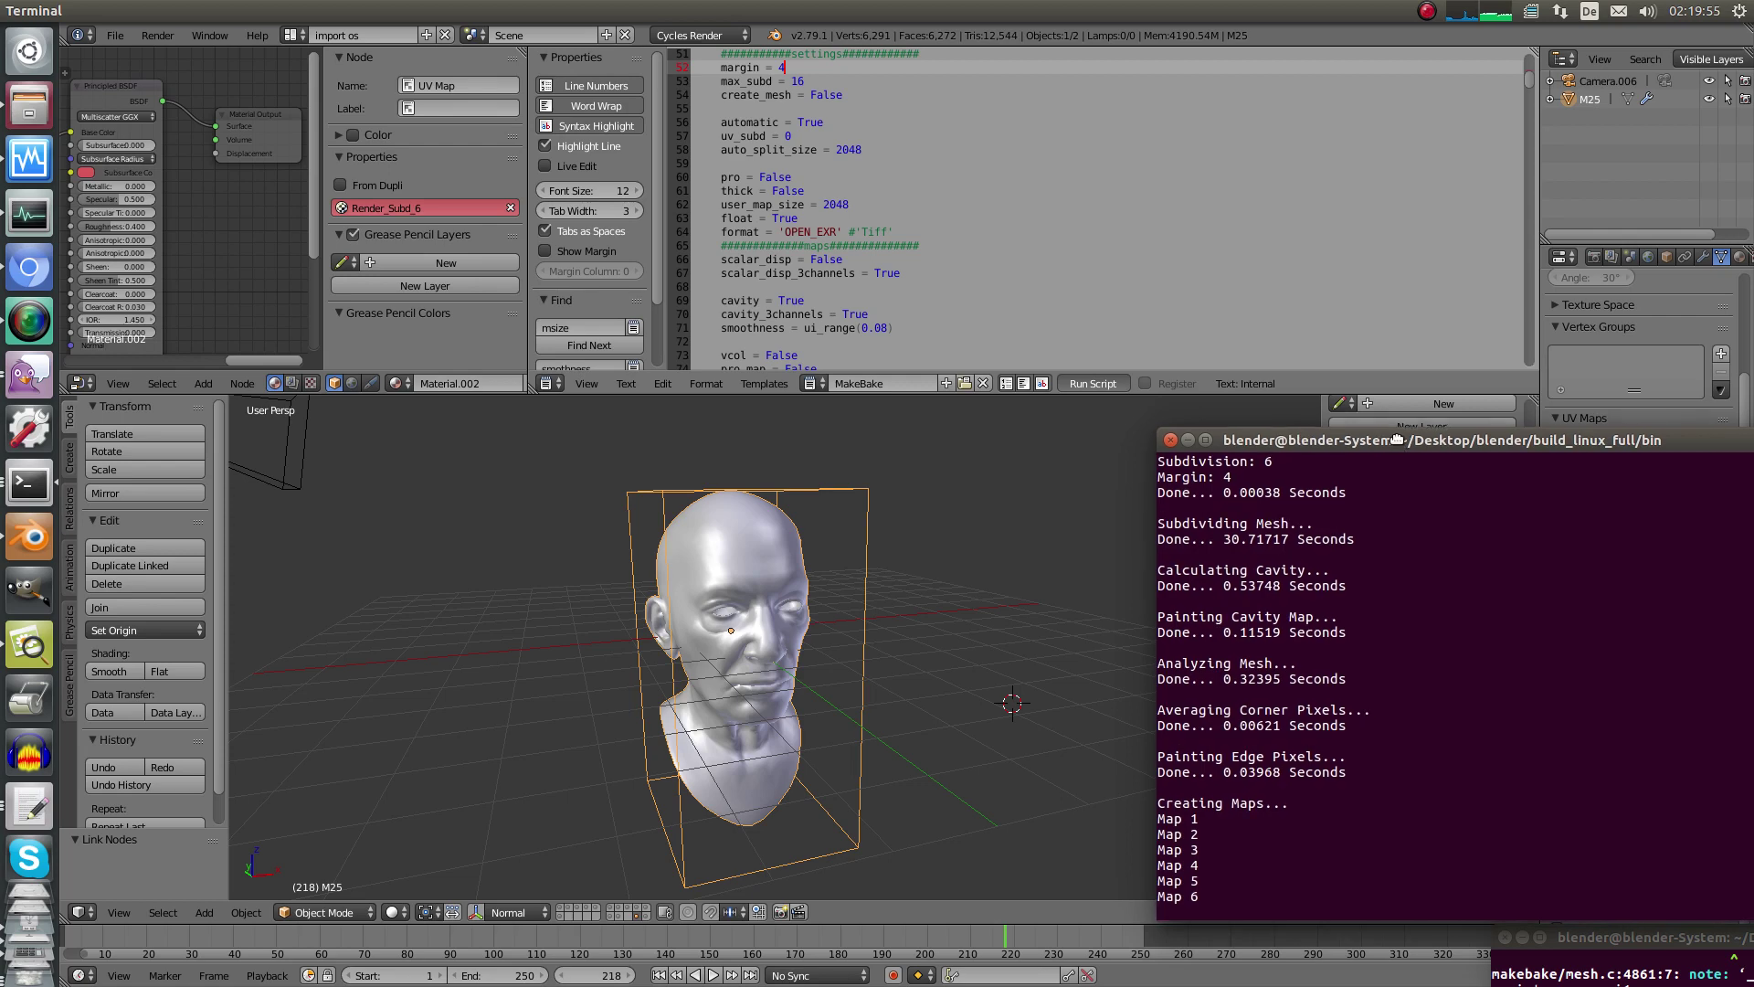
{"action": "left_click_drag", "start_coordinate": [1397, 440], "coordinate": [1393, 439]}
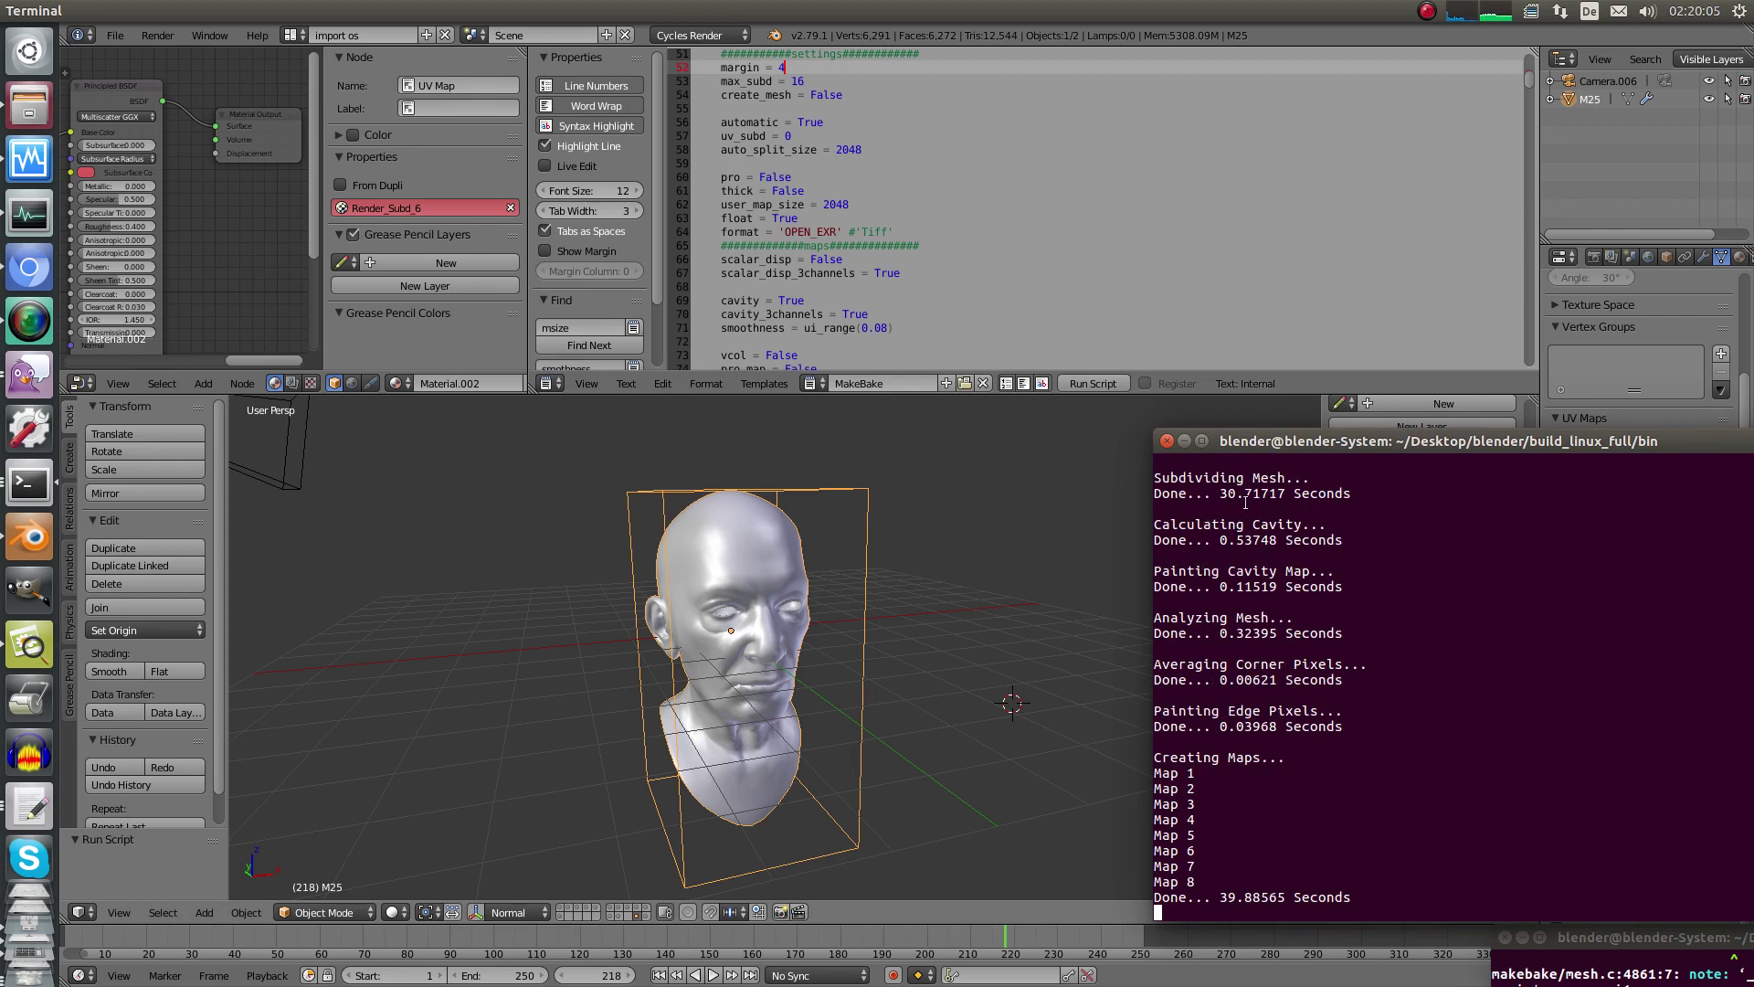
{"action": "left_click_drag", "start_coordinate": [1261, 446], "coordinate": [1232, 426]}
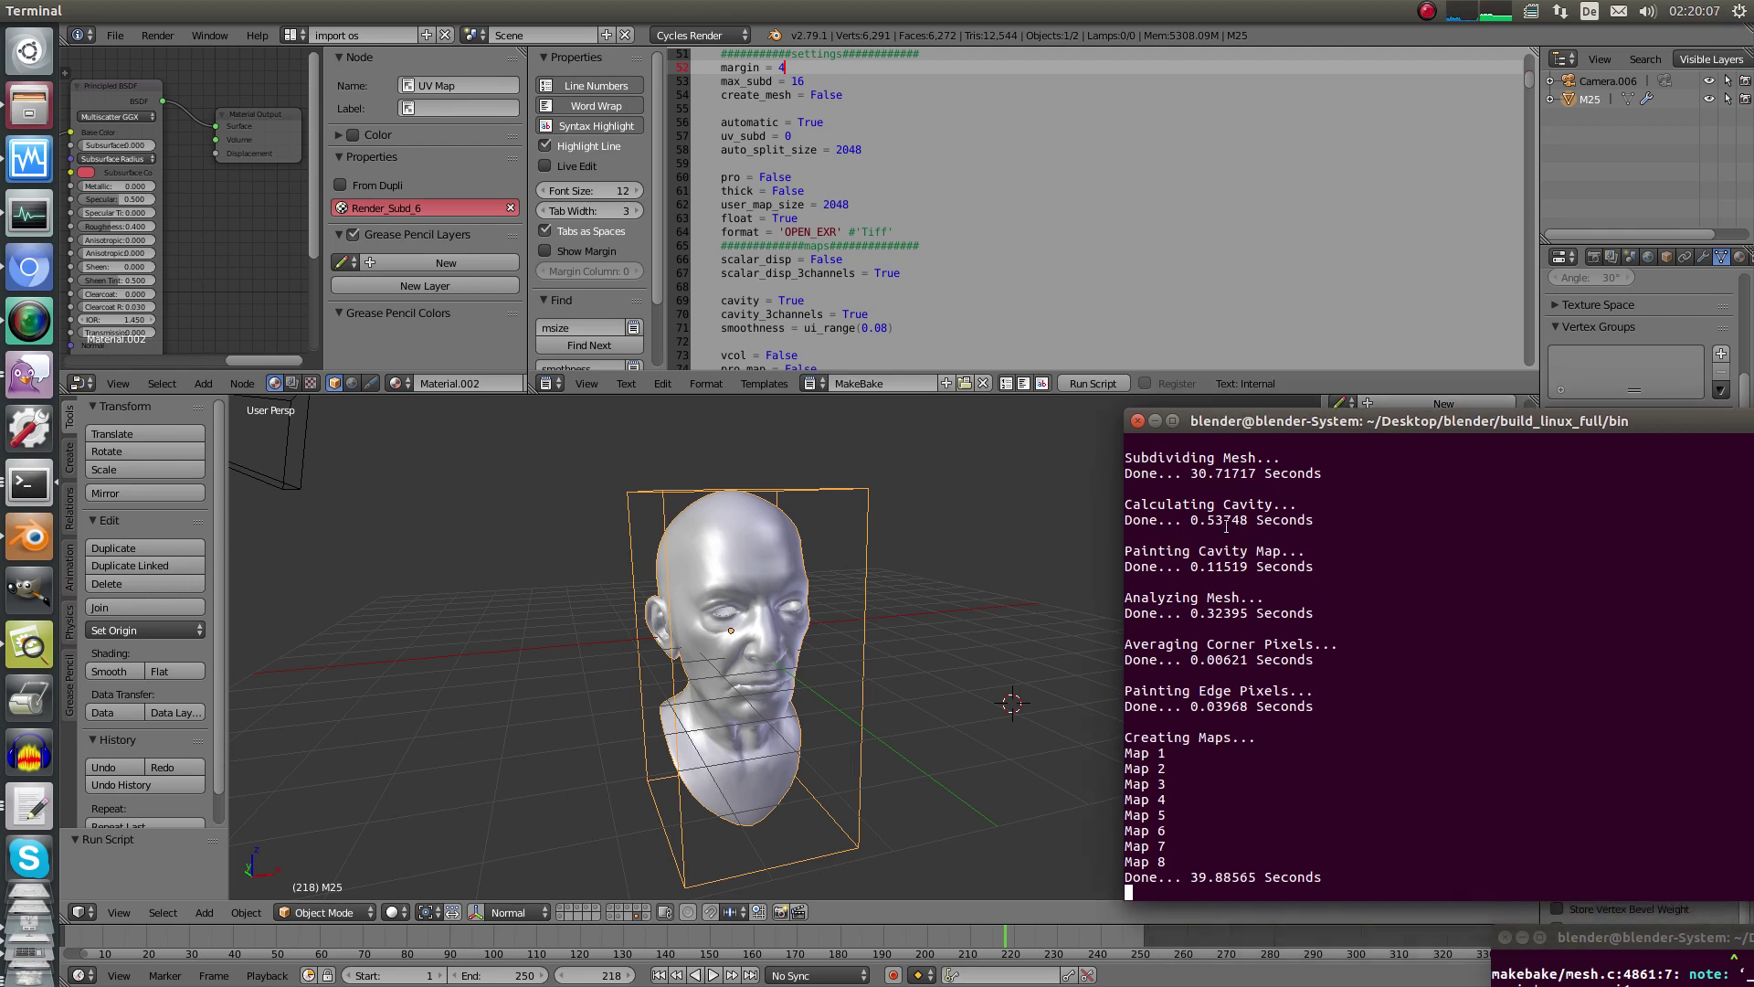
{"action": "mouse_move", "coordinate": [1298, 524]}
{"action": "left_mouse_down"}
{"action": "mouse_move", "coordinate": [1314, 523]}
{"action": "mouse_move", "coordinate": [1286, 497]}
{"action": "mouse_move", "coordinate": [1310, 496]}
{"action": "left_mouse_up"}
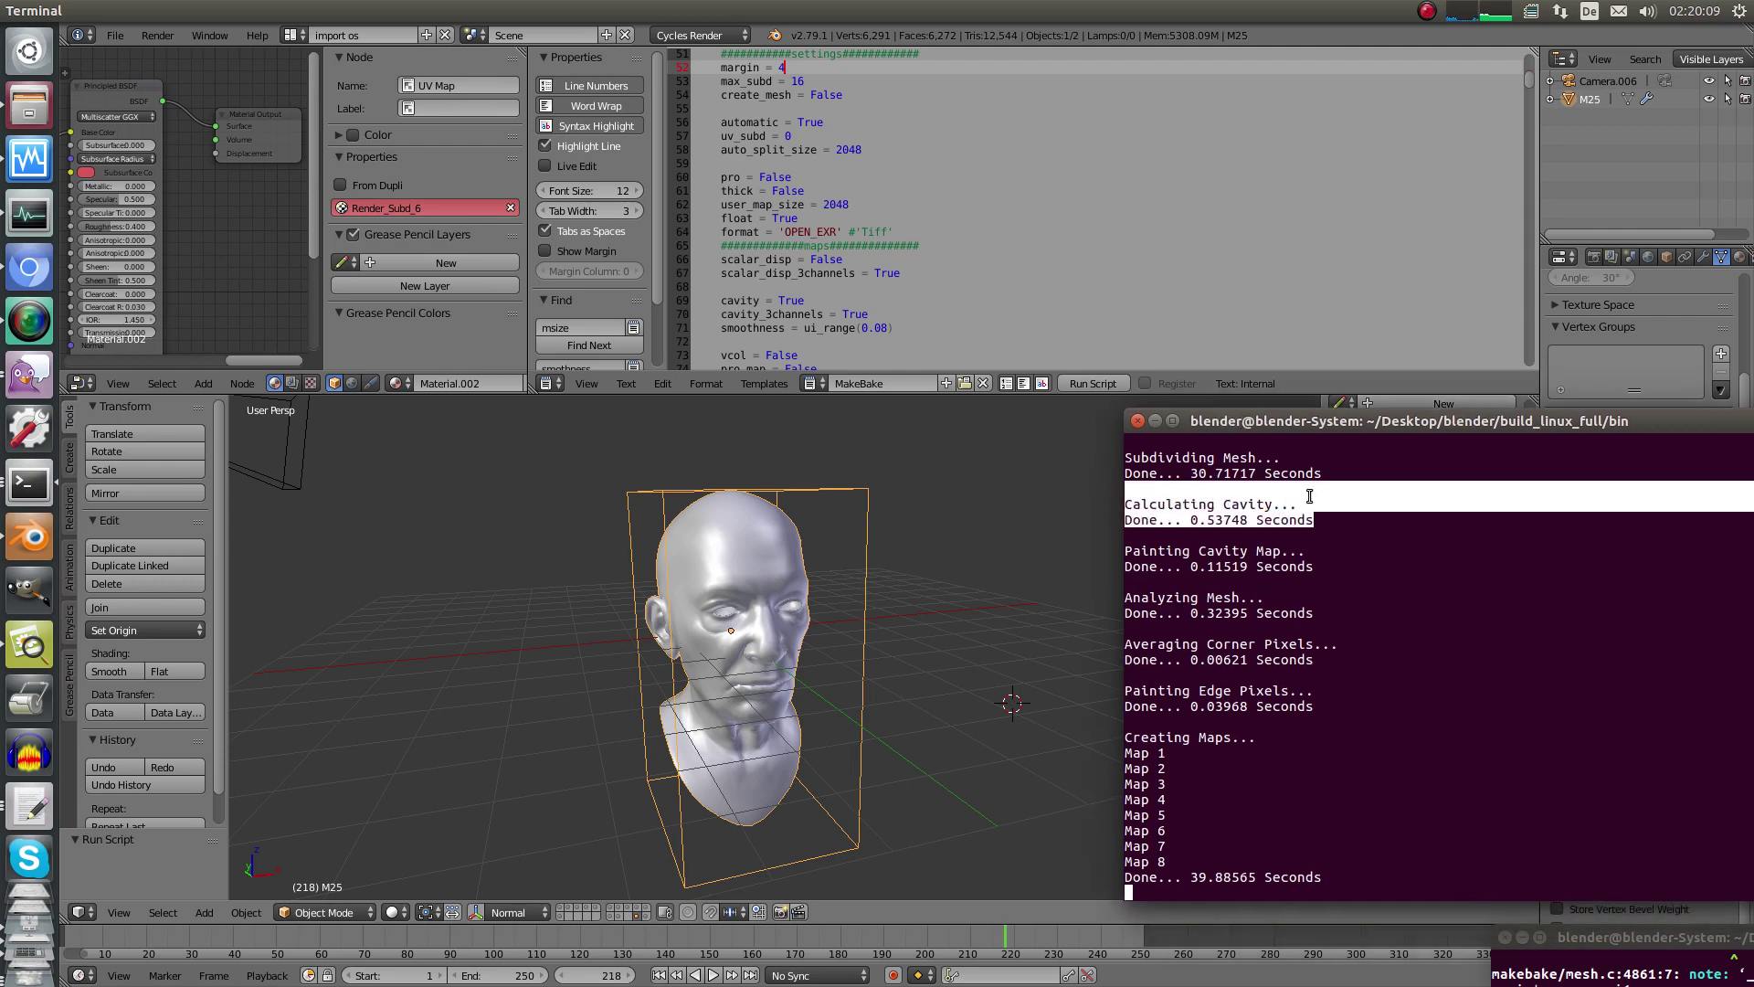
{"action": "left_click", "coordinate": [1335, 488]}
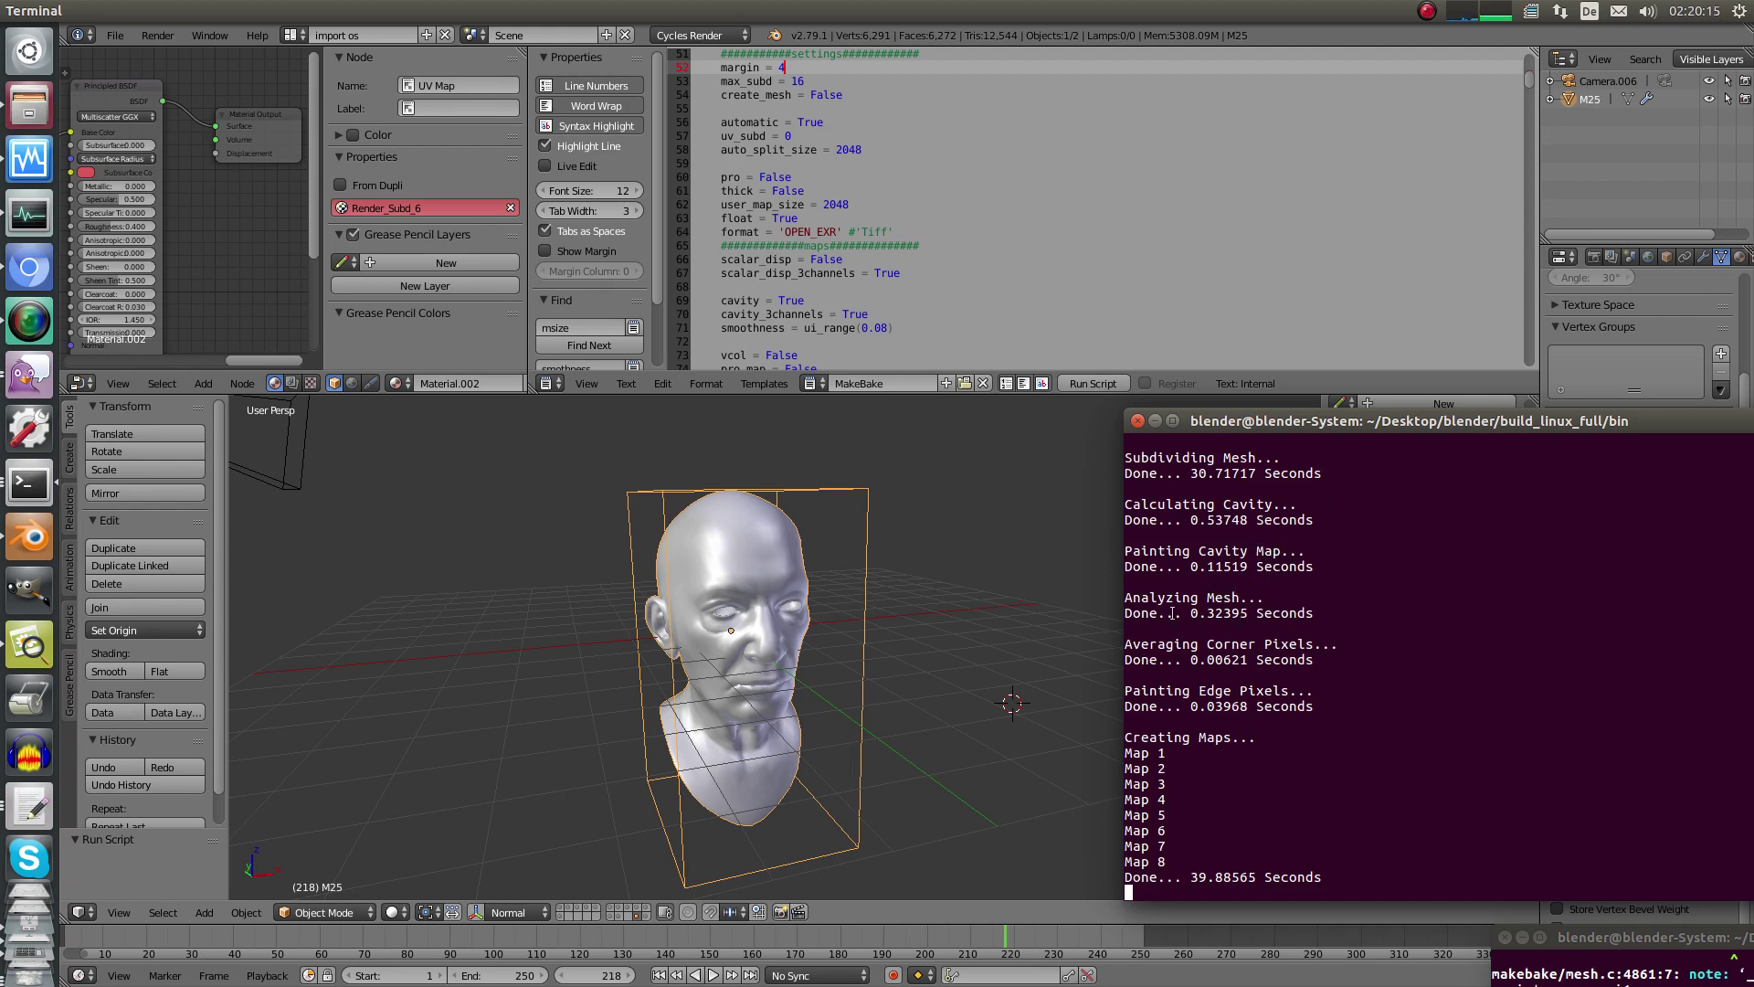
{"action": "left_click_drag", "start_coordinate": [1170, 862], "coordinate": [1126, 753]}
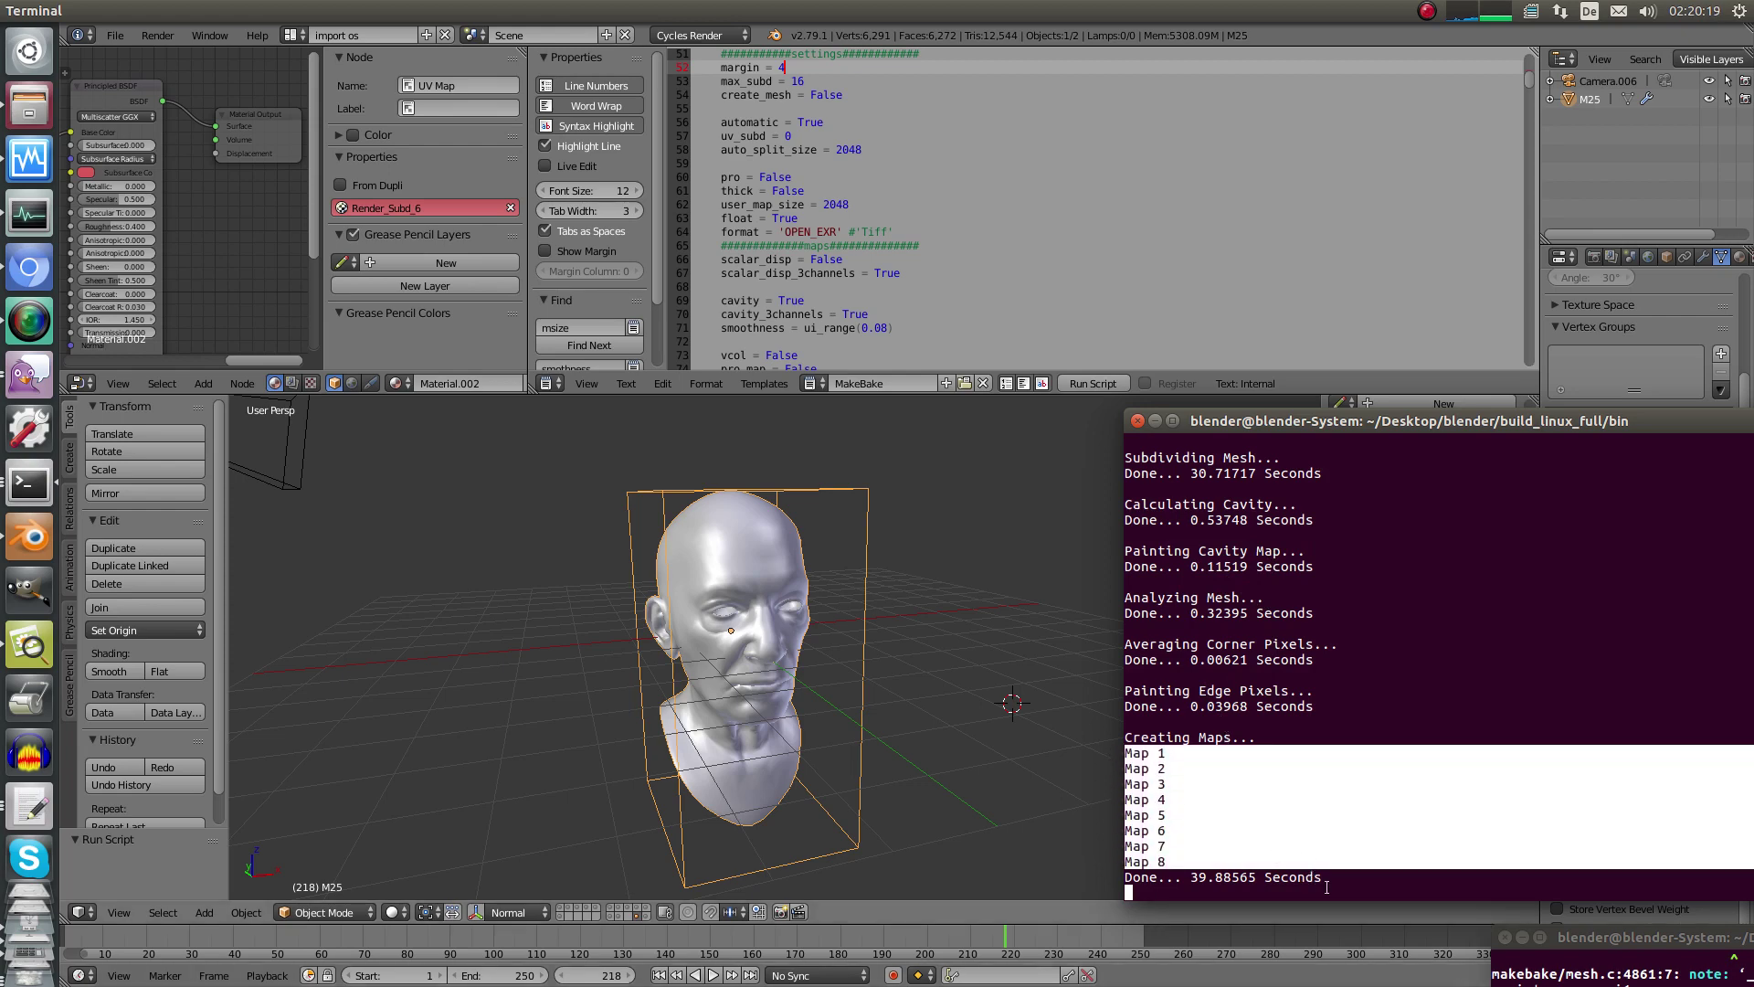
{"action": "left_click_drag", "start_coordinate": [1327, 887], "coordinate": [1127, 819]}
Assign the Render_Subd_6 UV map to the head material's UV Map node and reposition the node slightly.
{"action": "middle_click_drag", "start_coordinate": [908, 558], "coordinate": [822, 562]}
{"action": "middle_click_drag", "start_coordinate": [183, 190], "coordinate": [211, 309]}
{"action": "left_click", "coordinate": [182, 246]}
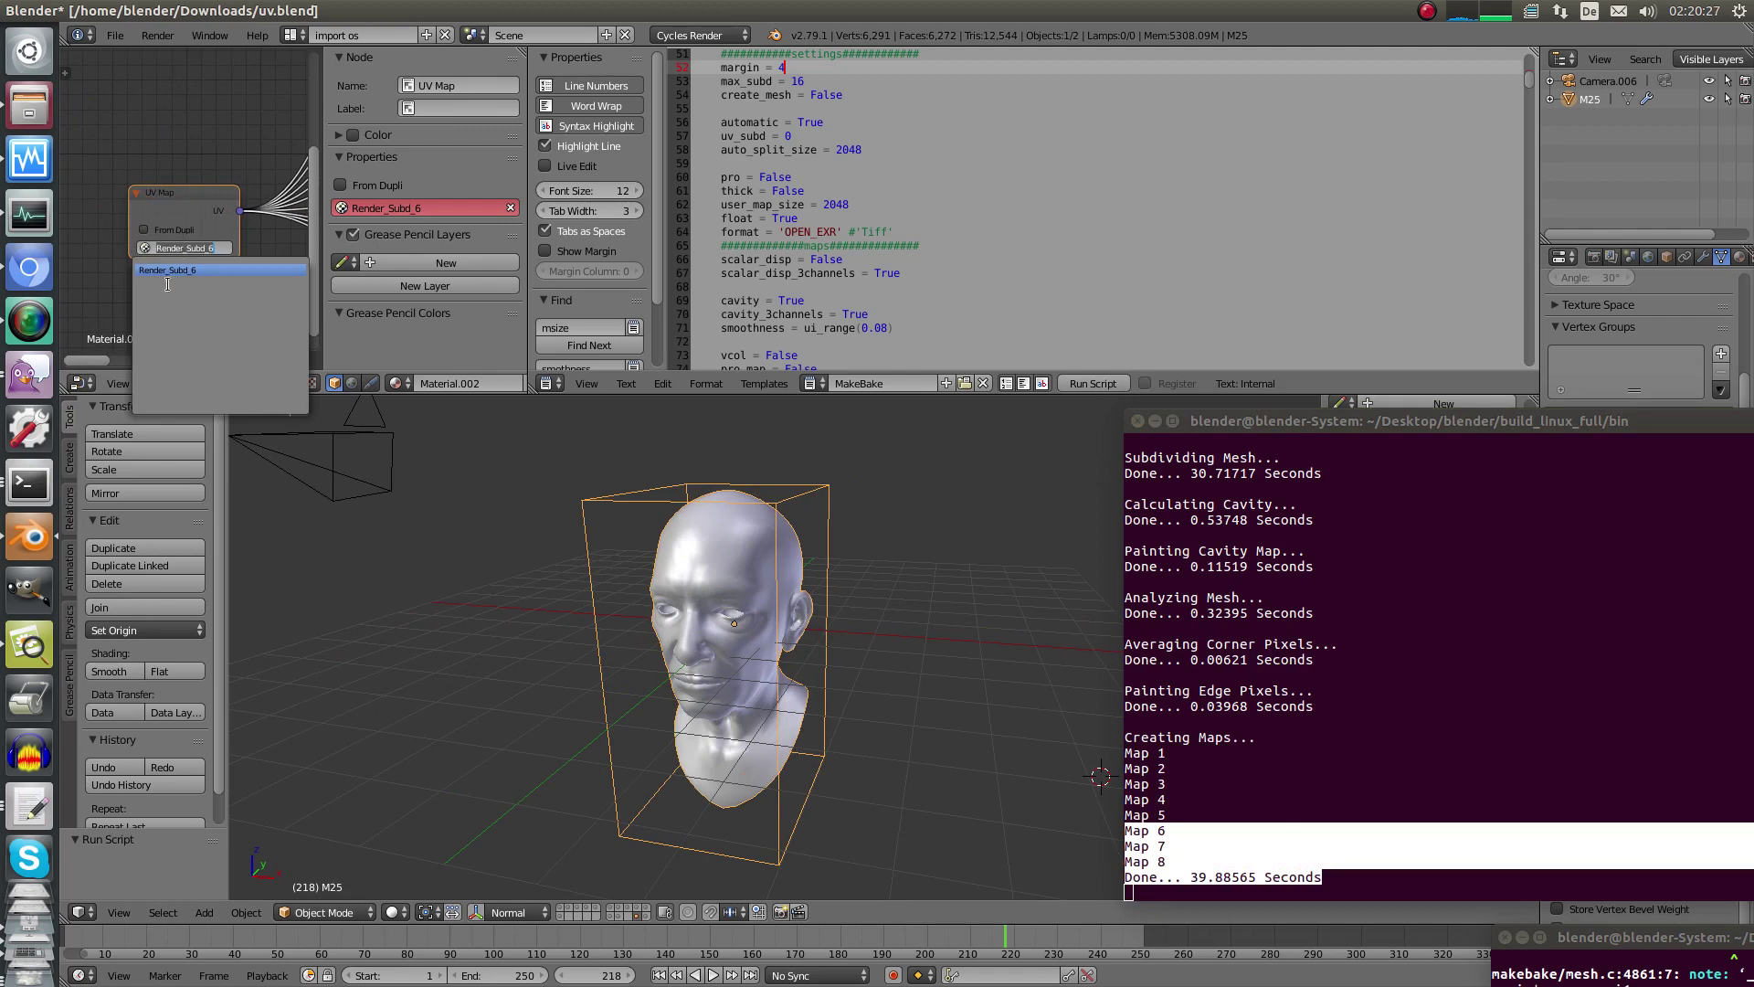
{"action": "left_click", "coordinate": [189, 270]}
{"action": "left_click_drag", "start_coordinate": [201, 206], "coordinate": [173, 217]}
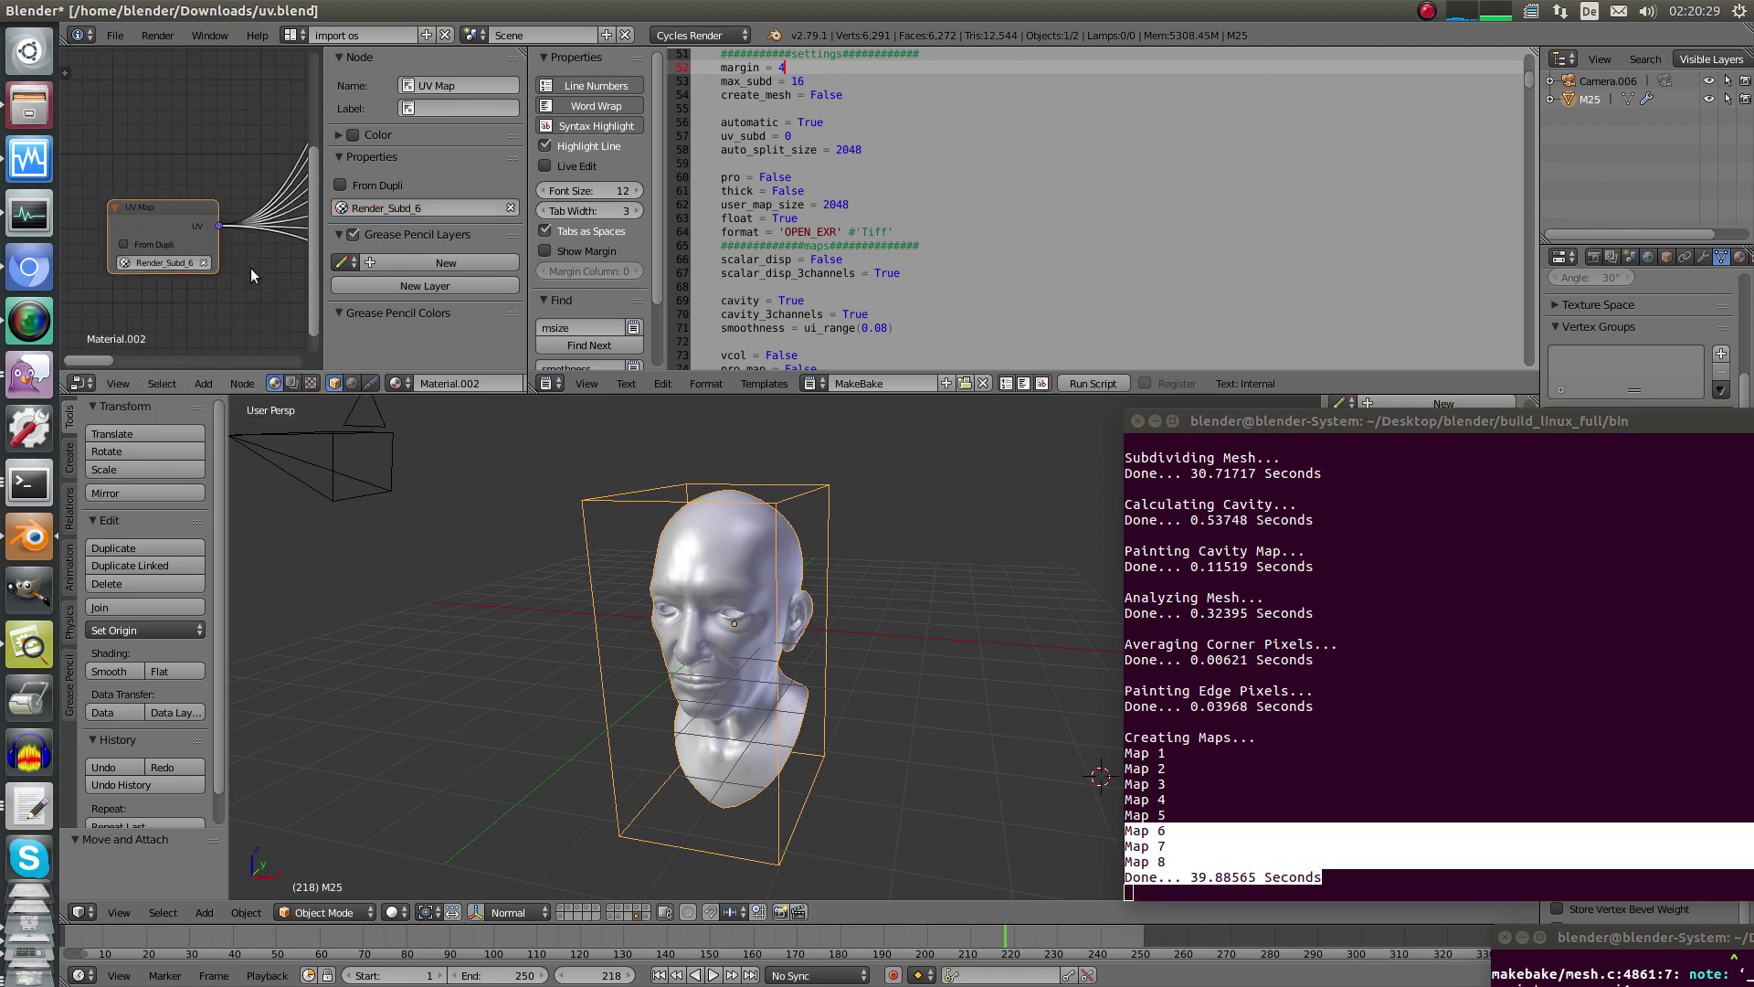
Show the head in wireframe through the camera and bring the material's image texture nodes into view.
{"action": "mouse_move", "coordinate": [640, 647]}
{"action": "middle_mouse_down"}
{"action": "mouse_move", "coordinate": [746, 662]}
{"action": "mouse_move", "coordinate": [846, 631]}
{"action": "middle_mouse_up"}
{"action": "key", "text": "alt+z"}
{"action": "scroll", "coordinate": [736, 621], "scroll_direction": "up", "scroll_amount": 2}
{"action": "mouse_move", "coordinate": [736, 621]}
{"action": "middle_mouse_down"}
{"action": "mouse_move", "coordinate": [824, 616]}
{"action": "mouse_move", "coordinate": [823, 536]}
{"action": "mouse_move", "coordinate": [999, 594]}
{"action": "mouse_move", "coordinate": [842, 619]}
{"action": "middle_mouse_up"}
{"action": "key", "text": "z"}
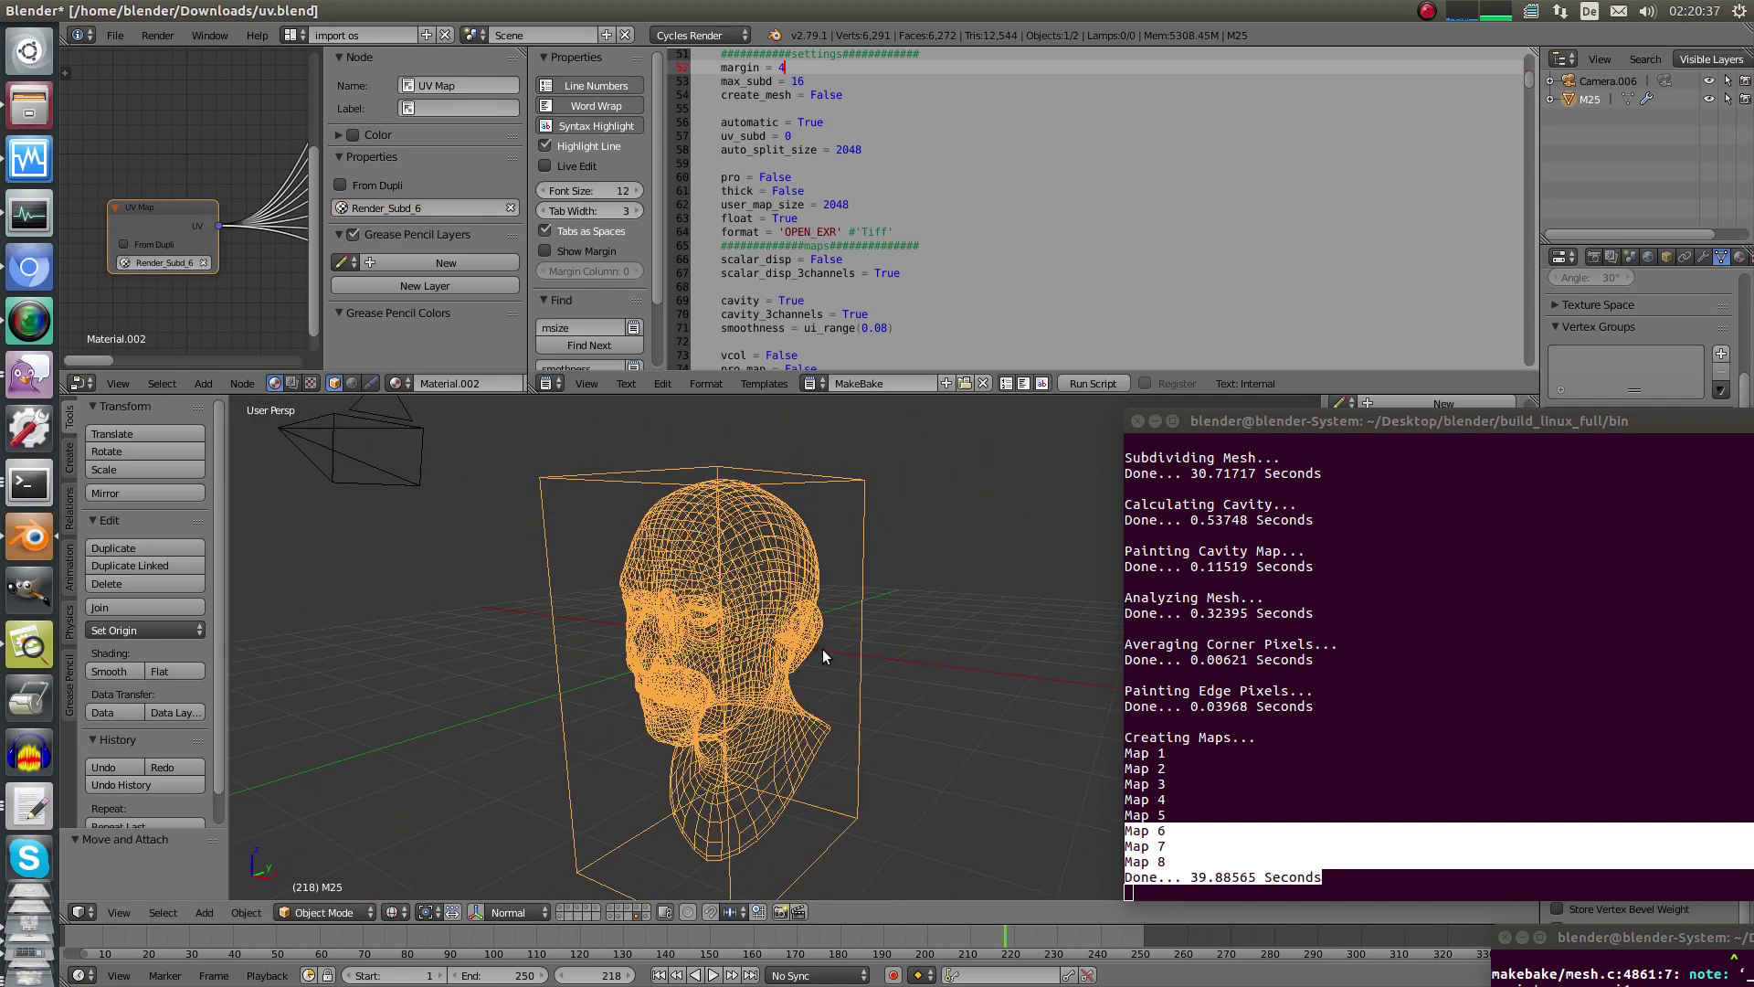
{"action": "key", "text": "KP_0"}
{"action": "middle_click_drag", "start_coordinate": [220, 216], "coordinate": [126, 161]}
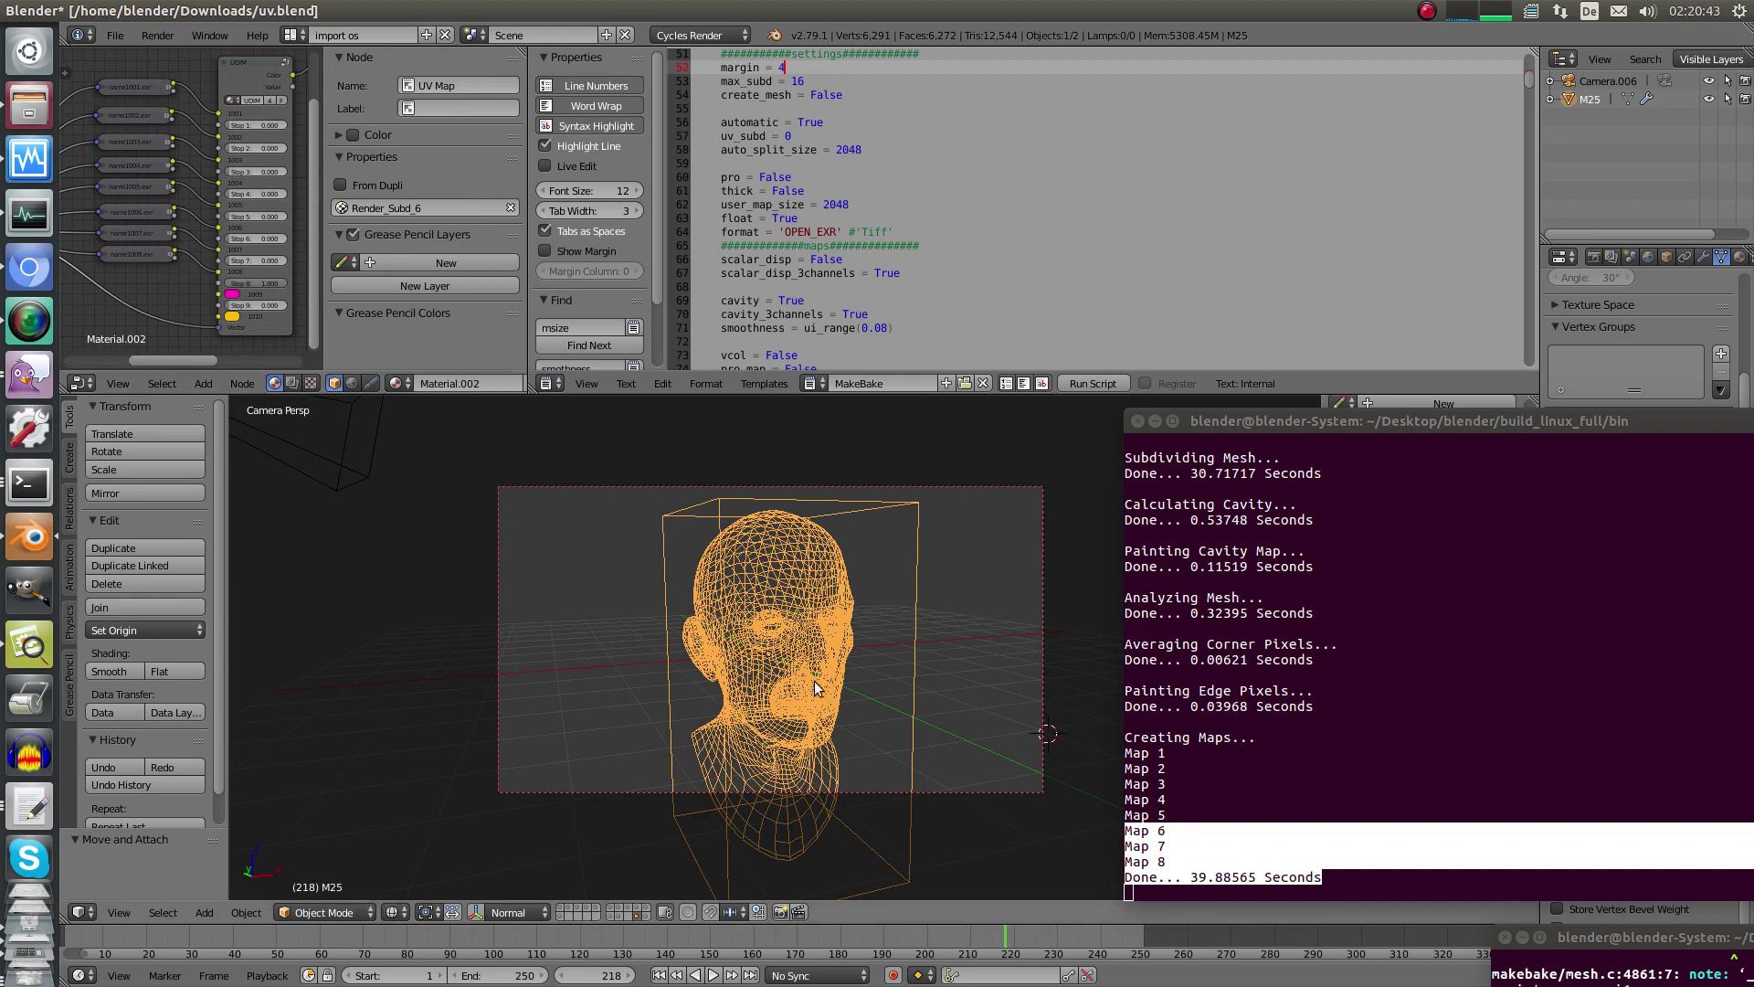
Frame the head closer in the camera view, deselect everything, and preview it in Rendered shading.
{"action": "middle_click_drag", "start_coordinate": [826, 623], "coordinate": [793, 639], "text": "shift"}
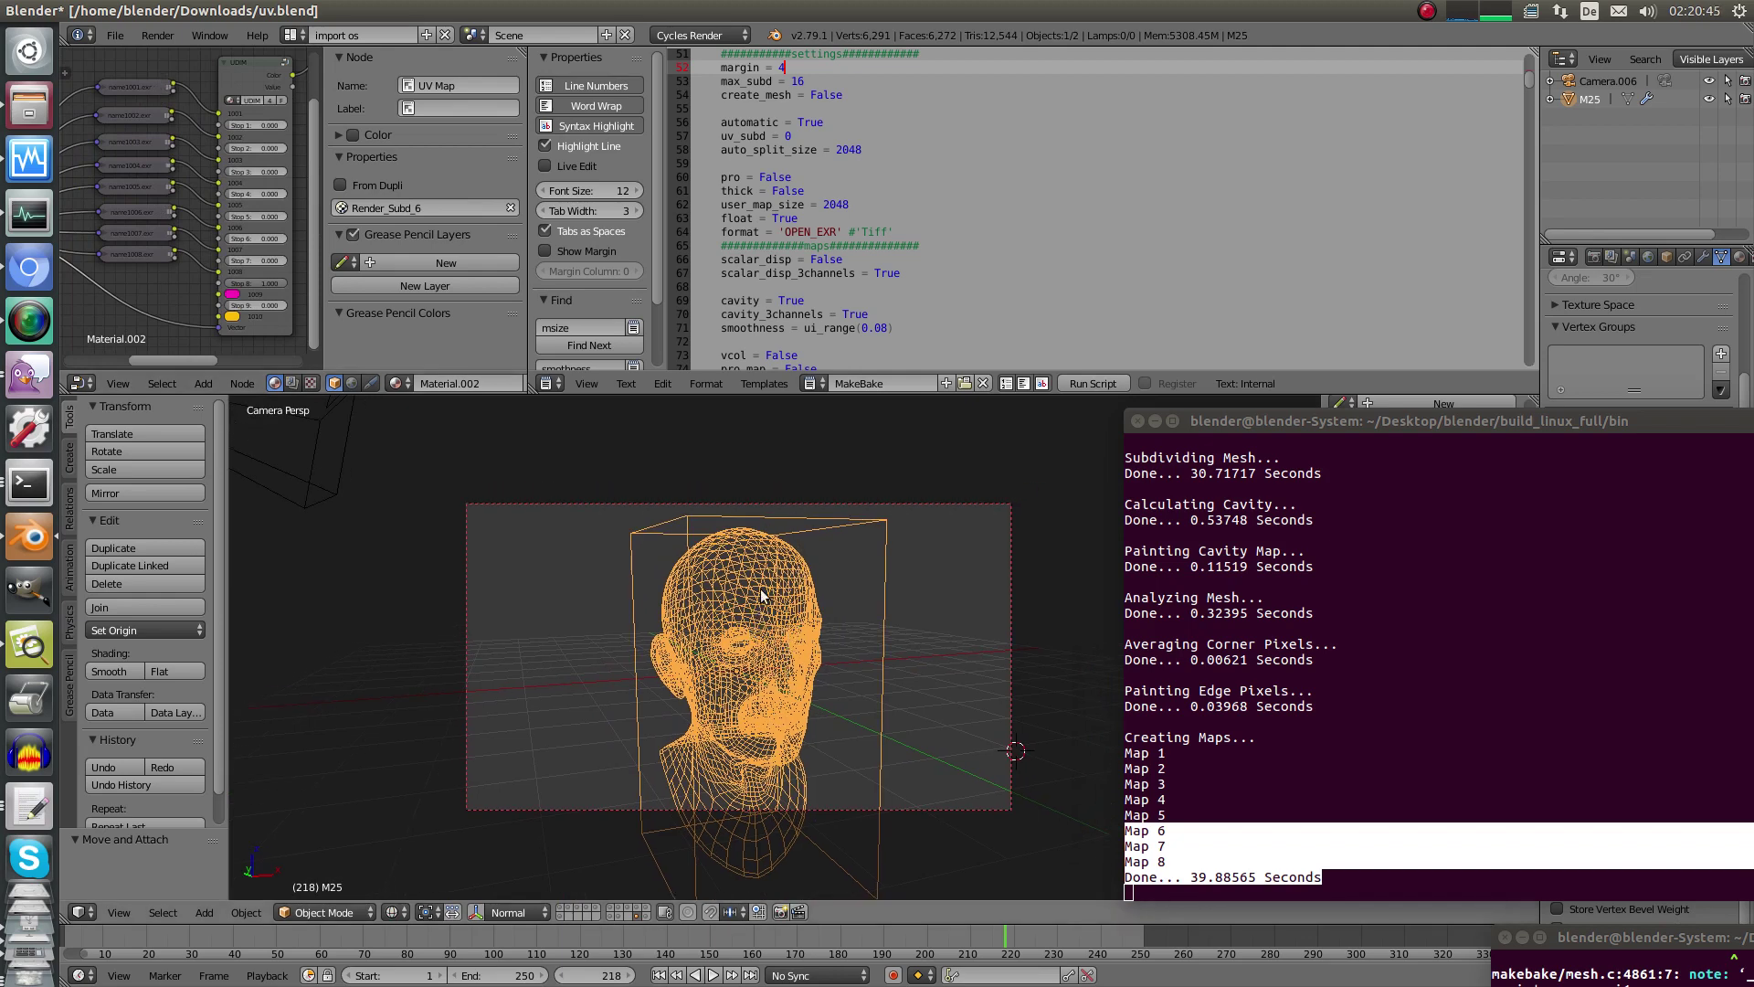
{"action": "scroll", "coordinate": [786, 603], "scroll_direction": "up", "scroll_amount": 2}
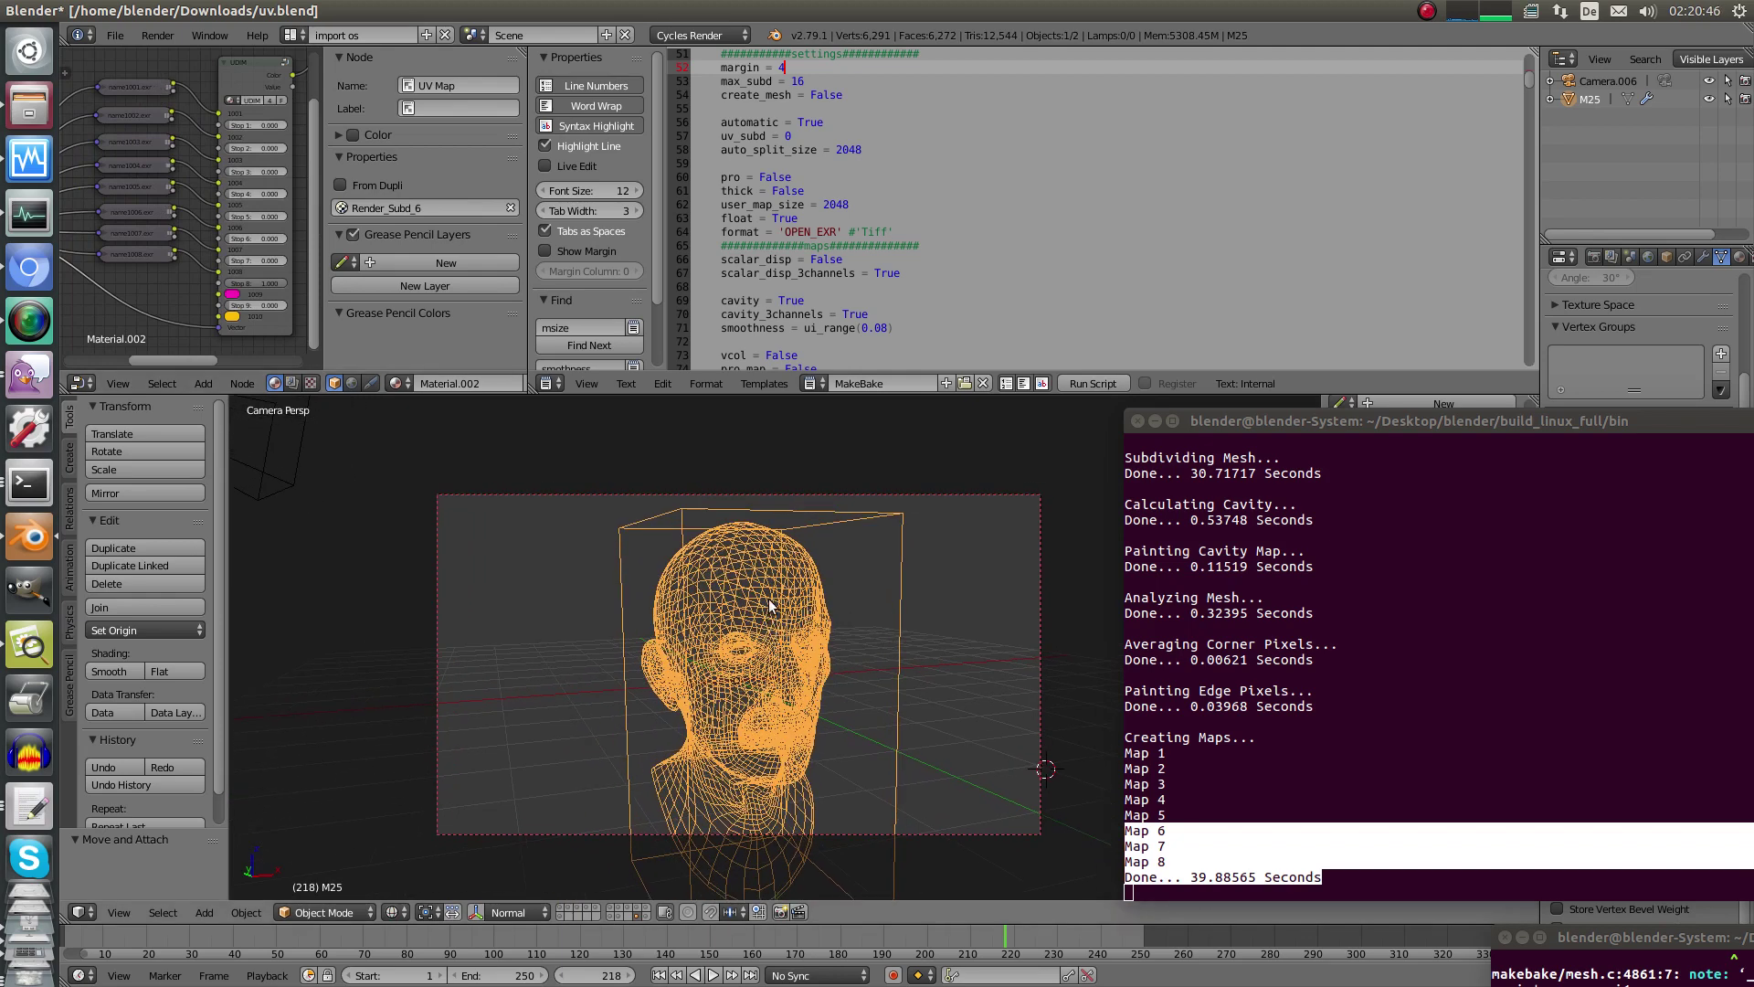
{"action": "key", "text": "a"}
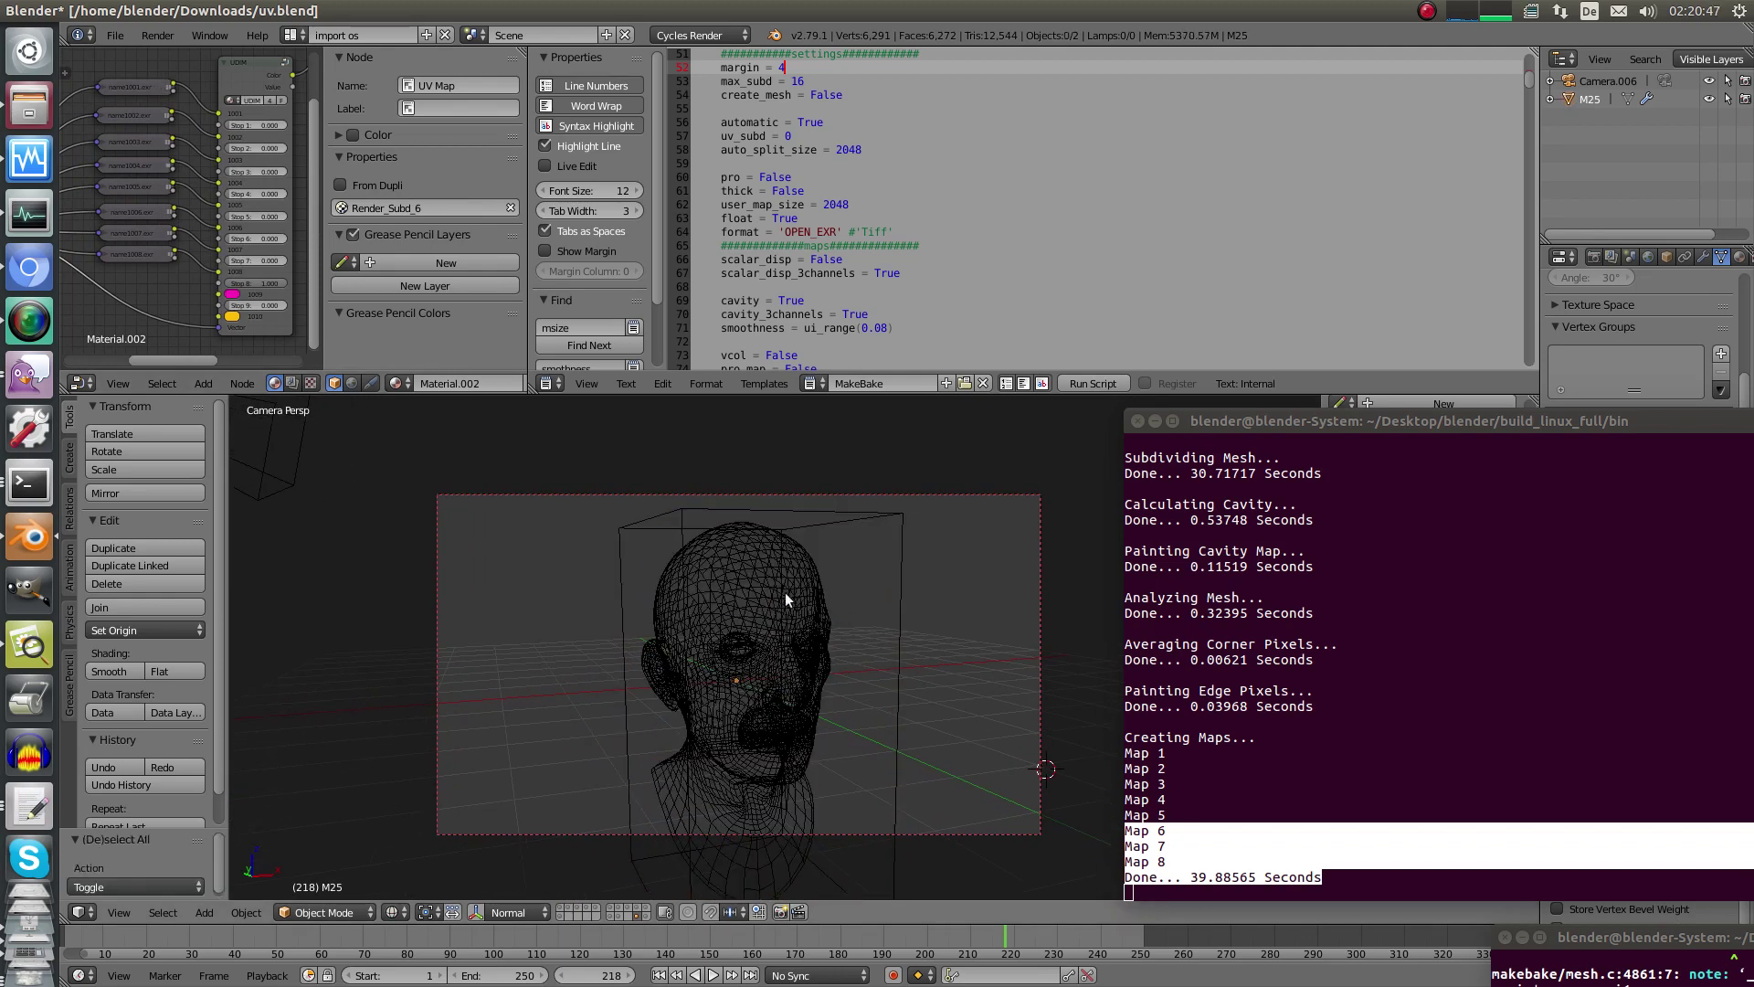
{"action": "middle_click_drag", "start_coordinate": [792, 589], "coordinate": [762, 633], "text": "shift"}
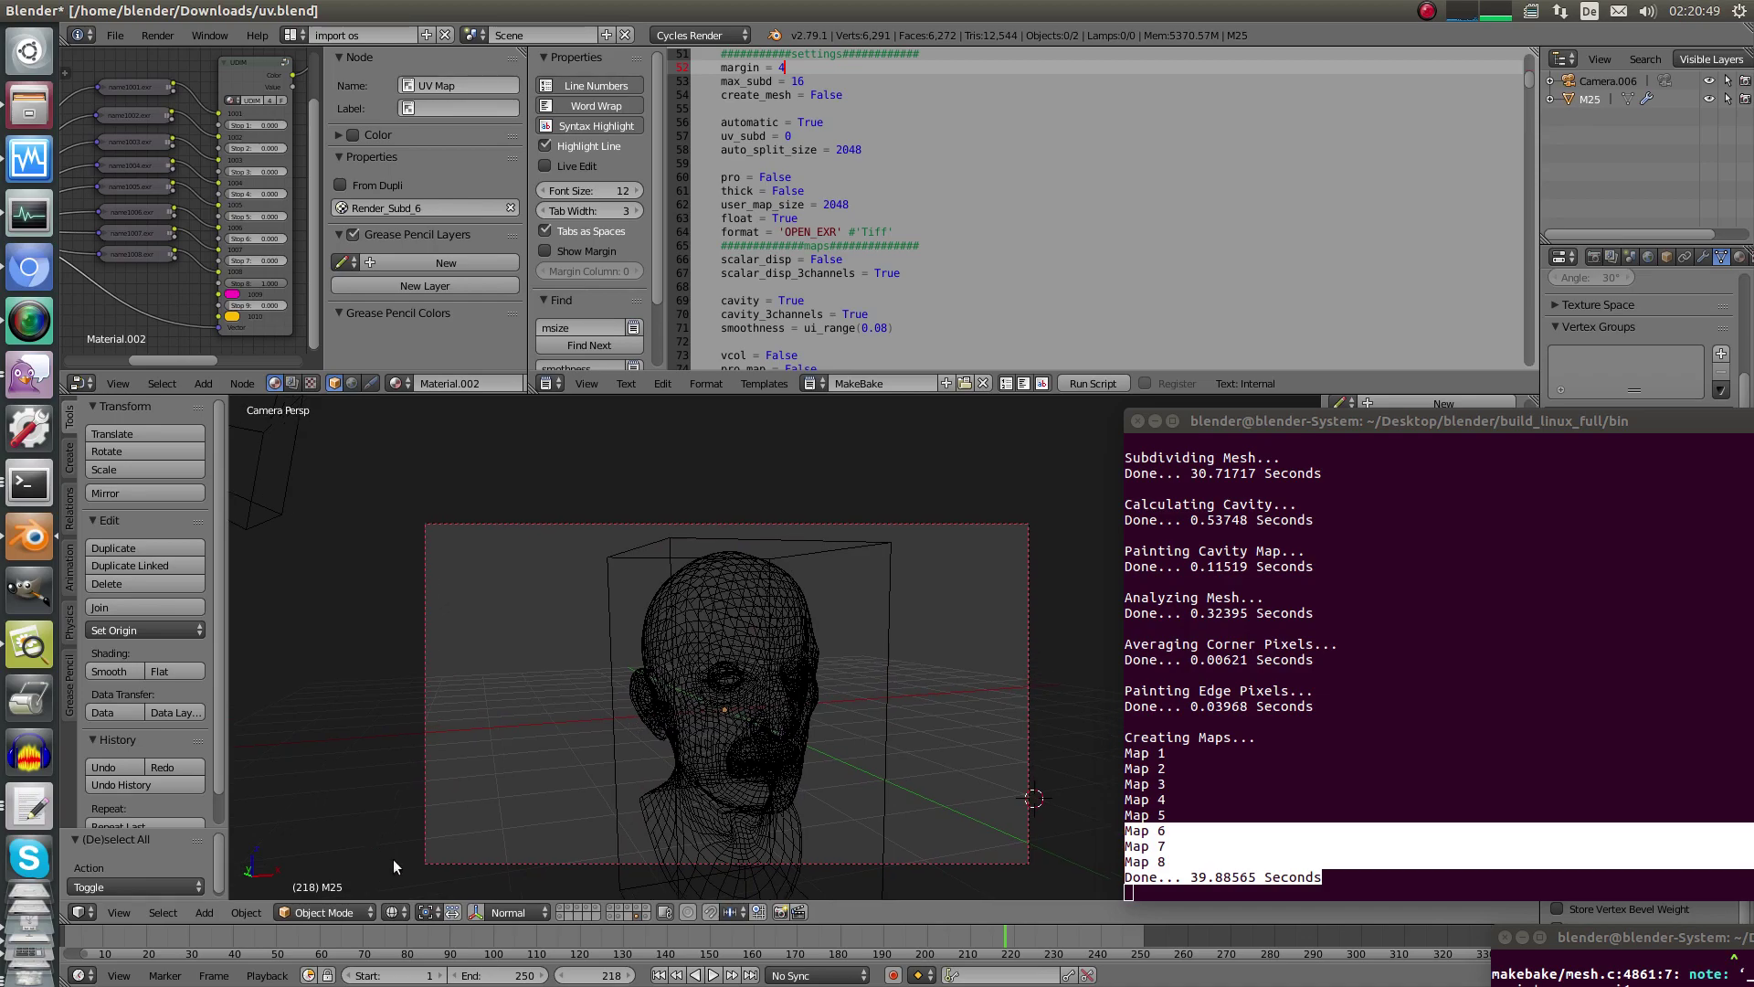
{"action": "left_click", "coordinate": [395, 912]}
{"action": "left_click", "coordinate": [427, 789]}
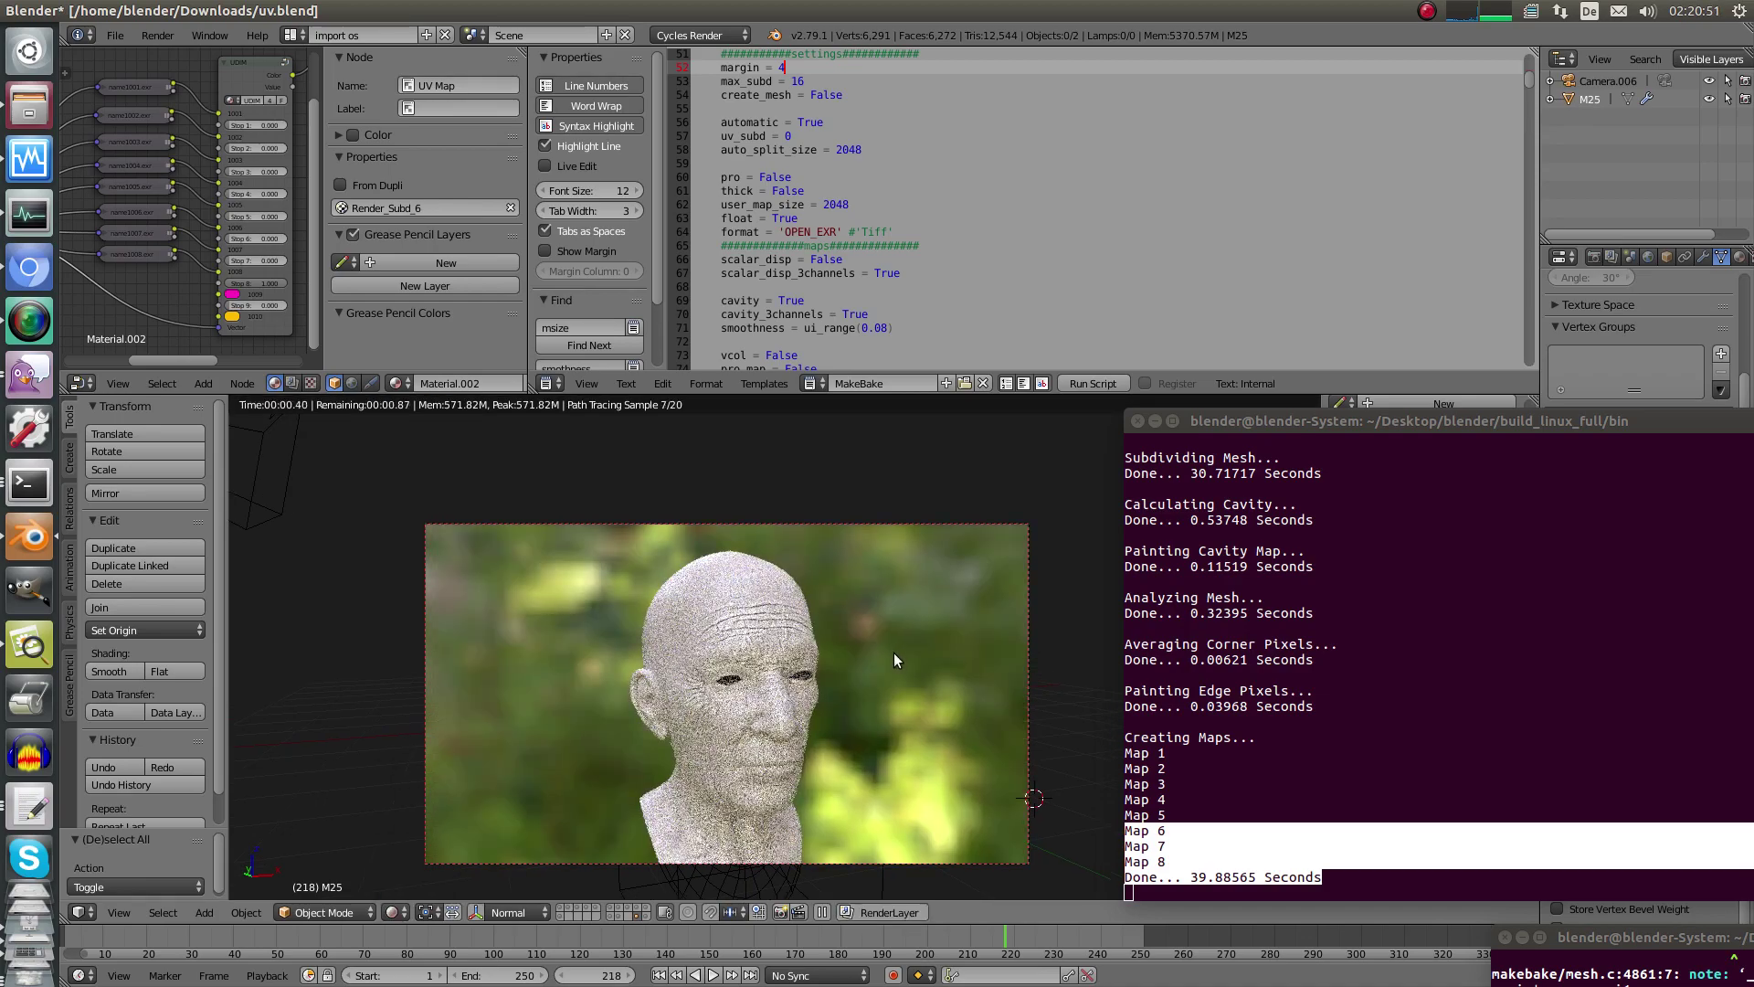
Examine the forehead wrinkles and eyes up close in the rendered preview and clear the text selection in the terminal.
{"action": "scroll", "coordinate": [868, 617], "scroll_direction": "up", "scroll_amount": 6}
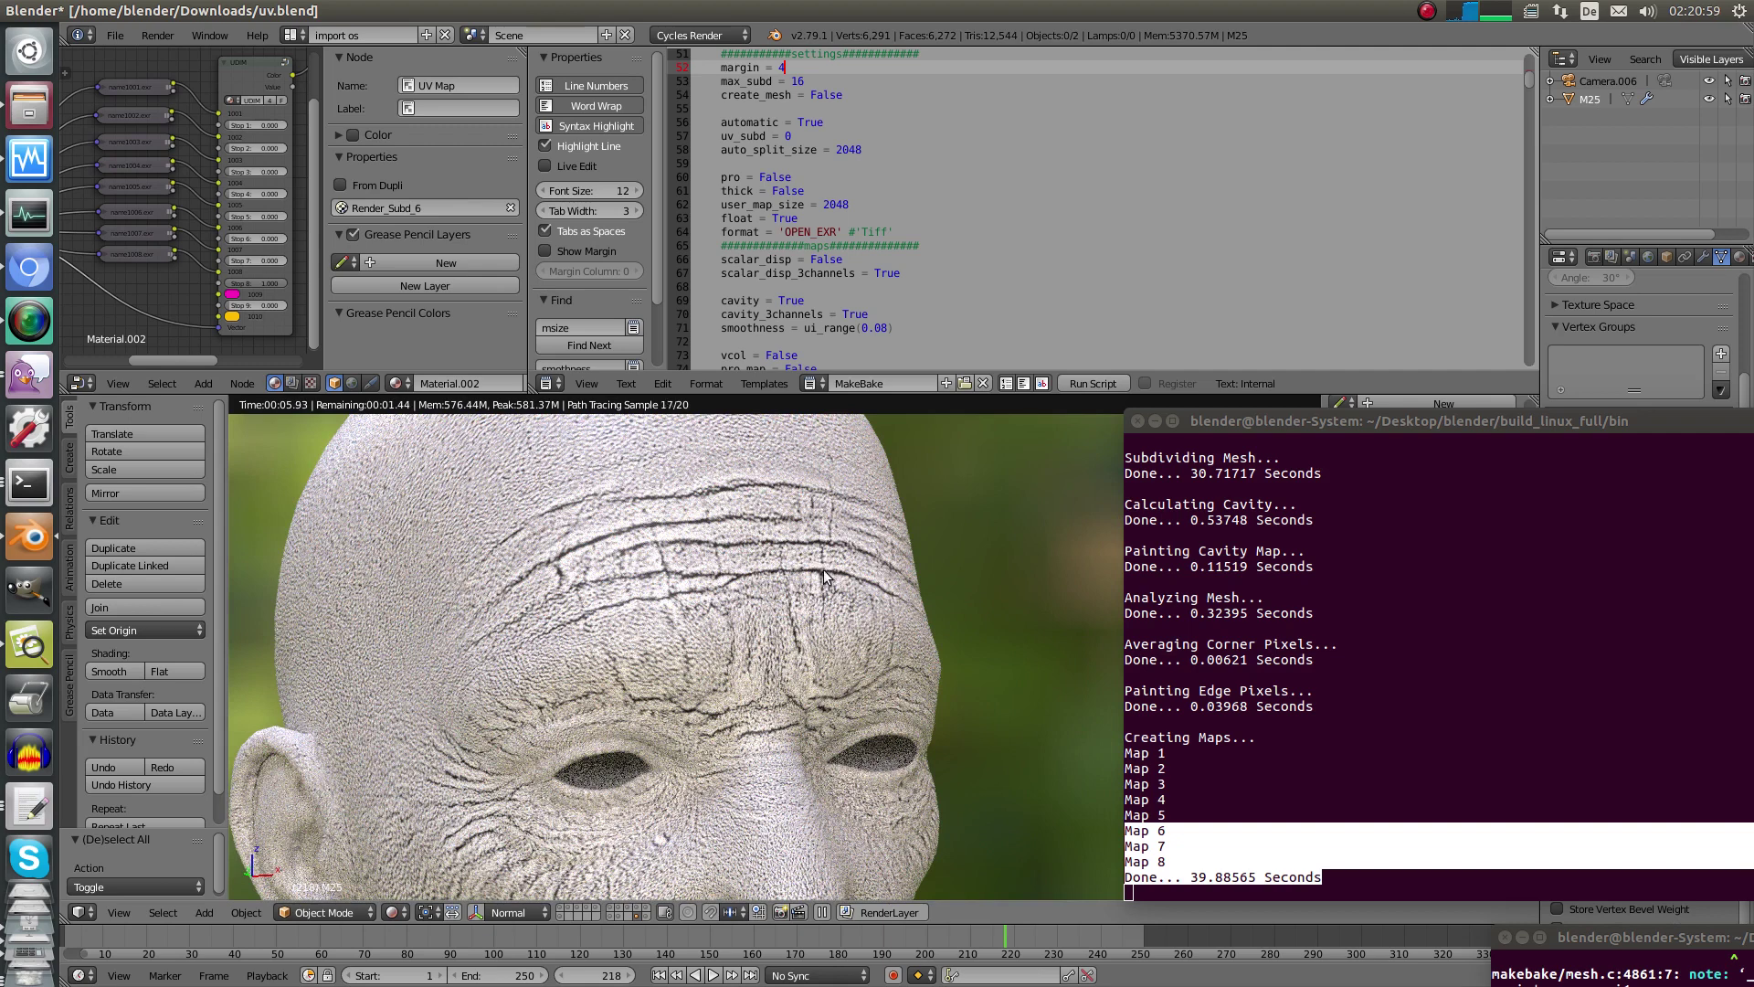
{"action": "left_click_drag", "start_coordinate": [1125, 737], "coordinate": [1218, 798]}
{"action": "left_click", "coordinate": [1249, 879]}
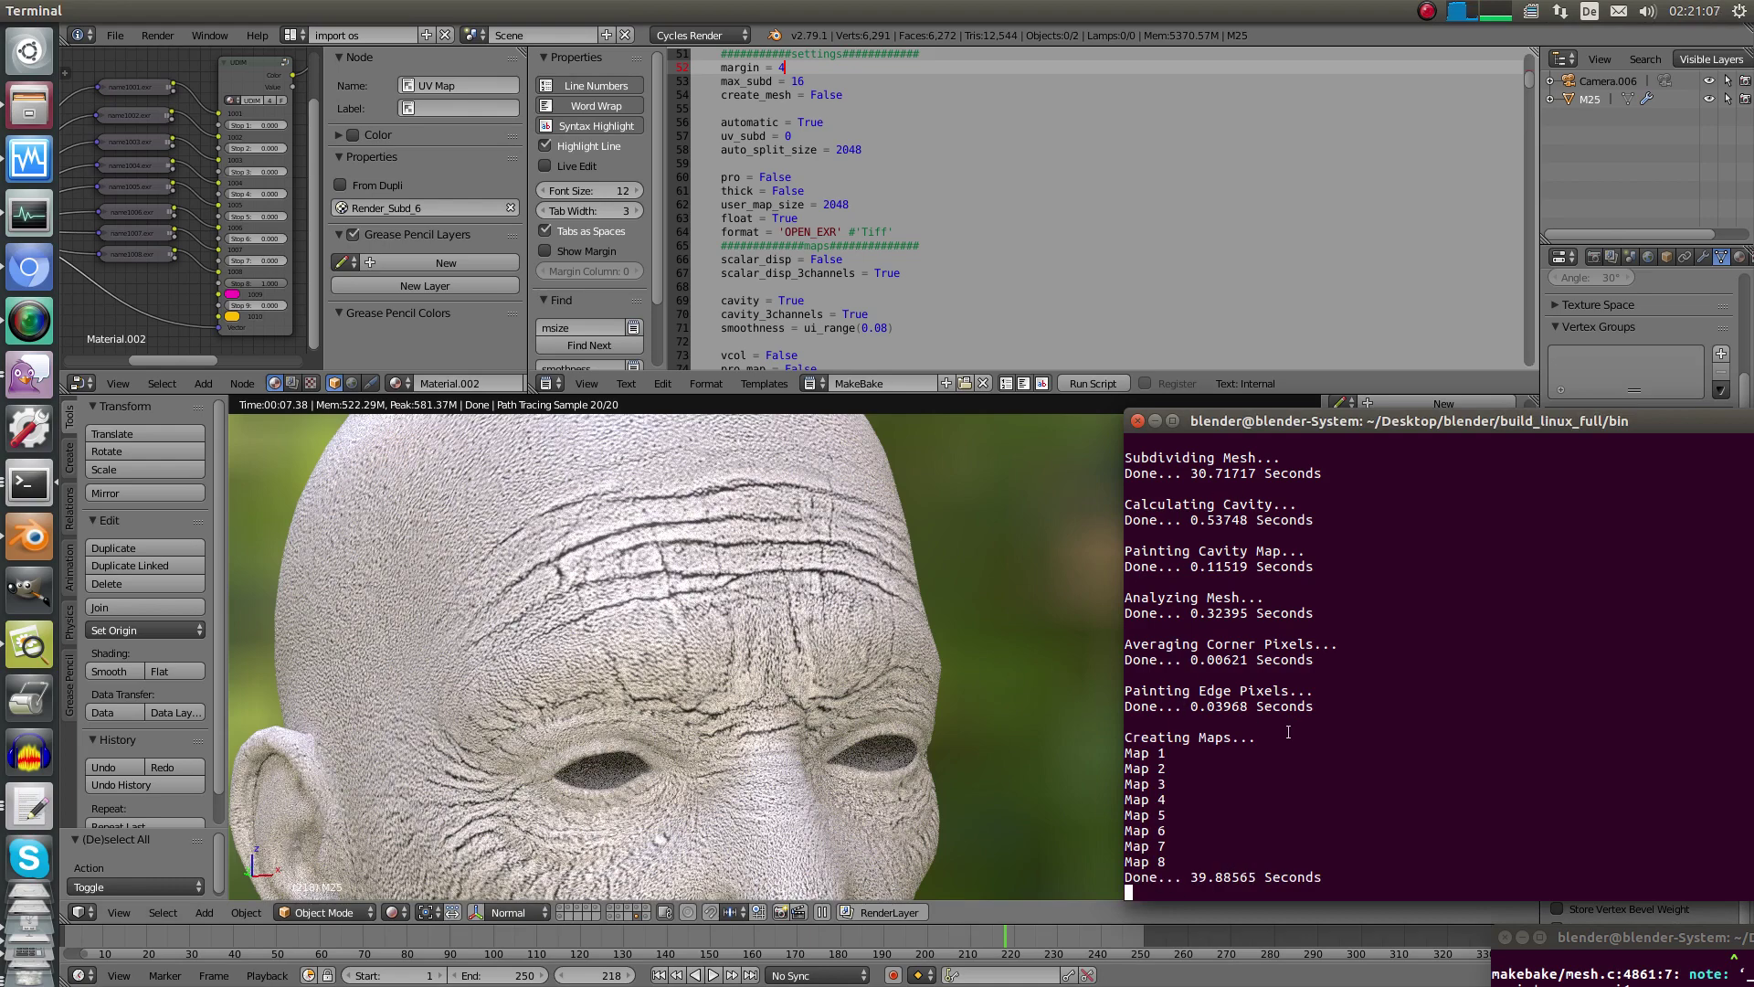
{"action": "left_click", "coordinate": [972, 625]}
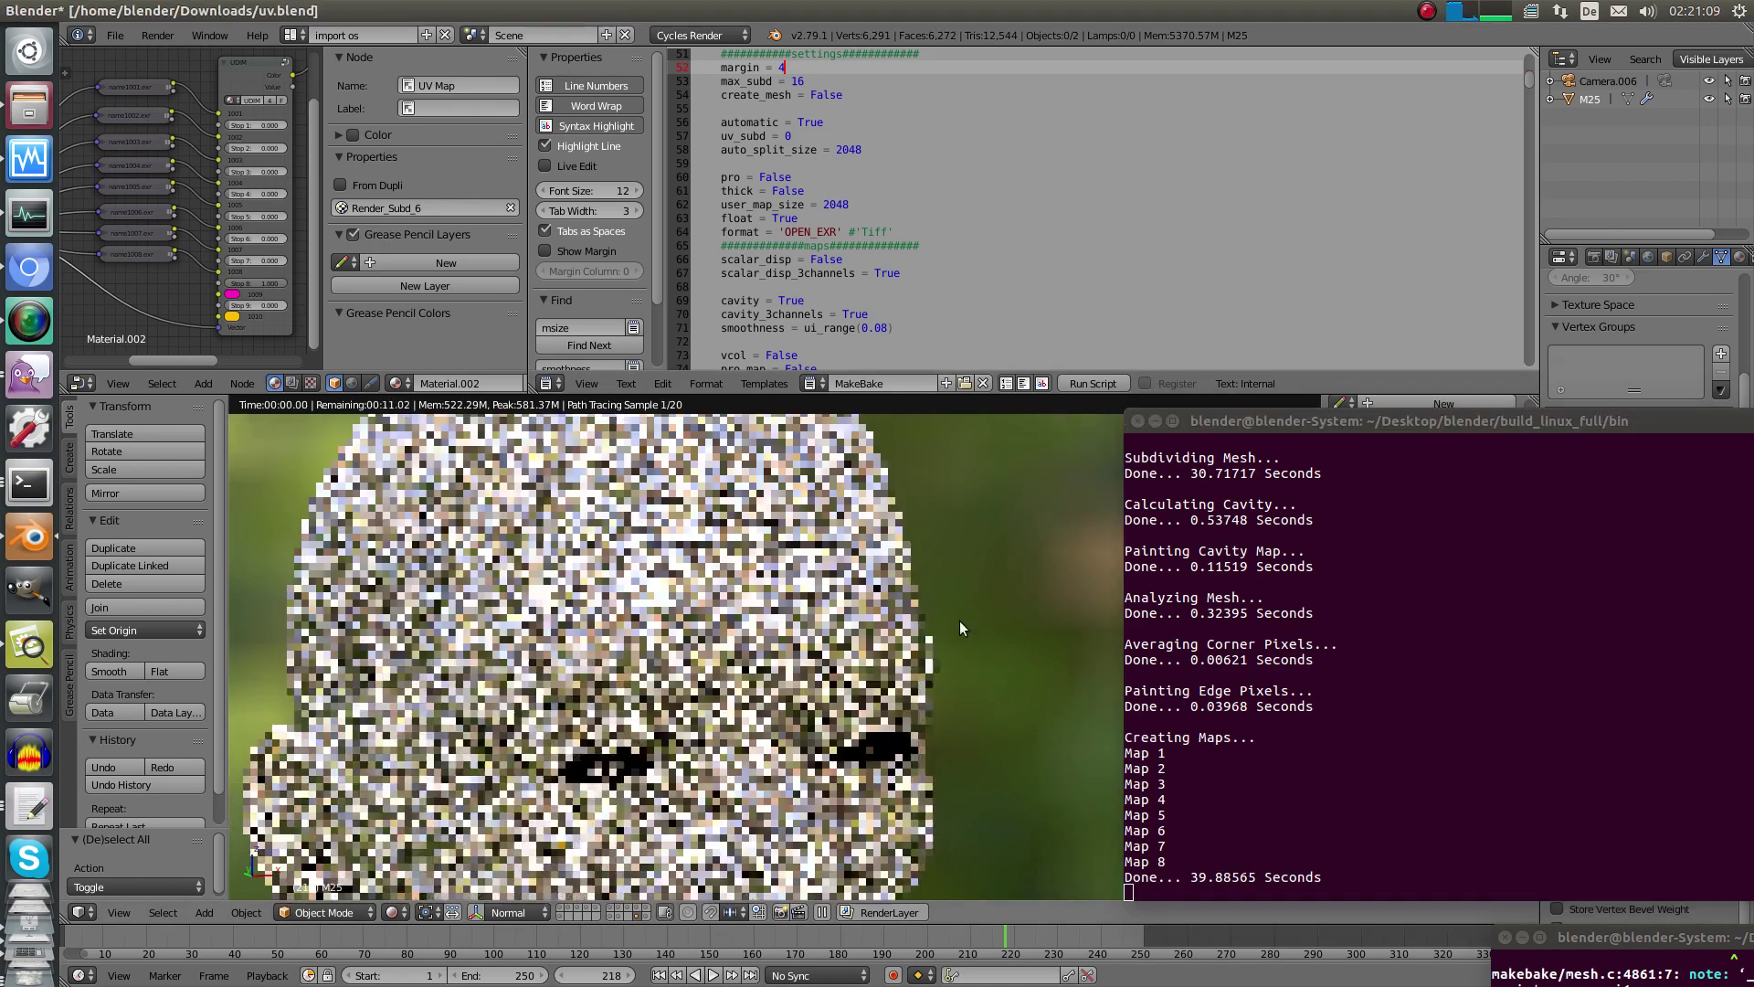
Return the head to wireframe and move the terminal window lower to show the M25 object's Multires modifier settings.
{"action": "scroll", "coordinate": [923, 629], "scroll_direction": "down", "scroll_amount": 3}
{"action": "key", "text": "z"}
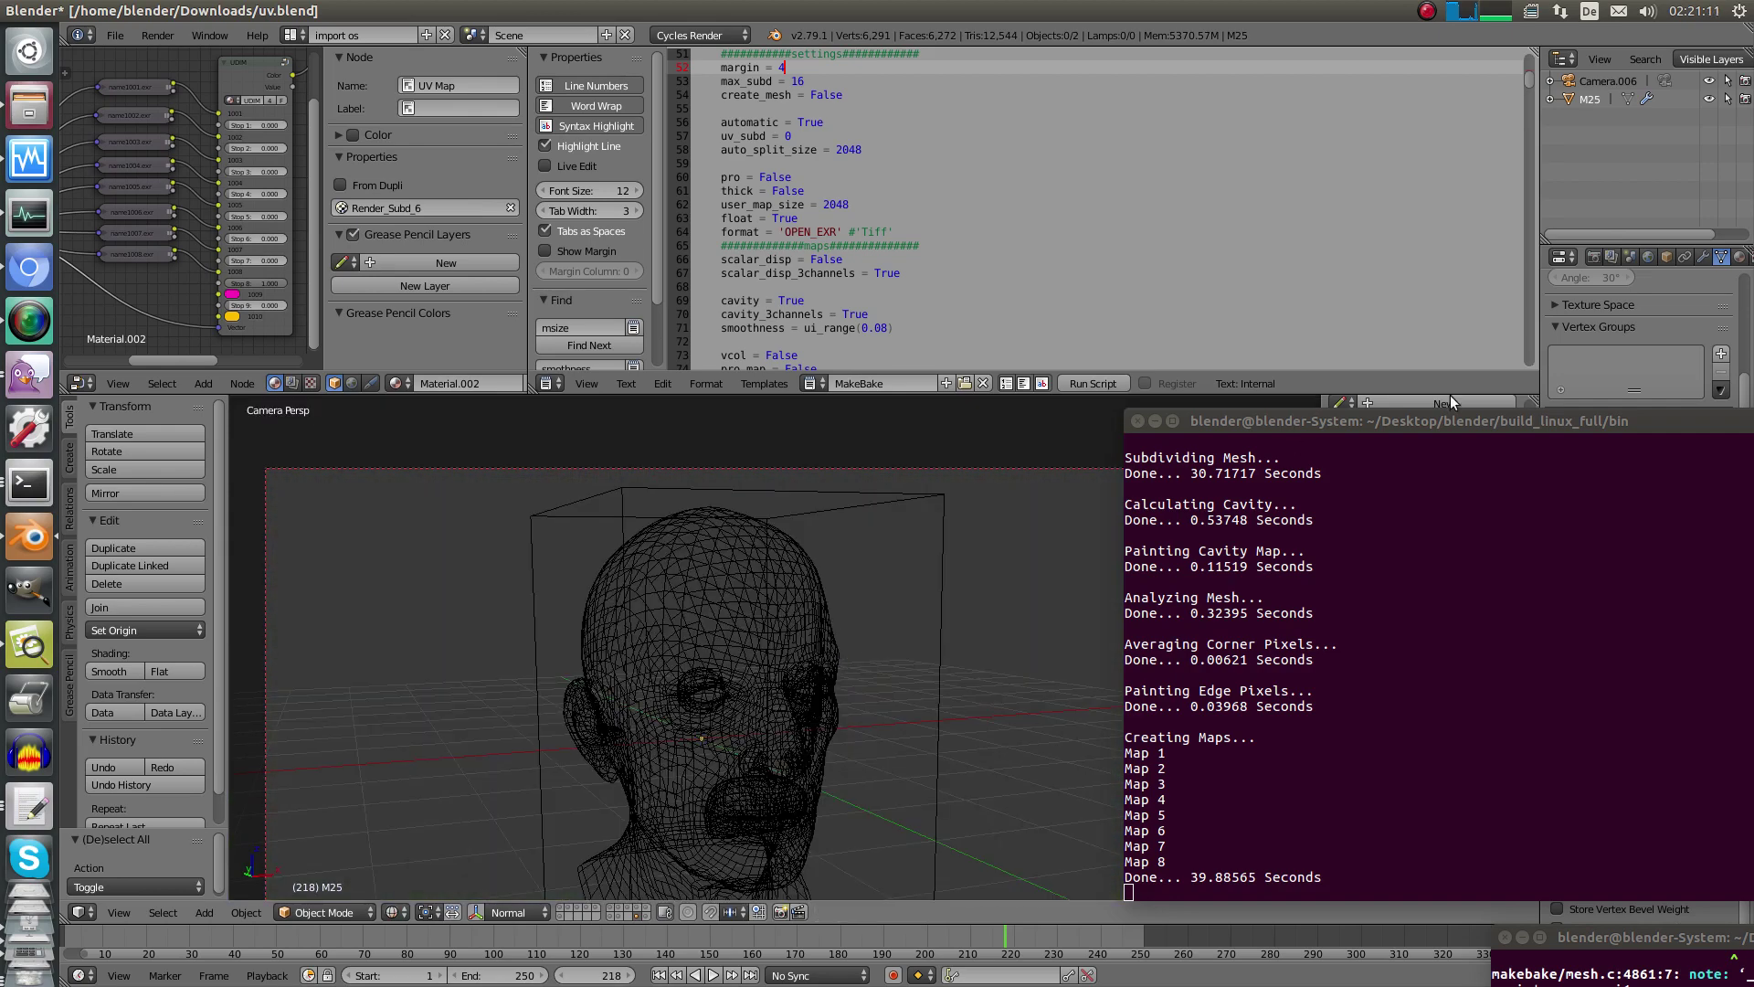
{"action": "left_click_drag", "start_coordinate": [1488, 419], "coordinate": [1466, 711]}
{"action": "left_click", "coordinate": [1704, 259]}
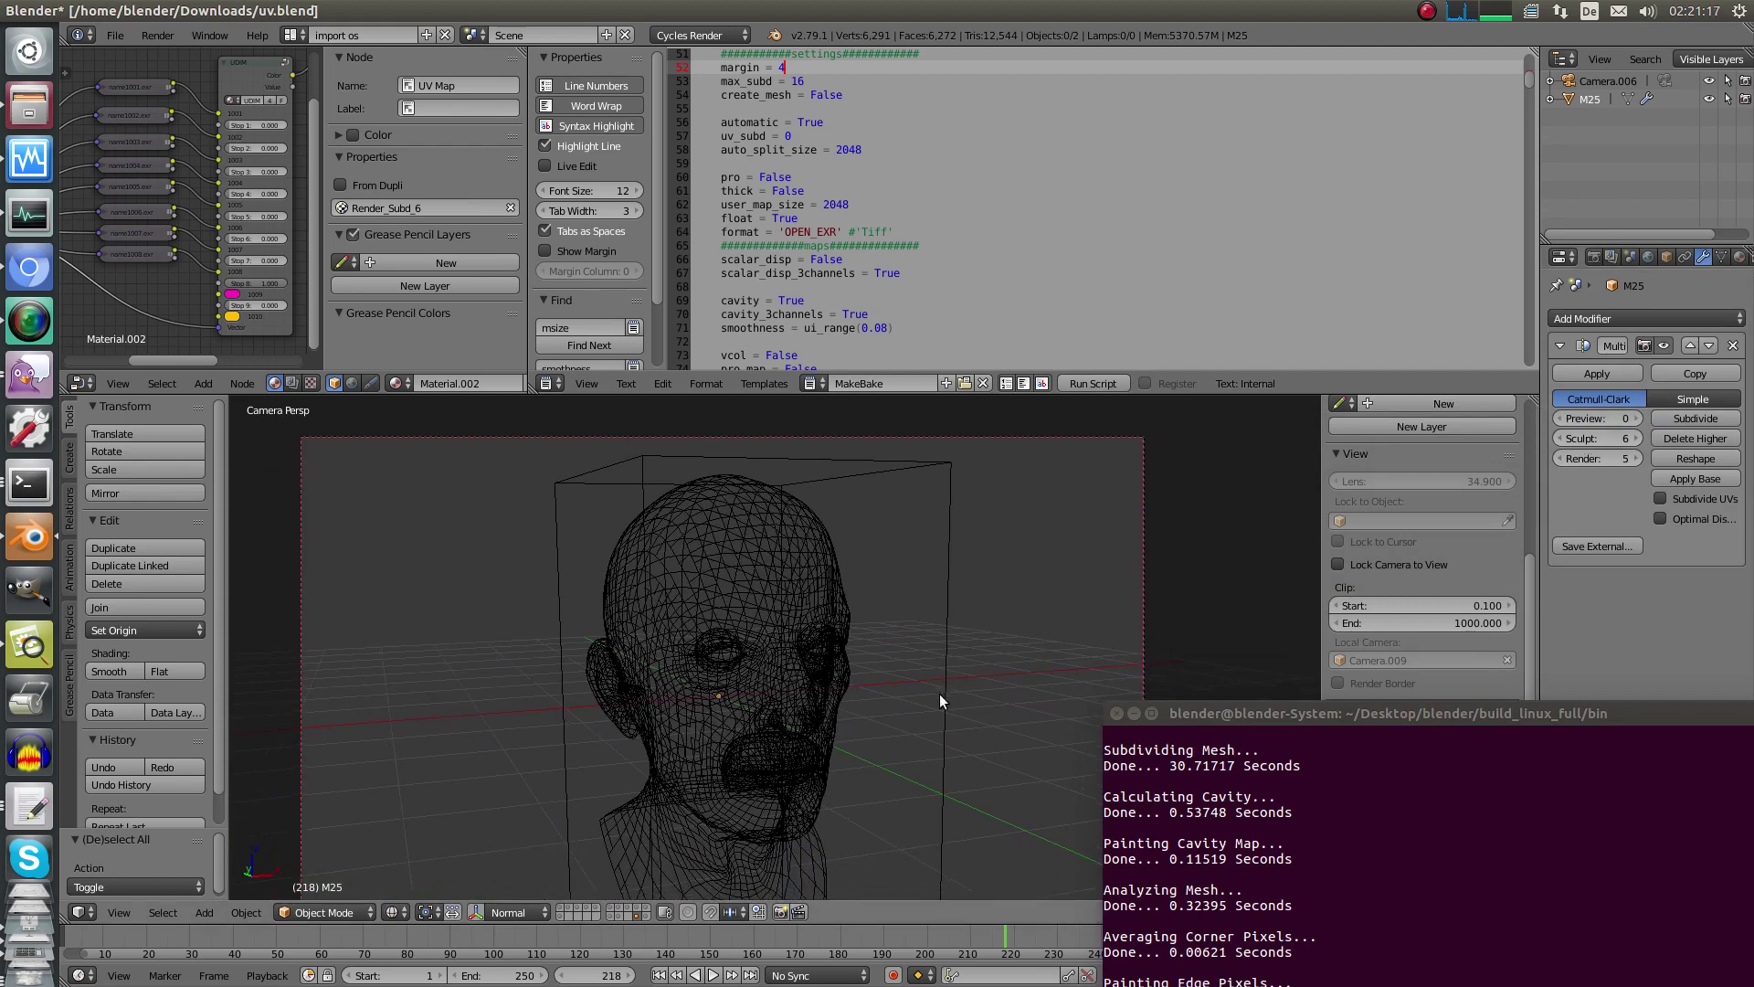
Check the previous render result of the head and render a new image of frame 218.
{"action": "key", "text": "F11"}
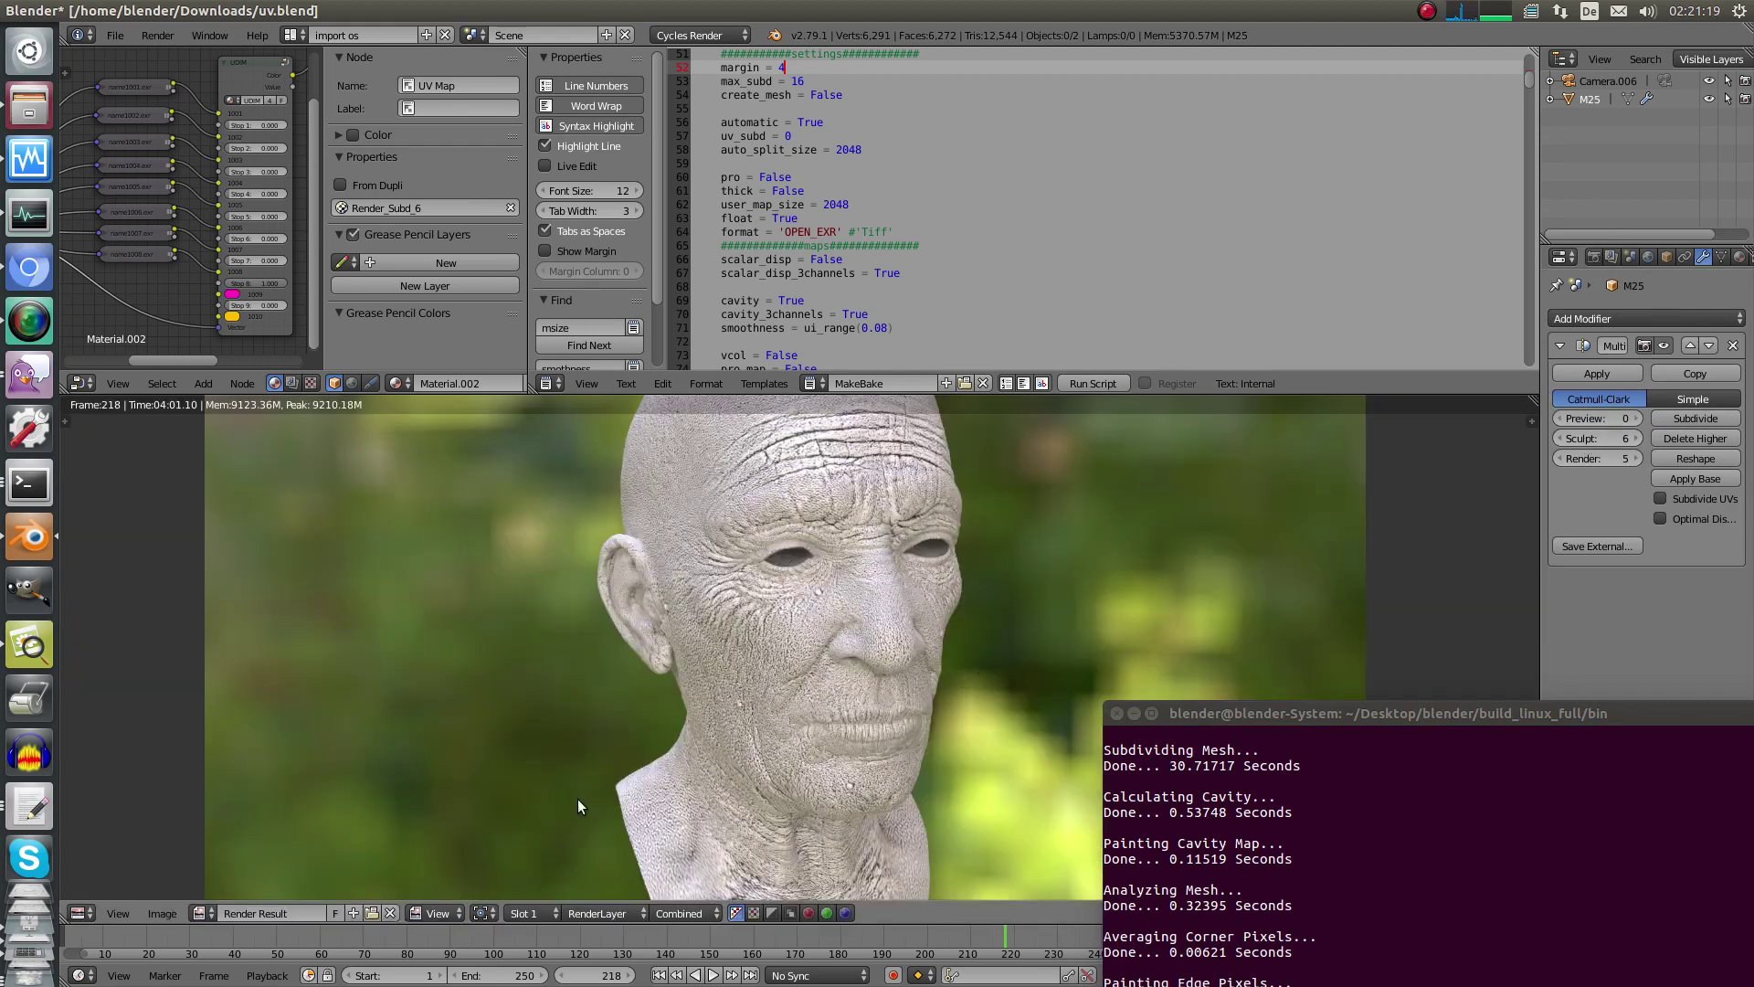
{"action": "middle_click_drag", "start_coordinate": [688, 637], "coordinate": [647, 688]}
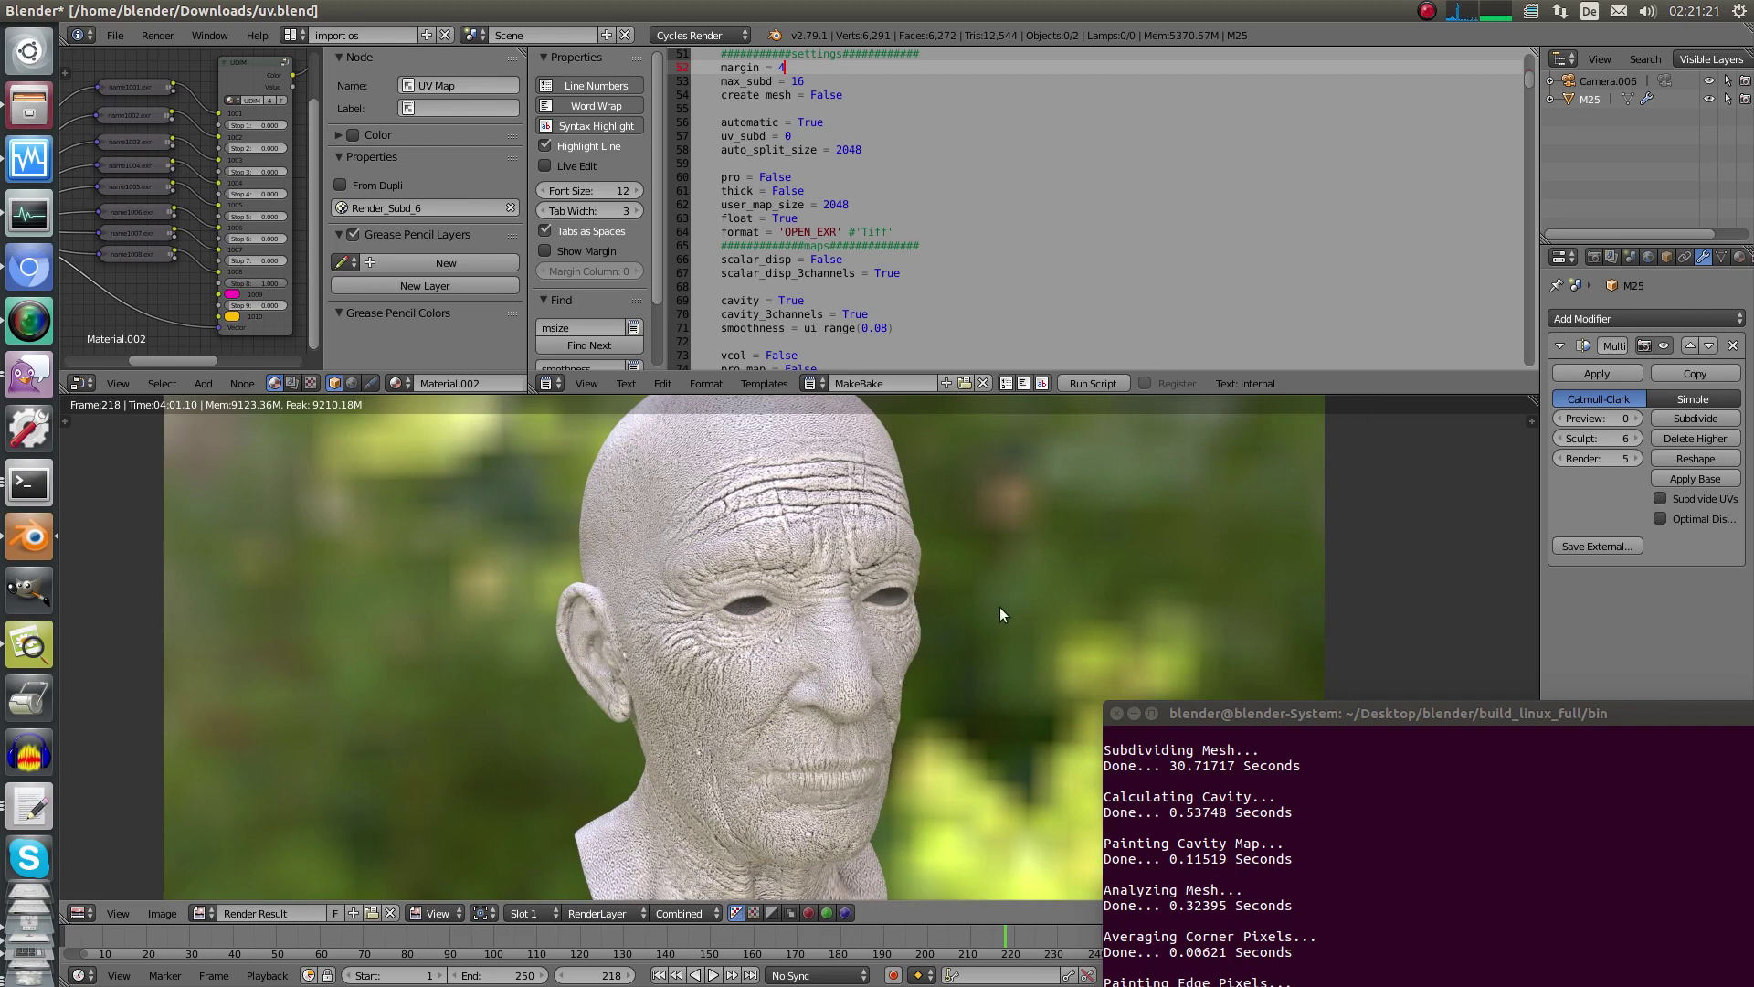
{"action": "key", "text": "F12"}
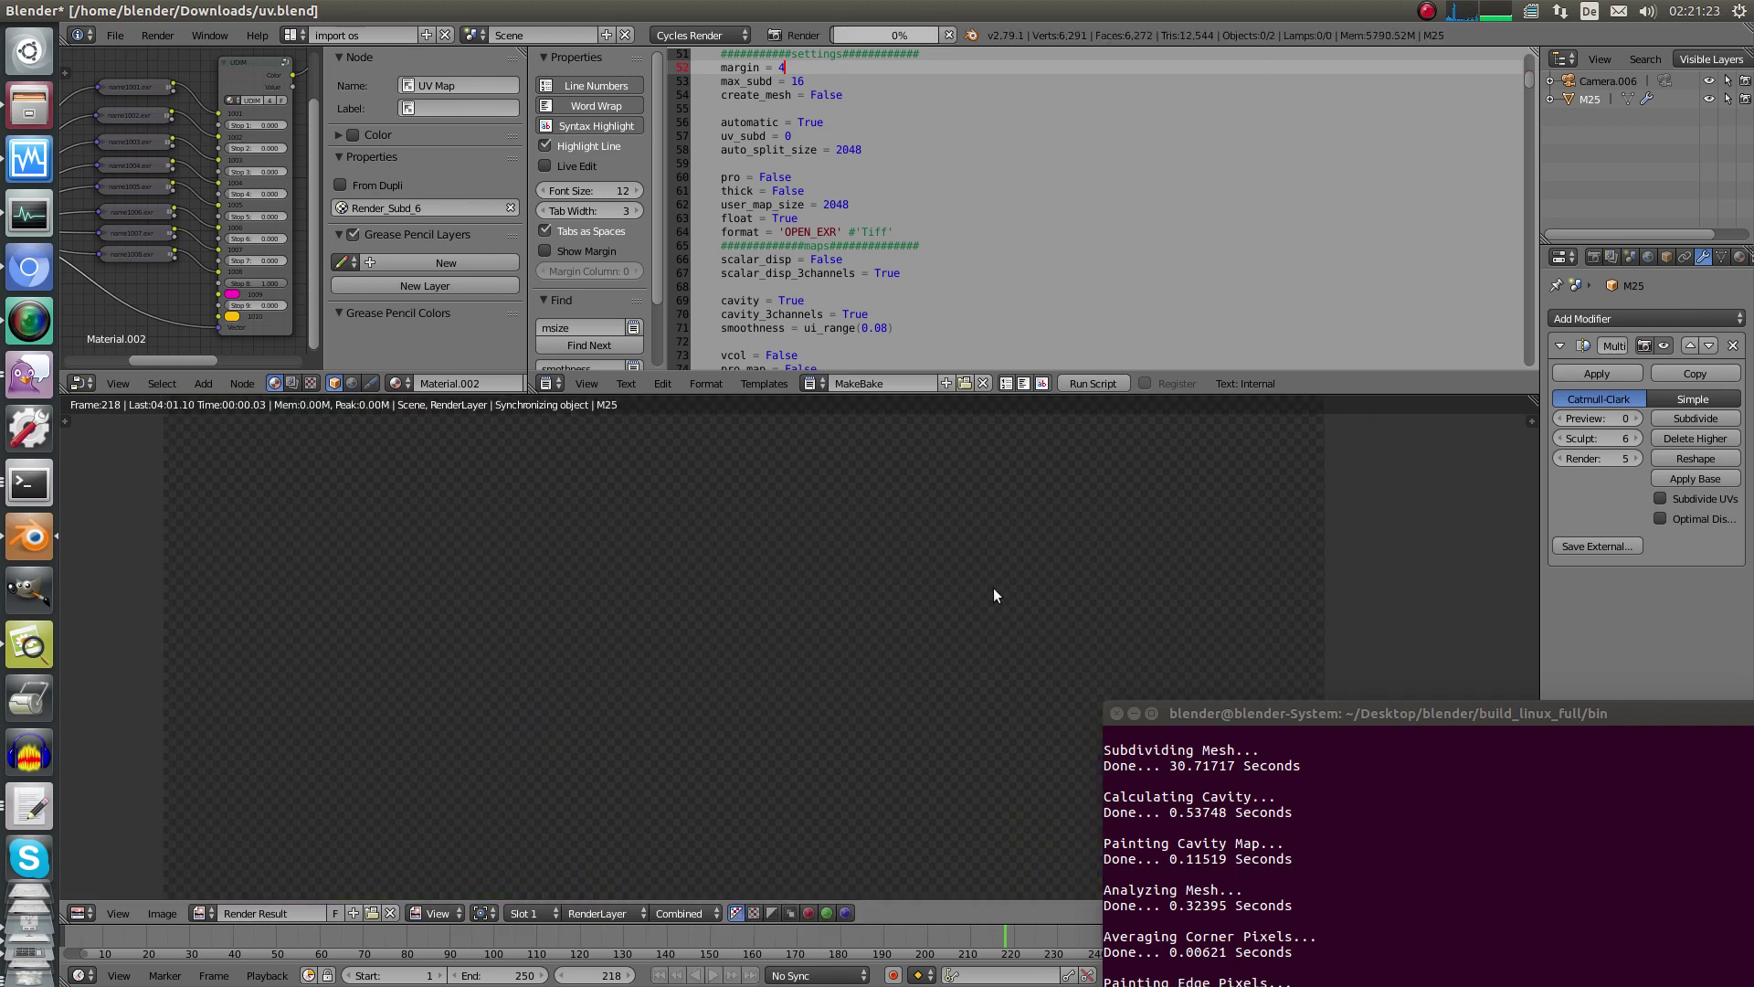
{"action": "middle_click_drag", "start_coordinate": [989, 620], "coordinate": [958, 632], "text": "ctrl"}
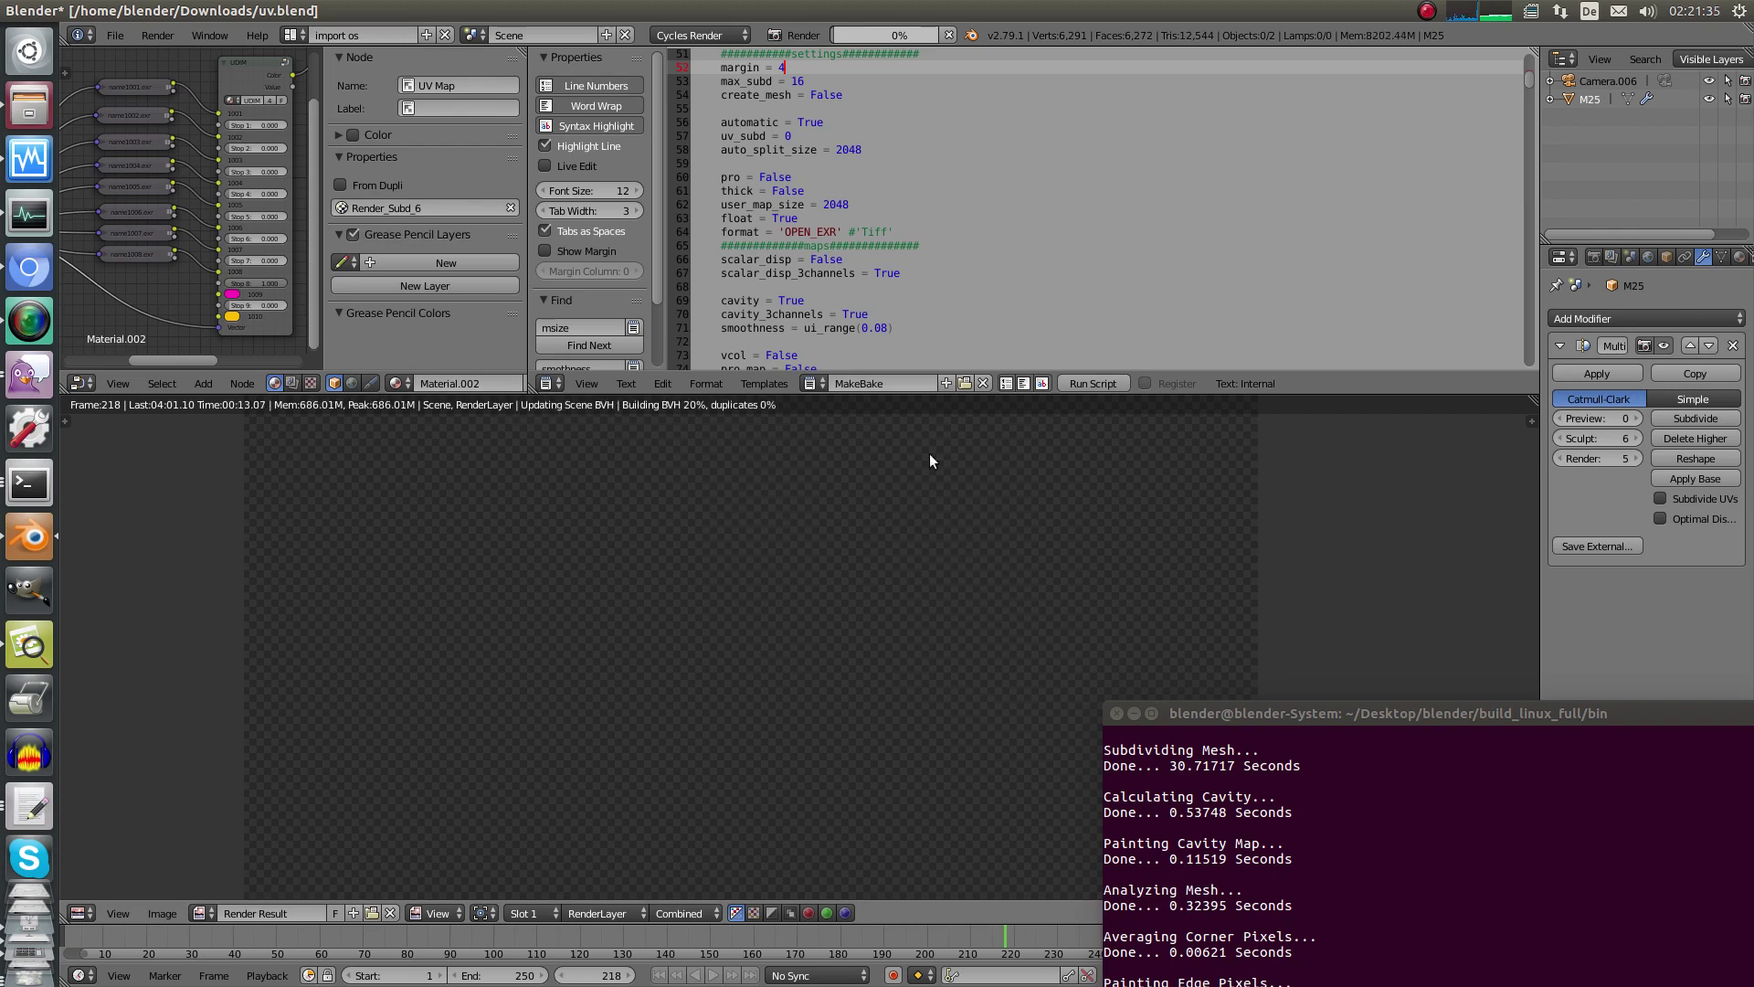
{"action": "middle_click_drag", "start_coordinate": [930, 453], "coordinate": [903, 526], "text": "ctrl"}
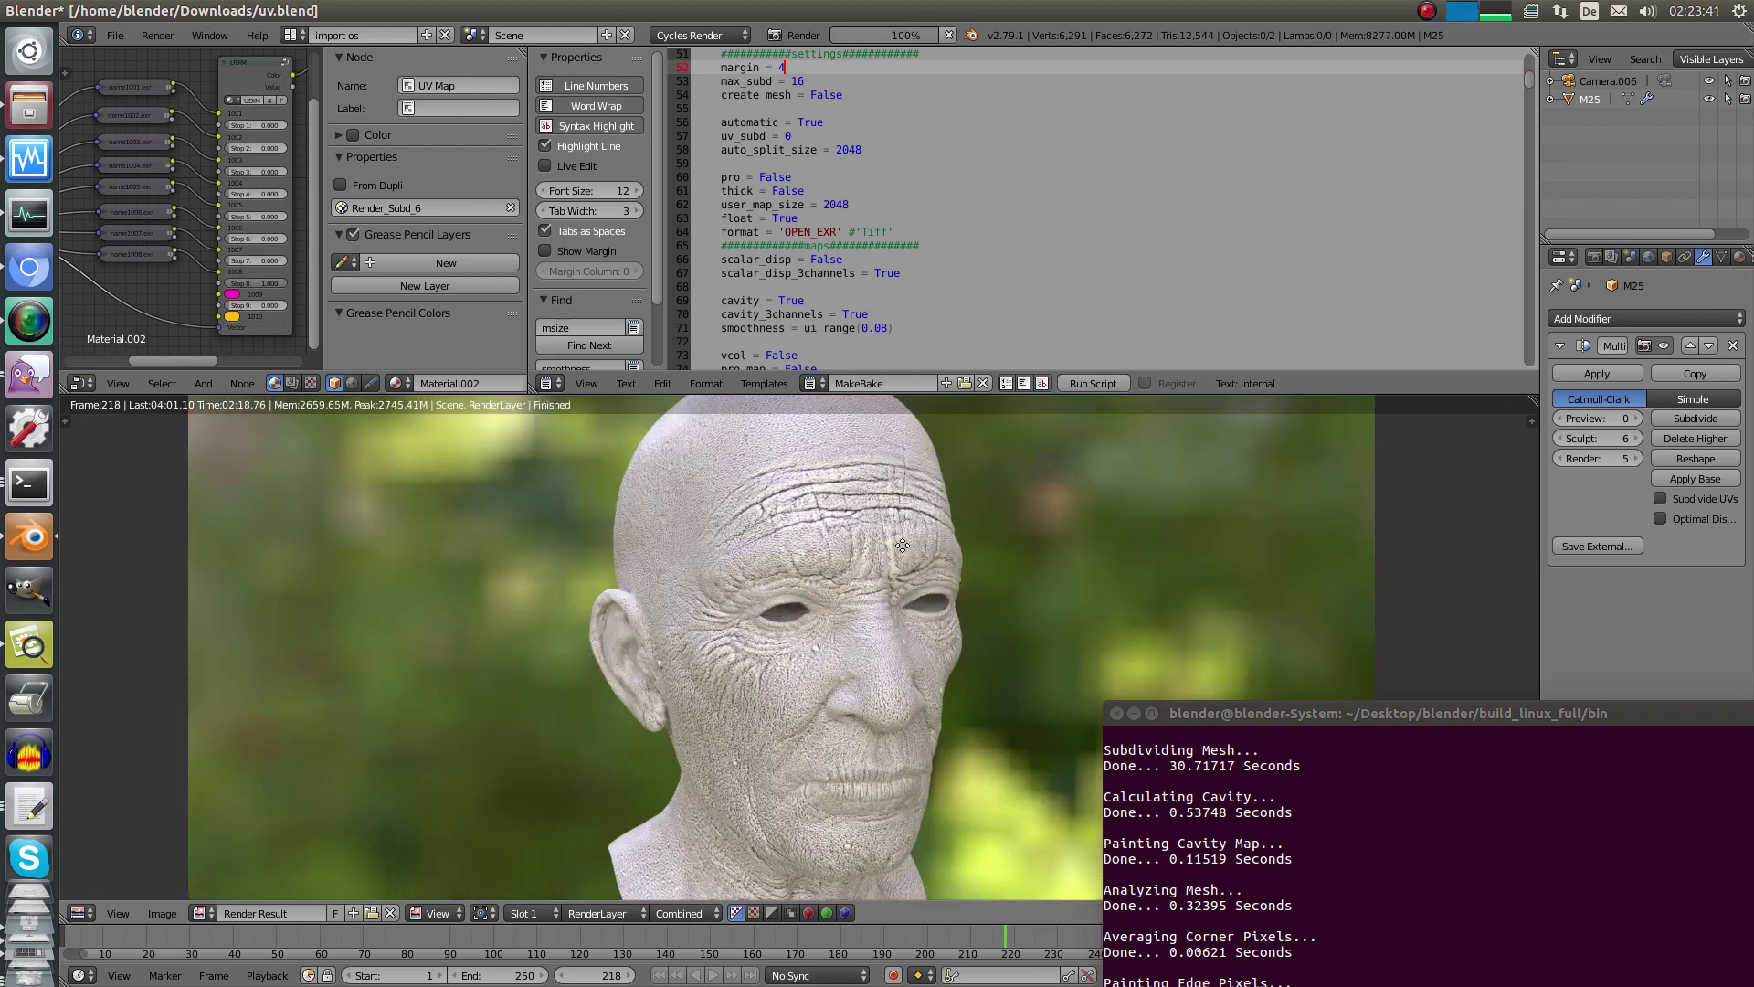
Maximize the finished render and examine the forehead wrinkles up close and the head as a whole.
{"action": "middle_click_drag", "start_coordinate": [903, 545], "coordinate": [911, 498]}
{"action": "key", "text": "ctrl+Up"}
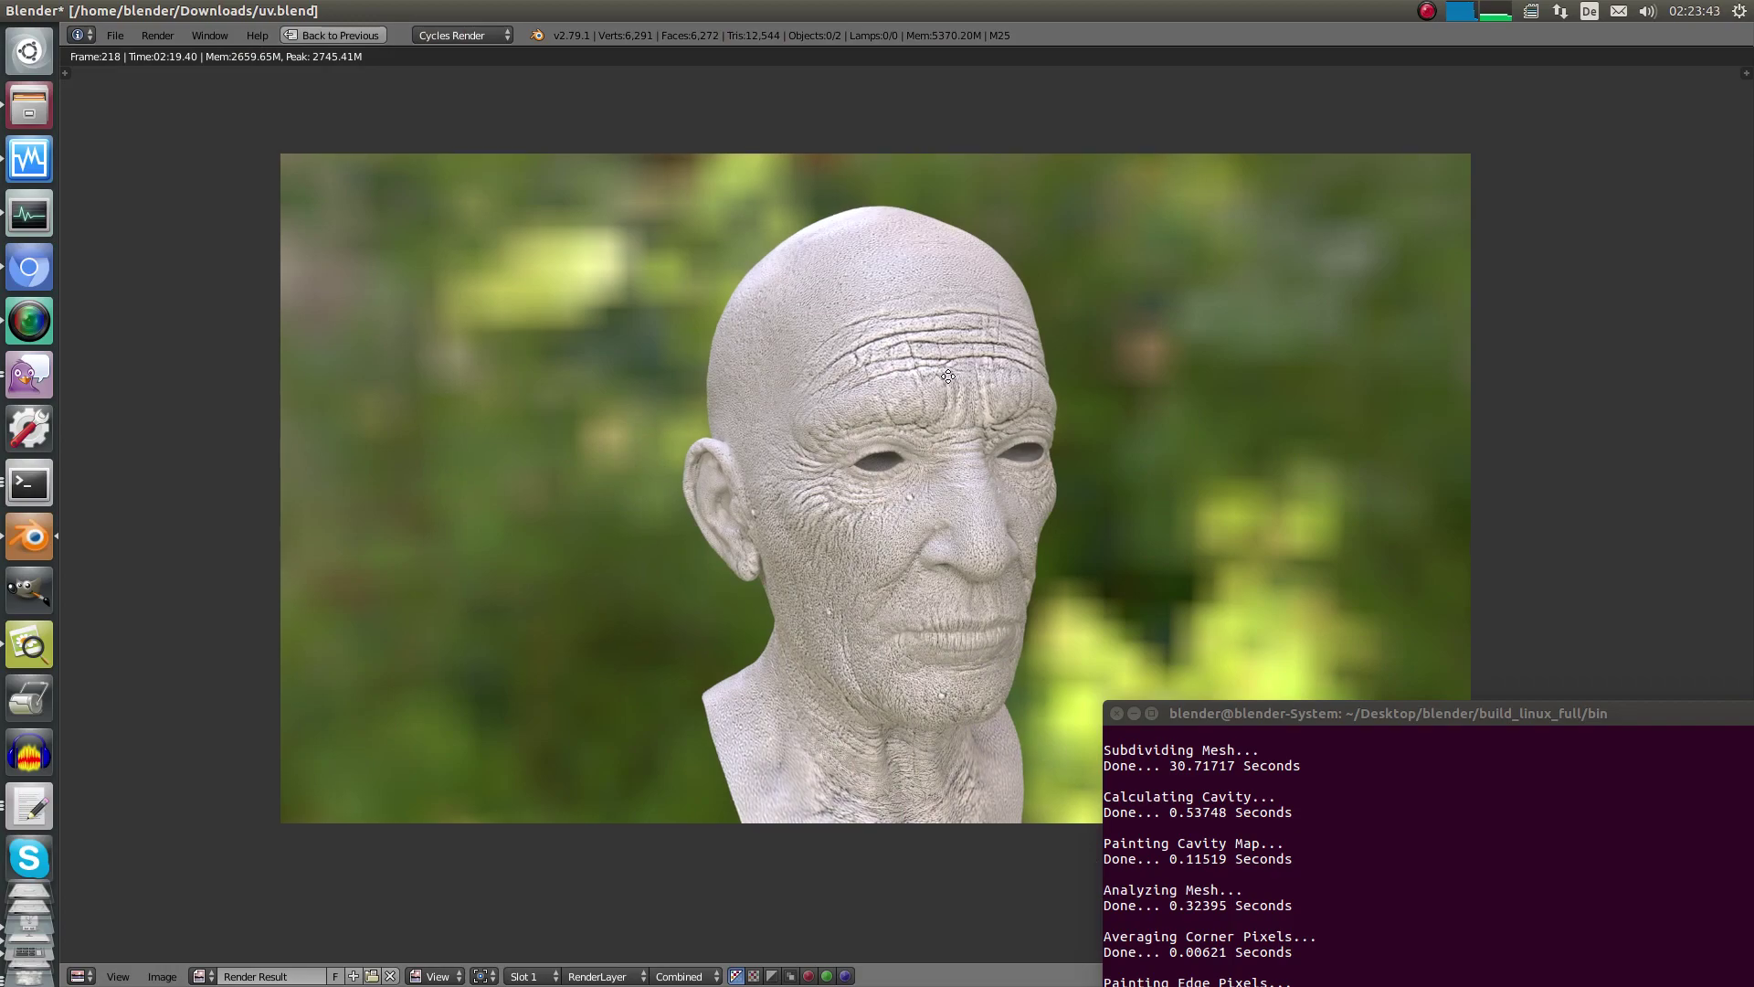
{"action": "scroll", "coordinate": [903, 454], "scroll_direction": "up", "scroll_amount": 5}
{"action": "middle_click_drag", "start_coordinate": [1083, 224], "coordinate": [891, 380]}
{"action": "middle_click_drag", "start_coordinate": [687, 618], "coordinate": [957, 426]}
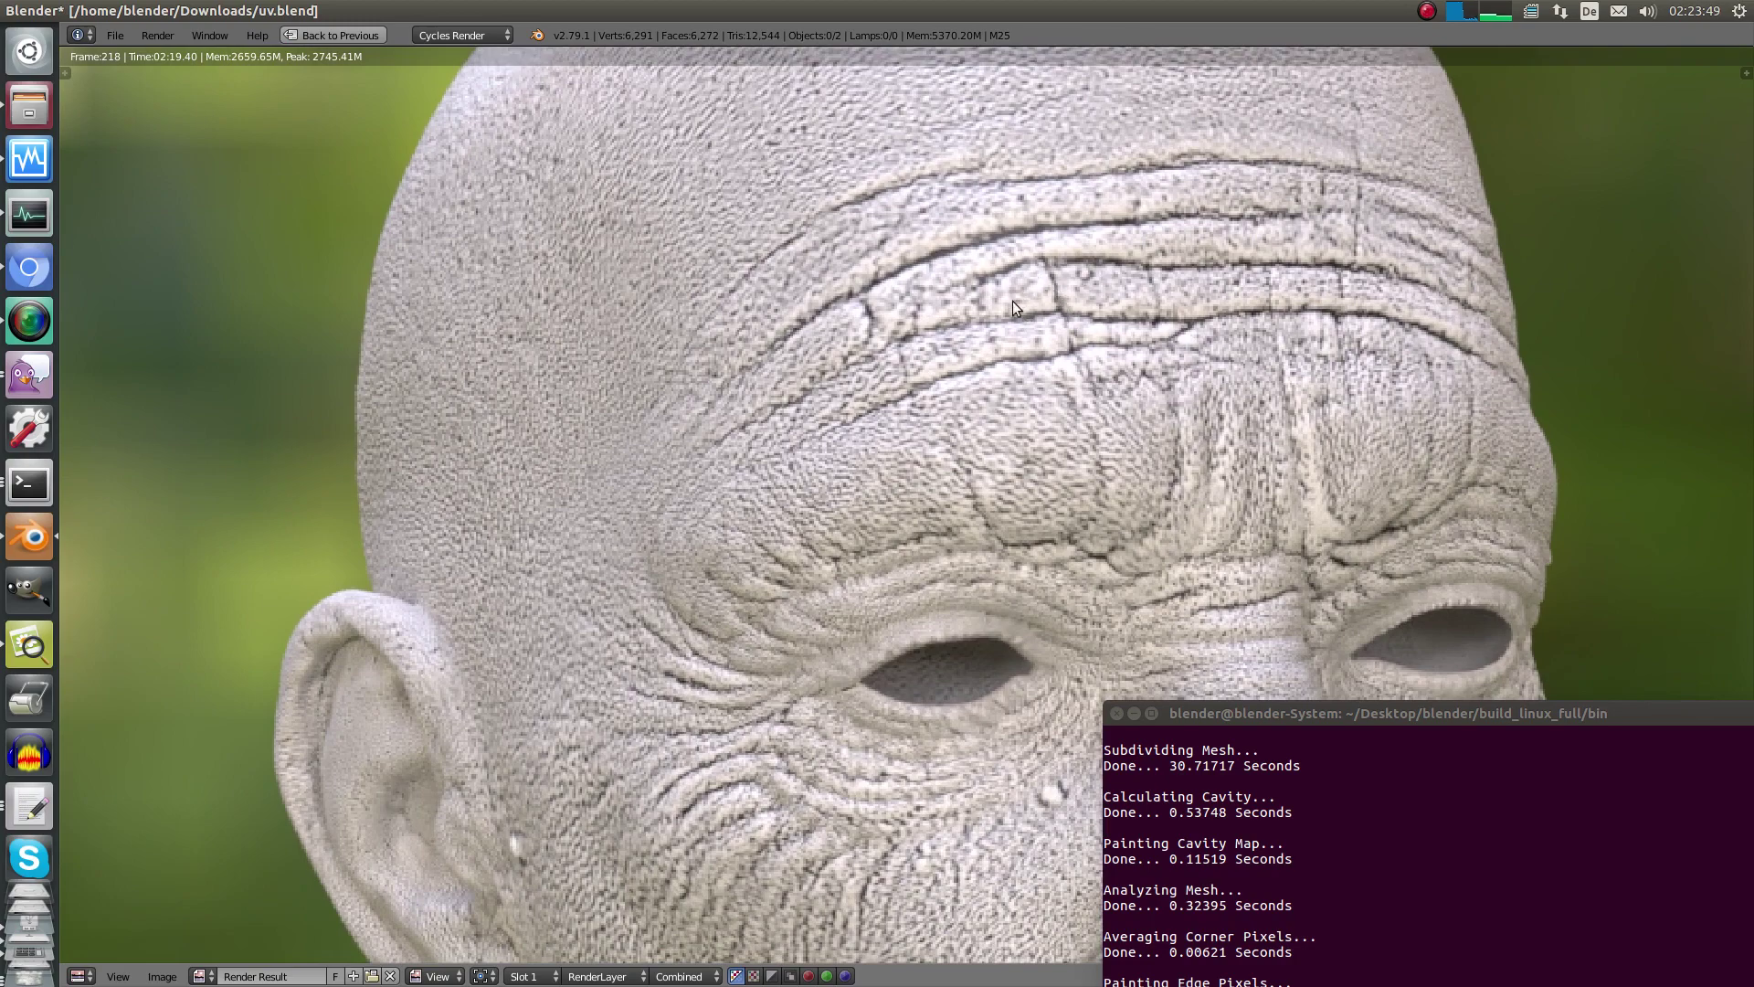
{"action": "scroll", "coordinate": [883, 591], "scroll_direction": "down", "scroll_amount": 2}
{"action": "middle_click_drag", "start_coordinate": [868, 644], "coordinate": [868, 459]}
{"action": "scroll", "coordinate": [868, 459], "scroll_direction": "down", "scroll_amount": 2}
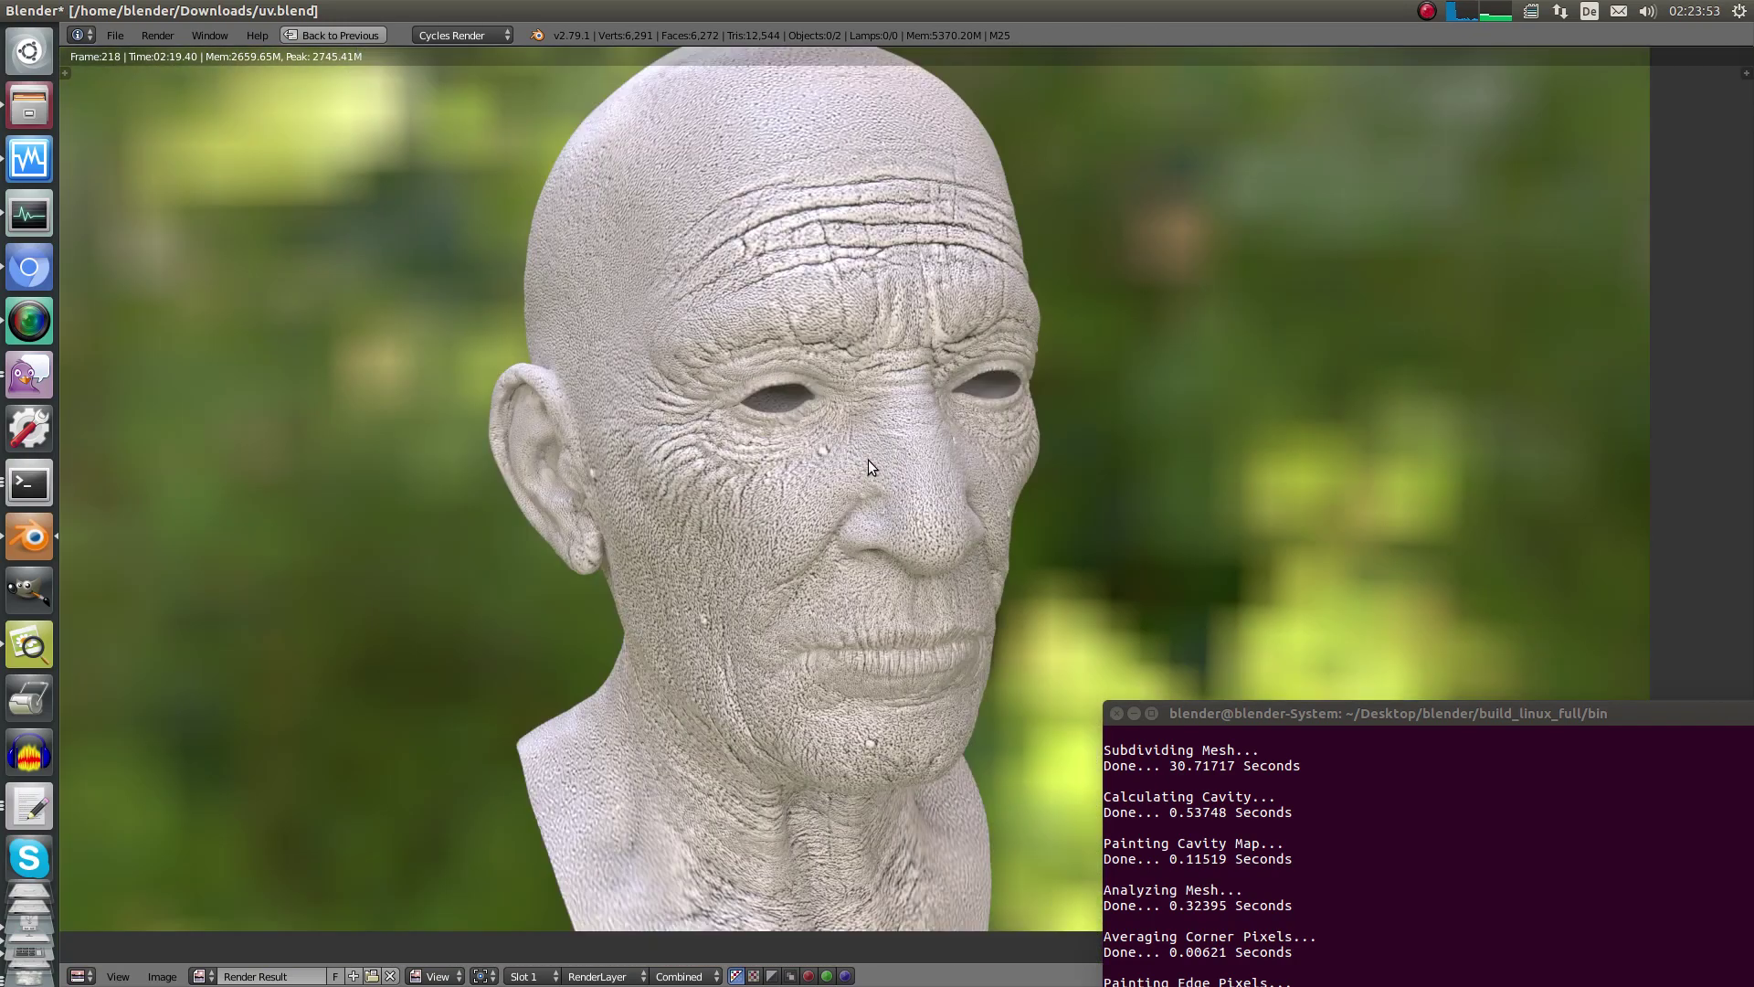
Examine the skin detail around the eyes, nose, cheek, mouth and neck in the finished render.
{"action": "scroll", "coordinate": [931, 654], "scroll_direction": "up", "scroll_amount": 4}
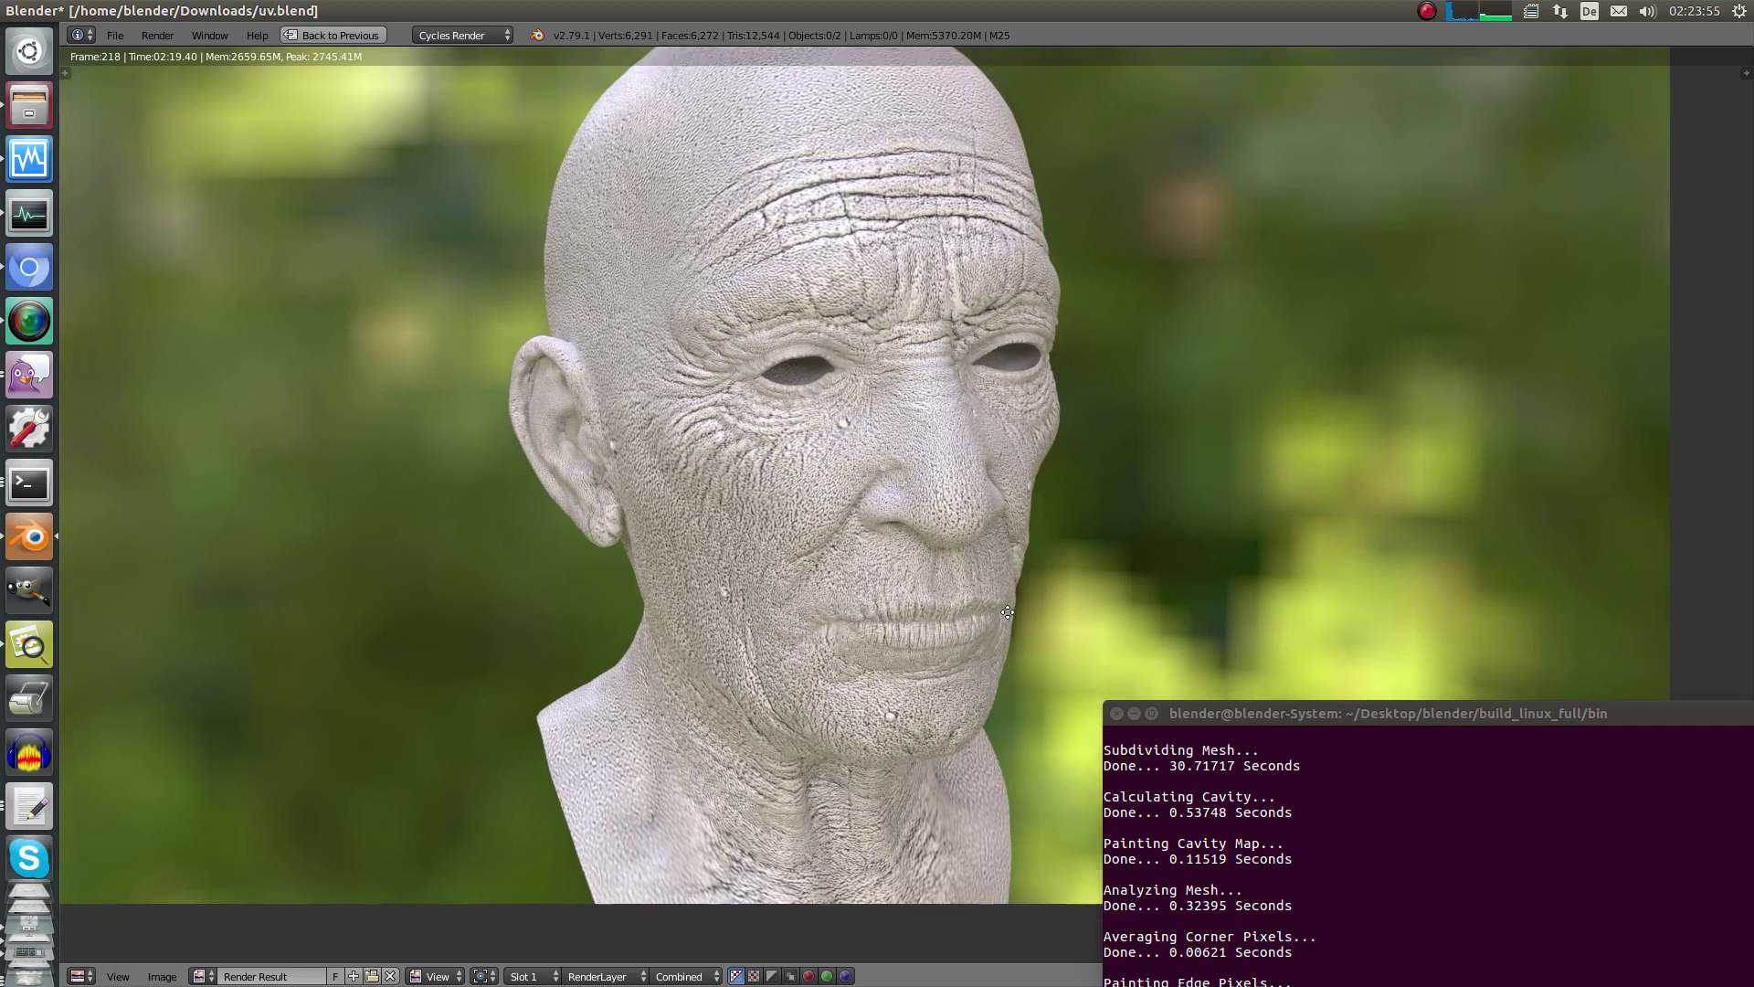
{"action": "scroll", "coordinate": [930, 655], "scroll_direction": "up", "scroll_amount": 5}
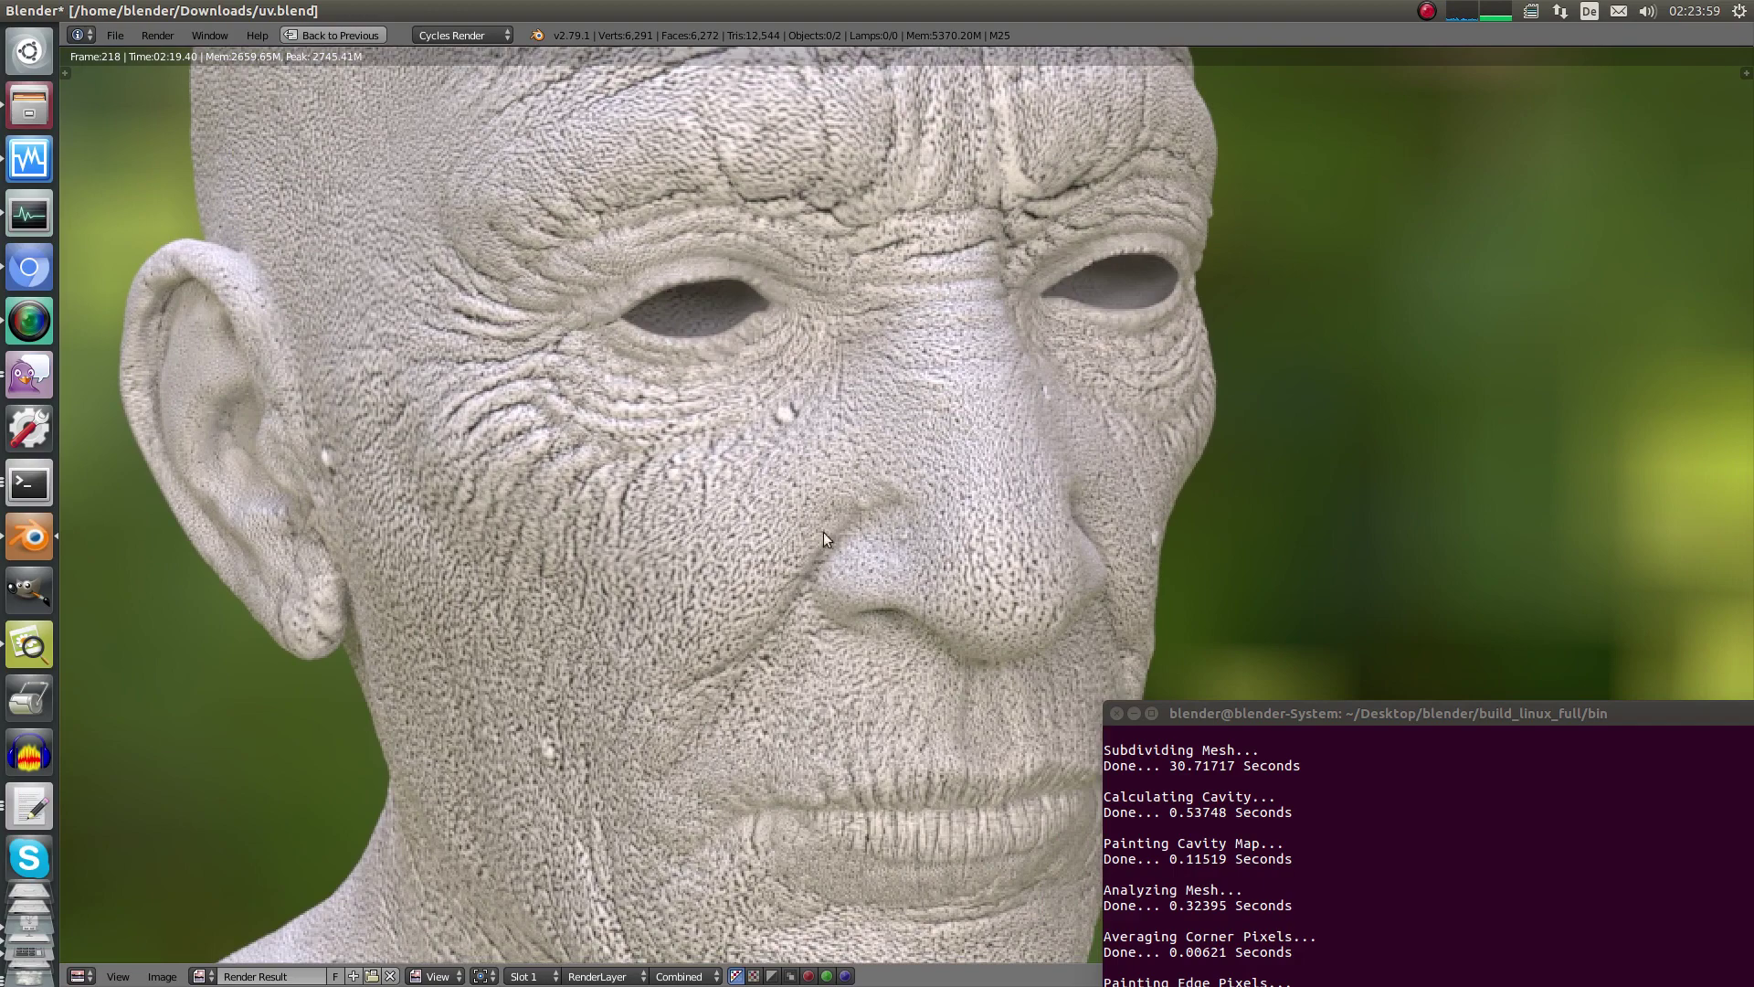
{"action": "scroll", "coordinate": [978, 332], "scroll_direction": "up", "scroll_amount": 4}
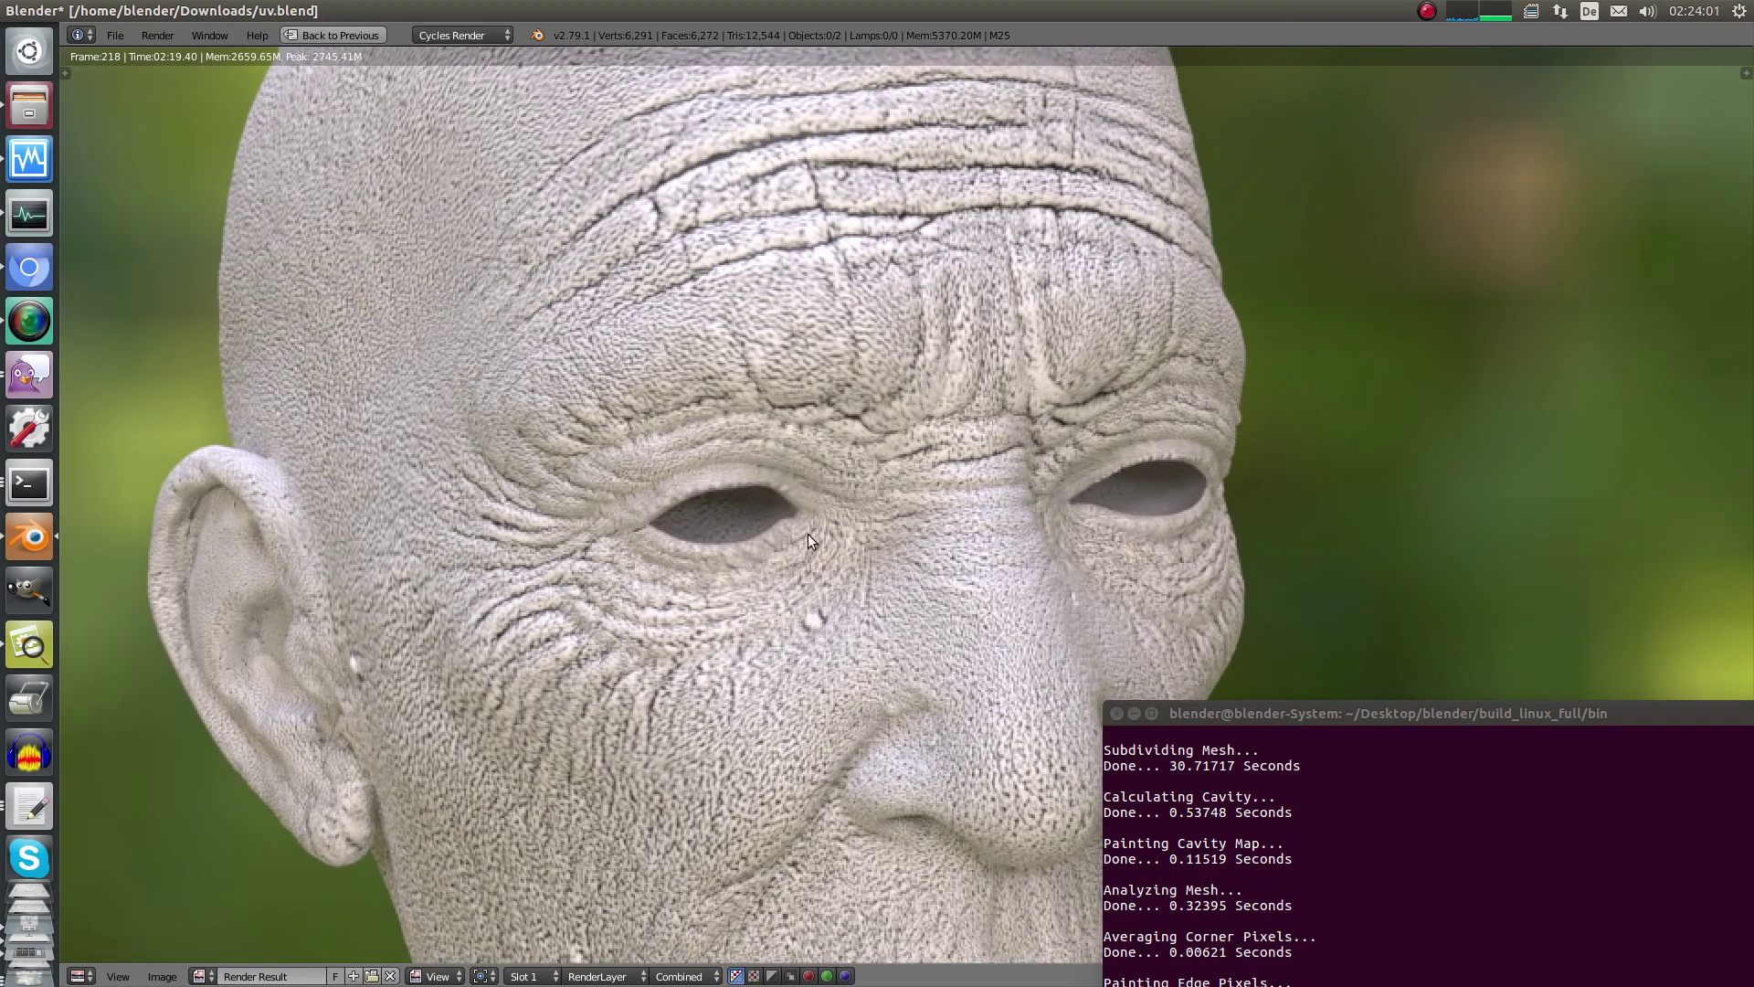
{"action": "middle_click_drag", "start_coordinate": [816, 510], "coordinate": [1022, 331]}
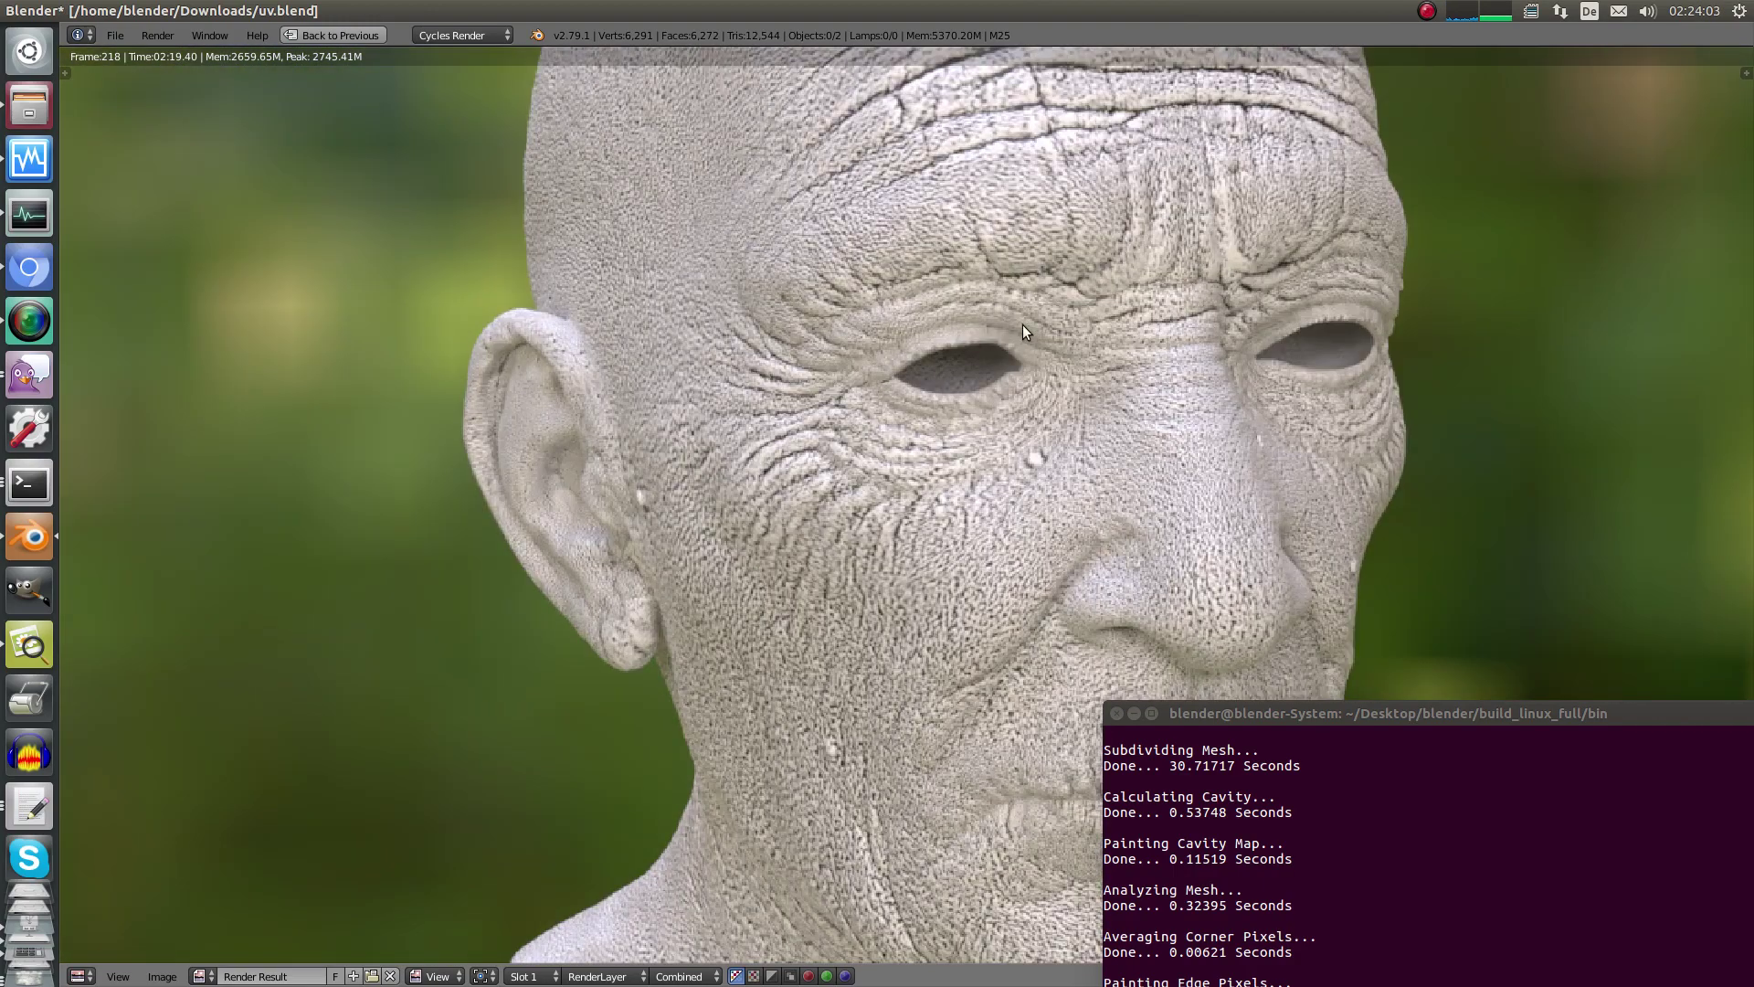
{"action": "middle_click_drag", "start_coordinate": [944, 580], "coordinate": [978, 470]}
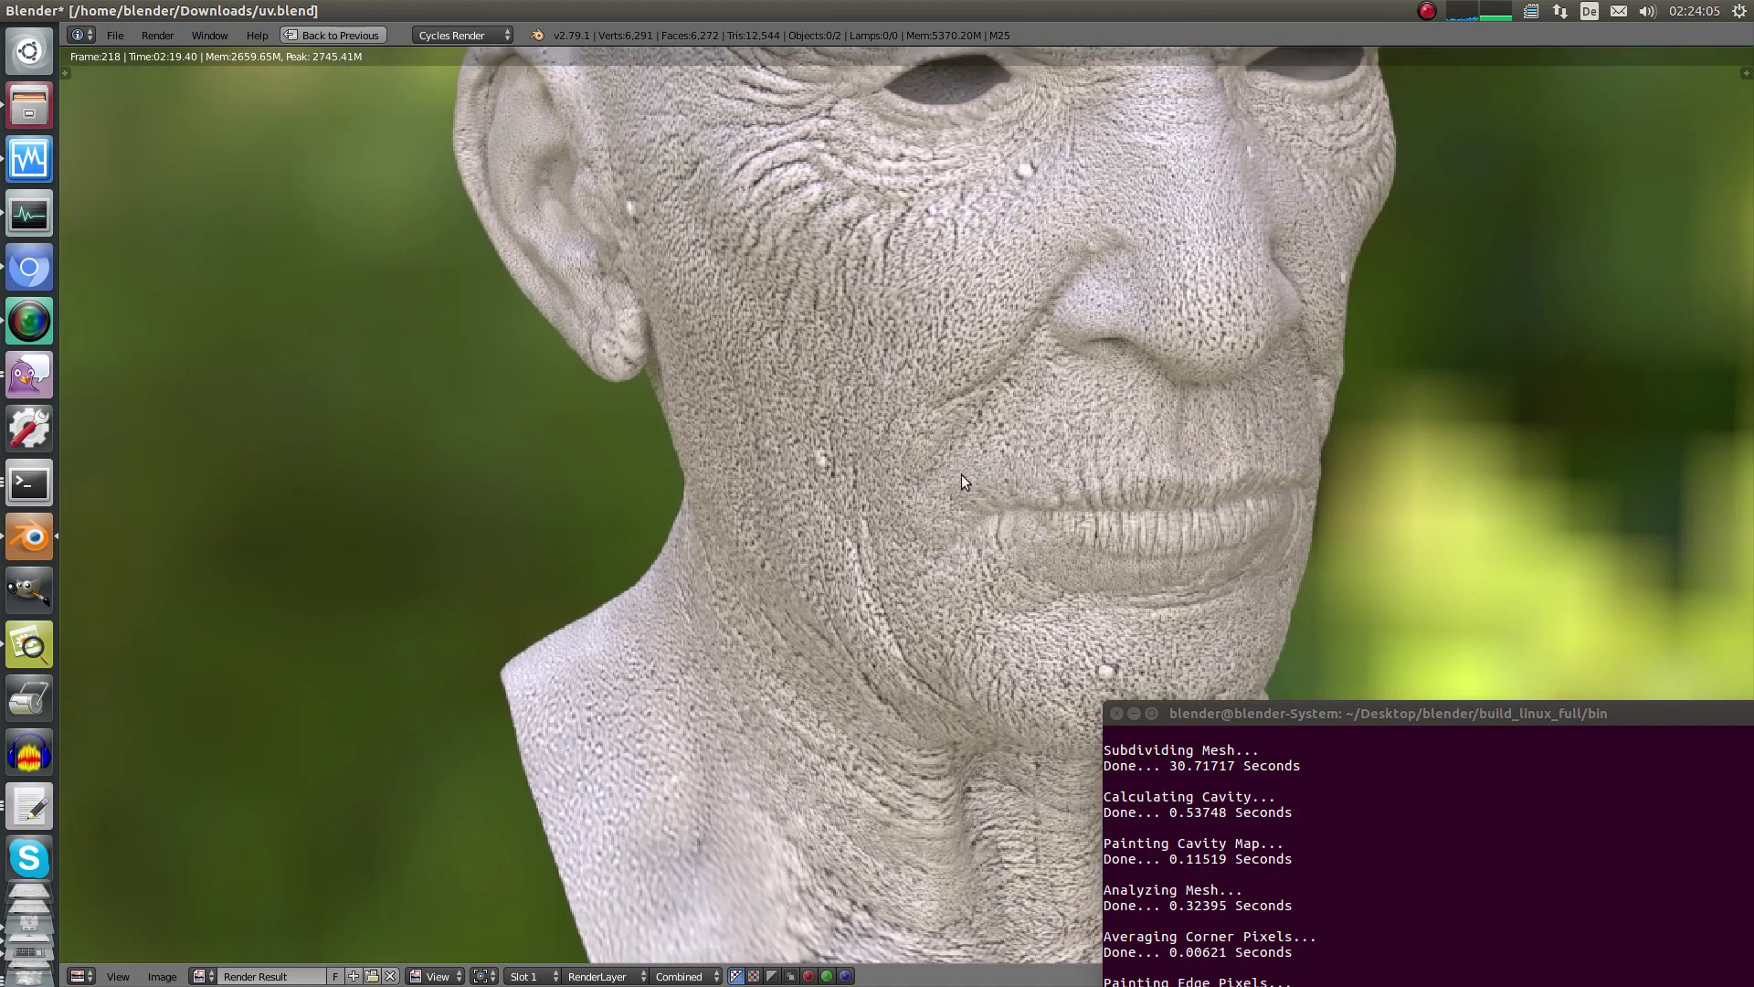
{"action": "scroll", "coordinate": [928, 576], "scroll_direction": "down", "scroll_amount": 2}
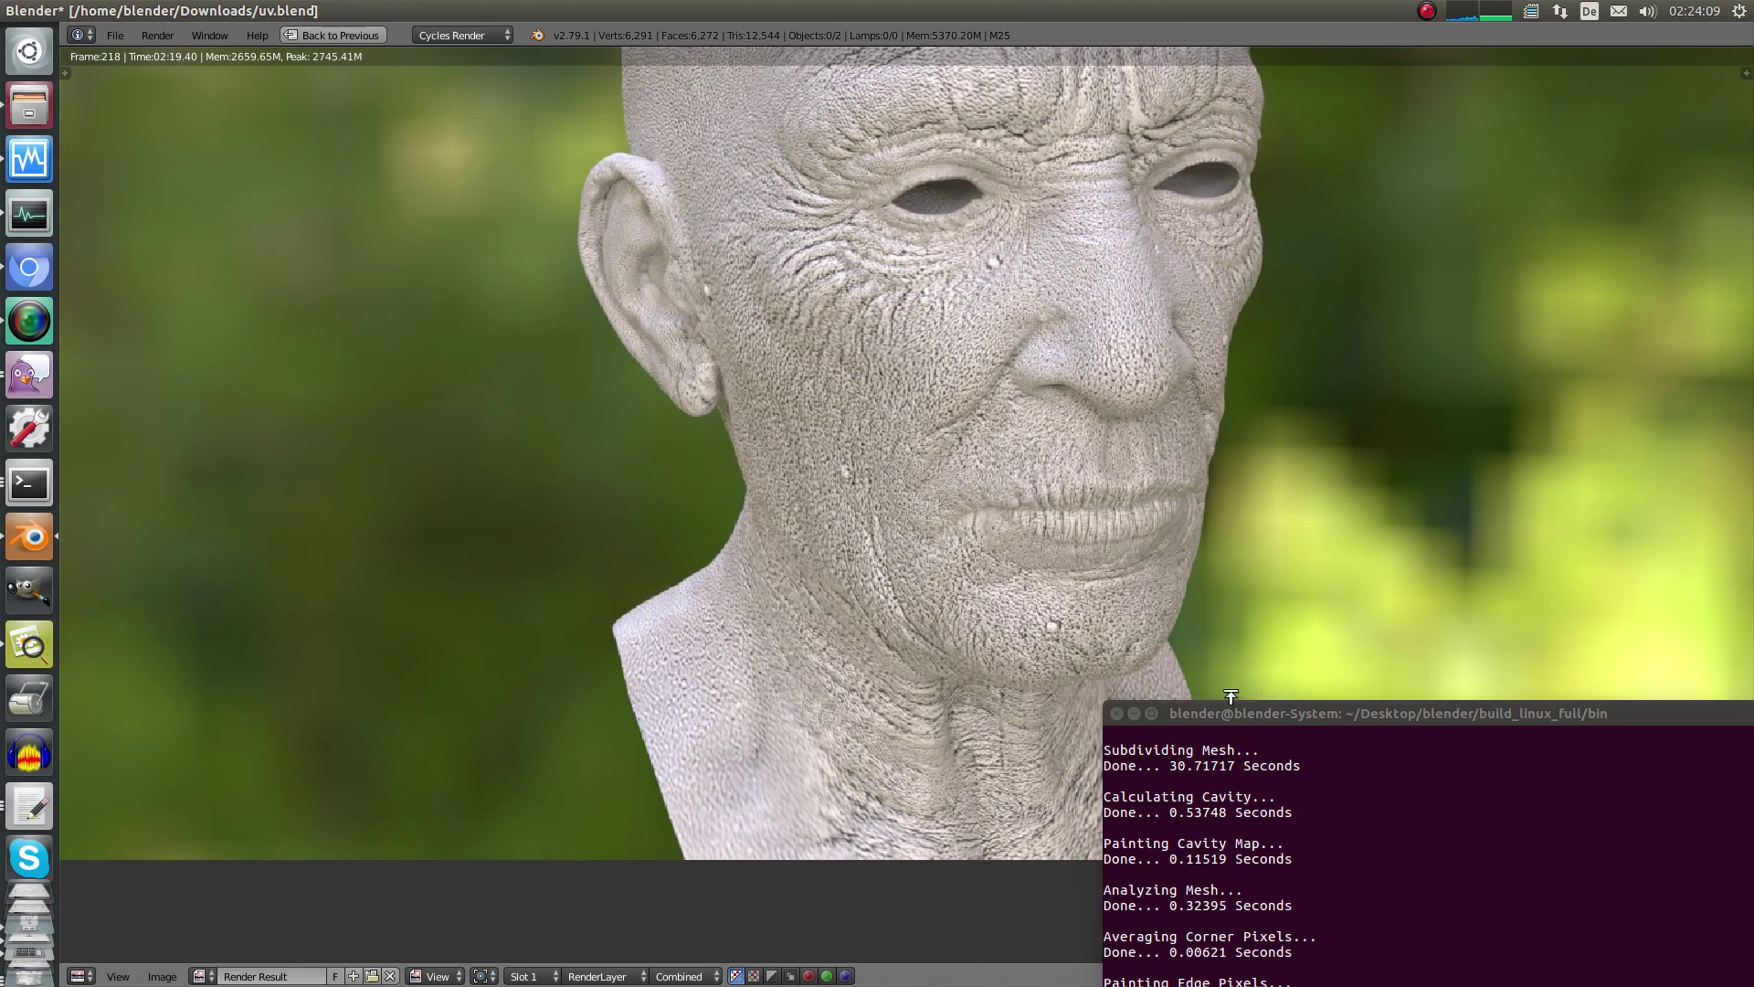
Shift the terminal window to uncover more of the render, recheck the forehead wrinkles and close the render view.
{"action": "left_click_drag", "start_coordinate": [1224, 721], "coordinate": [1295, 750]}
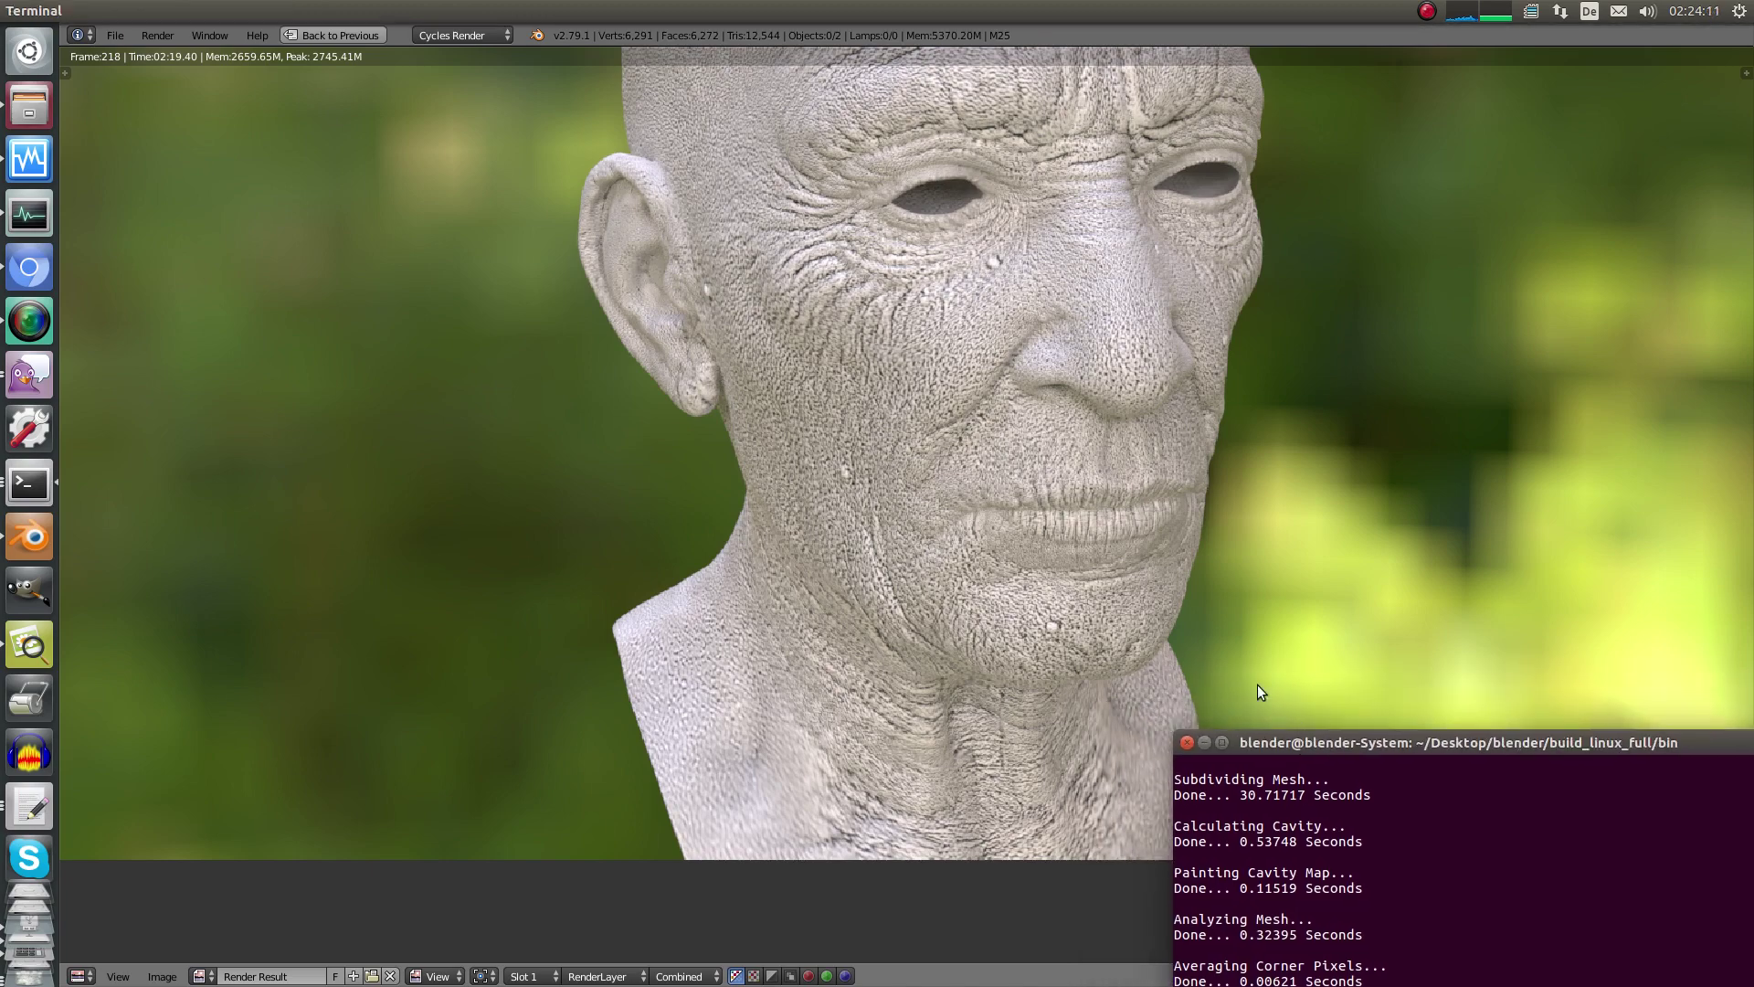
{"action": "left_click", "coordinate": [1099, 451]}
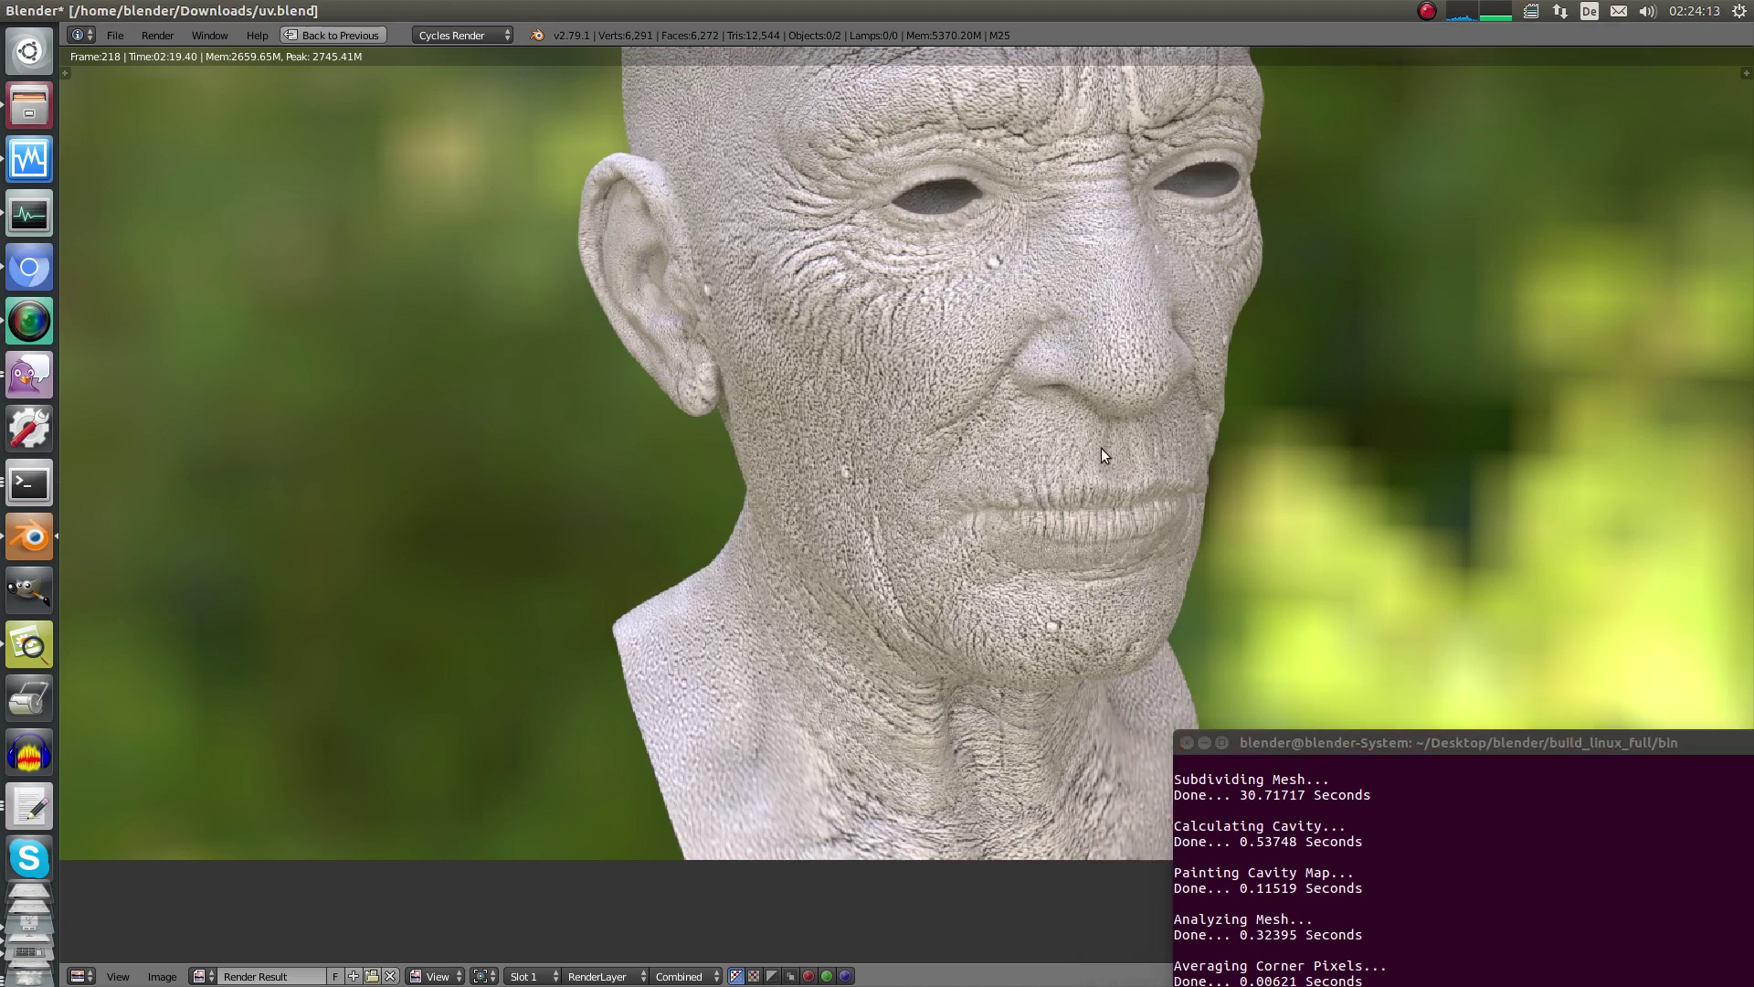
{"action": "middle_click_drag", "start_coordinate": [1177, 337], "coordinate": [958, 661]}
{"action": "scroll", "coordinate": [957, 662], "scroll_direction": "down", "scroll_amount": 2}
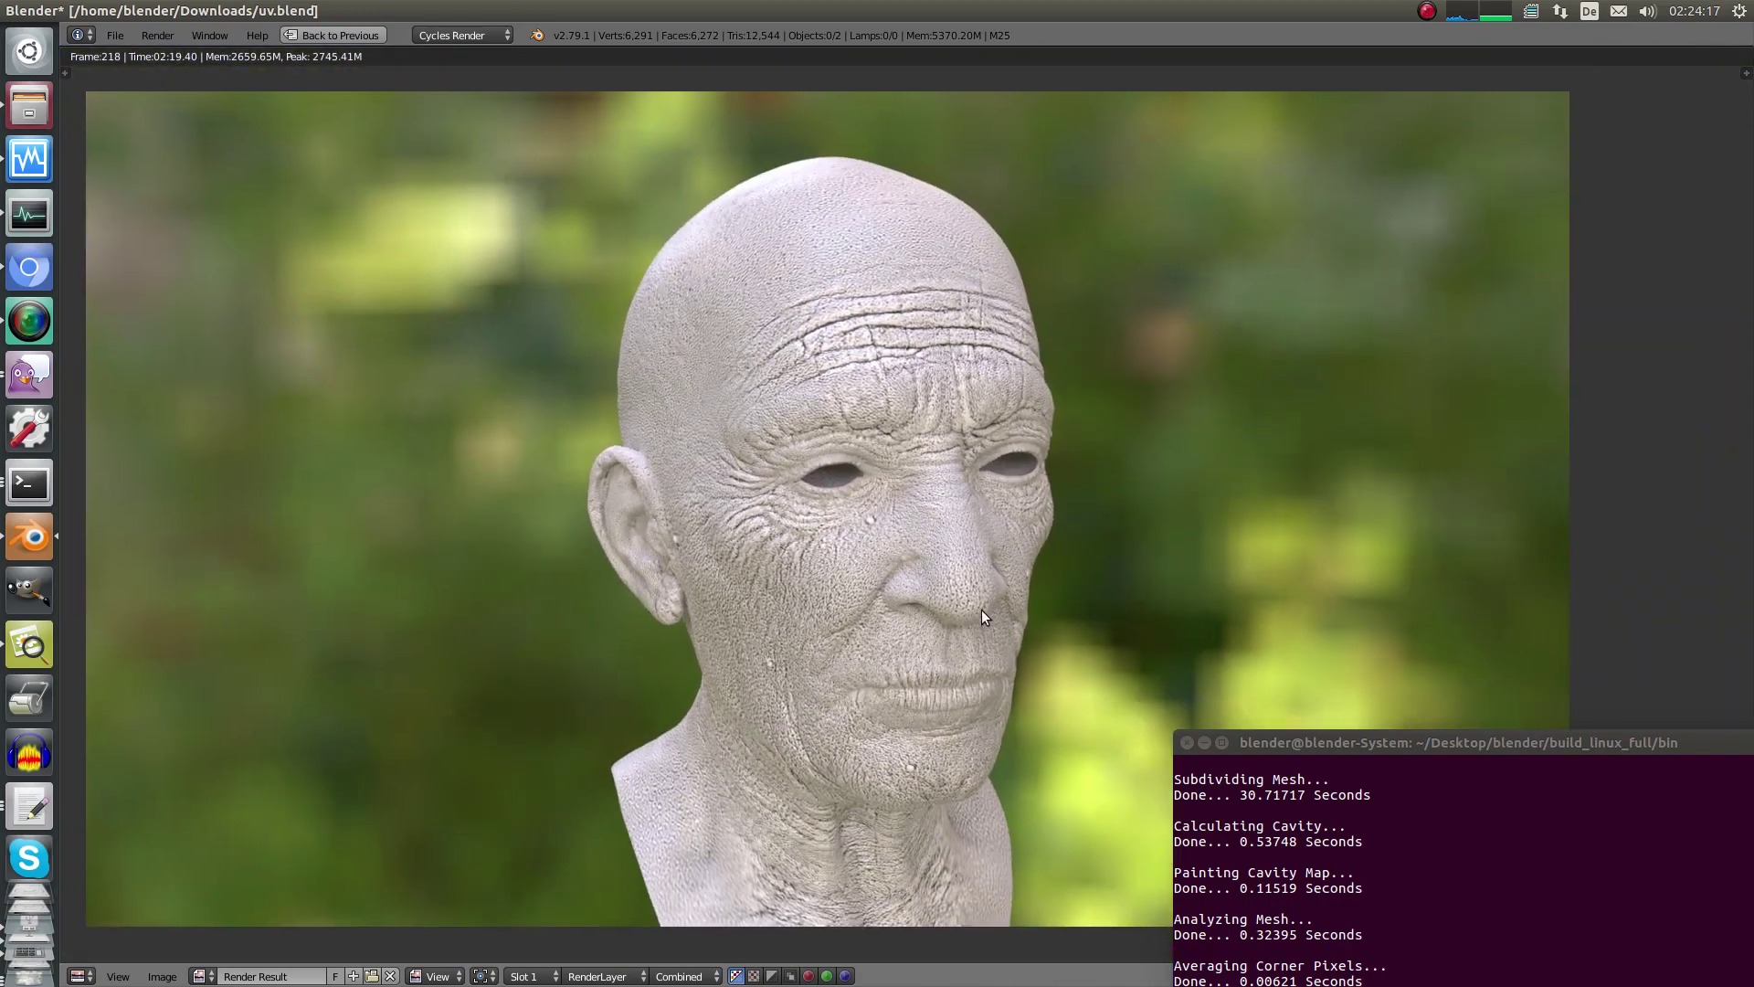
{"action": "scroll", "coordinate": [941, 688], "scroll_direction": "up", "scroll_amount": 6}
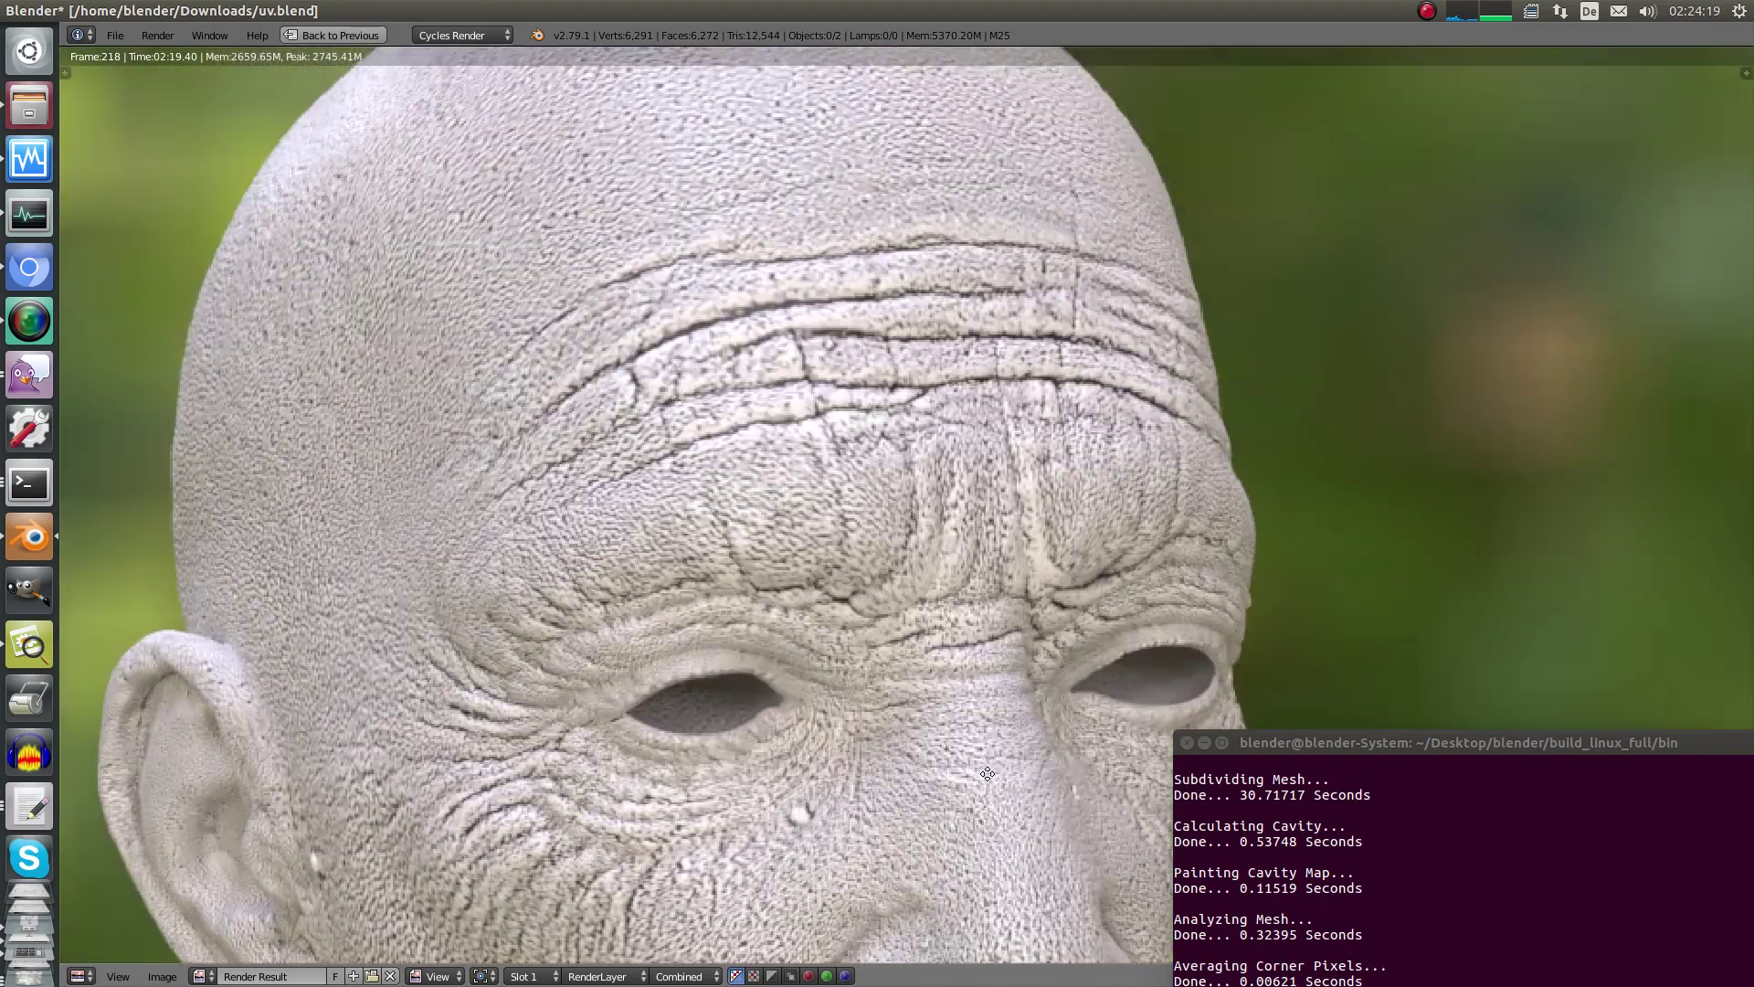
{"action": "scroll", "coordinate": [941, 705], "scroll_direction": "down", "scroll_amount": 3}
{"action": "key", "text": "Escape"}
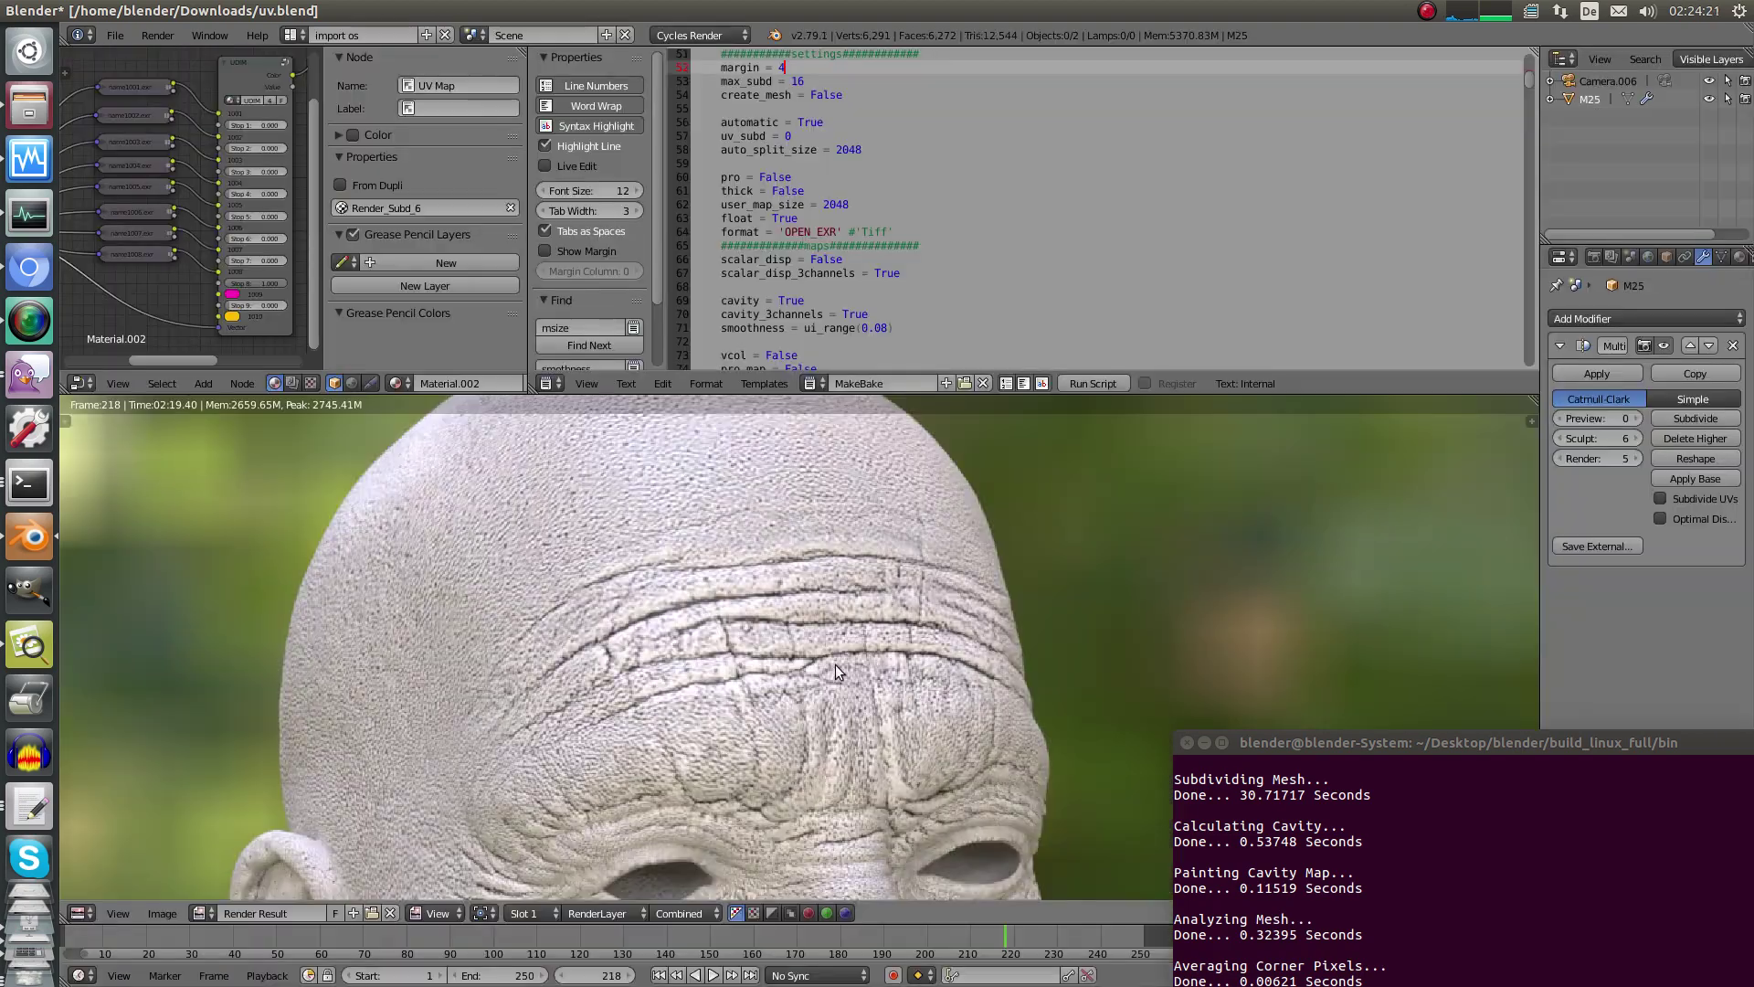
{"action": "key", "text": "Escape"}
Review the maximized Material.002 node tree, from the name1001.exr to name1008.exr textures through the UDIM group to the Principled BSDF.
{"action": "key", "text": "ctrl+space"}
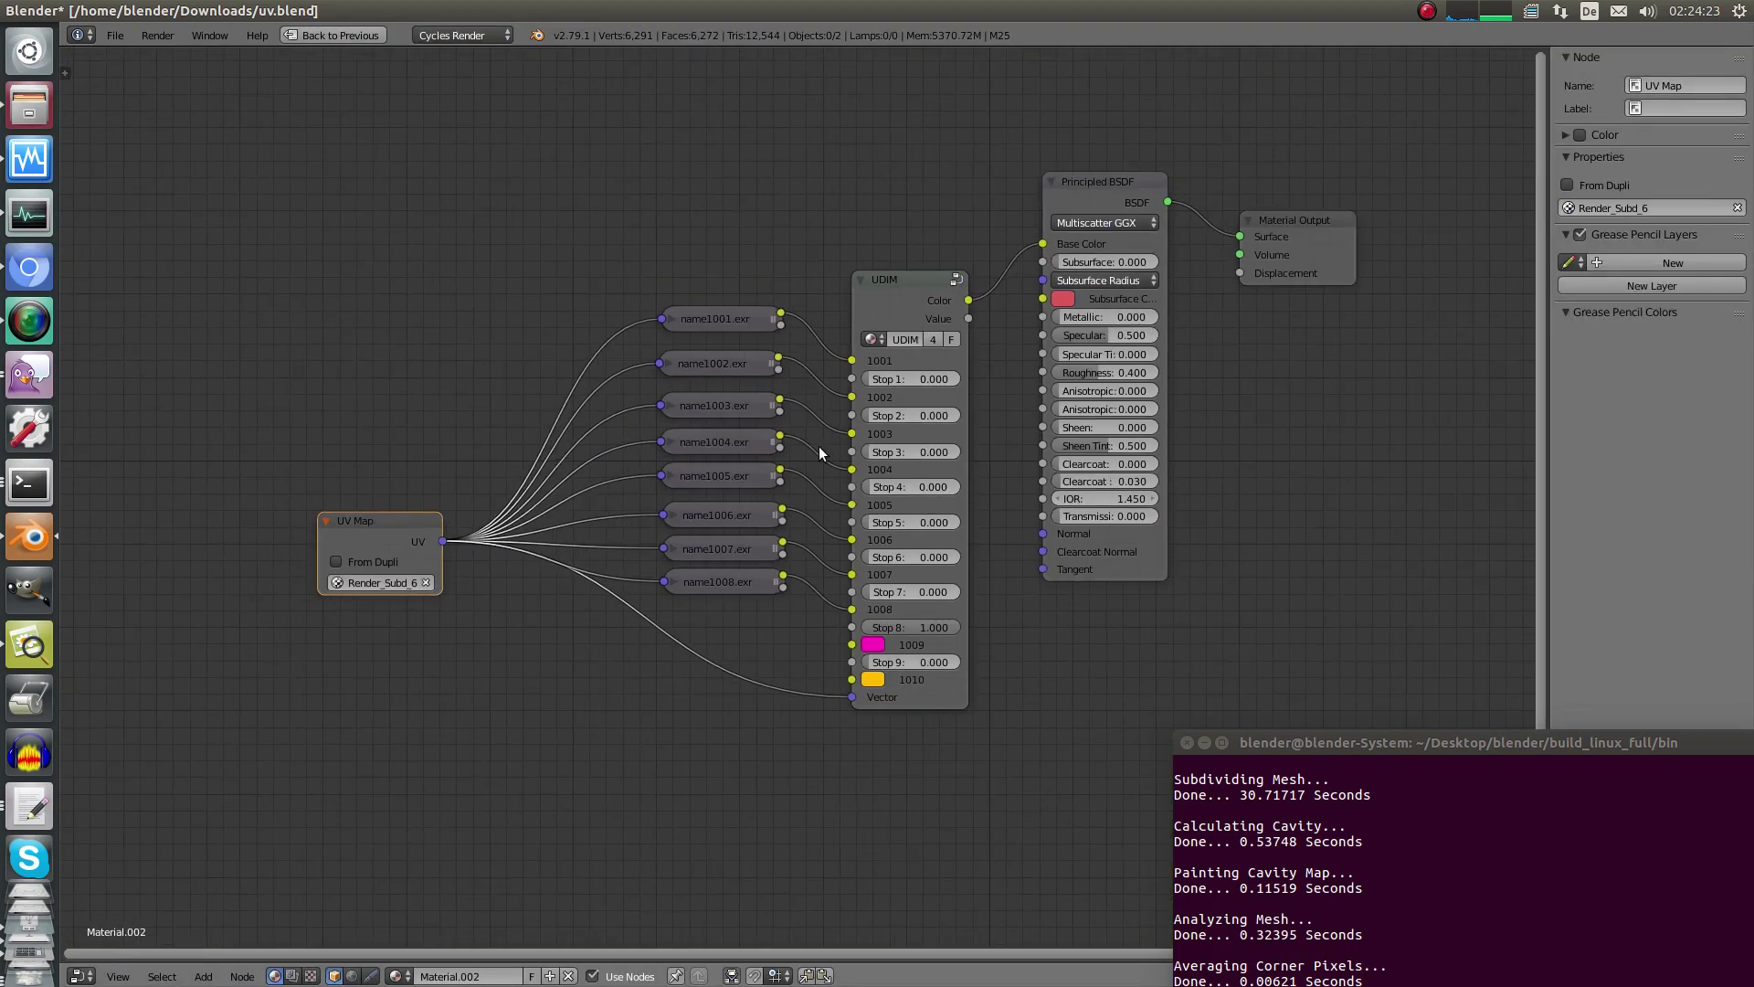
{"action": "middle_click_drag", "start_coordinate": [1005, 391], "coordinate": [880, 633]}
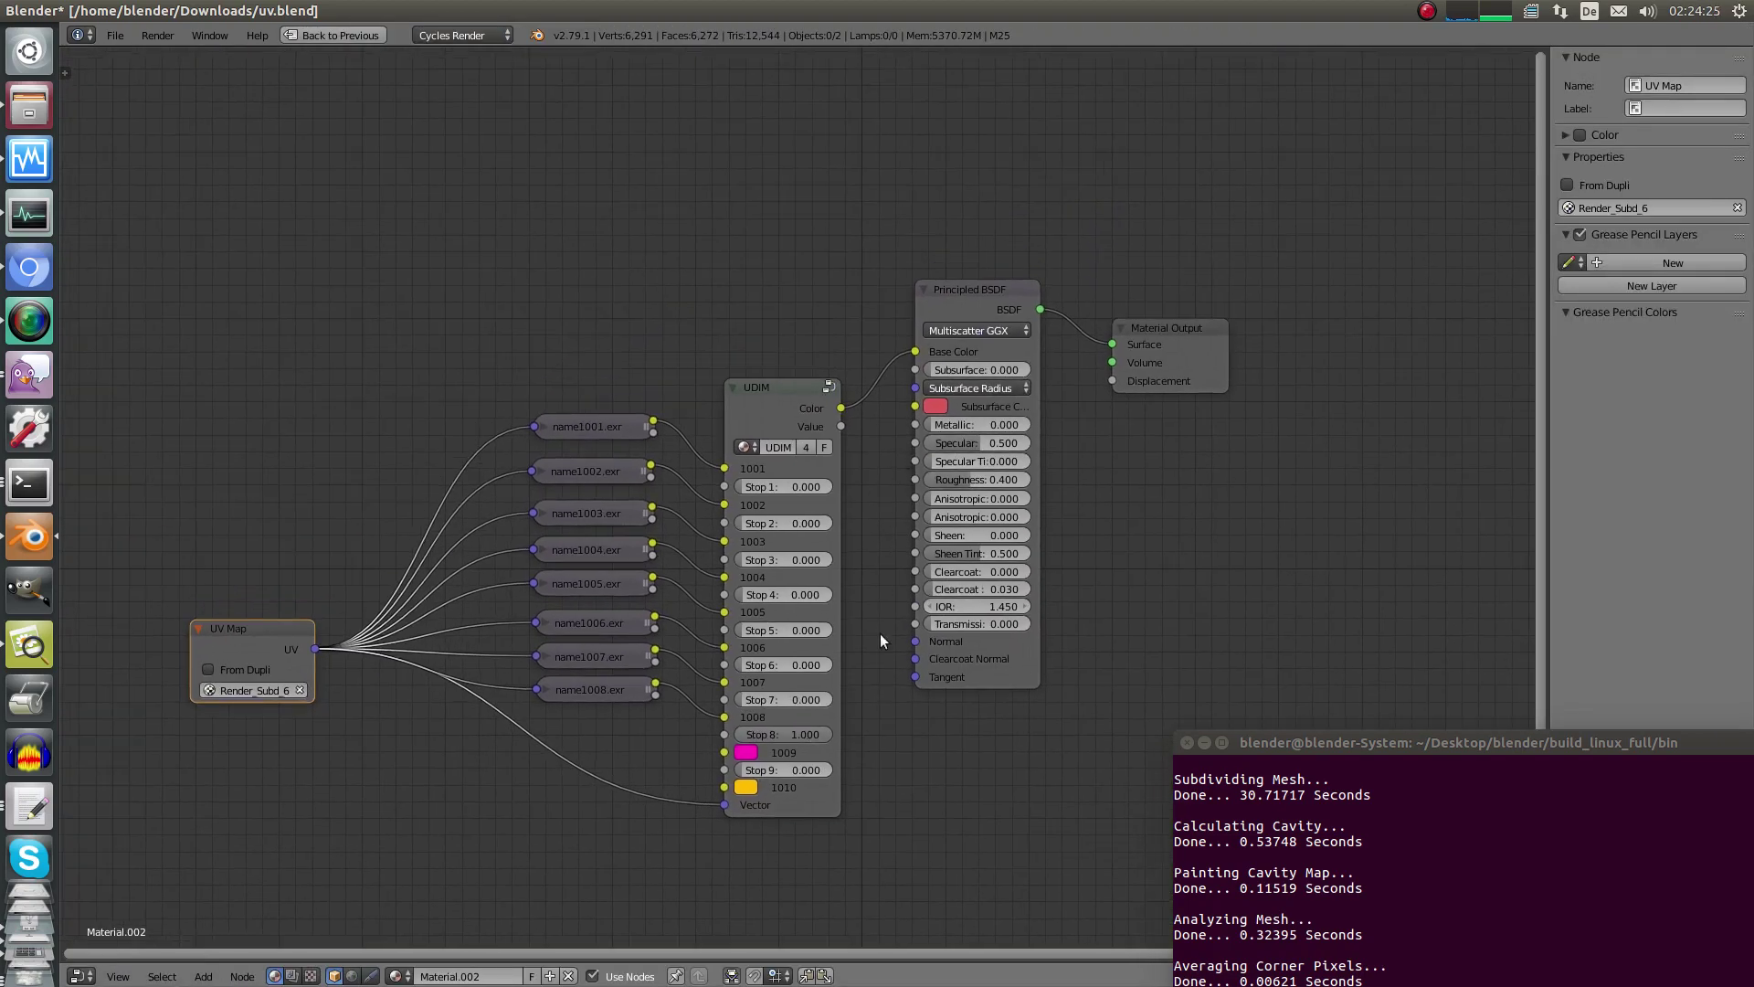
{"action": "middle_click_drag", "start_coordinate": [821, 405], "coordinate": [910, 446]}
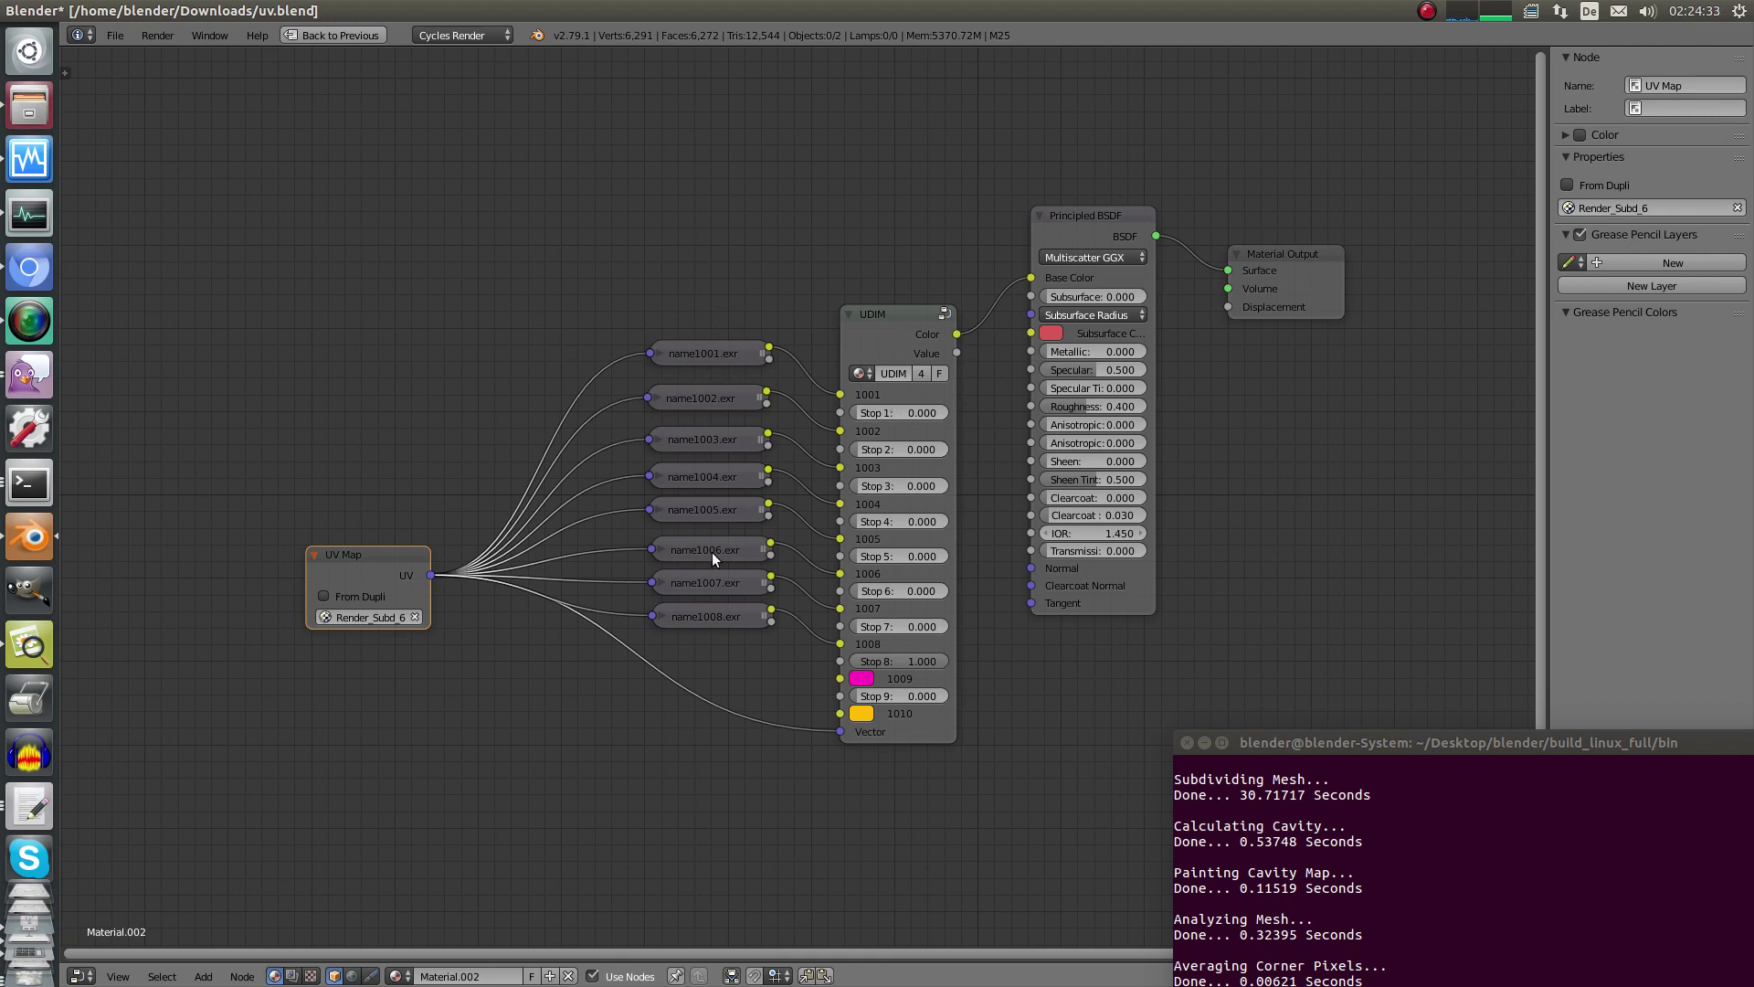
{"action": "middle_click_drag", "start_coordinate": [881, 603], "coordinate": [873, 514]}
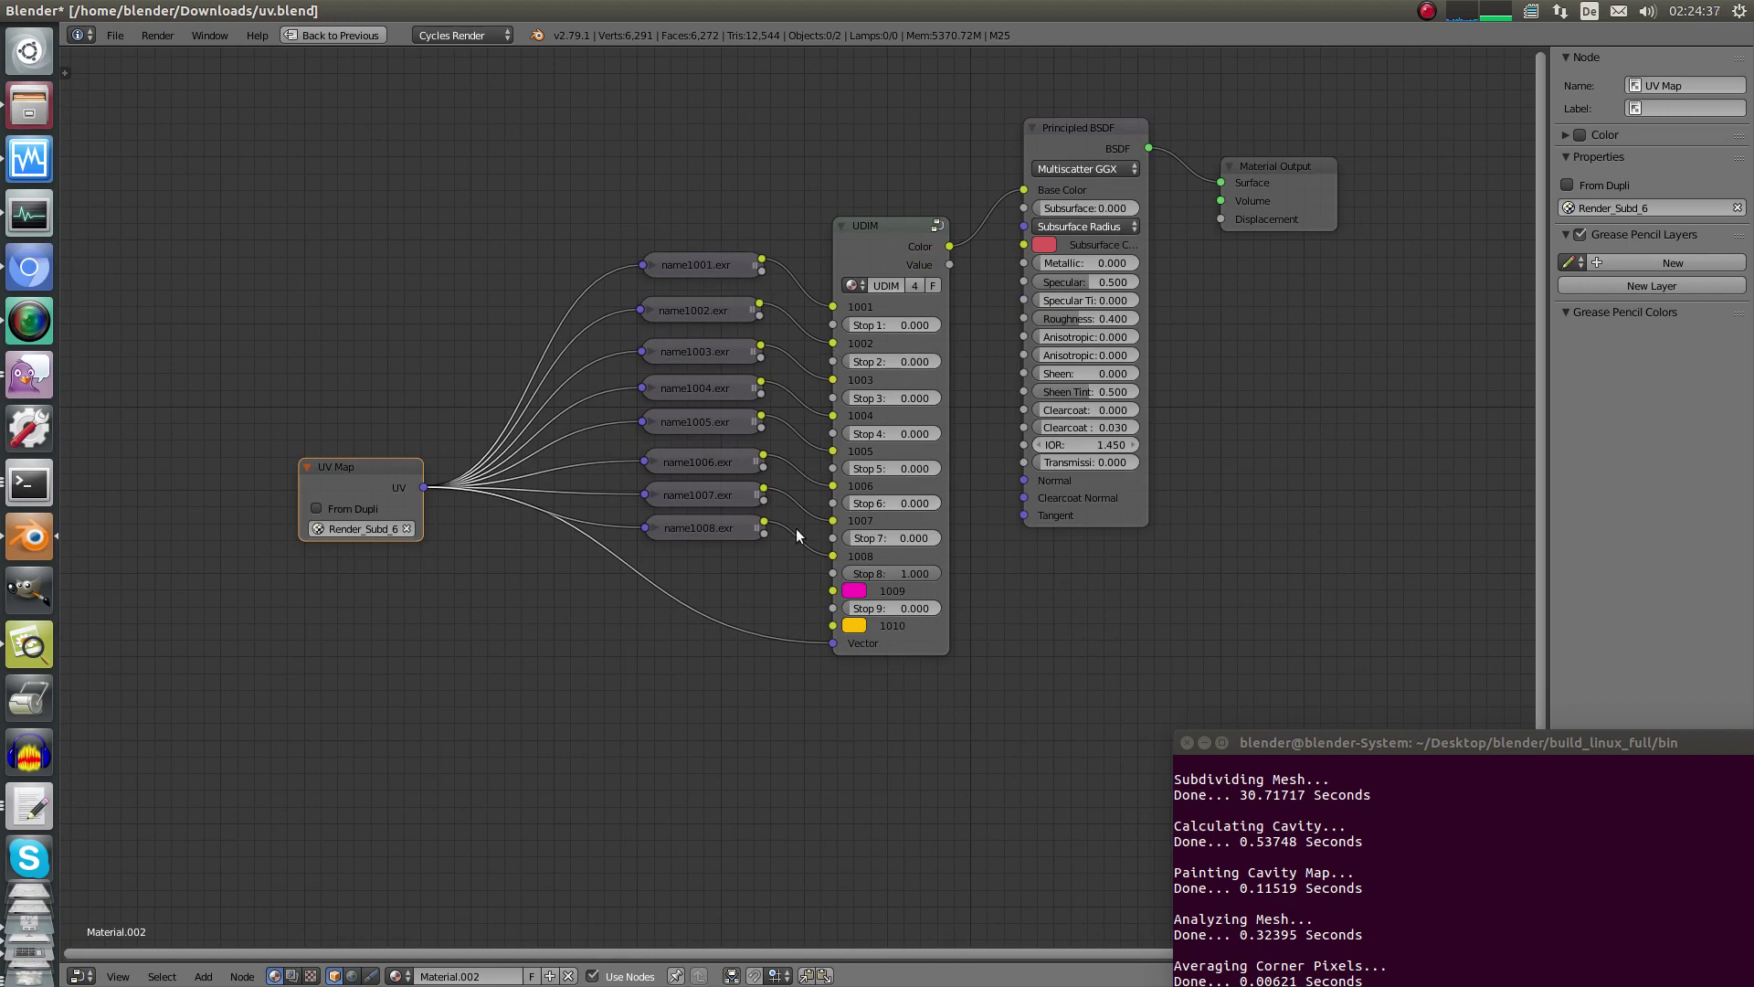
{"action": "key", "text": "ctrl+space"}
Select the M25 head and replace the node editor with the UV/Image Editor.
{"action": "scroll", "coordinate": [725, 727], "scroll_direction": "down", "scroll_amount": 1}
{"action": "middle_click_drag", "start_coordinate": [726, 727], "coordinate": [788, 681], "text": "shift"}
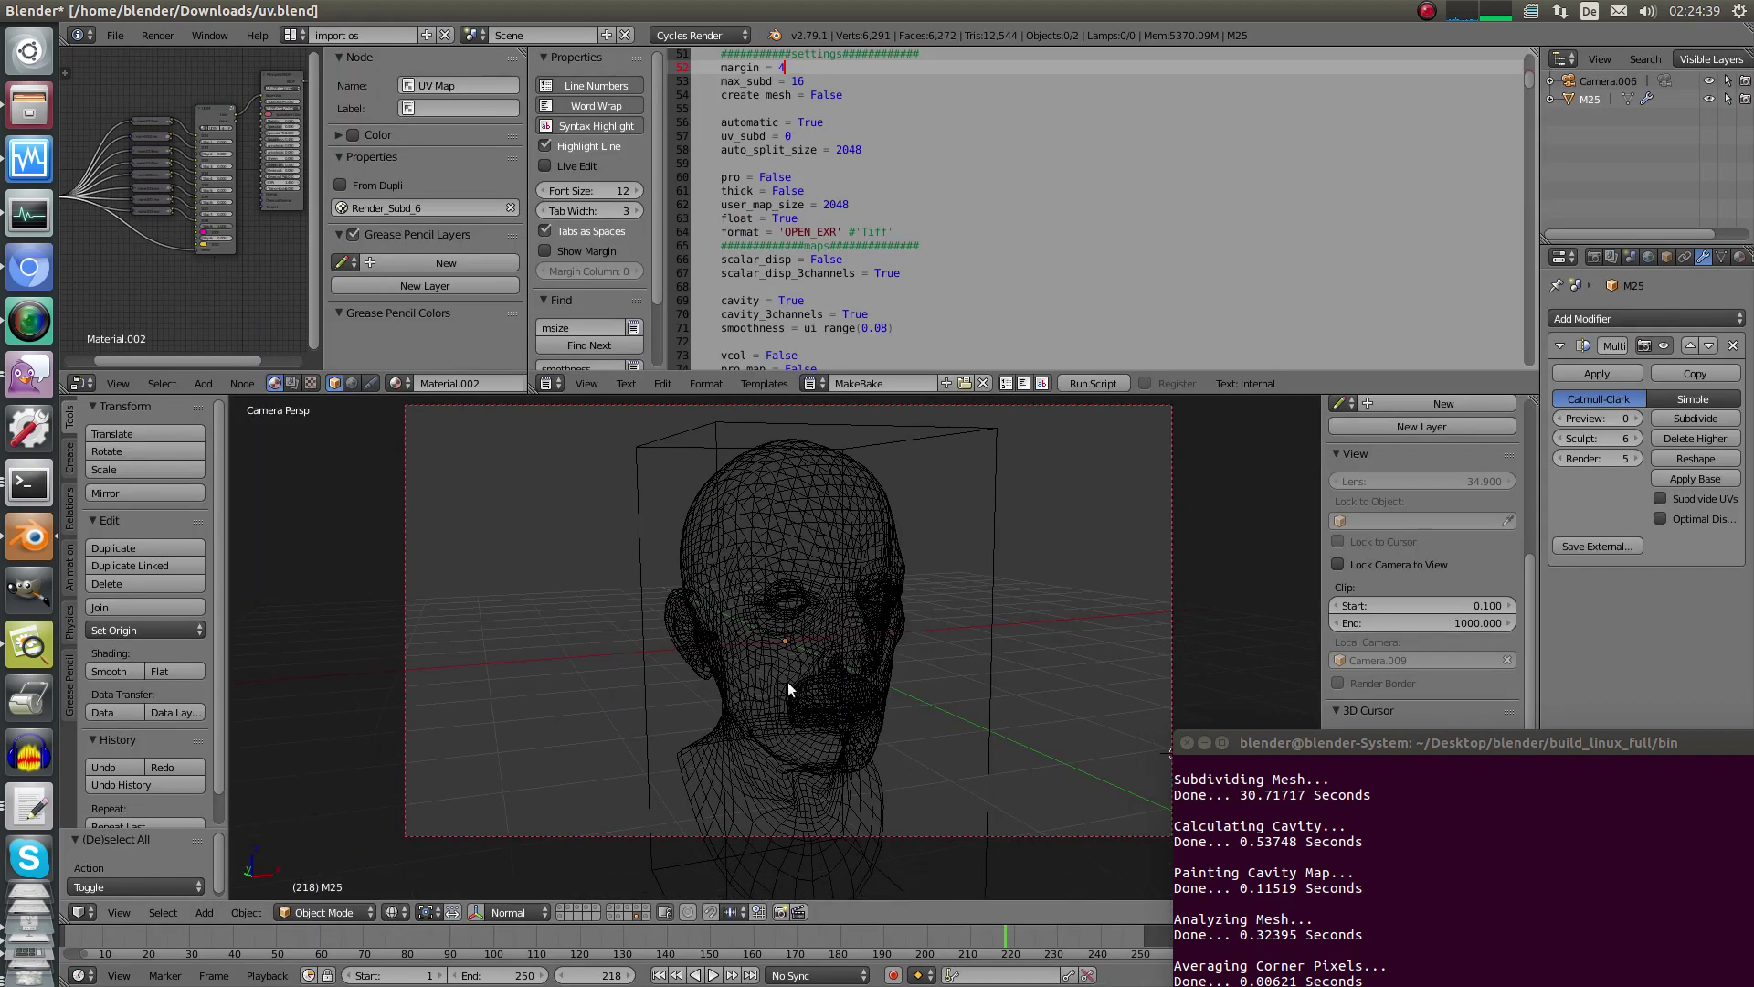
{"action": "left_click", "coordinate": [81, 383]}
{"action": "right_click", "coordinate": [800, 632]}
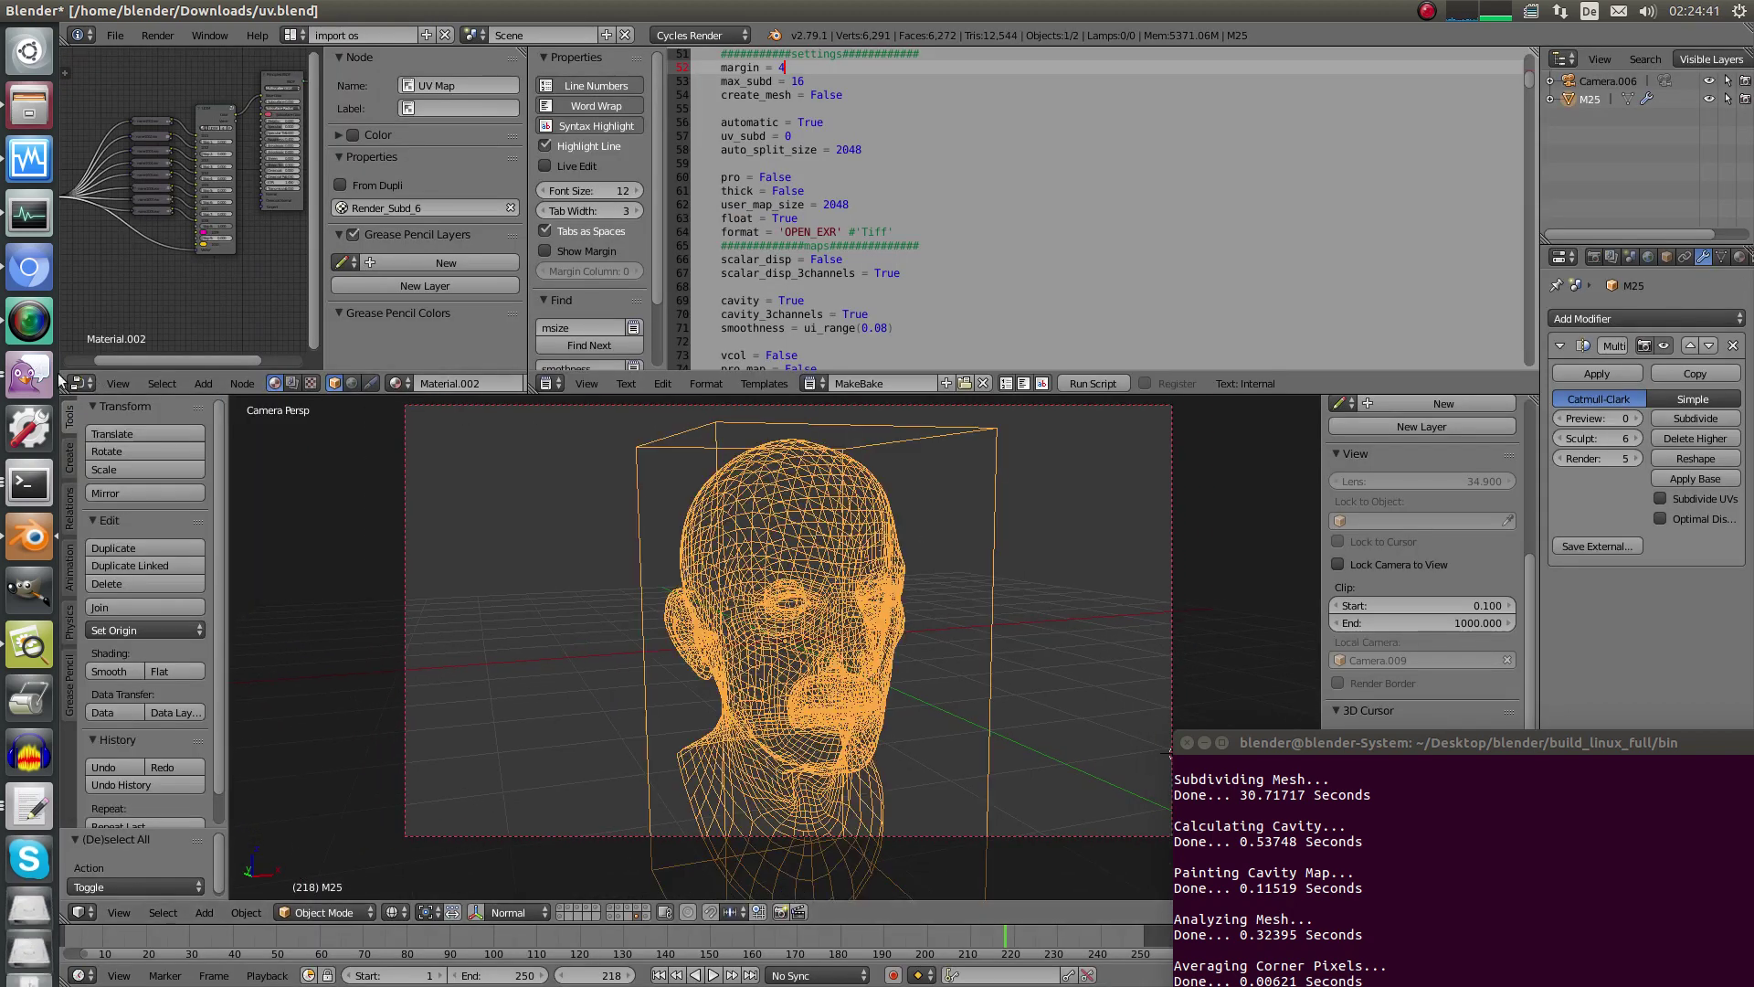
{"action": "left_click", "coordinate": [81, 383]}
{"action": "left_click", "coordinate": [152, 496]}
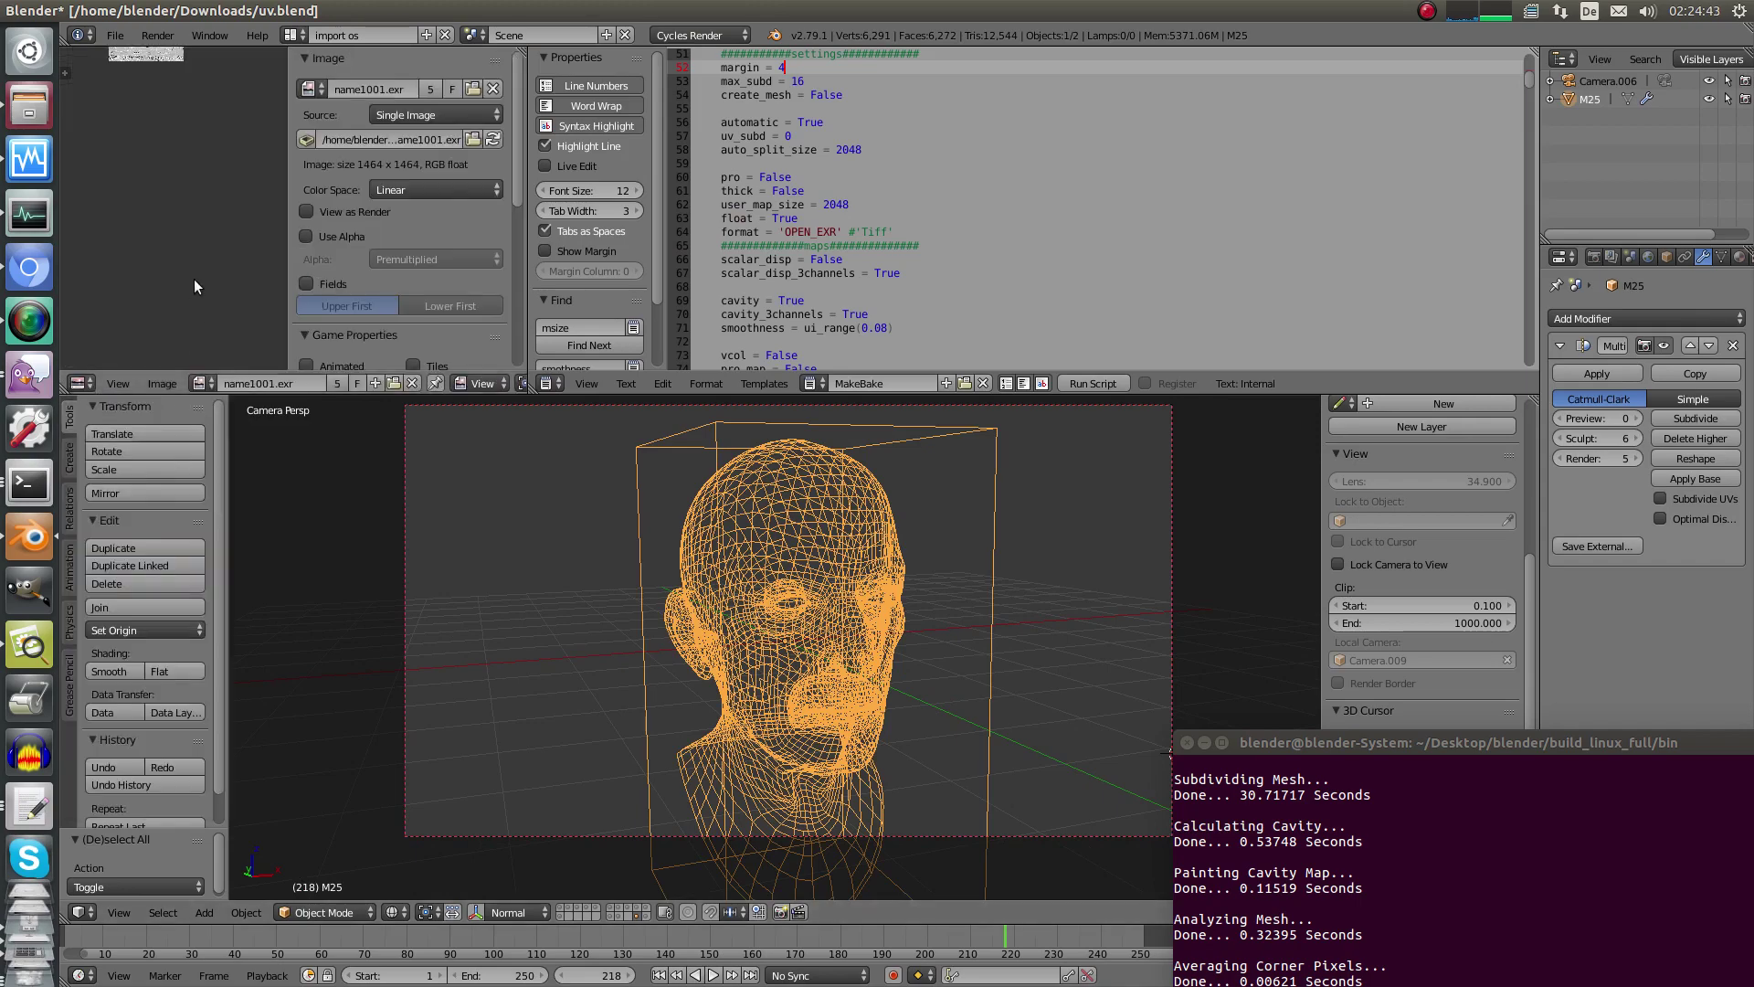
Put the head in Edit Mode with everything selected and display its entire Render_Subd_6 UV layout in the maximized UV editor.
{"action": "key", "text": "Tab"}
{"action": "key", "text": "a"}
{"action": "key", "text": "ctrl+Up"}
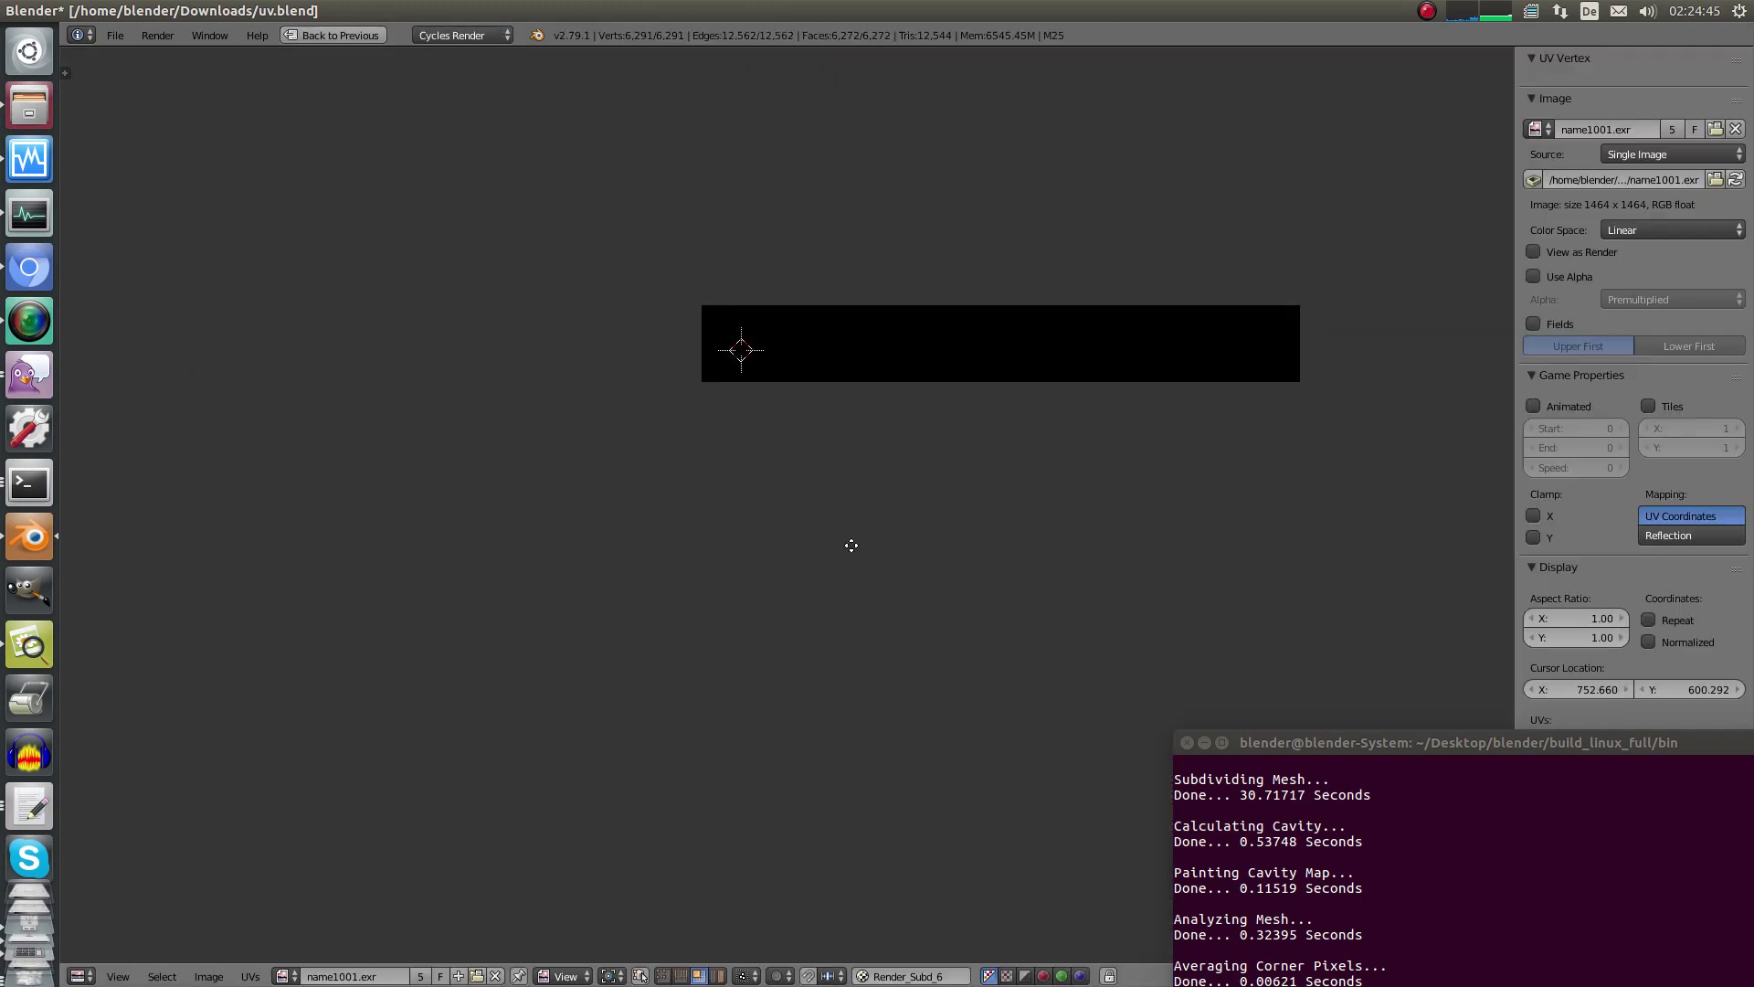
{"action": "key", "text": "Home"}
{"action": "key", "text": "a"}
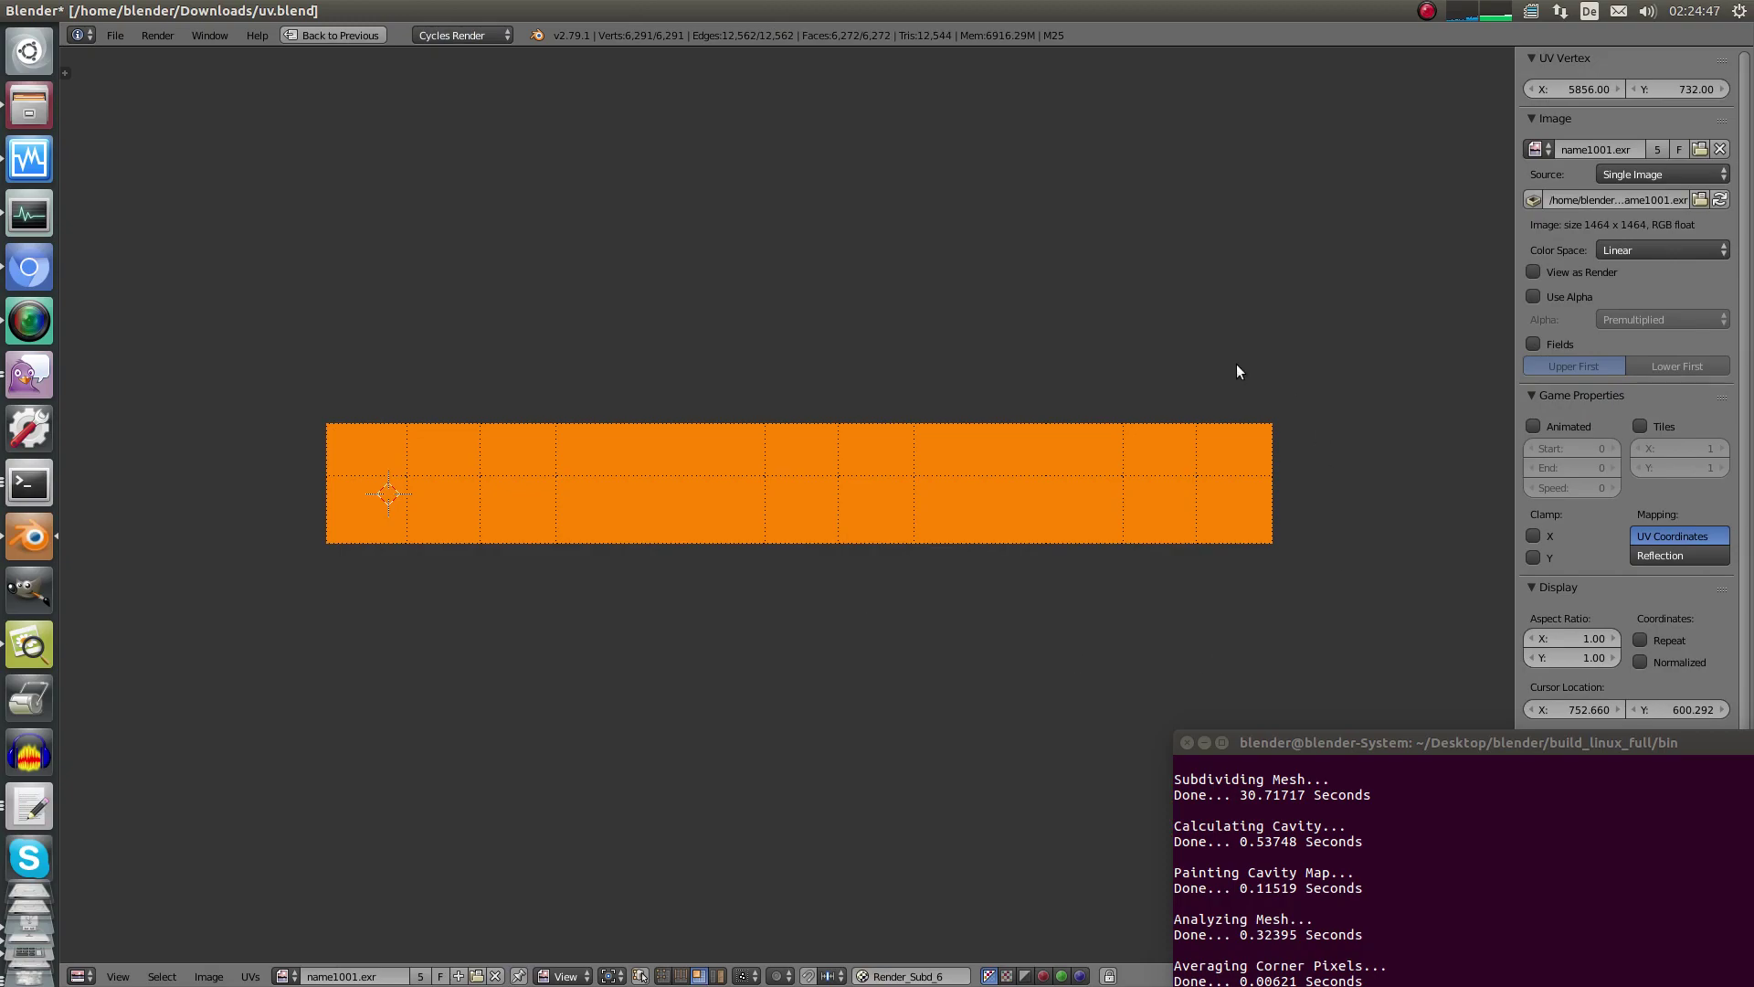
Bring the first UV tile into close view and reload the name1001.exr image from disk.
{"action": "middle_click_drag", "start_coordinate": [591, 532], "coordinate": [662, 670]}
{"action": "middle_click_drag", "start_coordinate": [1088, 237], "coordinate": [1294, 247]}
{"action": "middle_click_drag", "start_coordinate": [1294, 246], "coordinate": [744, 615], "text": "ctrl"}
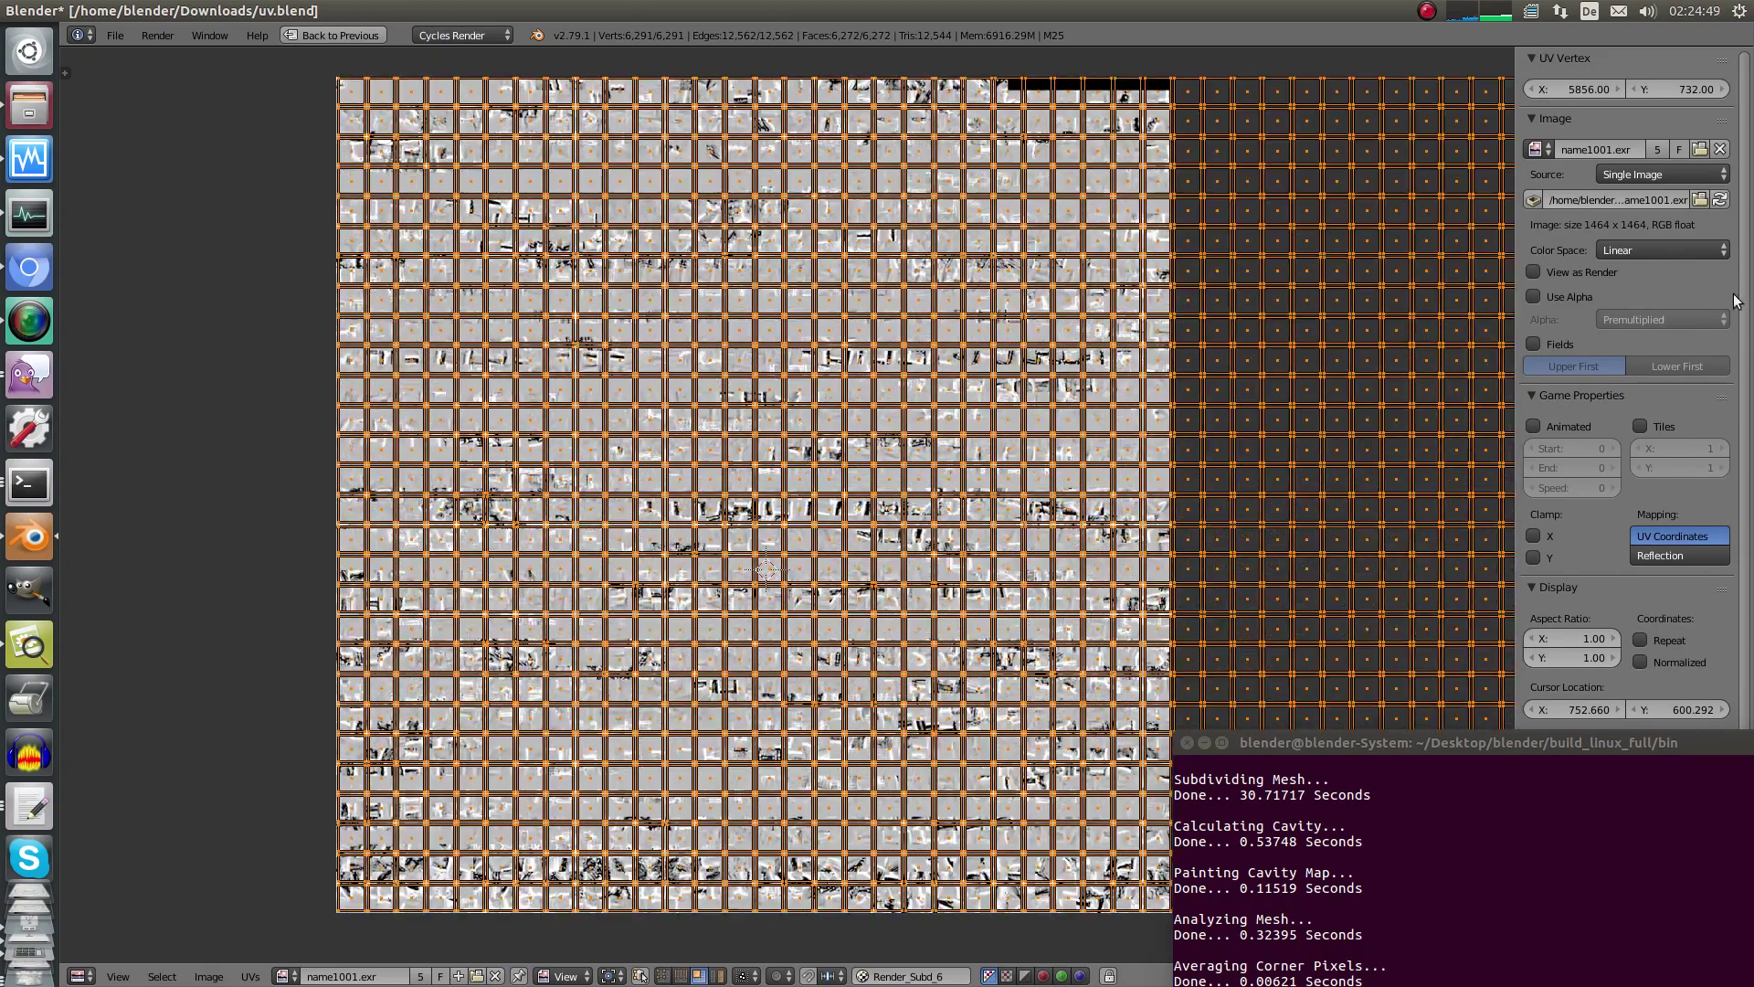
{"action": "left_click", "coordinate": [1720, 199]}
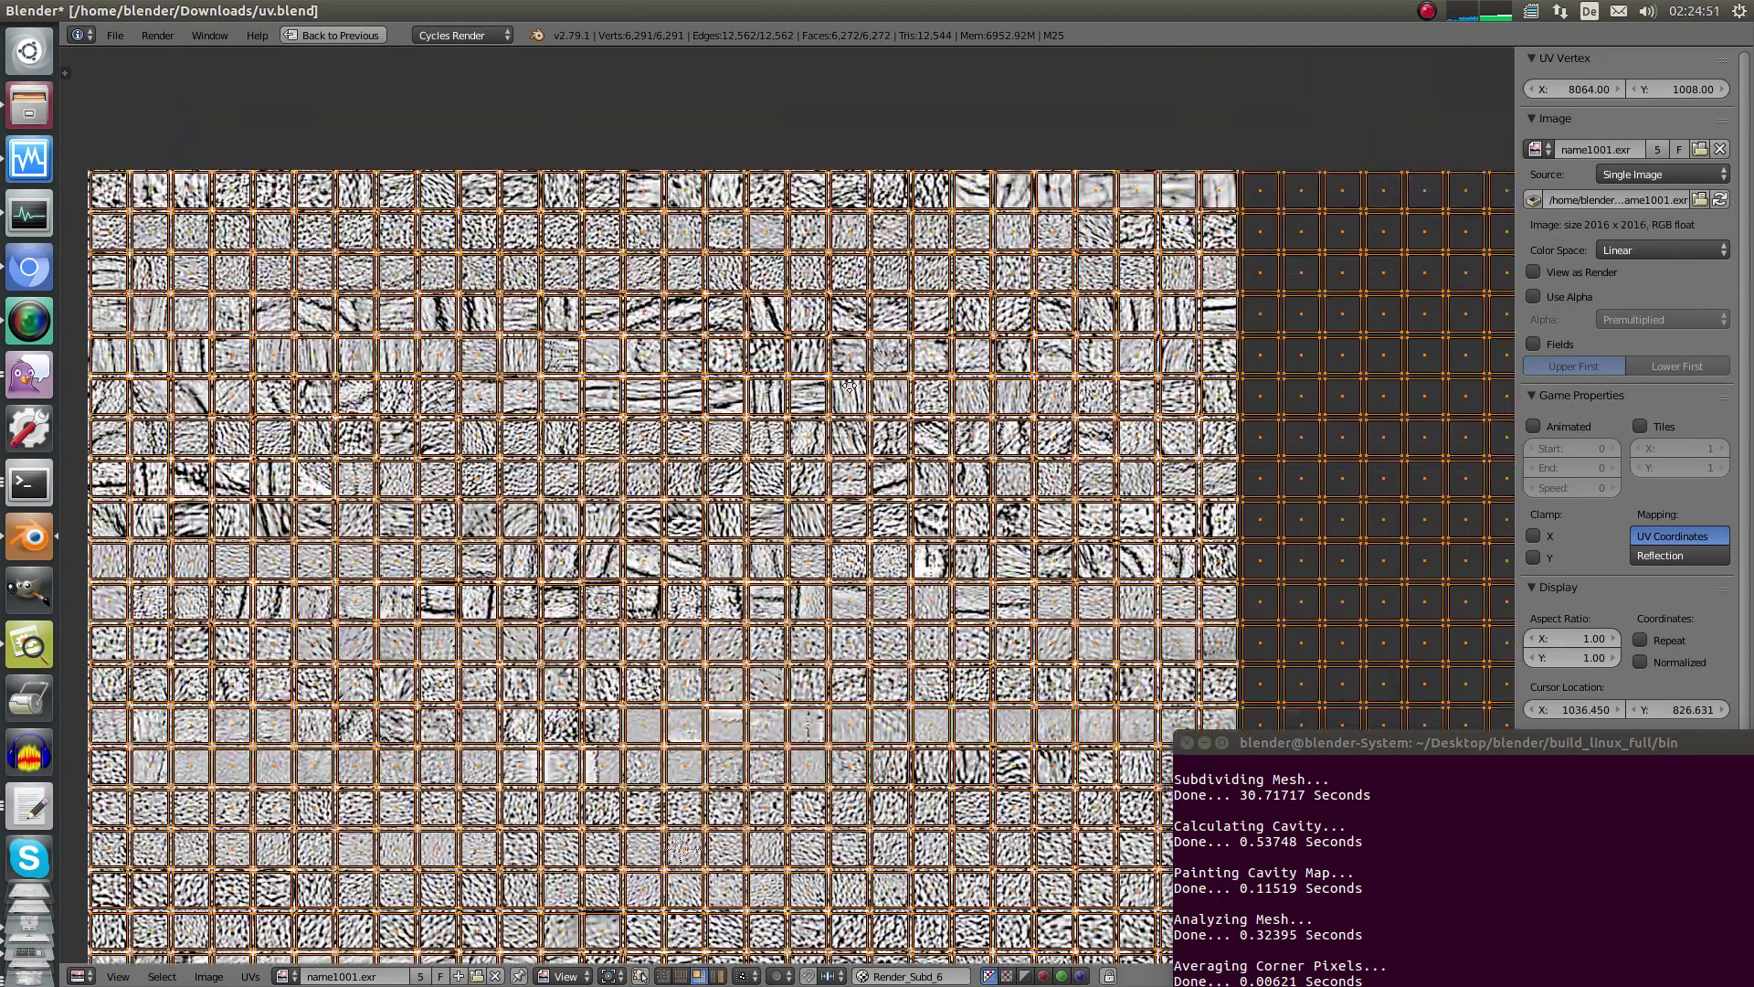
Inspect the reloaded cavity map with and without the UV overlay, leaving Edit Mode and restoring the split layout.
{"action": "scroll", "coordinate": [850, 386], "scroll_direction": "up", "scroll_amount": 3}
{"action": "key", "text": "Tab"}
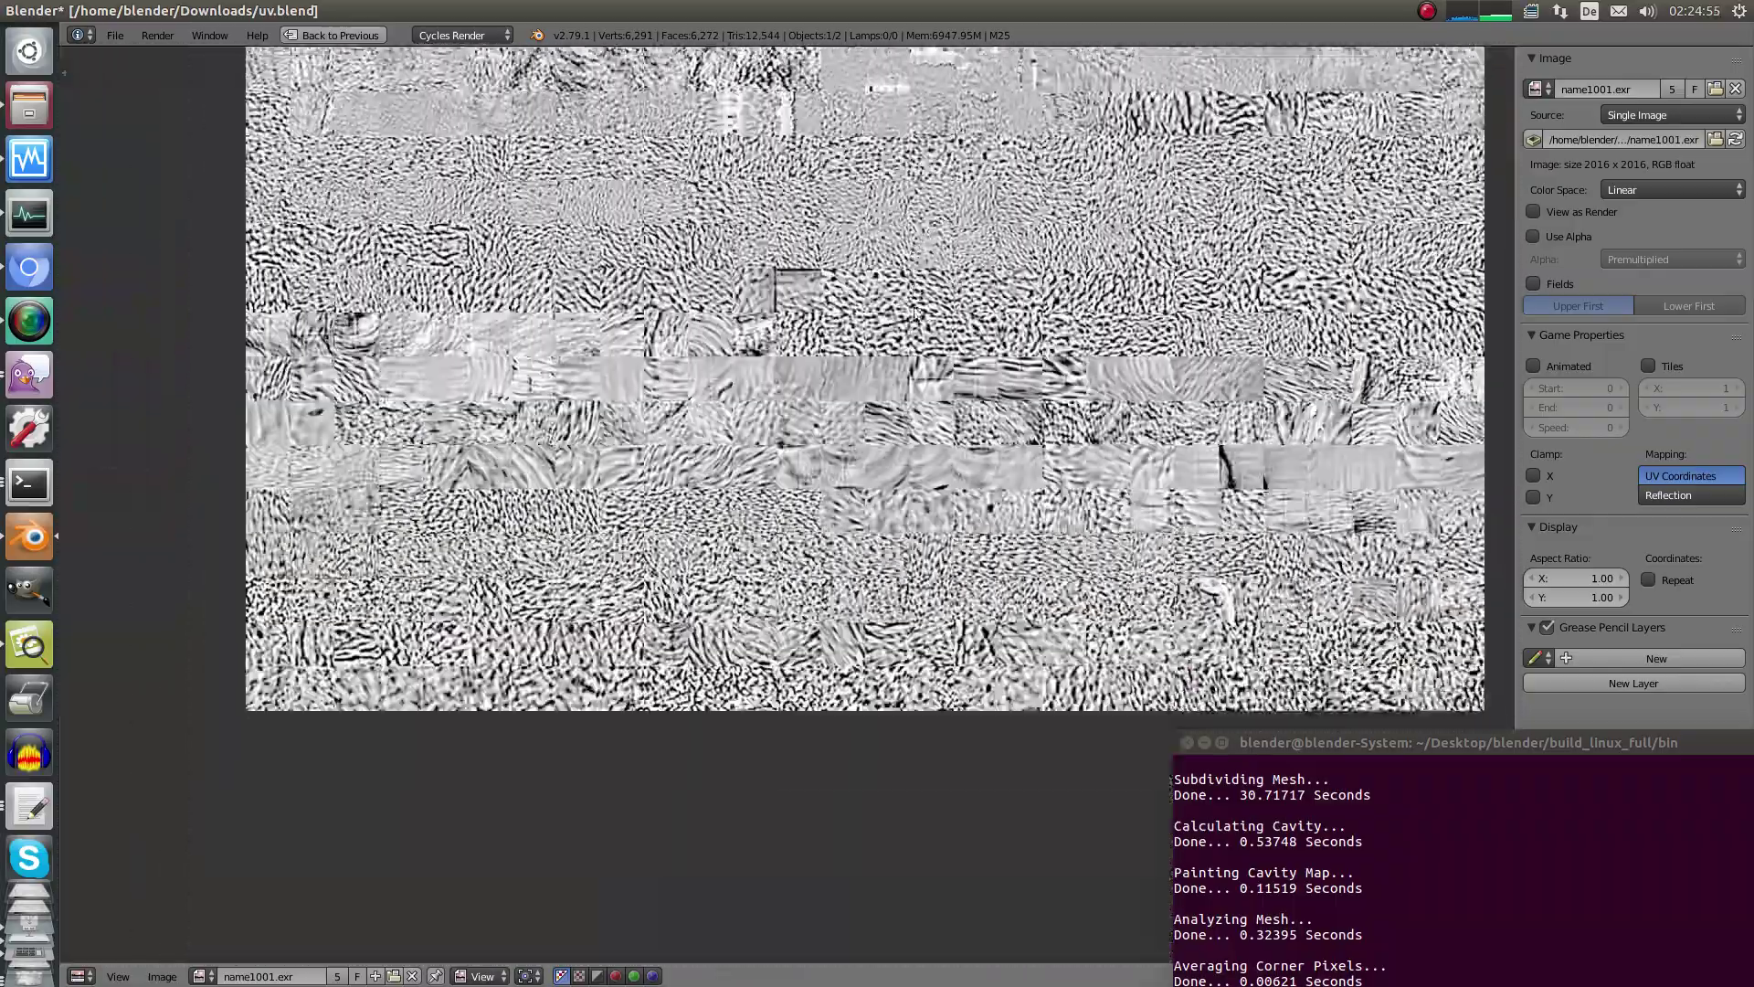
{"action": "key", "text": "ctrl+Up"}
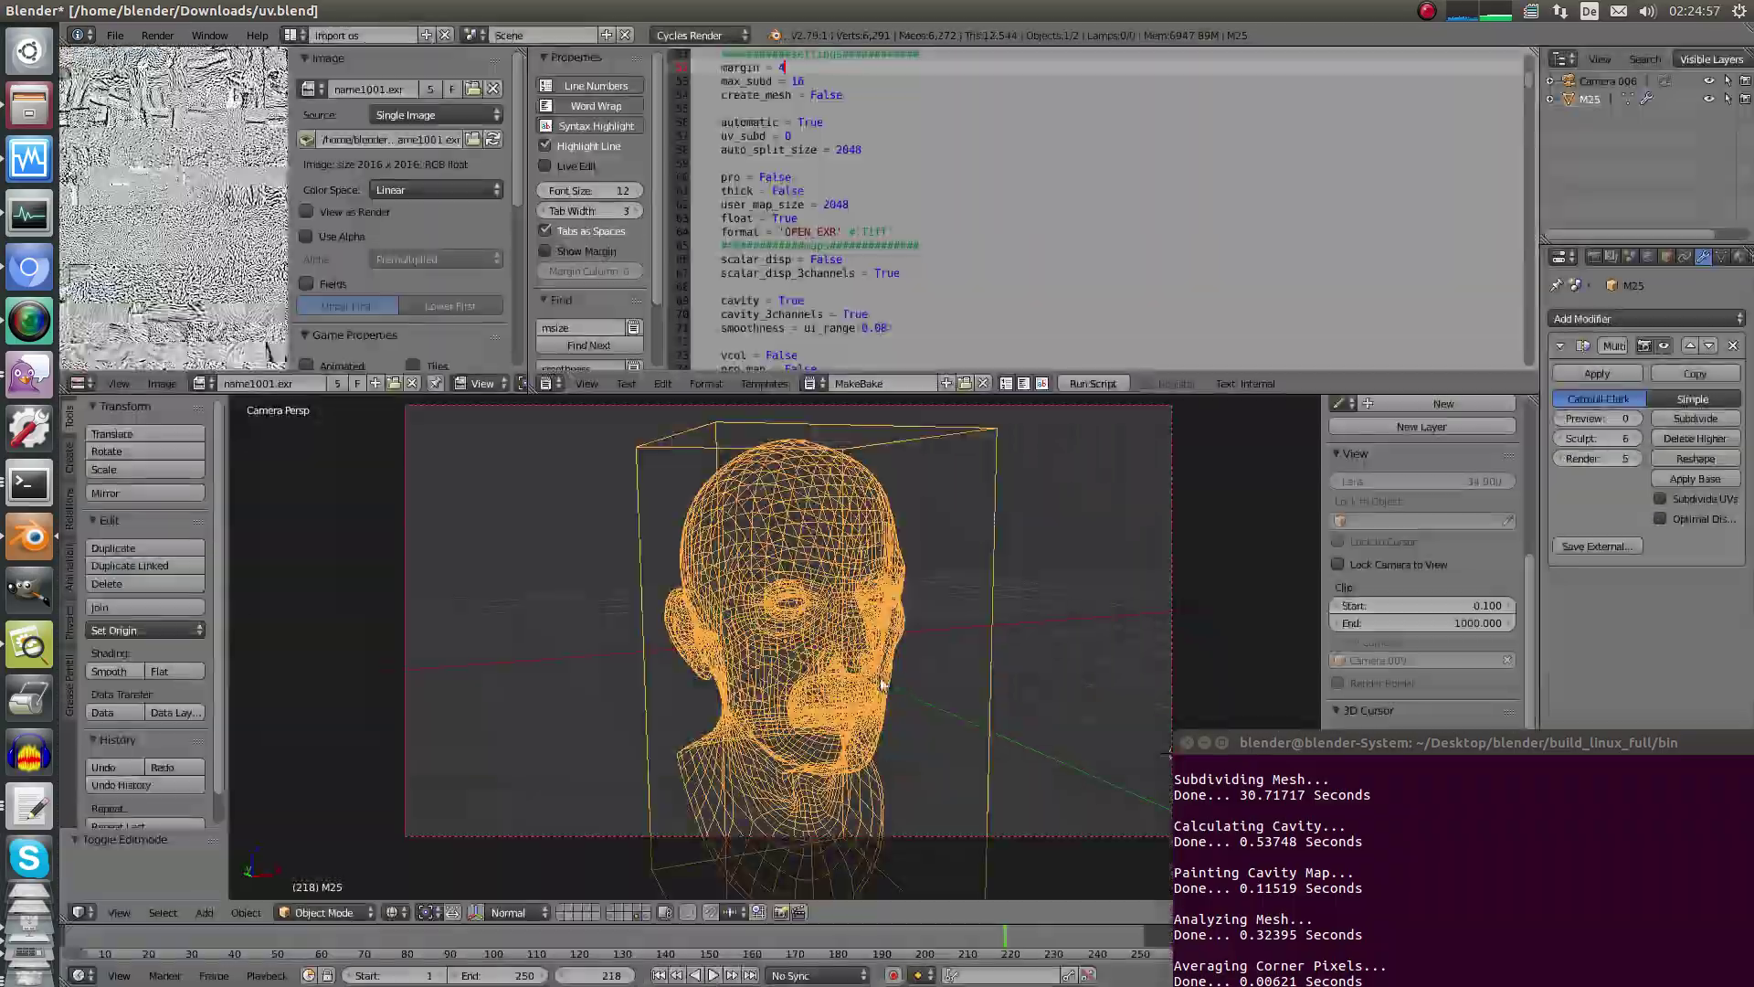
{"action": "scroll", "coordinate": [1061, 581], "scroll_direction": "down", "scroll_amount": 2}
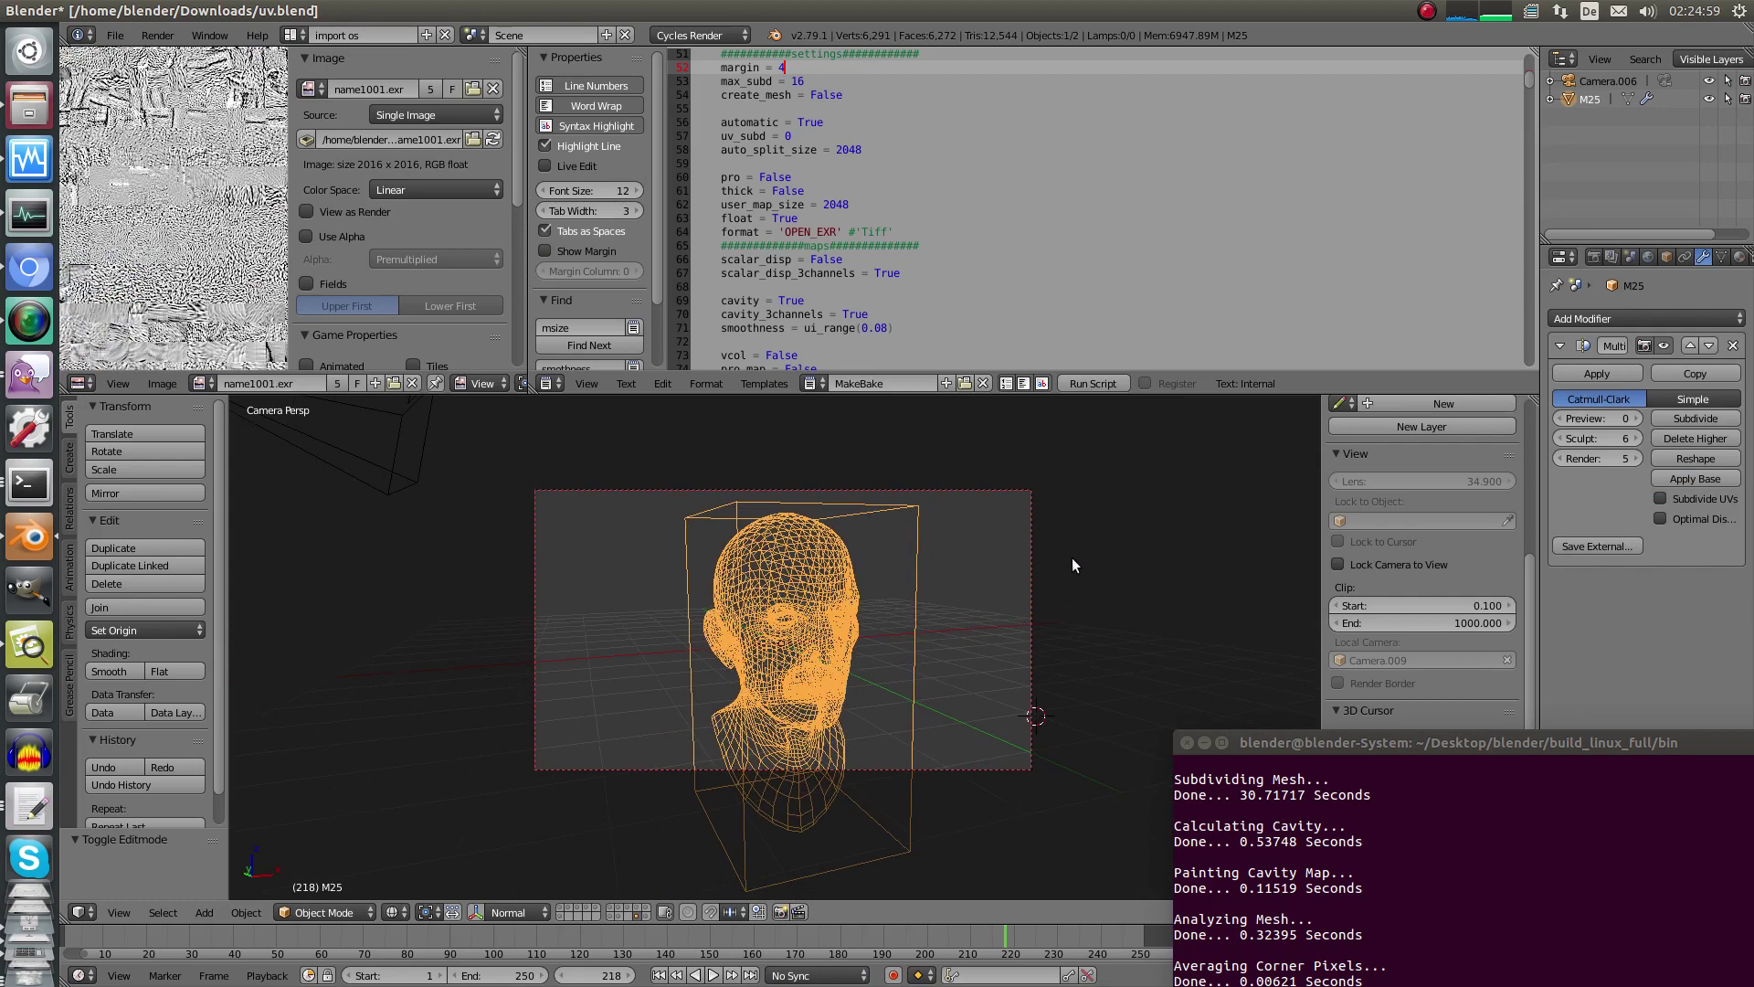